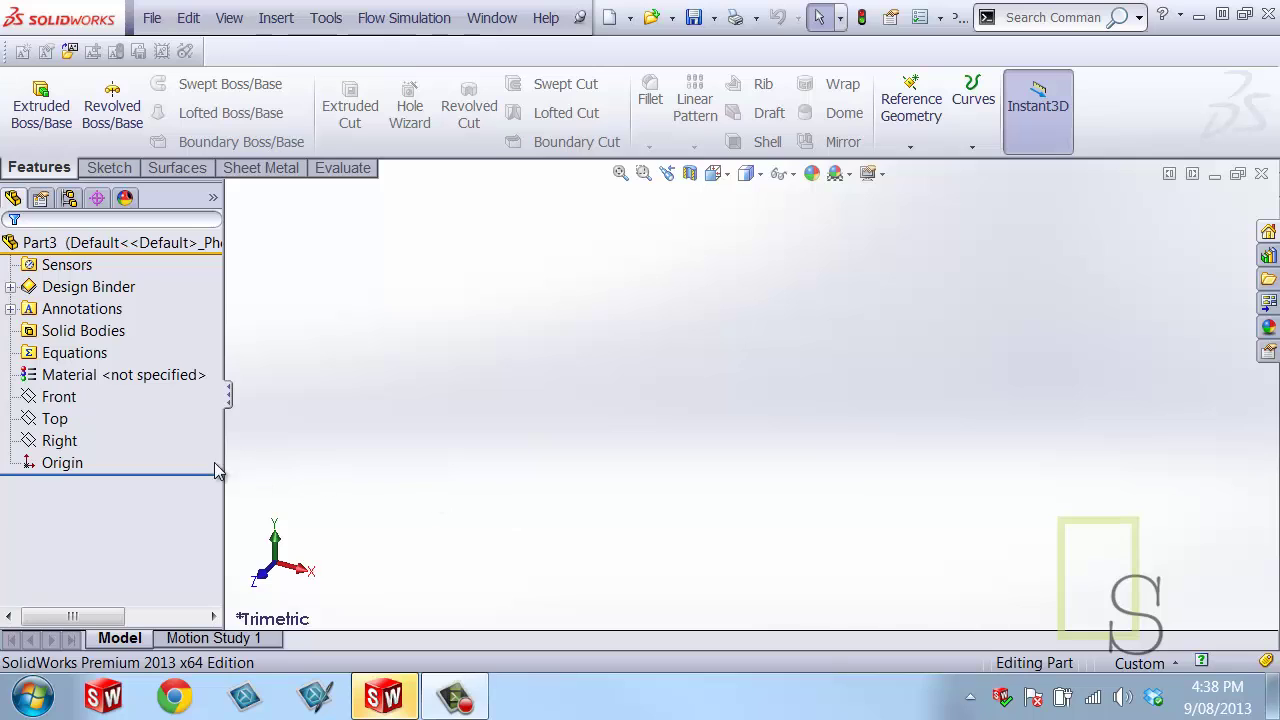
# - On the Right plane, sketch a closed profile from the origin: bottom line about 114 mm, tangent arc of about 19 mm radius, sloped line, short top line, vertical side
pyautogui.rightClick(56, 445)
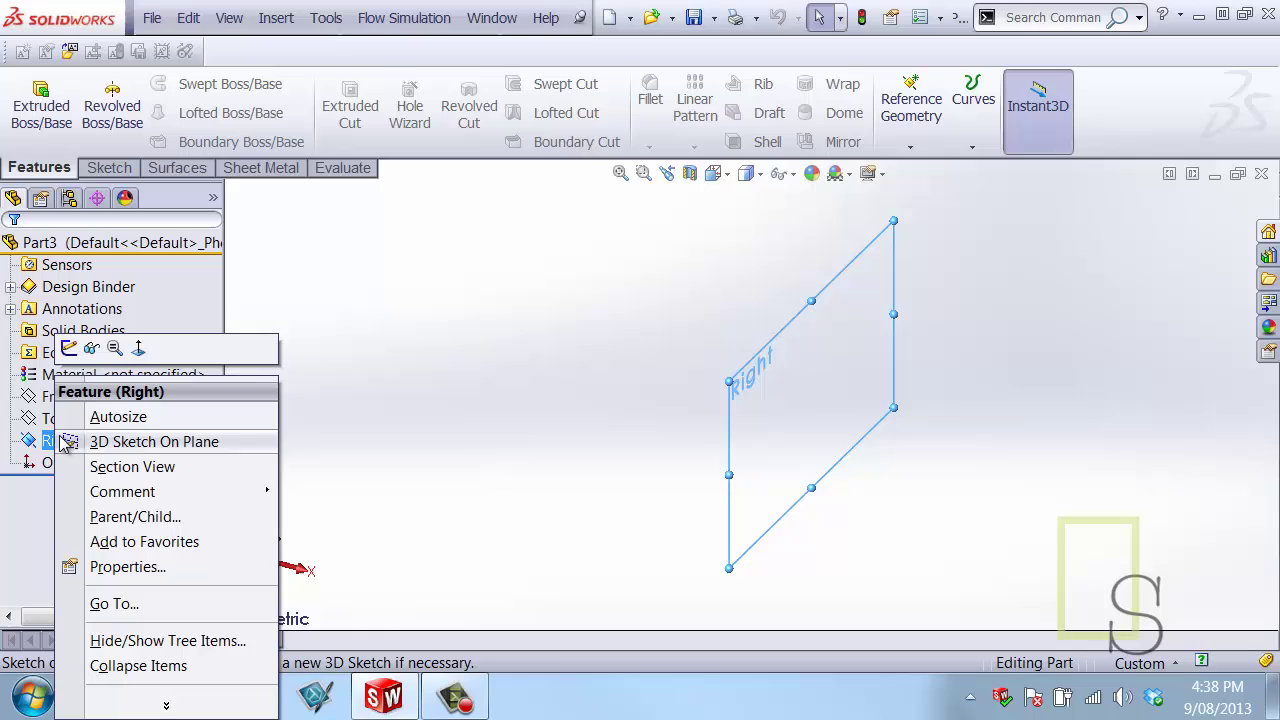
pyautogui.click(69, 348)
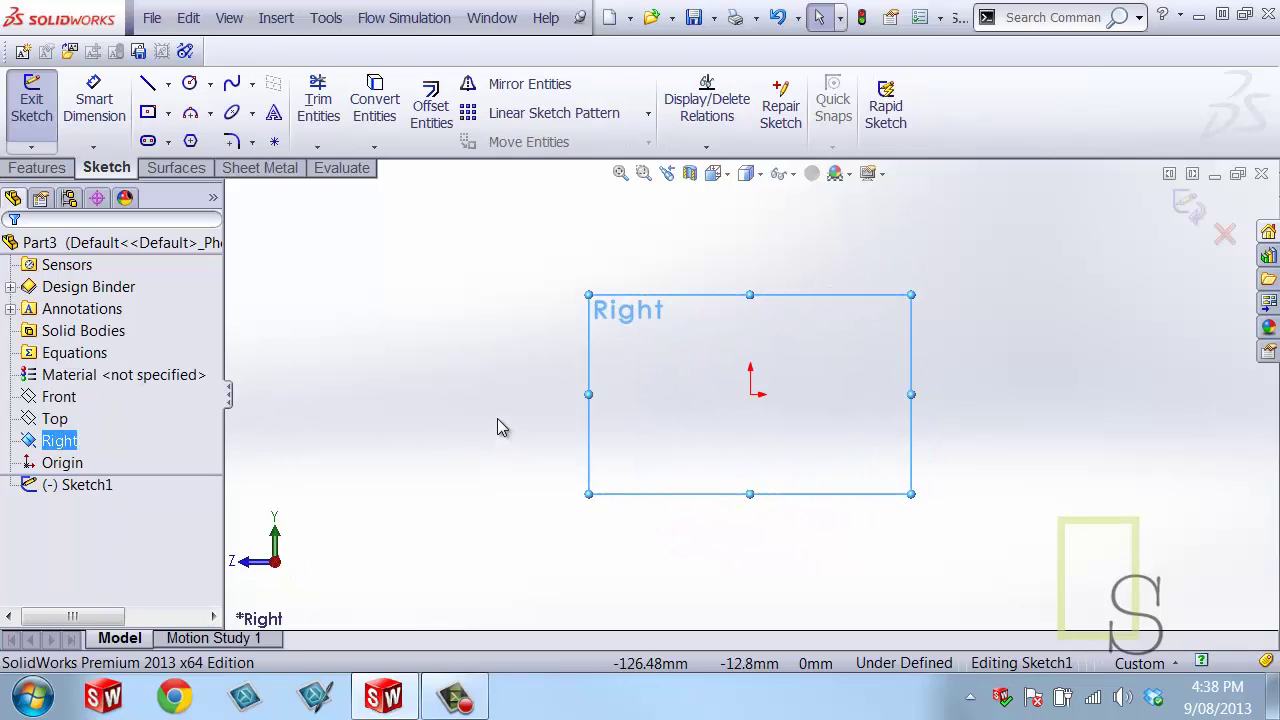
pyautogui.moveTo(495, 415)
pyautogui.mouseDown(button='right')
pyautogui.moveTo(463, 418)
pyautogui.moveTo(460, 405)
pyautogui.moveTo(529, 437)
pyautogui.moveTo(471, 394)
pyautogui.moveTo(476, 433)
pyautogui.moveTo(506, 431)
pyautogui.moveTo(497, 403)
pyautogui.moveTo(474, 420)
pyautogui.moveTo(496, 425)
pyautogui.mouseUp(button='right')
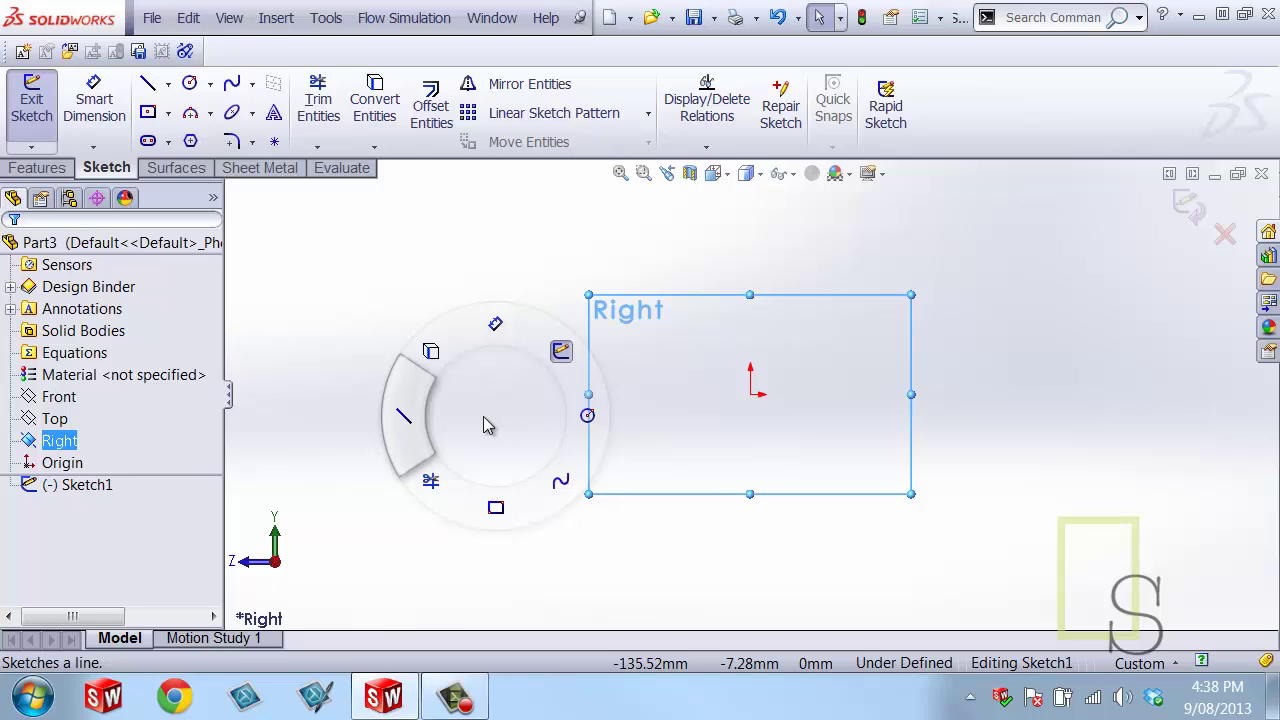
pyautogui.moveTo(483, 416); pyautogui.dragTo(428, 420, button='right')
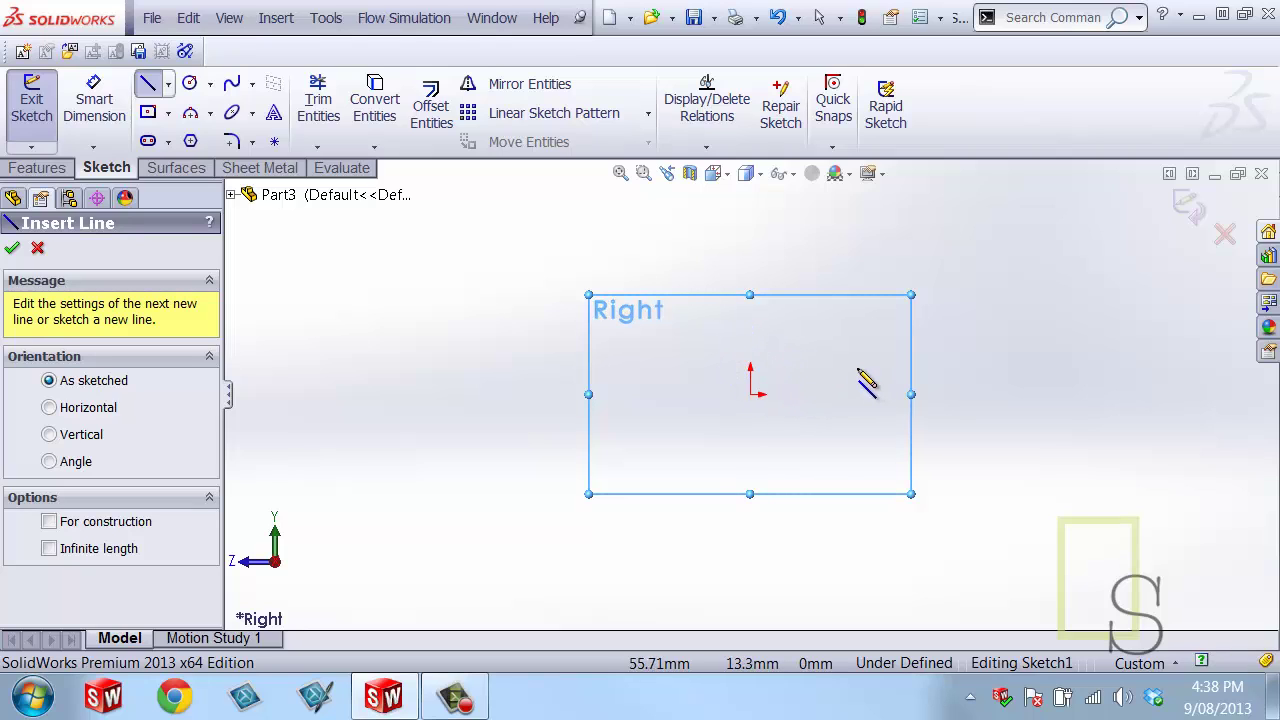
pyautogui.click(750, 394)
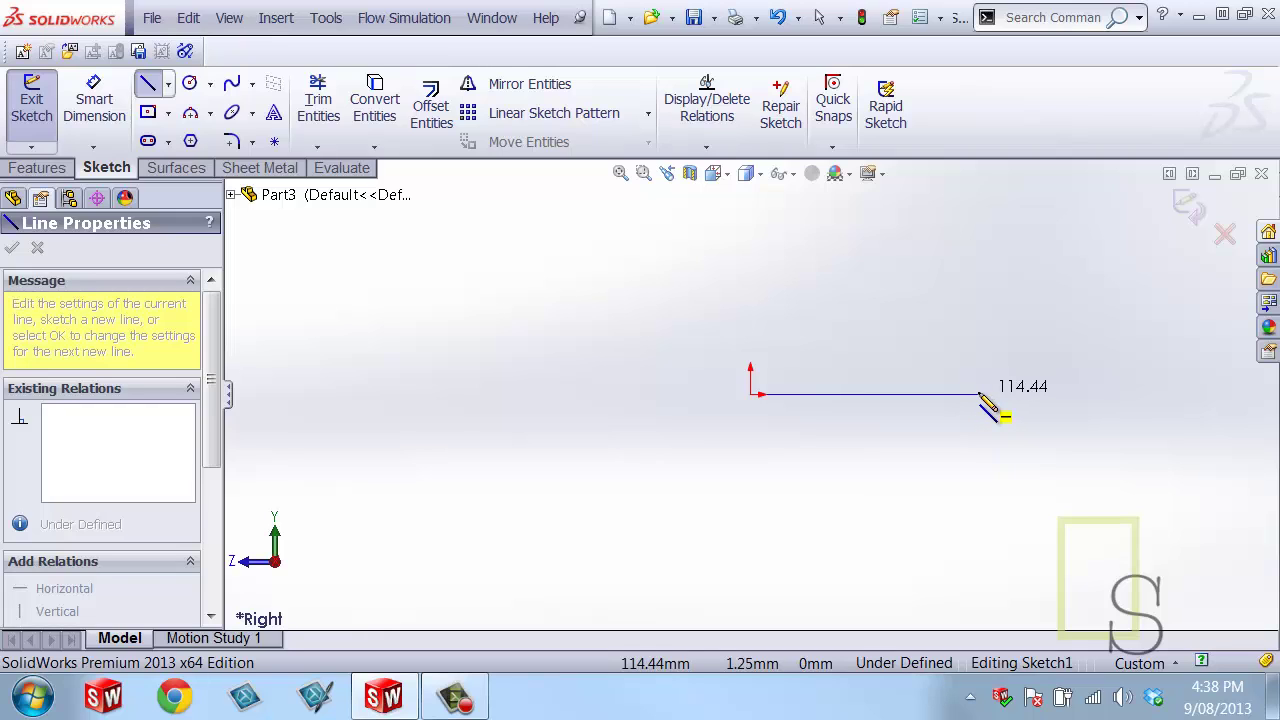
pyautogui.click(979, 394)
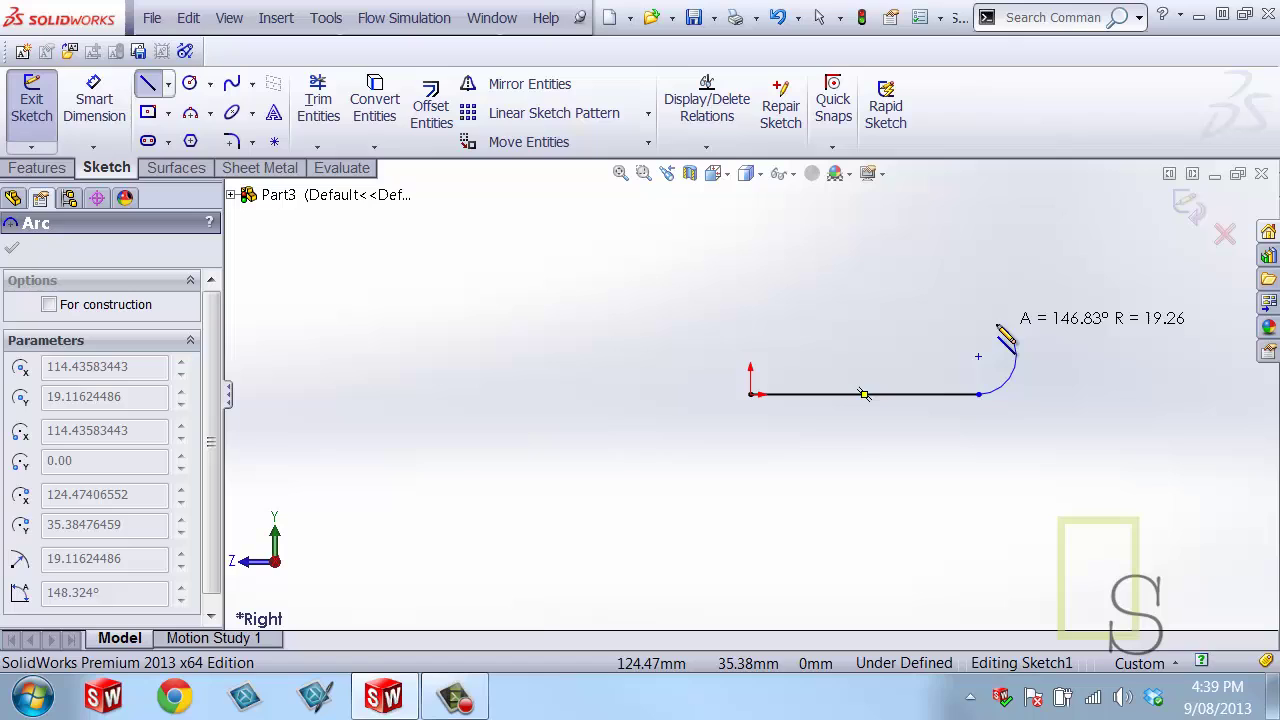
pyautogui.click(998, 324)
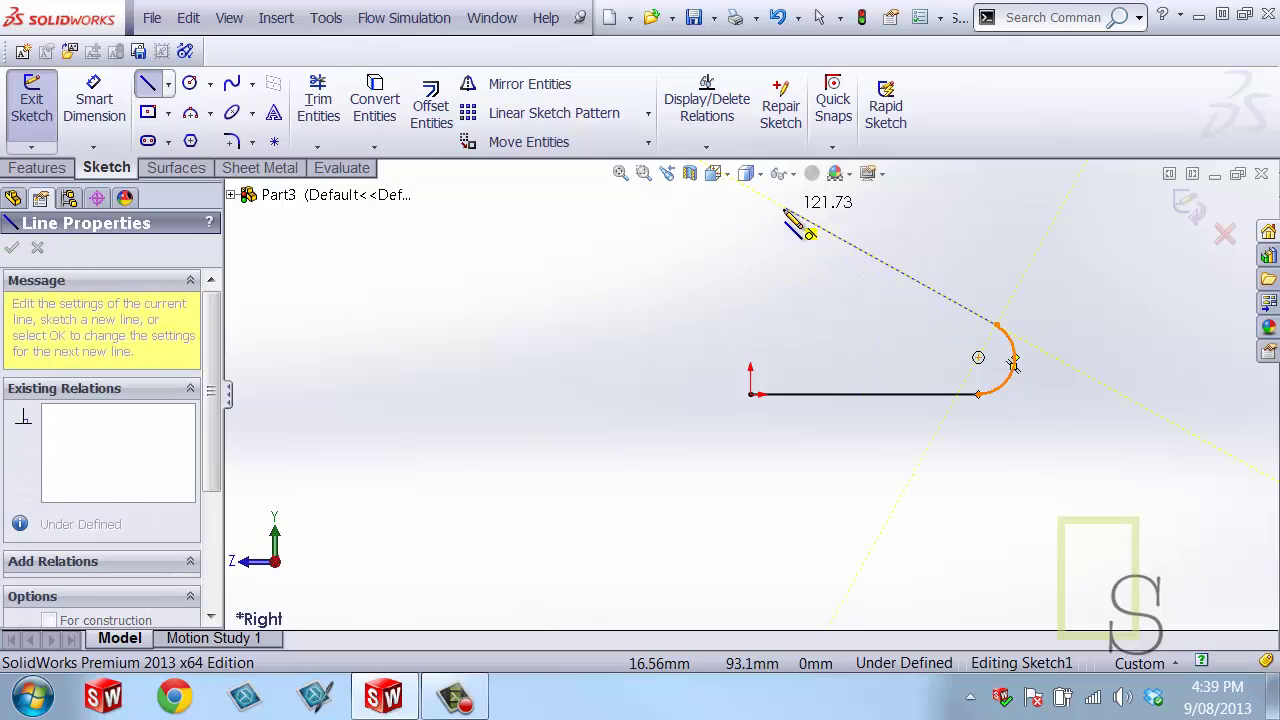
pyautogui.click(752, 208)
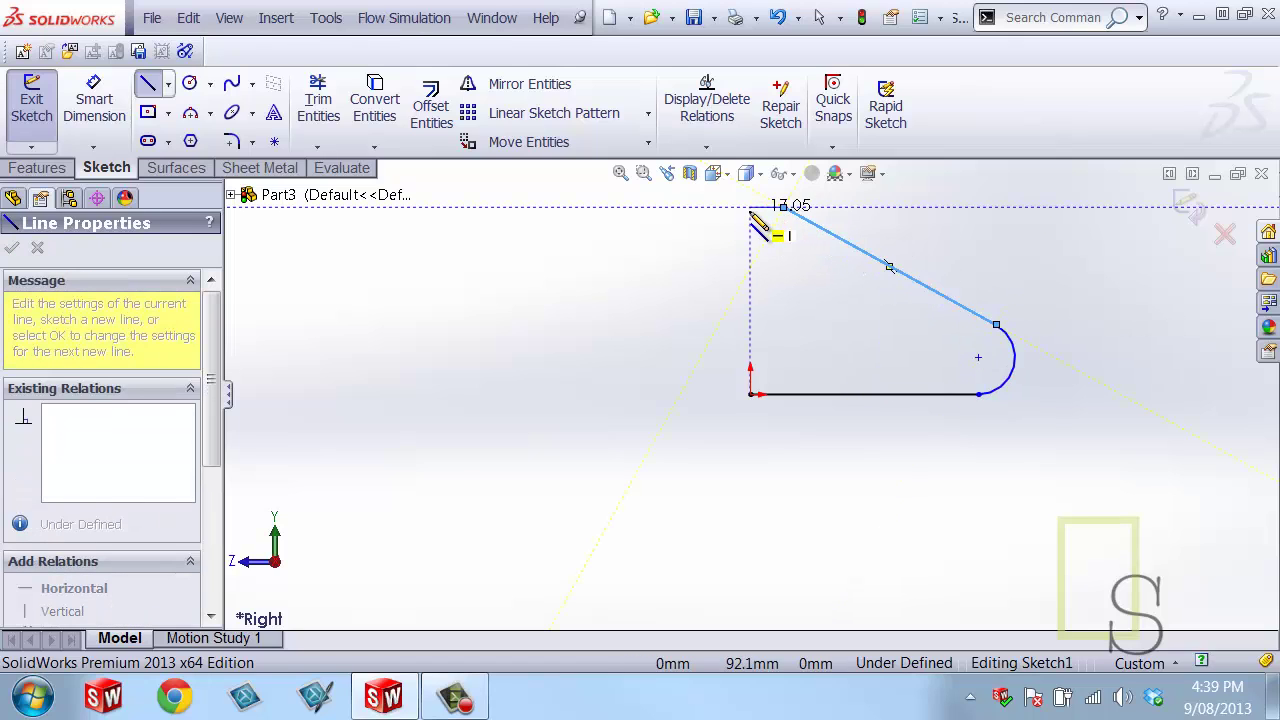
pyautogui.click(751, 393)
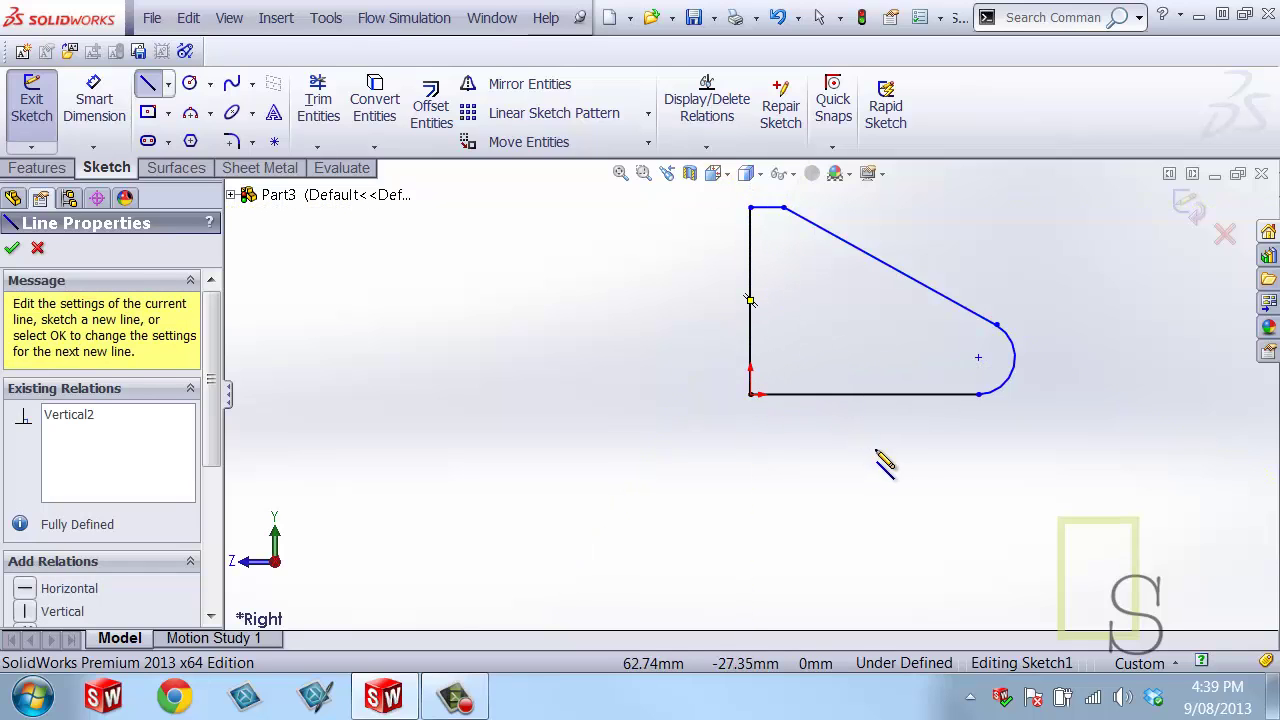
pyautogui.press('Escape')
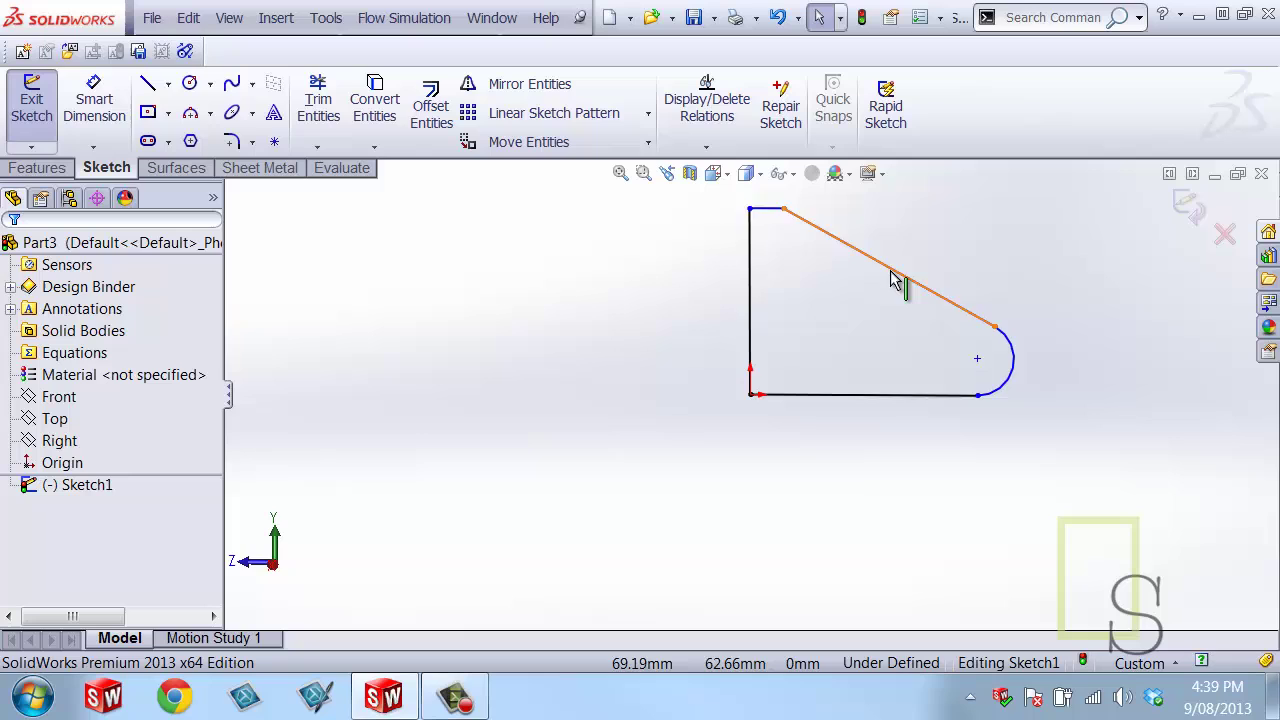
# - Reshape the profile by moving both endpoints of the sloped line to make the top wider and taller, and exit the sketch
pyautogui.moveTo(893, 278)
pyautogui.keyDown('ctrl'); pyautogui.mouseDown(button='middle')
pyautogui.moveTo(786, 358)
pyautogui.moveTo(786, 343)
pyautogui.moveTo(789, 366)
pyautogui.moveTo(758, 366)
pyautogui.mouseUp(button='middle'); pyautogui.keyUp('ctrl')
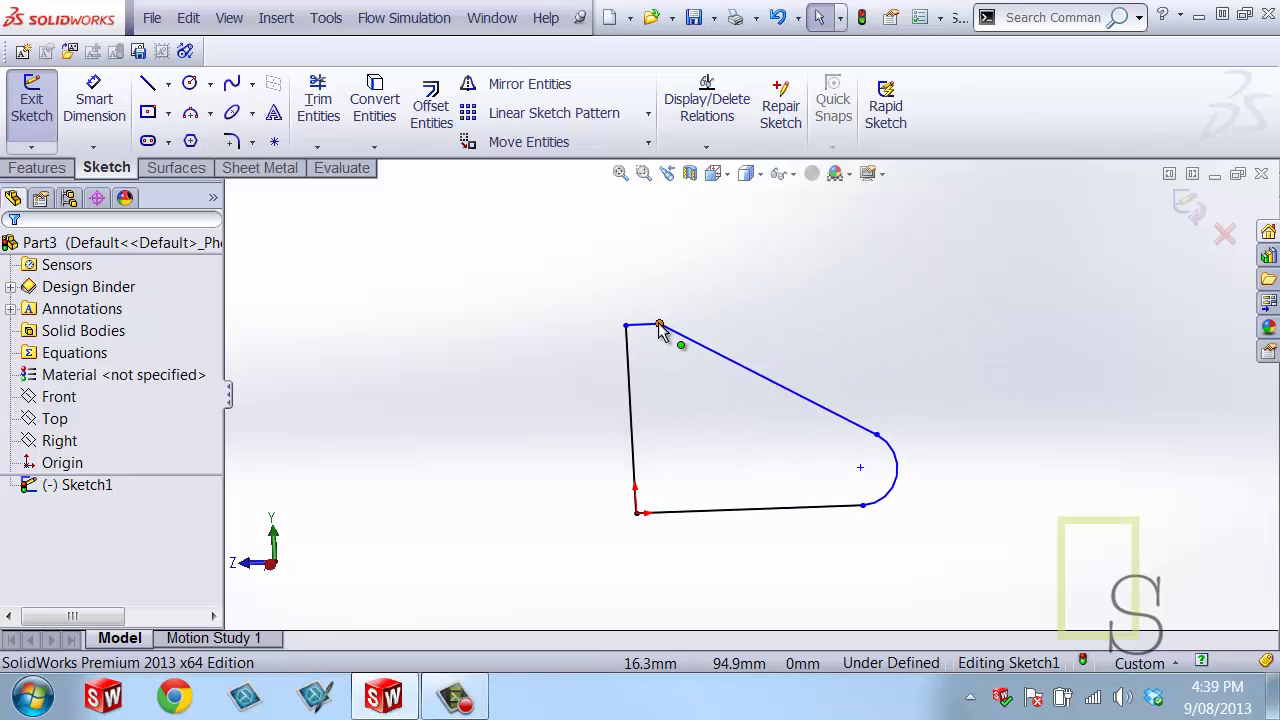
pyautogui.moveTo(660, 324); pyautogui.dragTo(672, 328)
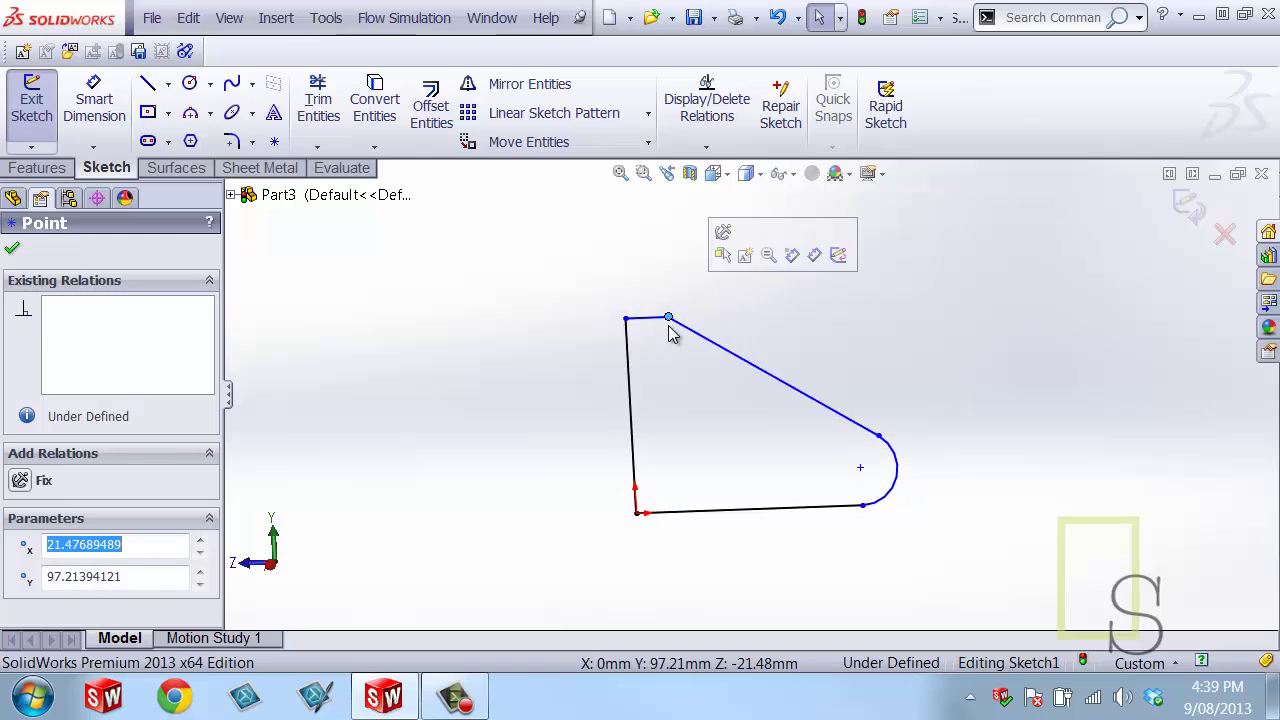
pyautogui.moveTo(694, 466); pyautogui.dragTo(698, 476, button='middle')
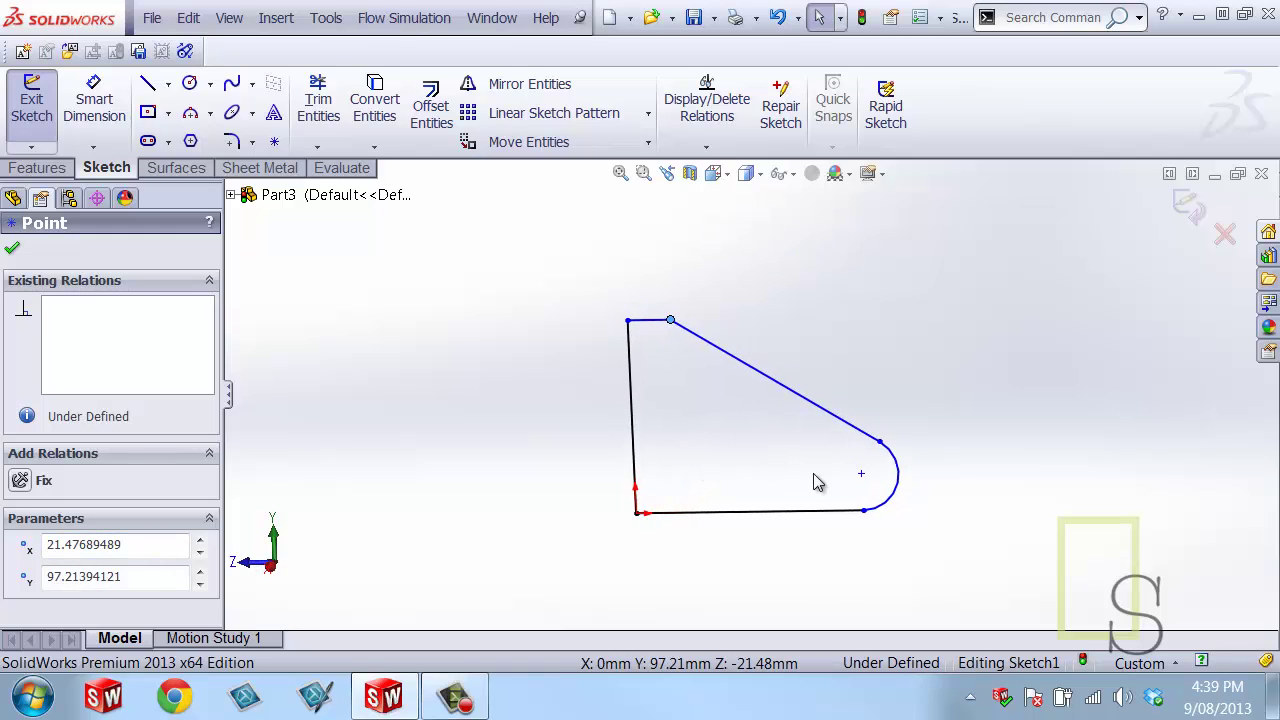
pyautogui.moveTo(880, 446)
pyautogui.mouseDown()
pyautogui.moveTo(889, 423)
pyautogui.moveTo(874, 463)
pyautogui.moveTo(876, 442)
pyautogui.mouseUp()
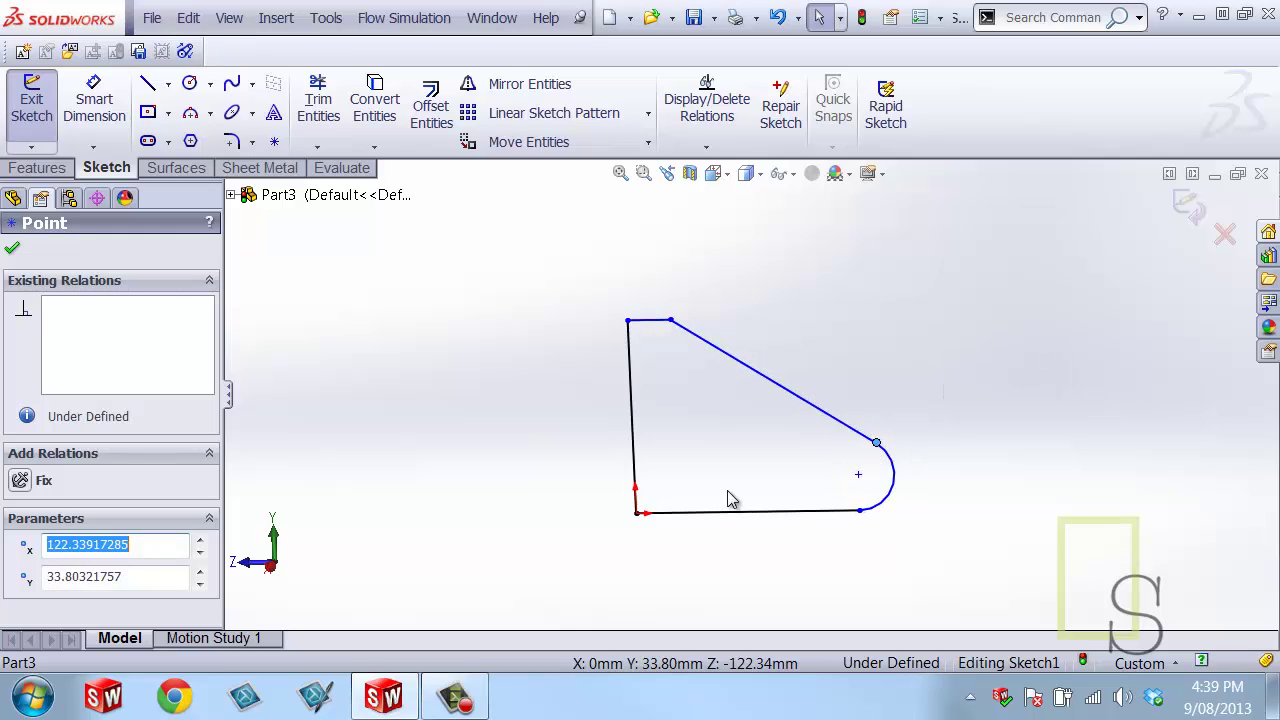
pyautogui.moveTo(737, 523)
pyautogui.mouseDown(button='middle')
pyautogui.moveTo(723, 517)
pyautogui.moveTo(735, 519)
pyautogui.mouseUp(button='middle')
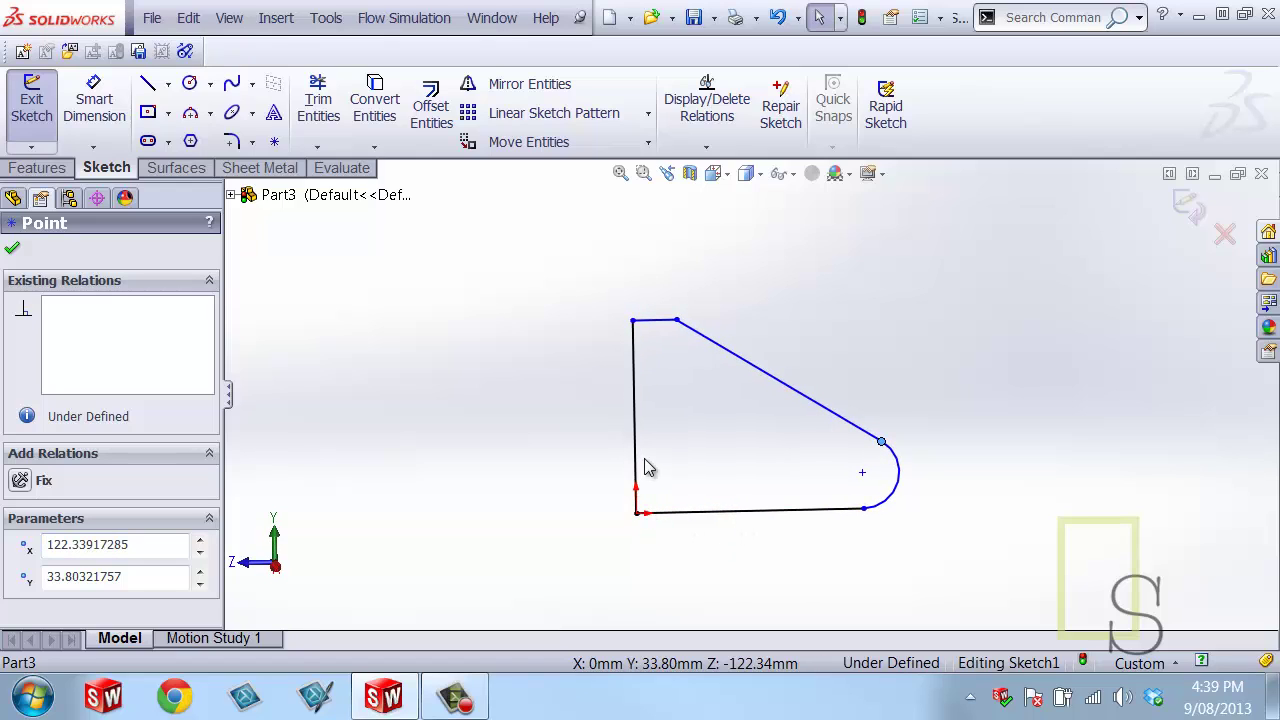
pyautogui.moveTo(665, 462)
pyautogui.mouseDown(button='middle')
pyautogui.moveTo(651, 454)
pyautogui.moveTo(686, 337)
pyautogui.mouseUp(button='middle')
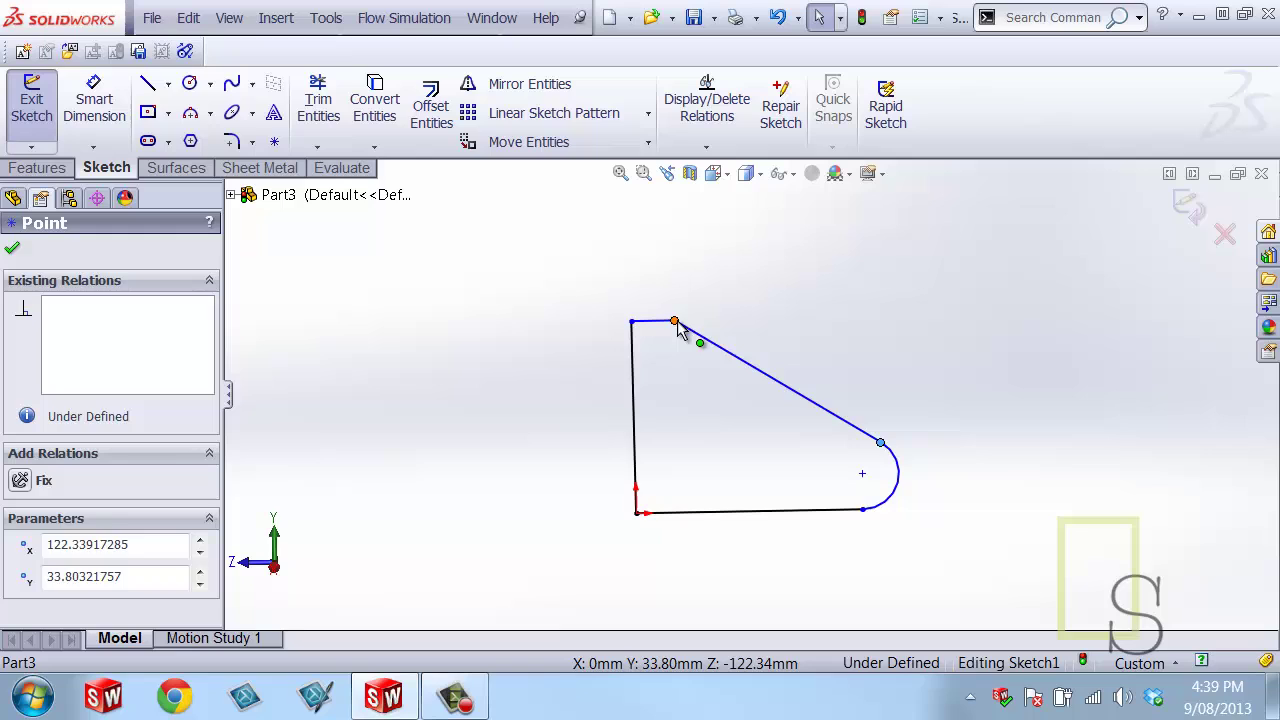
pyautogui.moveTo(686, 331)
pyautogui.mouseDown()
pyautogui.moveTo(697, 322)
pyautogui.moveTo(688, 329)
pyautogui.moveTo(685, 311)
pyautogui.mouseUp()
pyautogui.click(759, 430)
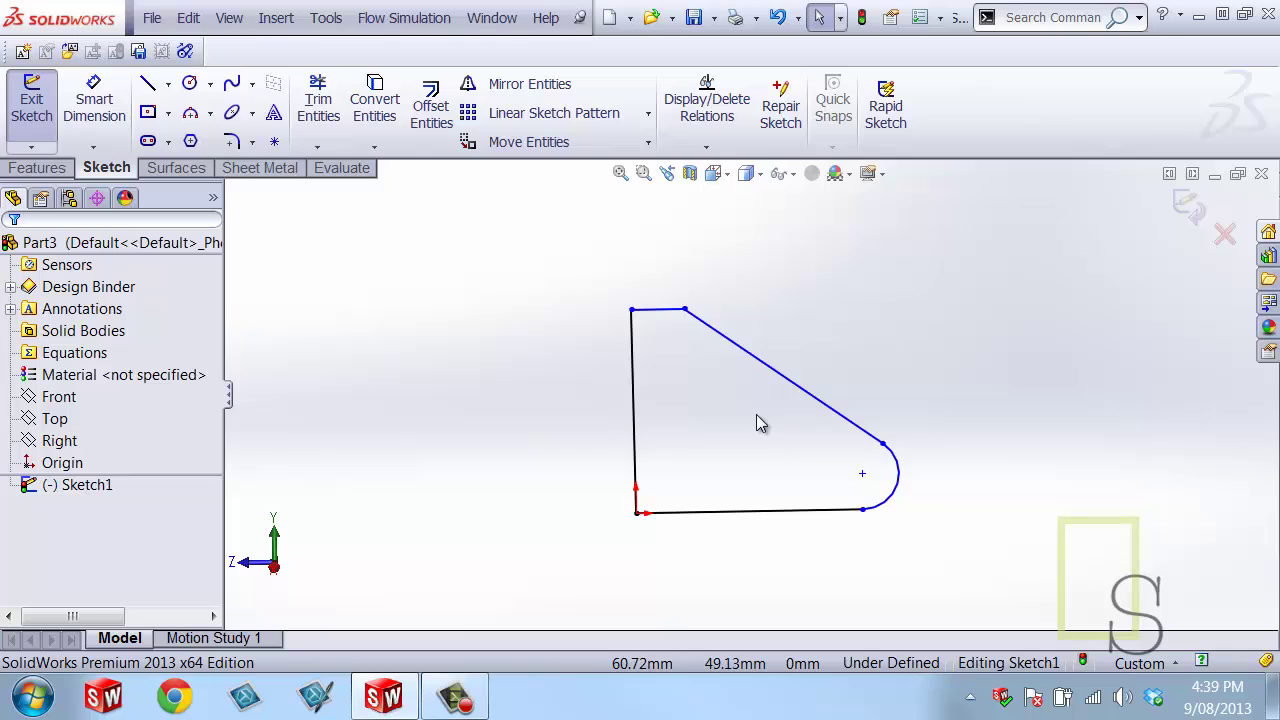
pyautogui.moveTo(1106, 403)
pyautogui.mouseDown(button='middle')
pyautogui.moveTo(1086, 403)
pyautogui.moveTo(1081, 420)
pyautogui.moveTo(1098, 391)
pyautogui.mouseUp(button='middle')
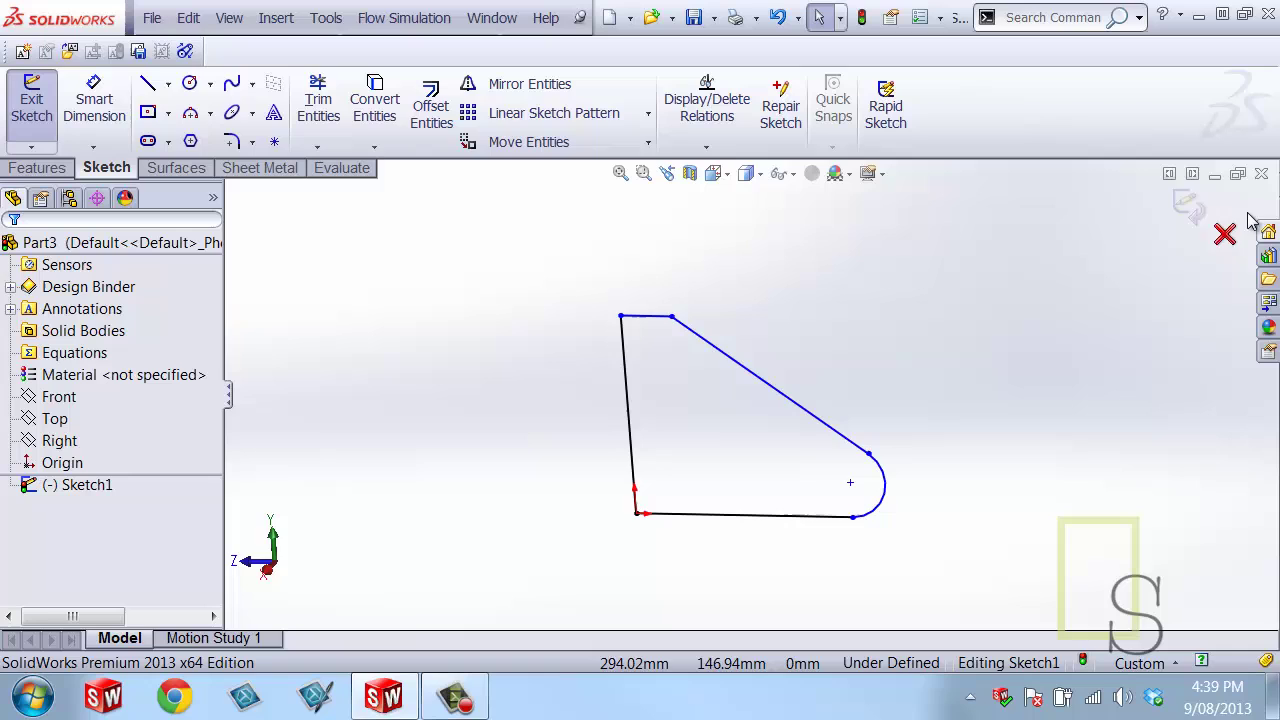
pyautogui.click(1184, 204)
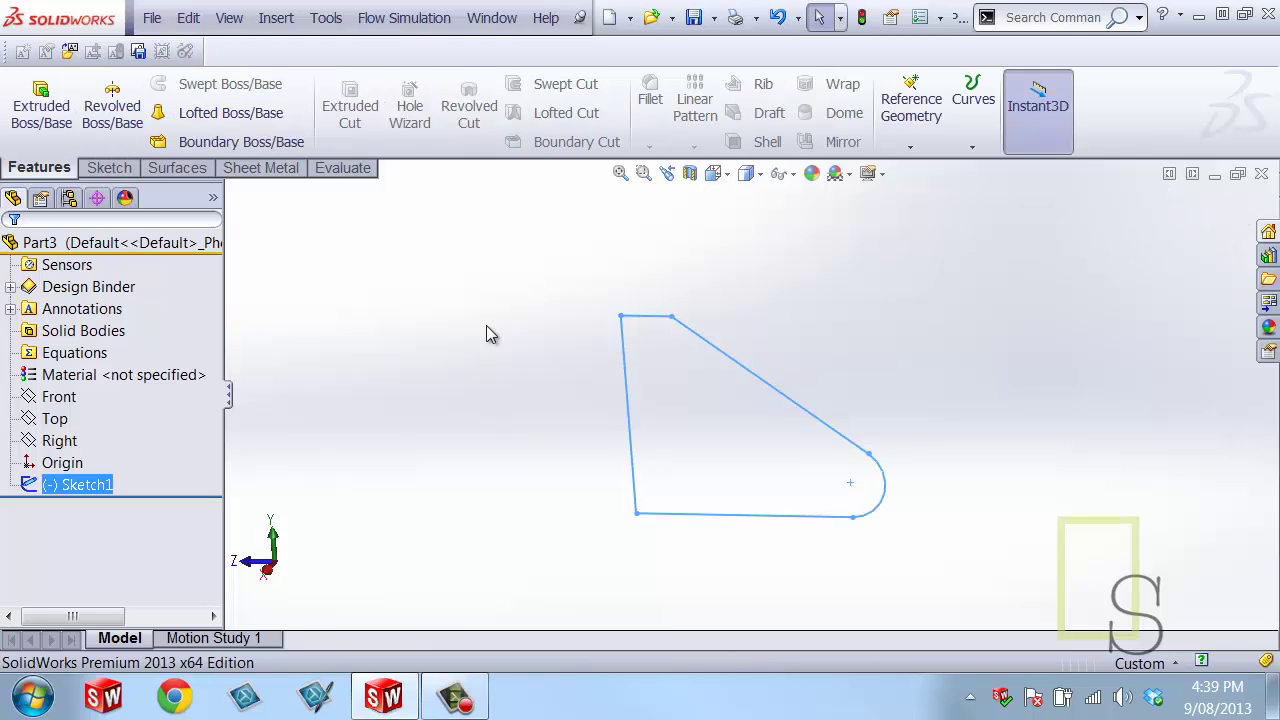
# - Revolve the closed profile 360 degrees about its vertical edge to form the solid base
pyautogui.click(110, 108)
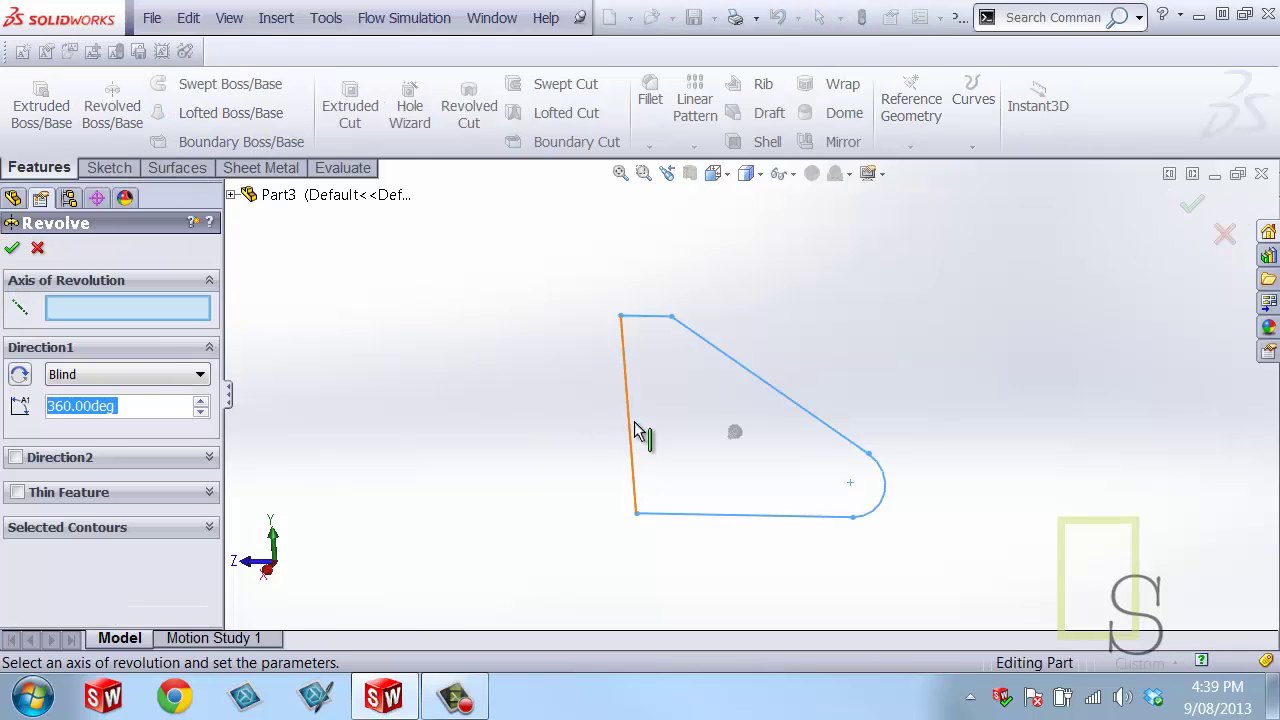
pyautogui.click(631, 421)
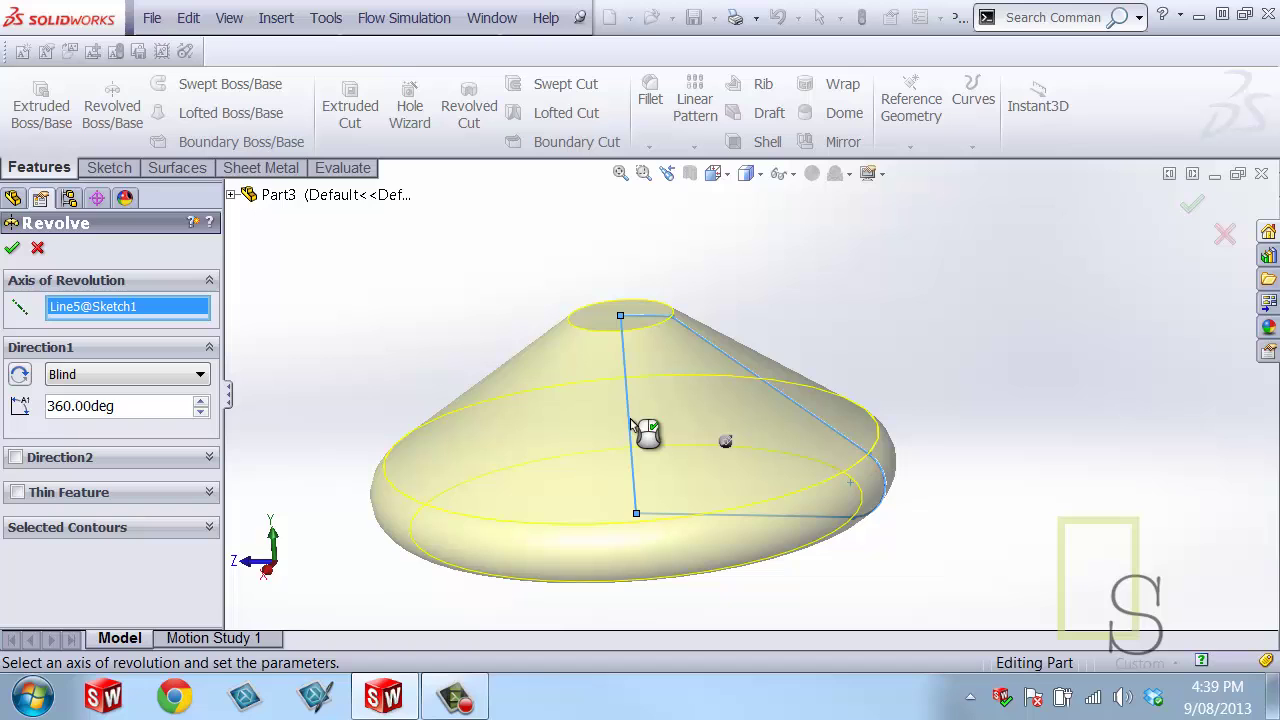
pyautogui.click(13, 250)
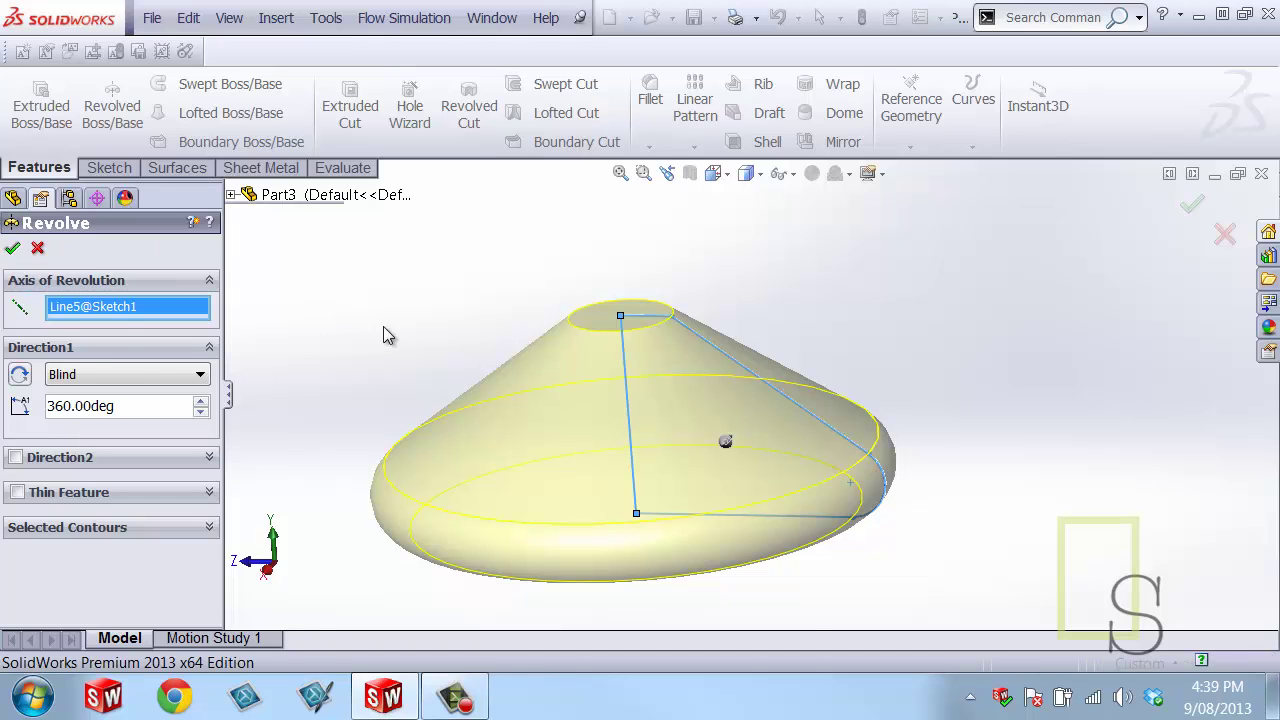
# - Examine the revolved base from several angles, including its flat top face and rounded lower rim
pyautogui.moveTo(526, 374); pyautogui.dragTo(442, 289, button='middle')
pyautogui.click(442, 289)
pyautogui.press('f')
pyautogui.moveTo(668, 274); pyautogui.dragTo(714, 398, button='middle')
pyautogui.scroll(2, 689, 324)
pyautogui.scroll(-1, 690, 322)
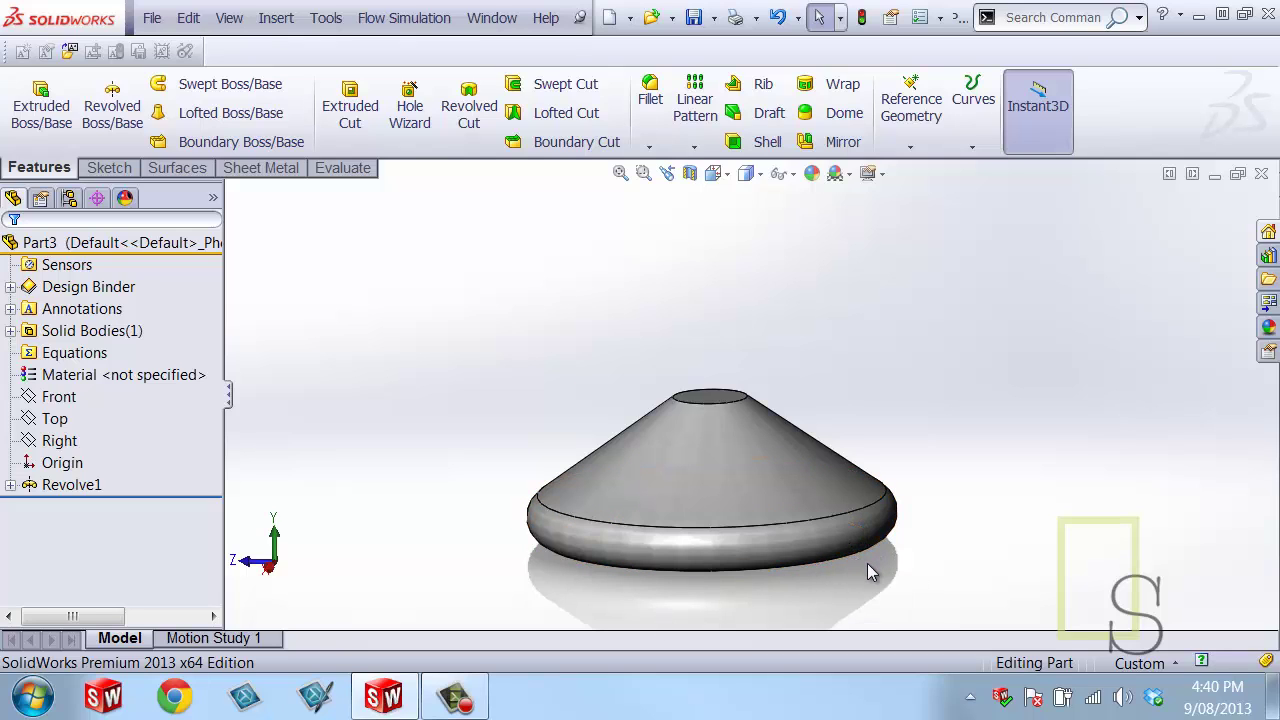
pyautogui.moveTo(861, 567)
pyautogui.mouseDown(button='middle')
pyautogui.moveTo(866, 520)
pyautogui.moveTo(880, 580)
pyautogui.mouseUp(button='middle')
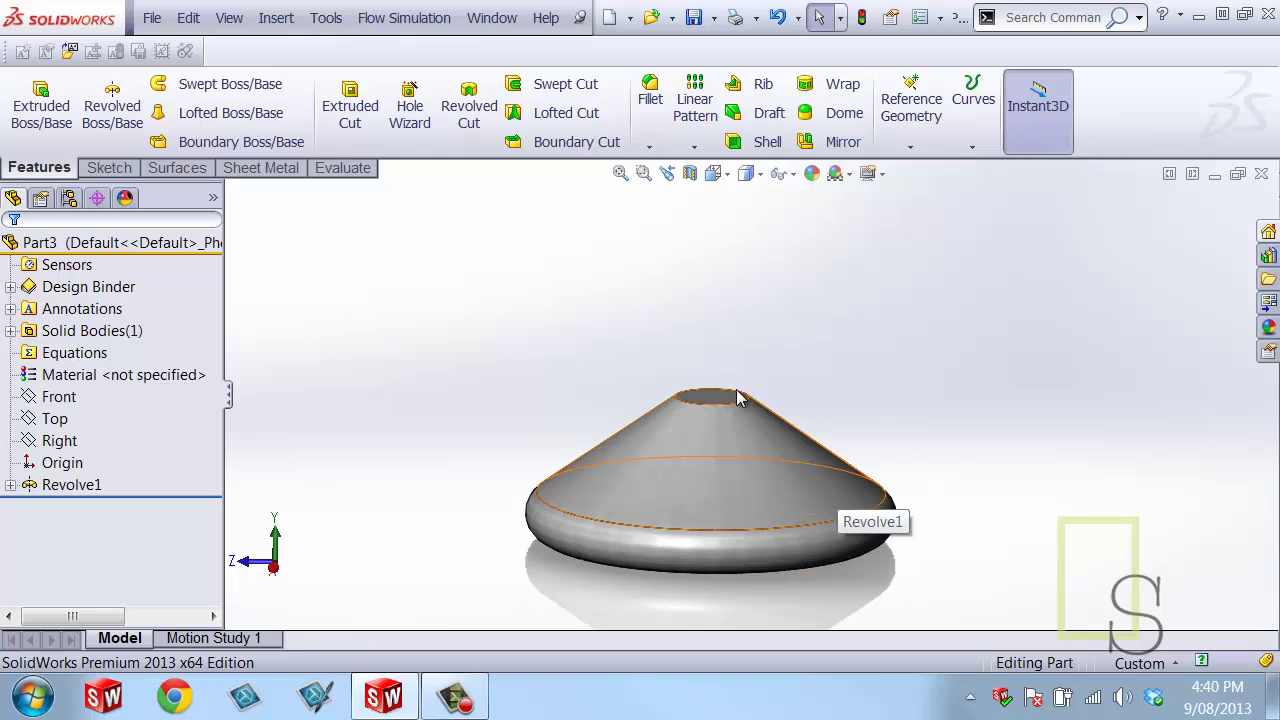
pyautogui.moveTo(465, 263); pyautogui.dragTo(448, 263, button='middle')
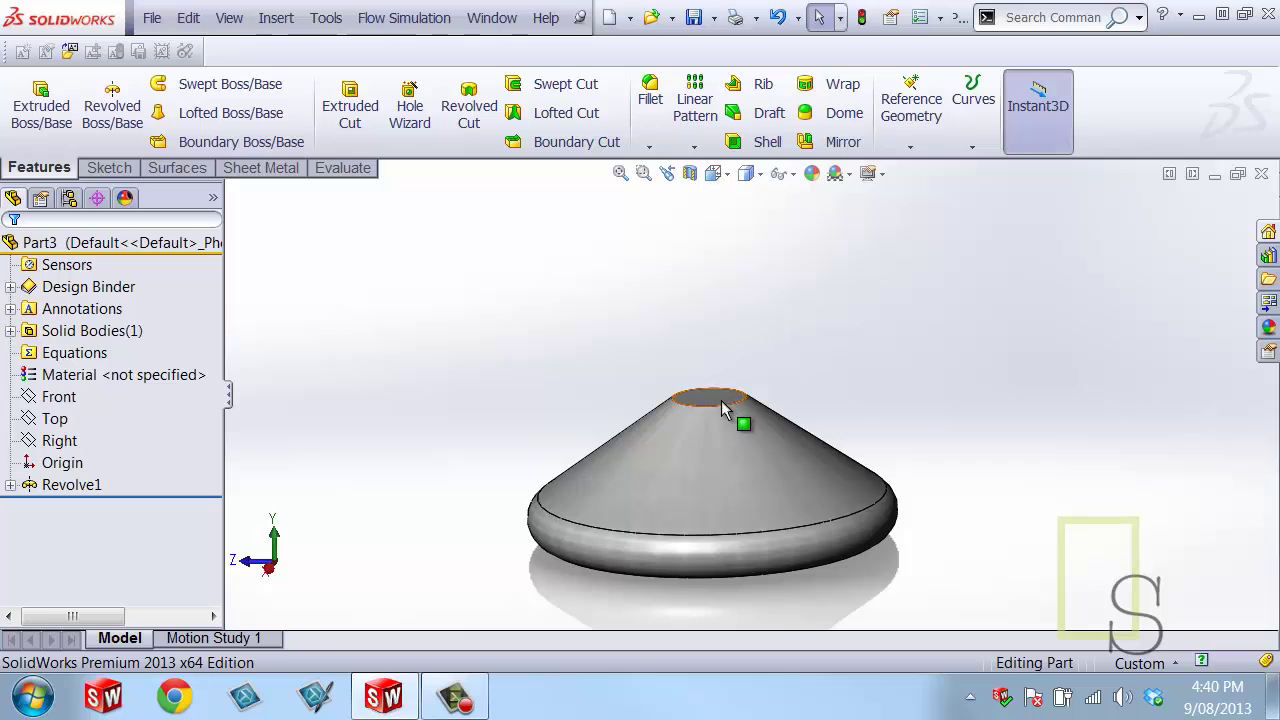
pyautogui.moveTo(460, 352); pyautogui.dragTo(480, 354, button='middle')
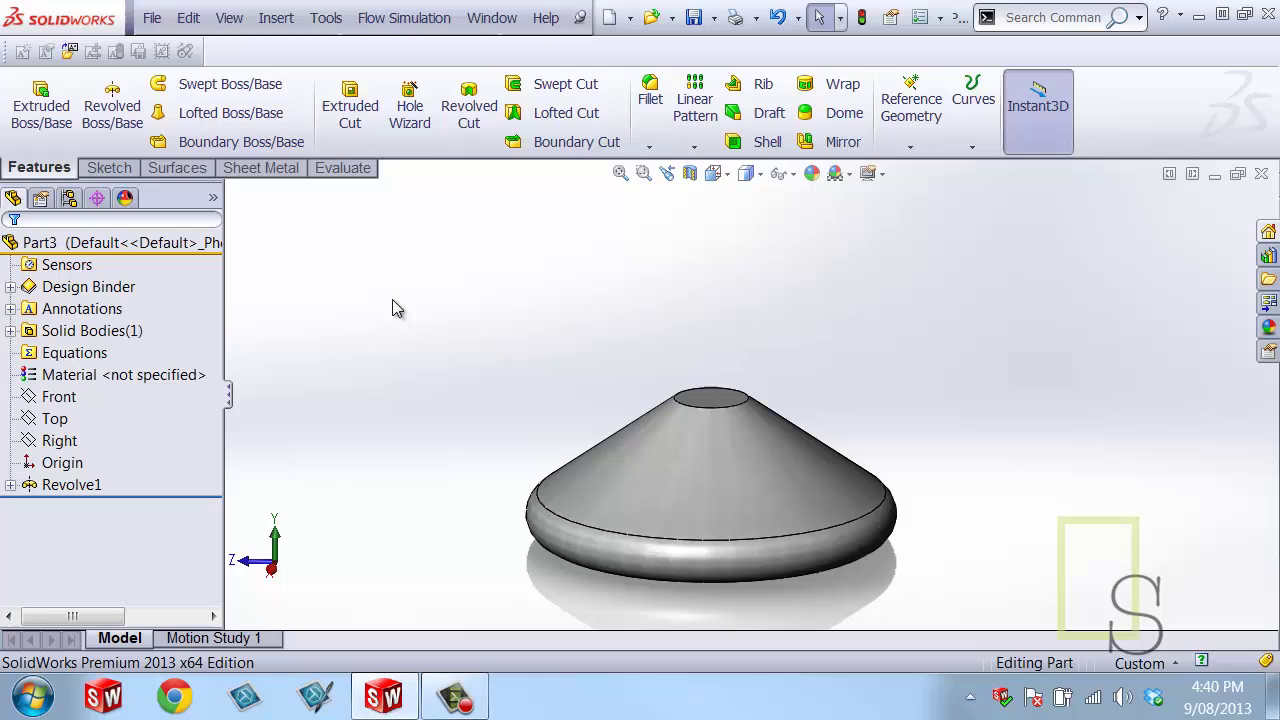
# - In a new sketch on the Right plane, draw a vertical line from the midpoint of the base's top edge to about 247 mm above the origin
pyautogui.click(109, 168)
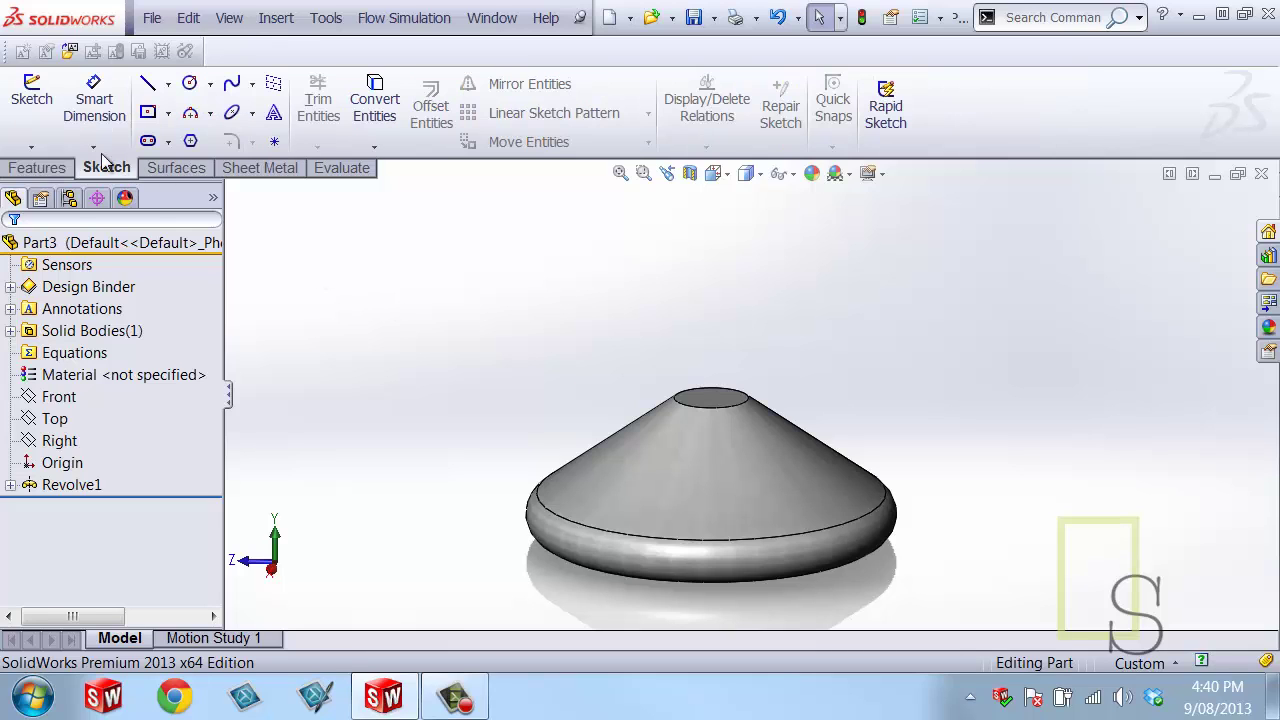
pyautogui.click(32, 100)
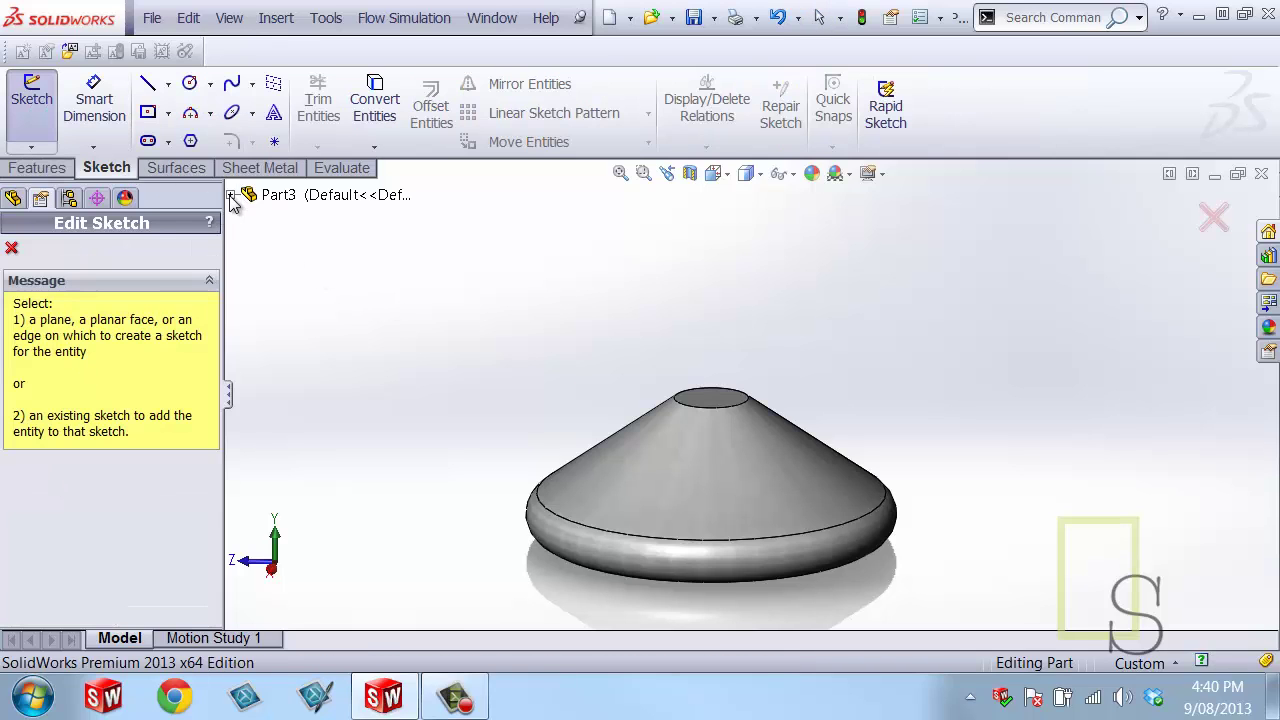
pyautogui.click(230, 196)
pyautogui.click(301, 397)
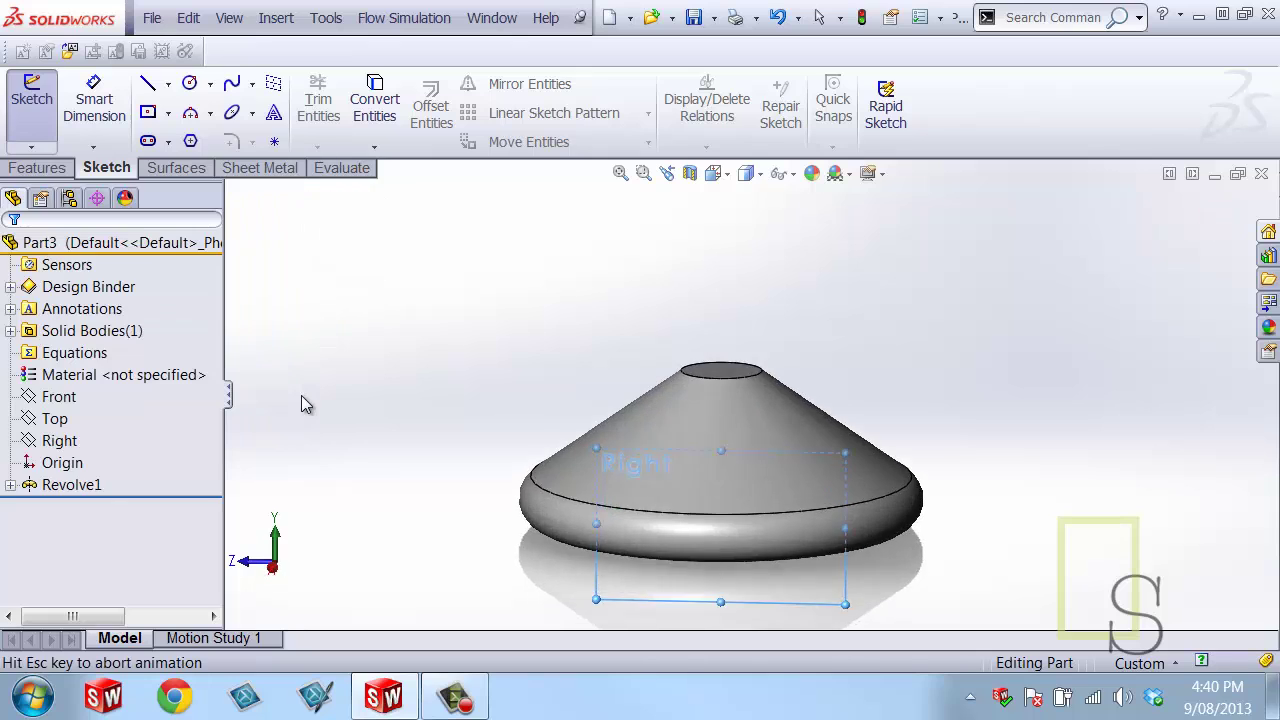
pyautogui.scroll(3, 771, 271)
pyautogui.scroll(-3, 761, 276)
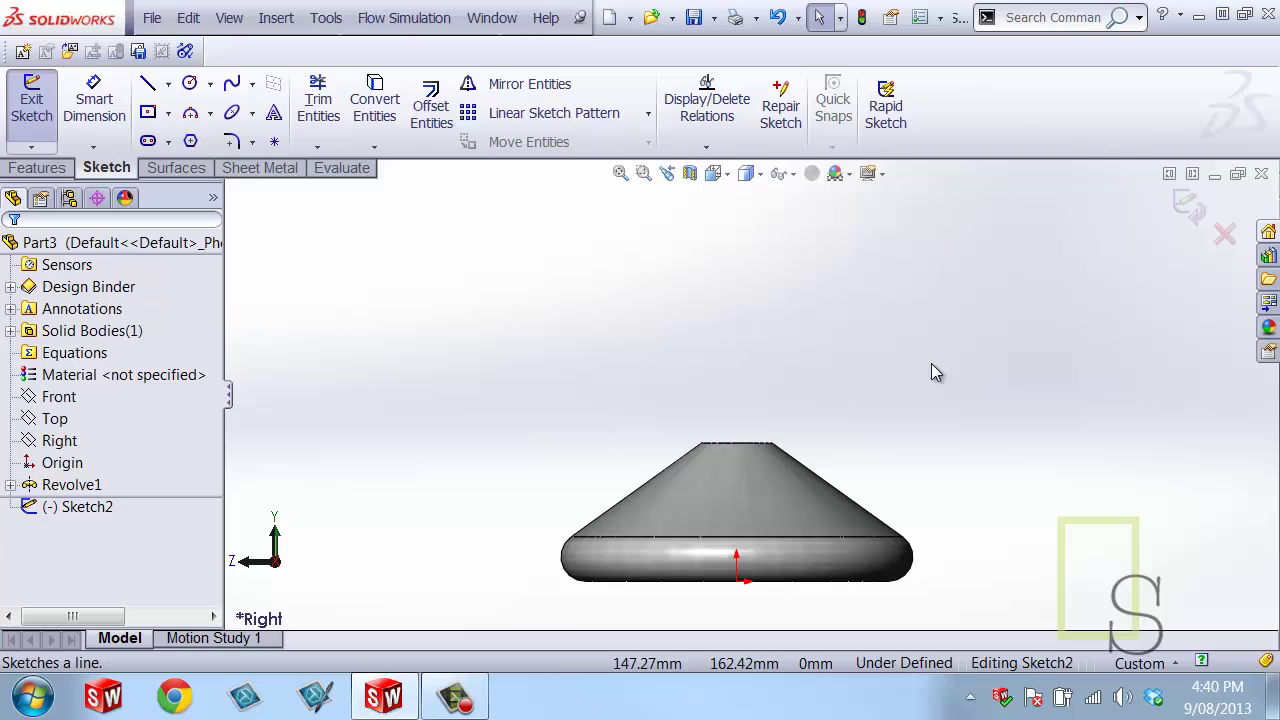
pyautogui.moveTo(929, 366); pyautogui.dragTo(893, 368, button='right')
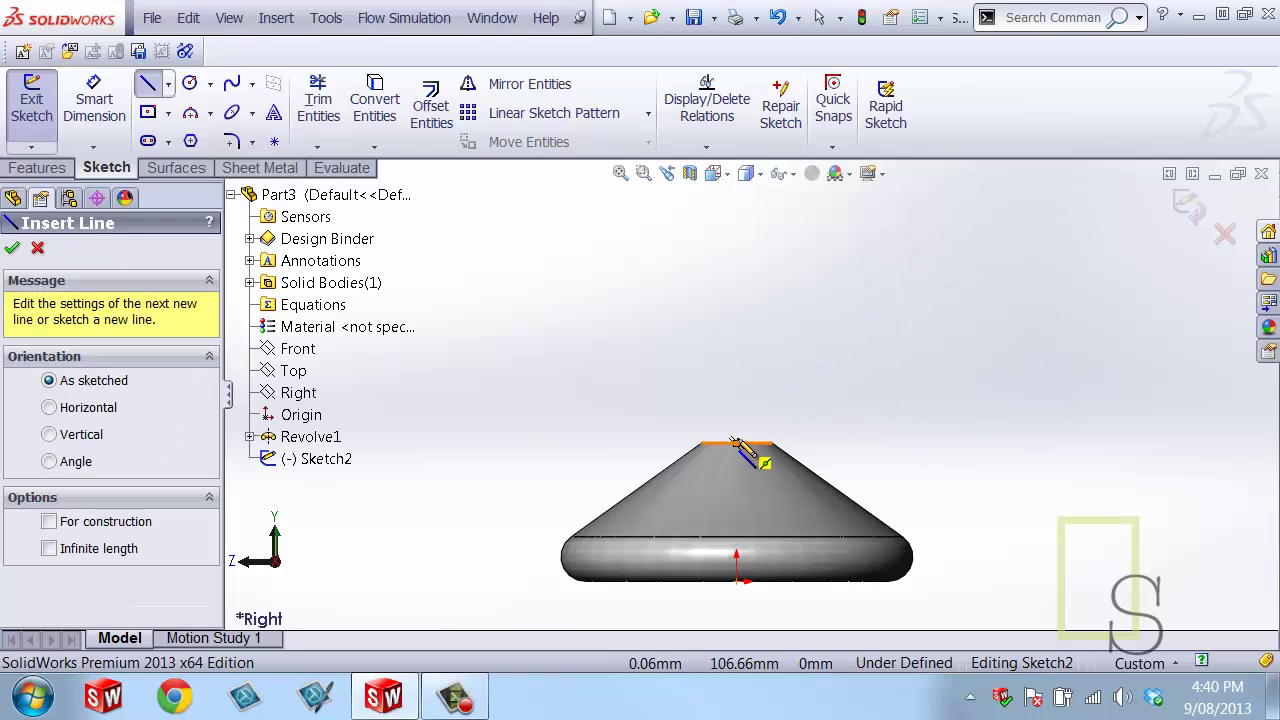
pyautogui.click(737, 442)
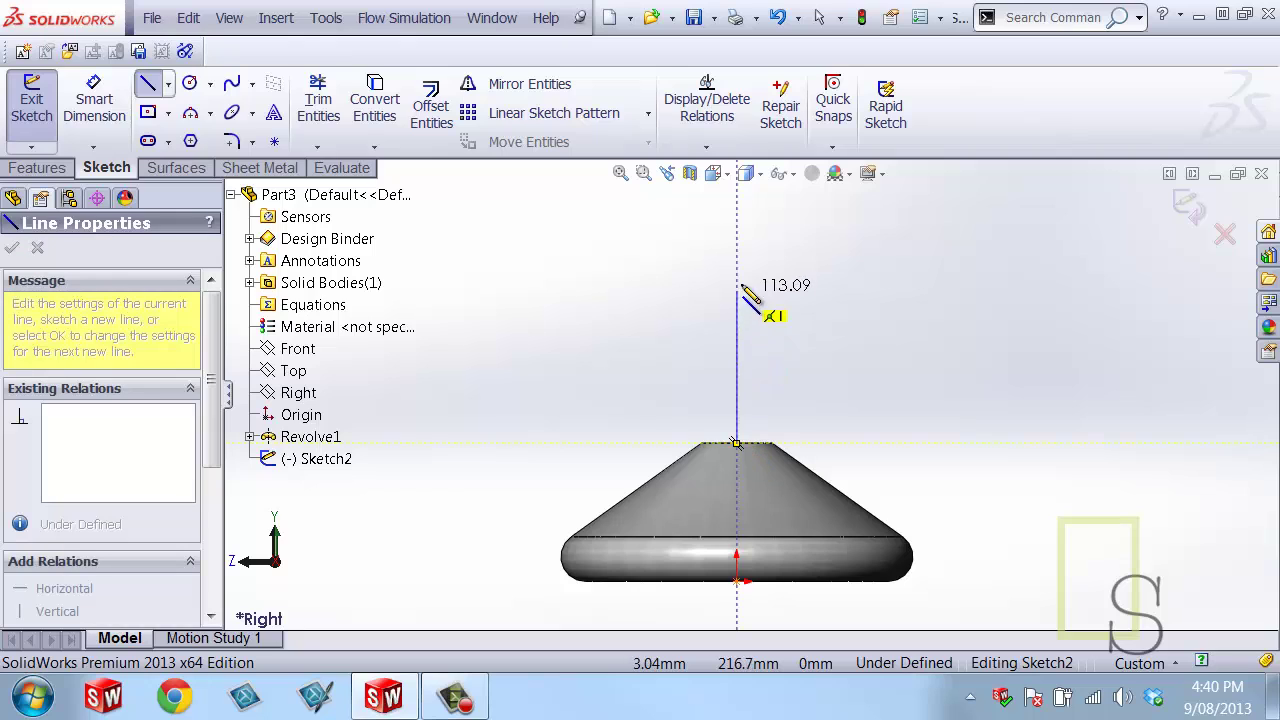
pyautogui.click(737, 251)
# - Draw a tangent arc of about 98.5 mm radius from the vertical line's upper end, continued by a straight line slanting down past the base
pyautogui.scroll(3, 742, 285)
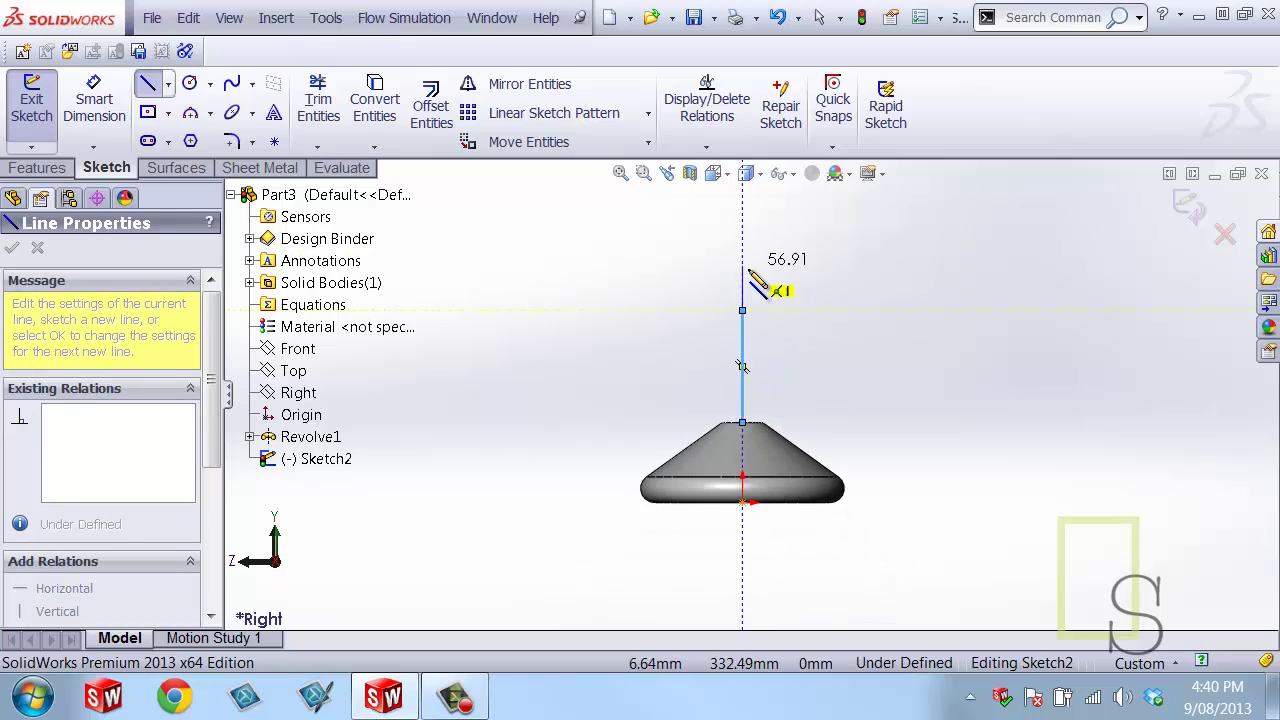
pyautogui.scroll(-2, 766, 290)
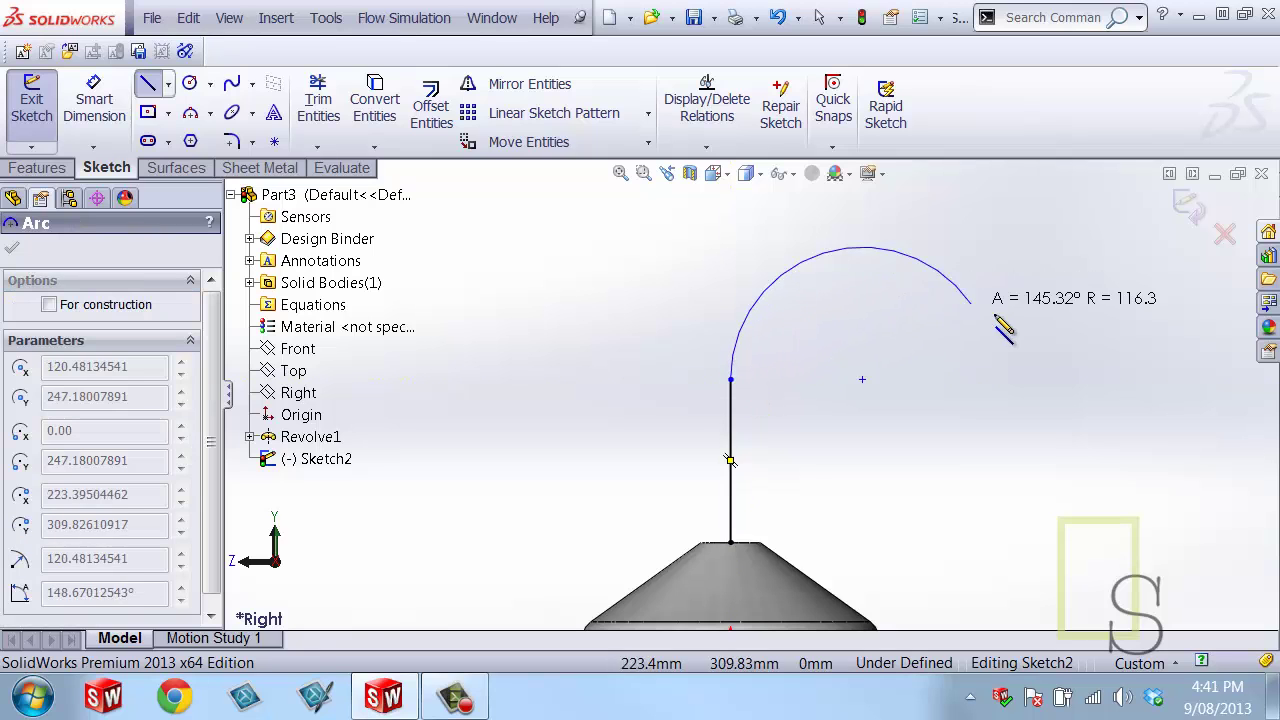
pyautogui.scroll(2, 968, 418)
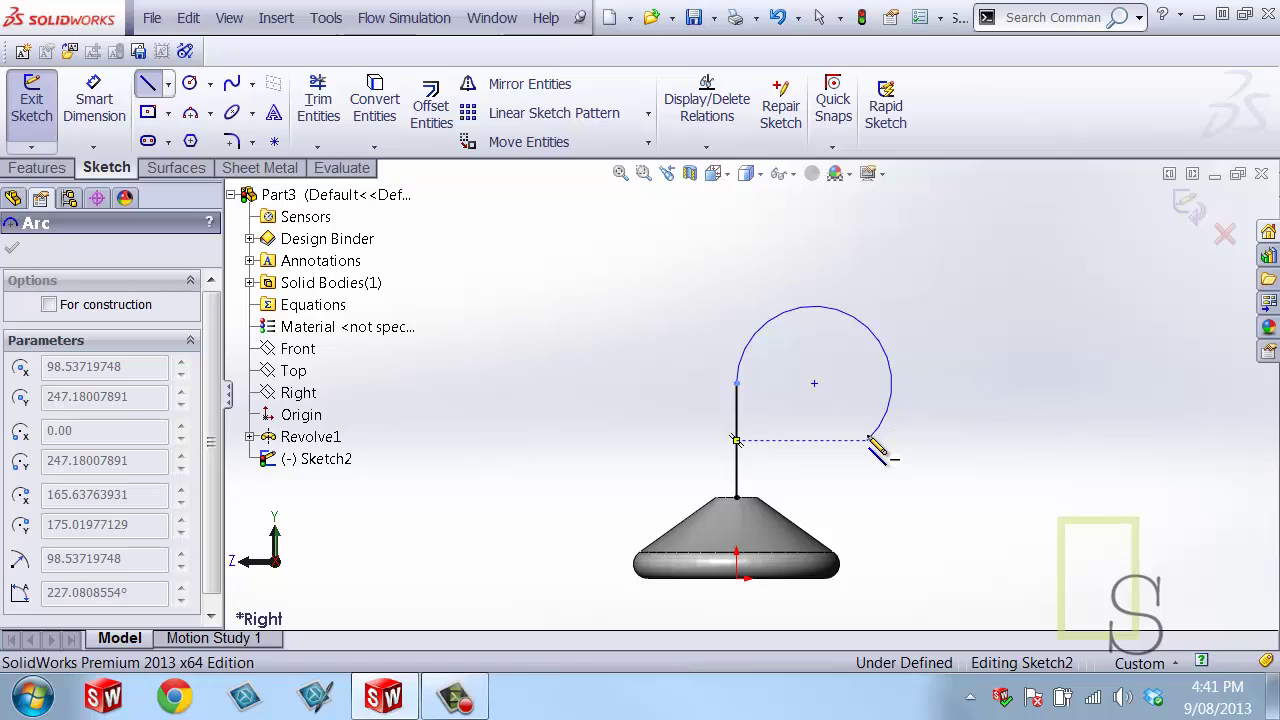
pyautogui.click(869, 440)
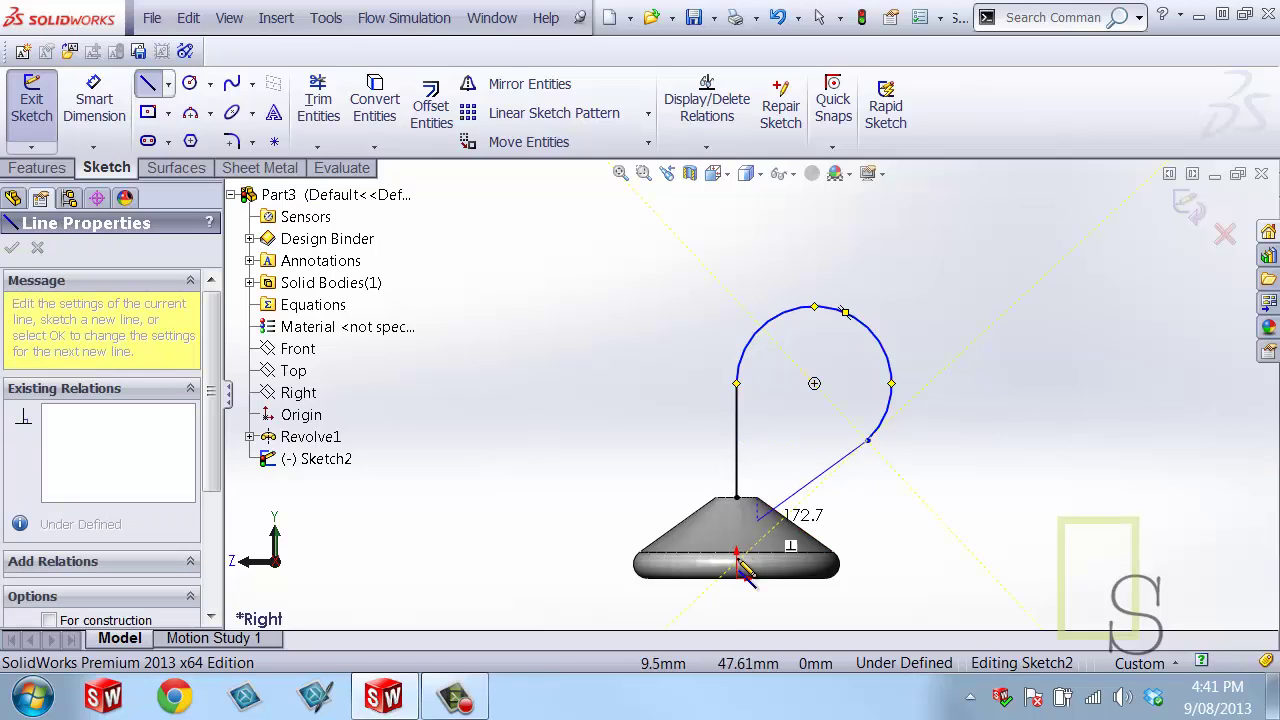
pyautogui.click(667, 627)
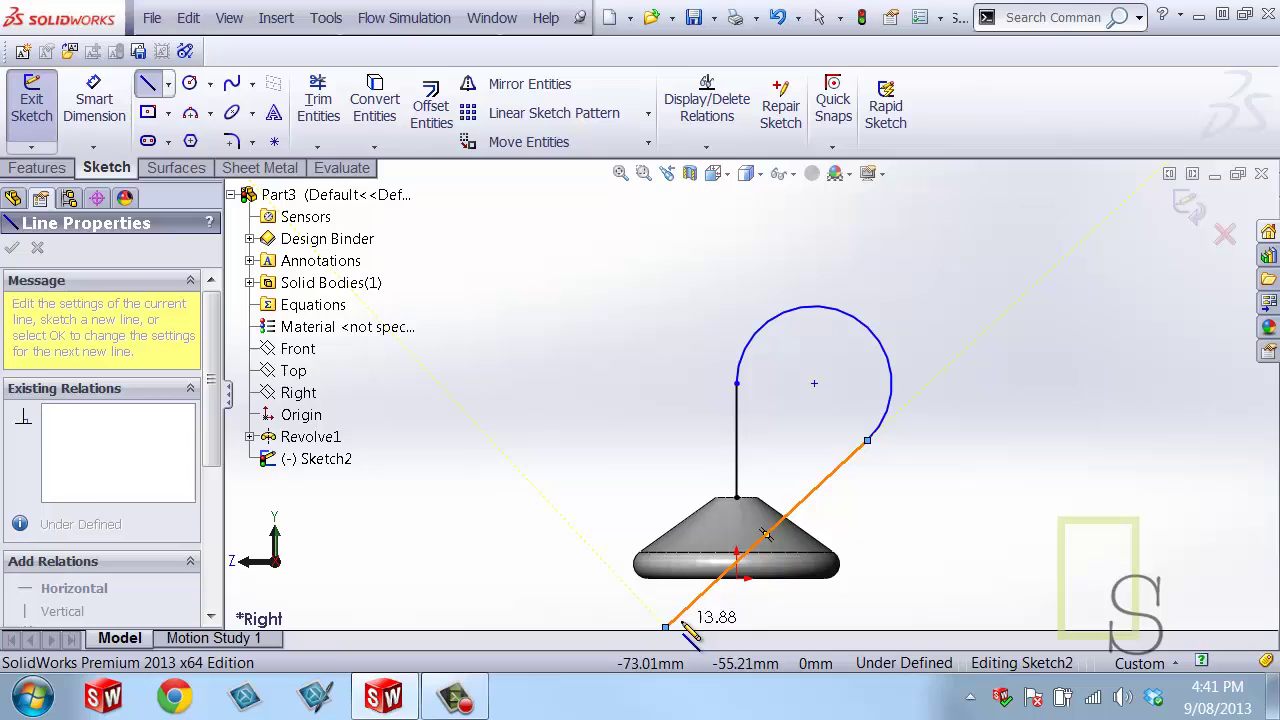
pyautogui.press('Escape')
pyautogui.press('z')
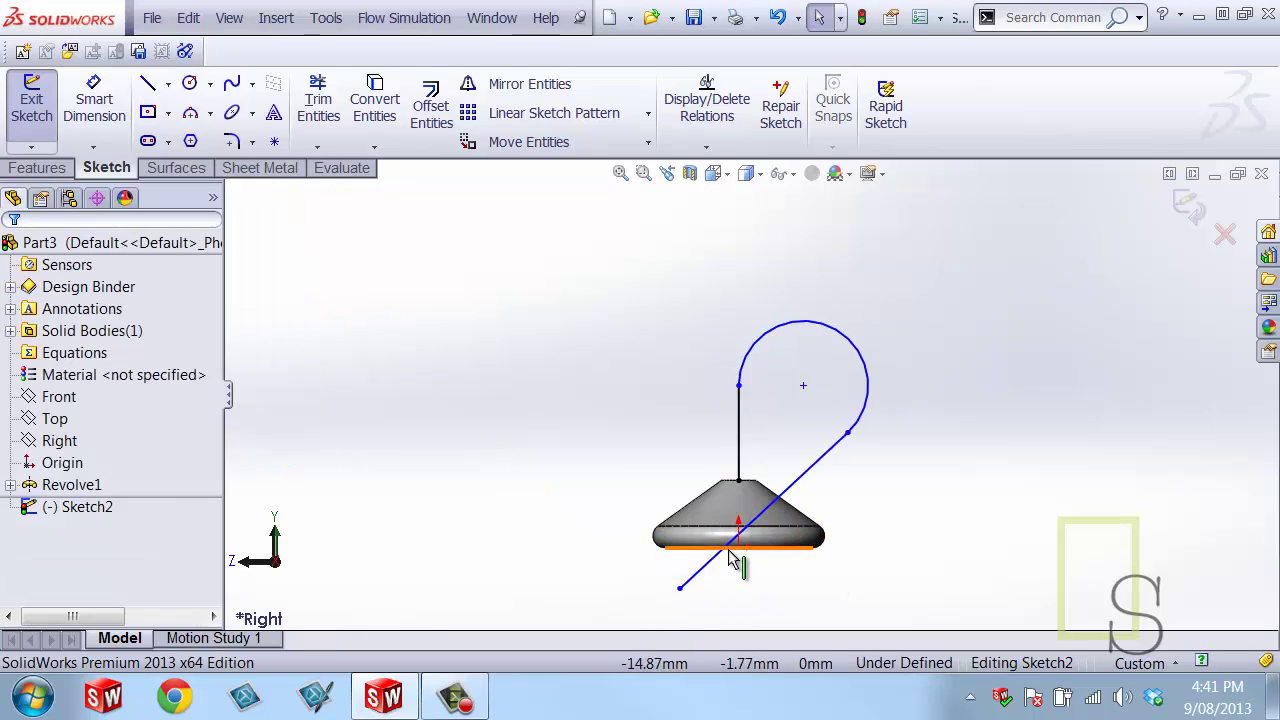
# - Shift the slanted line slightly away from the vertical line, enlarging the connected arc
pyautogui.moveTo(740, 578)
pyautogui.mouseDown(button='middle')
pyautogui.moveTo(737, 591)
pyautogui.moveTo(721, 535)
pyautogui.mouseUp(button='middle')
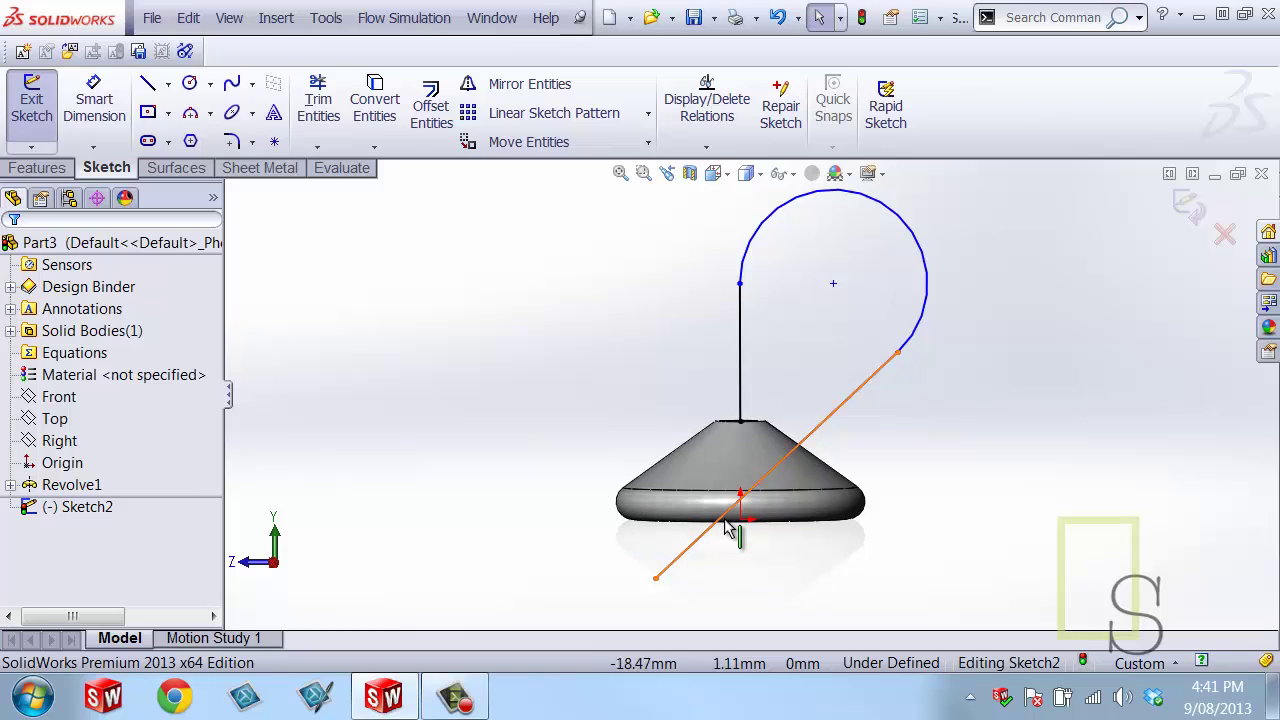
pyautogui.moveTo(729, 528)
pyautogui.mouseDown()
pyautogui.moveTo(746, 543)
pyautogui.moveTo(738, 556)
pyautogui.moveTo(747, 529)
pyautogui.mouseUp()
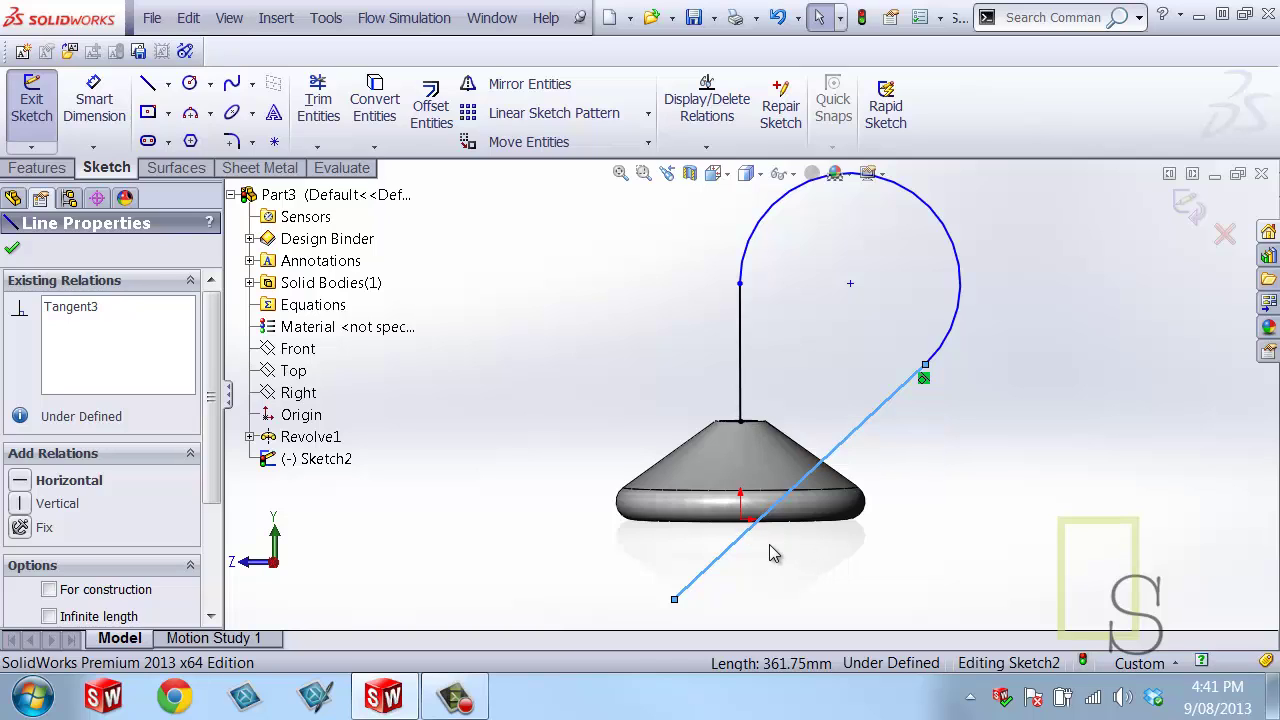
pyautogui.click(769, 544)
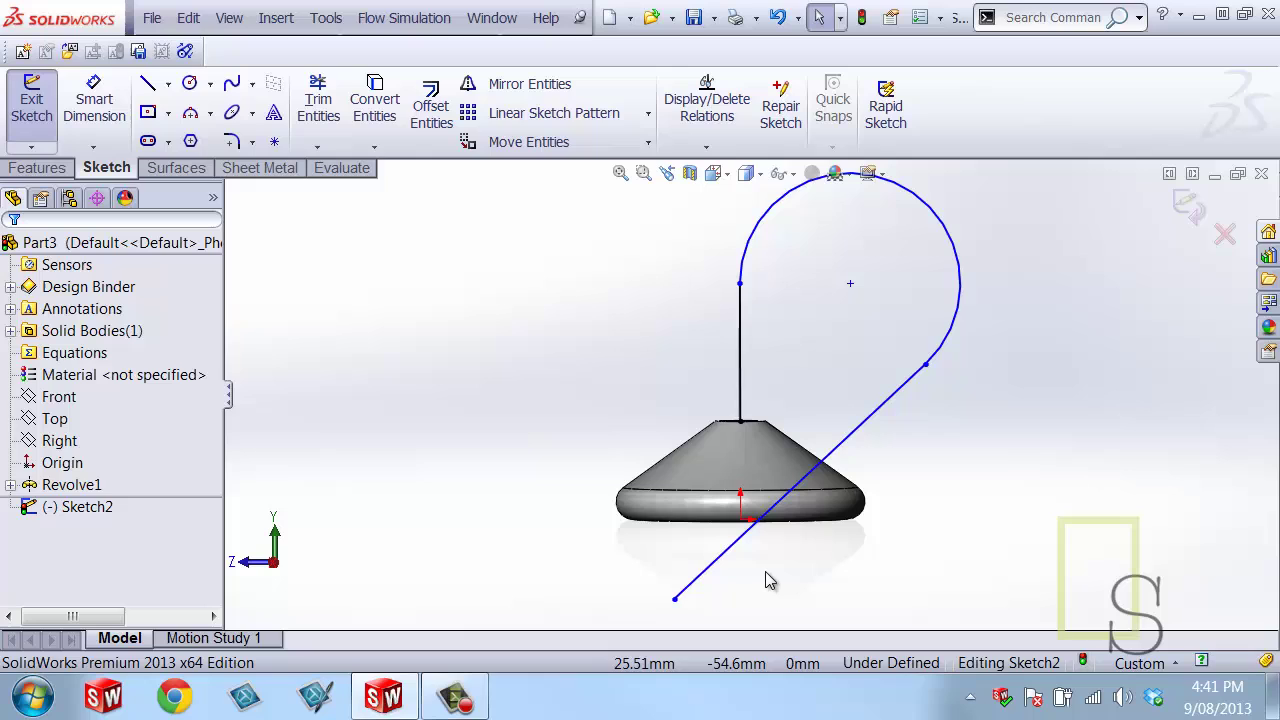
# - Add a coincident relation between the slanted line and the origin
pyautogui.click(737, 538)
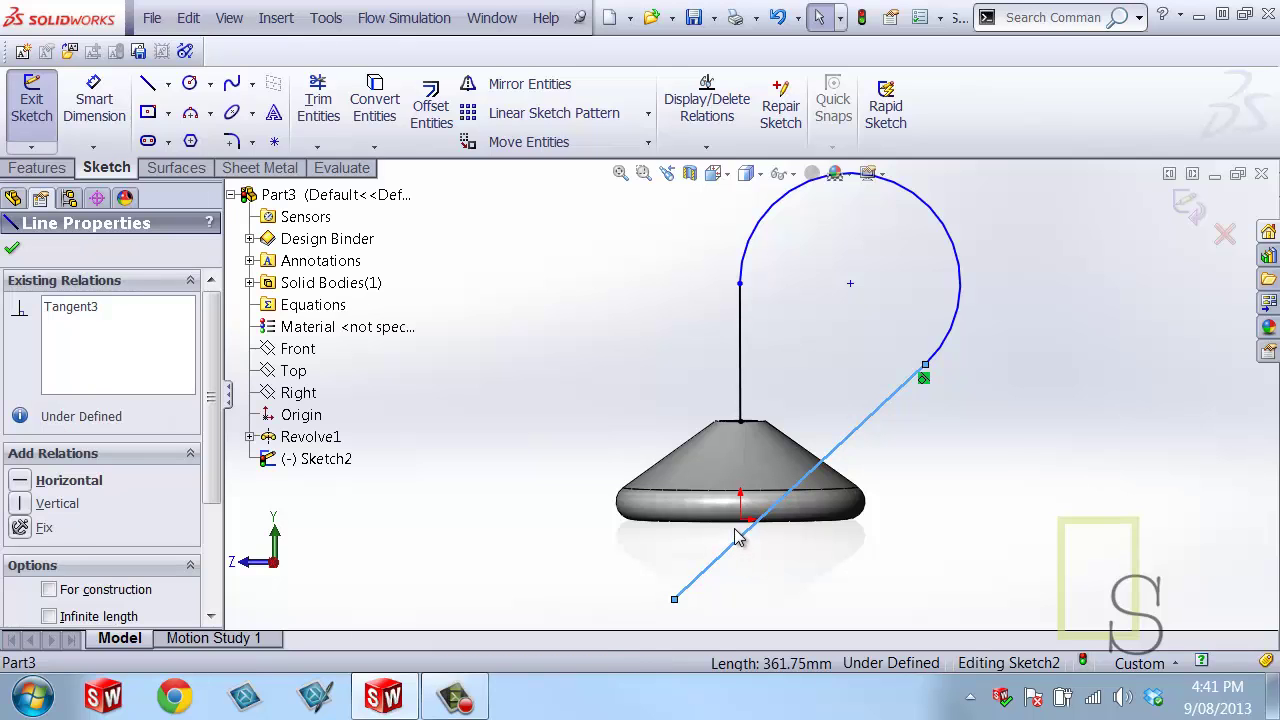
pyautogui.keyDown('ctrl'); pyautogui.click(740, 520); pyautogui.keyUp('ctrl')
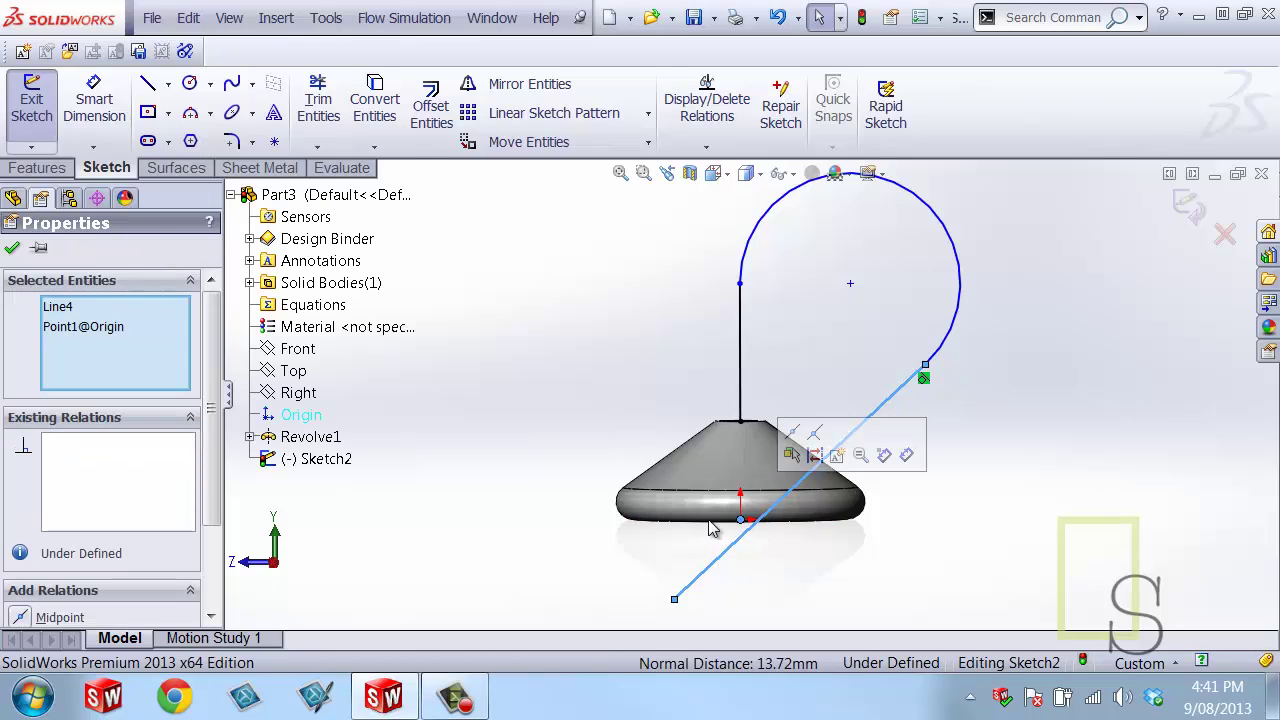
pyautogui.moveTo(212, 409); pyautogui.dragTo(214, 491)
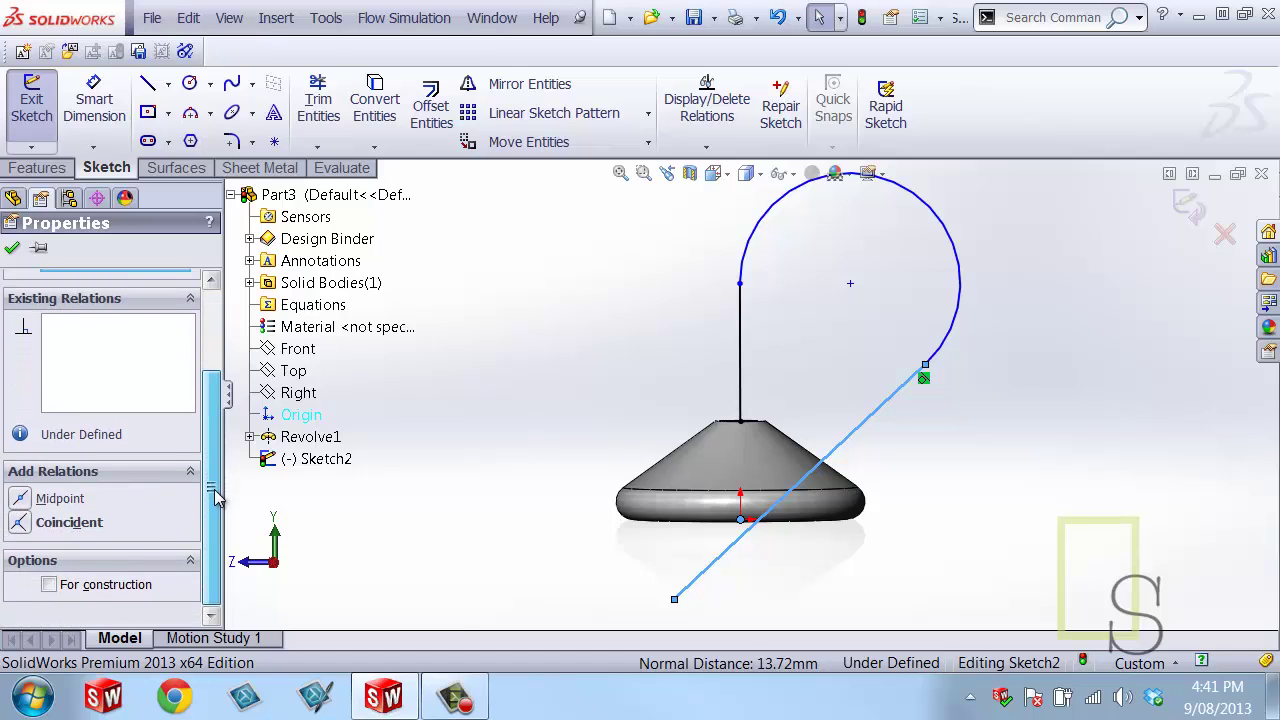
pyautogui.click(22, 523)
pyautogui.click(12, 248)
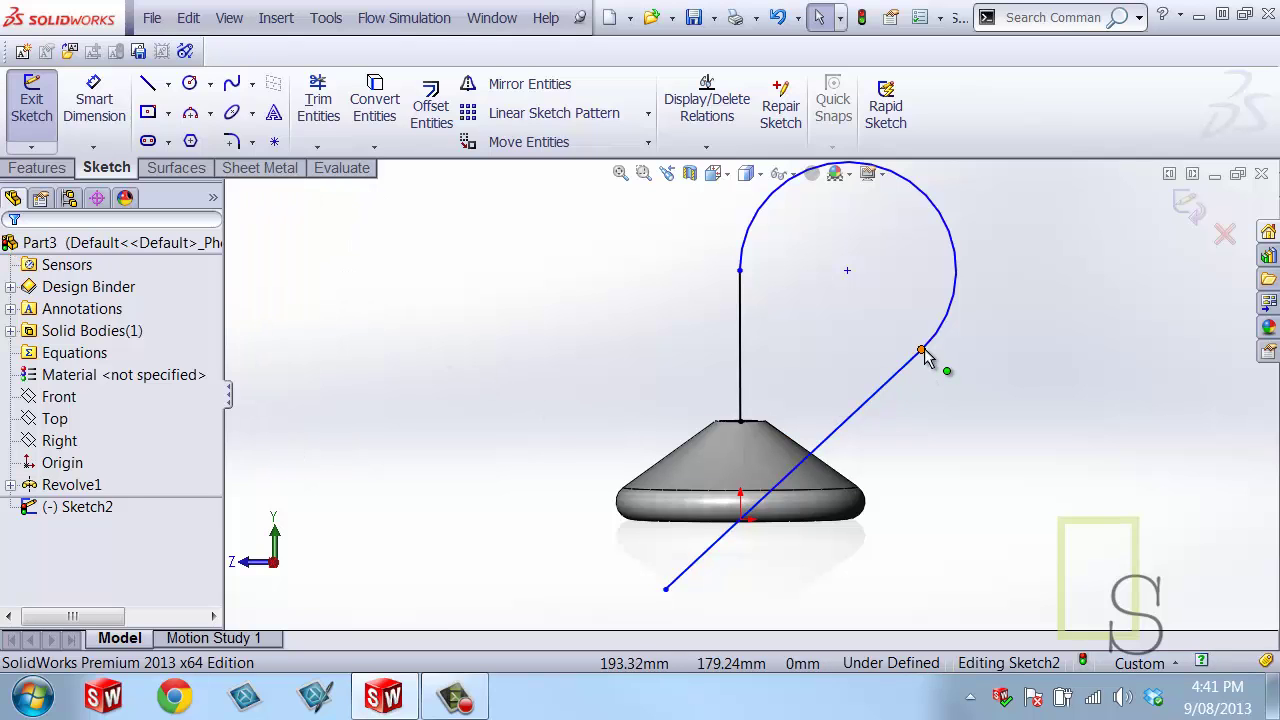
# - Reshape the loop by moving the joint of arc and slanted line to about X 177.5, Y 176.1 mm, and exit the sketch
pyautogui.moveTo(922, 351); pyautogui.dragTo(899, 370)
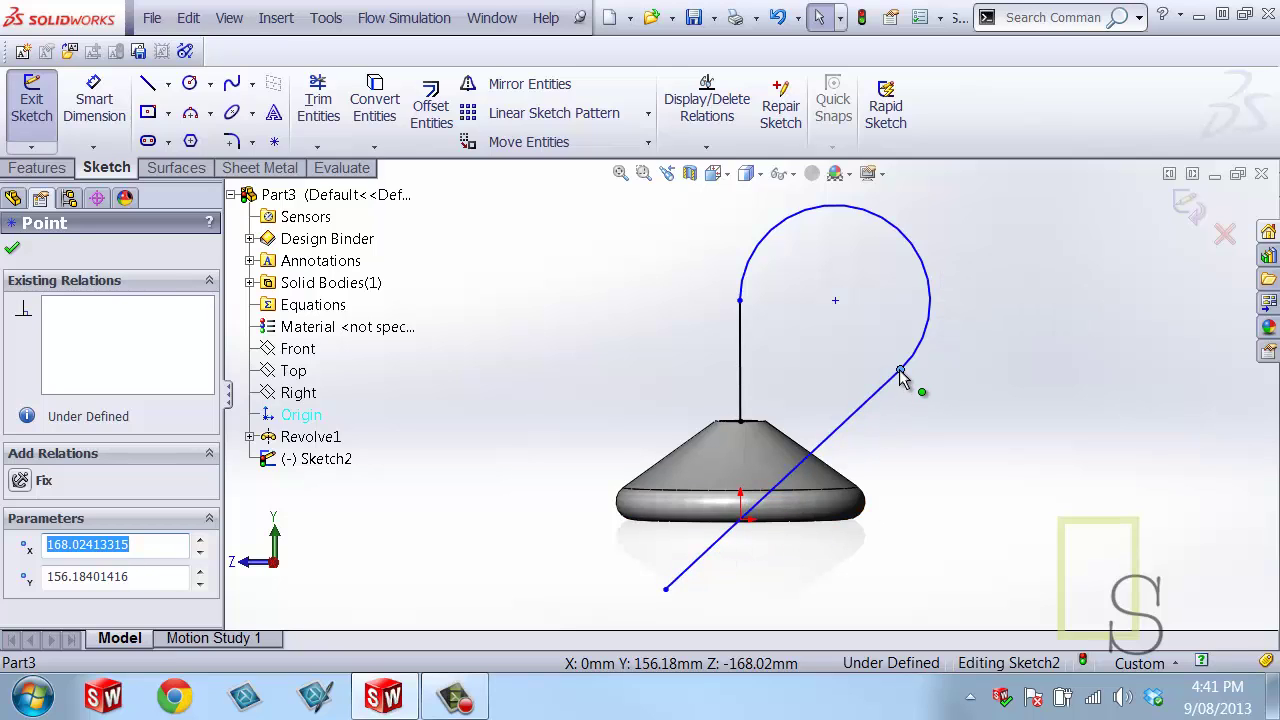
pyautogui.moveTo(899, 370)
pyautogui.mouseDown()
pyautogui.moveTo(926, 330)
pyautogui.moveTo(909, 350)
pyautogui.mouseUp()
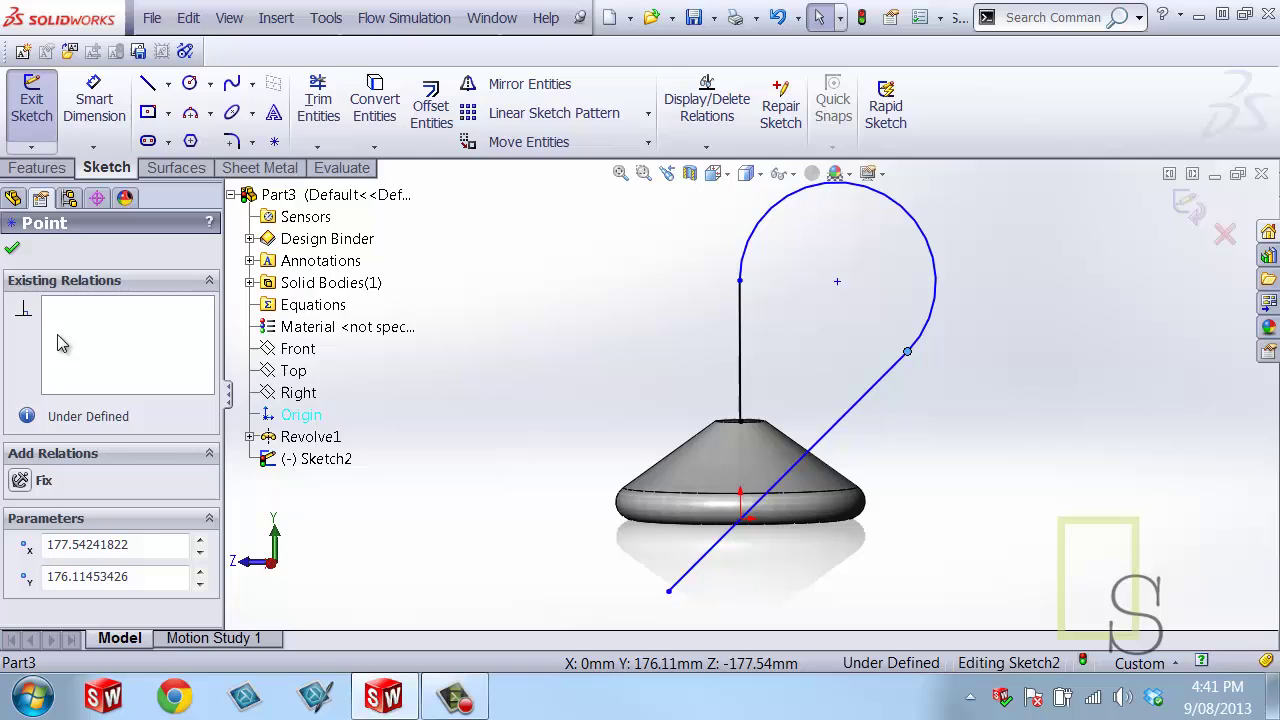
pyautogui.click(13, 251)
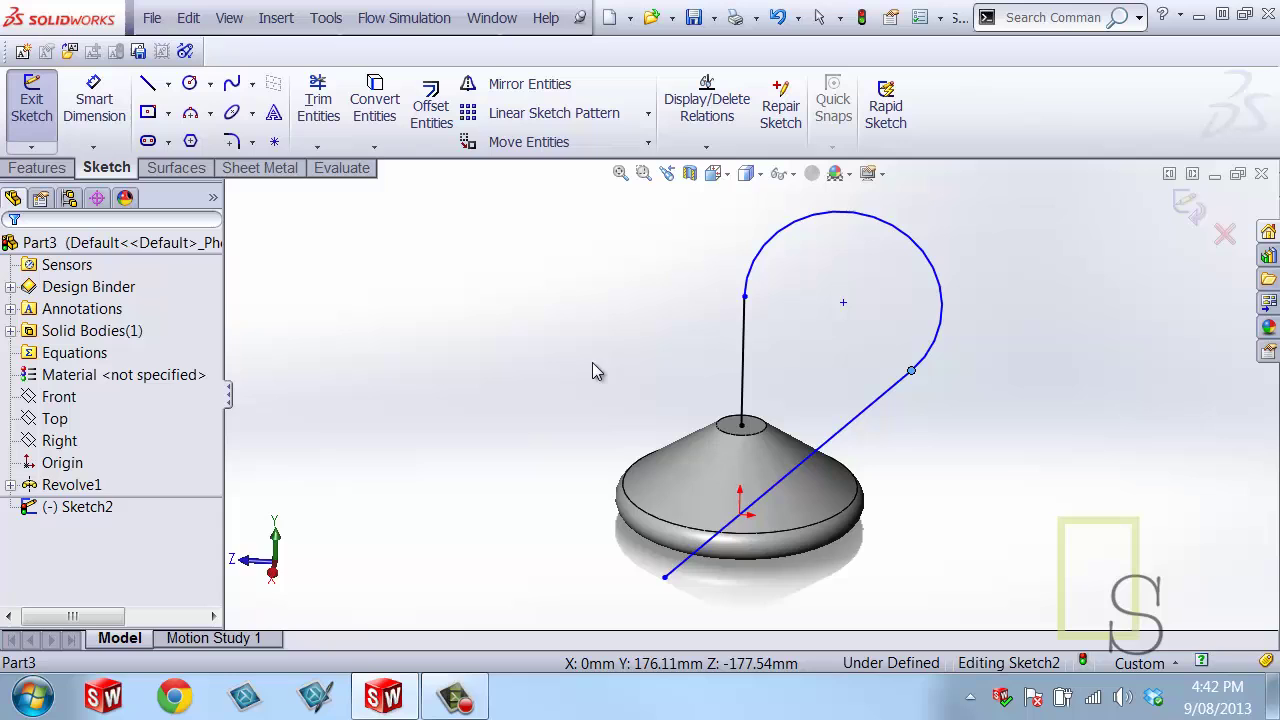
pyautogui.hotkey('ctrl', '8')
pyautogui.hotkey('ctrl', 'b')
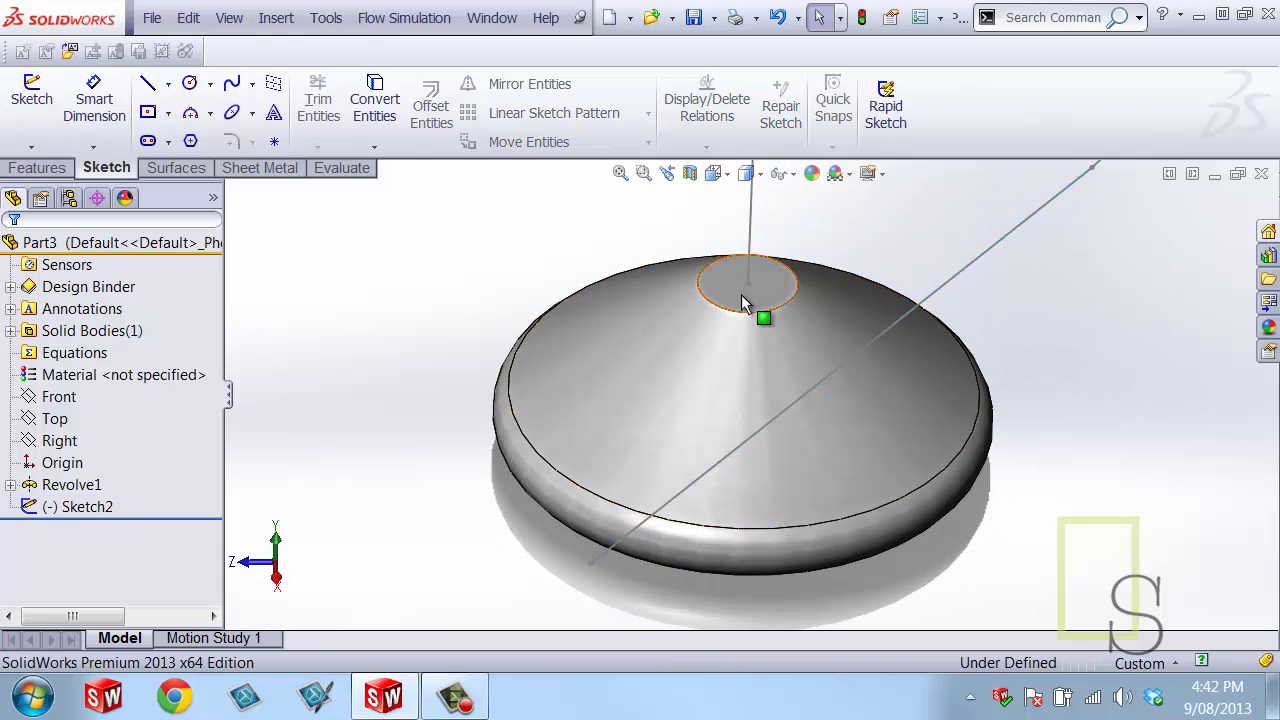
# - In a new sketch on the base's flat top face, convert the face's circular edge into a sketch circle and exit the sketch
pyautogui.click(728, 305)
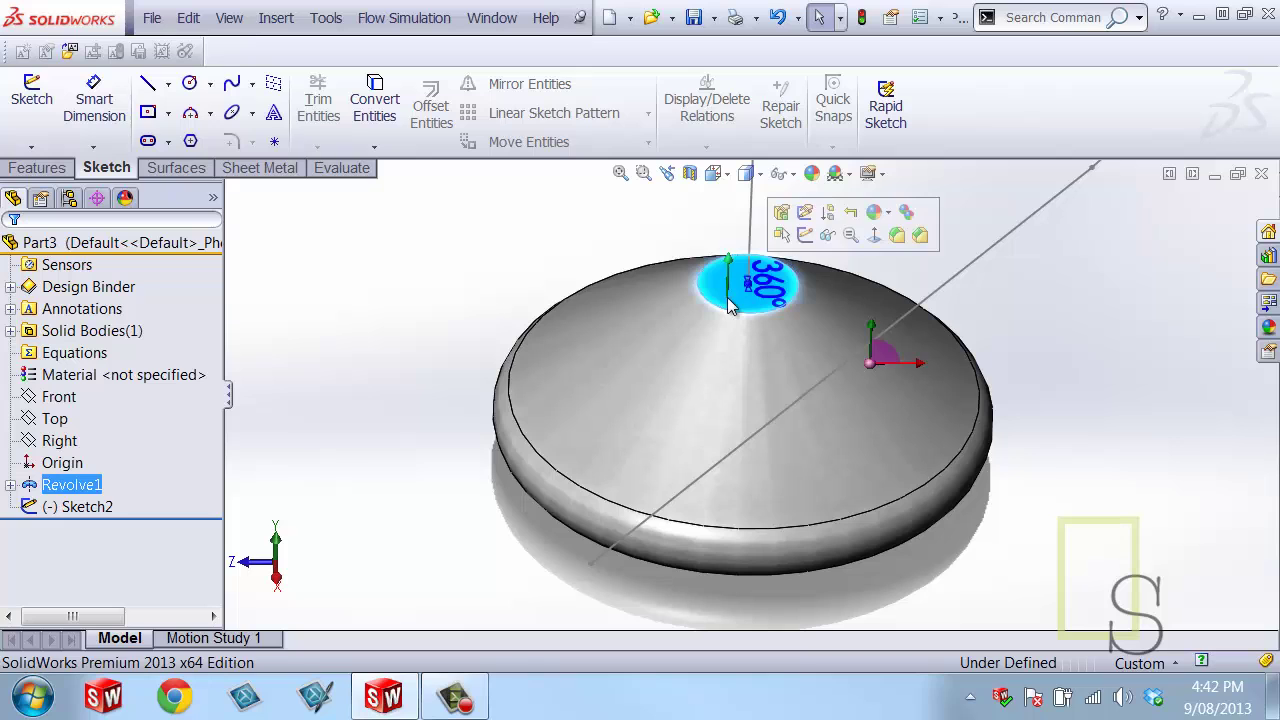
pyautogui.click(806, 236)
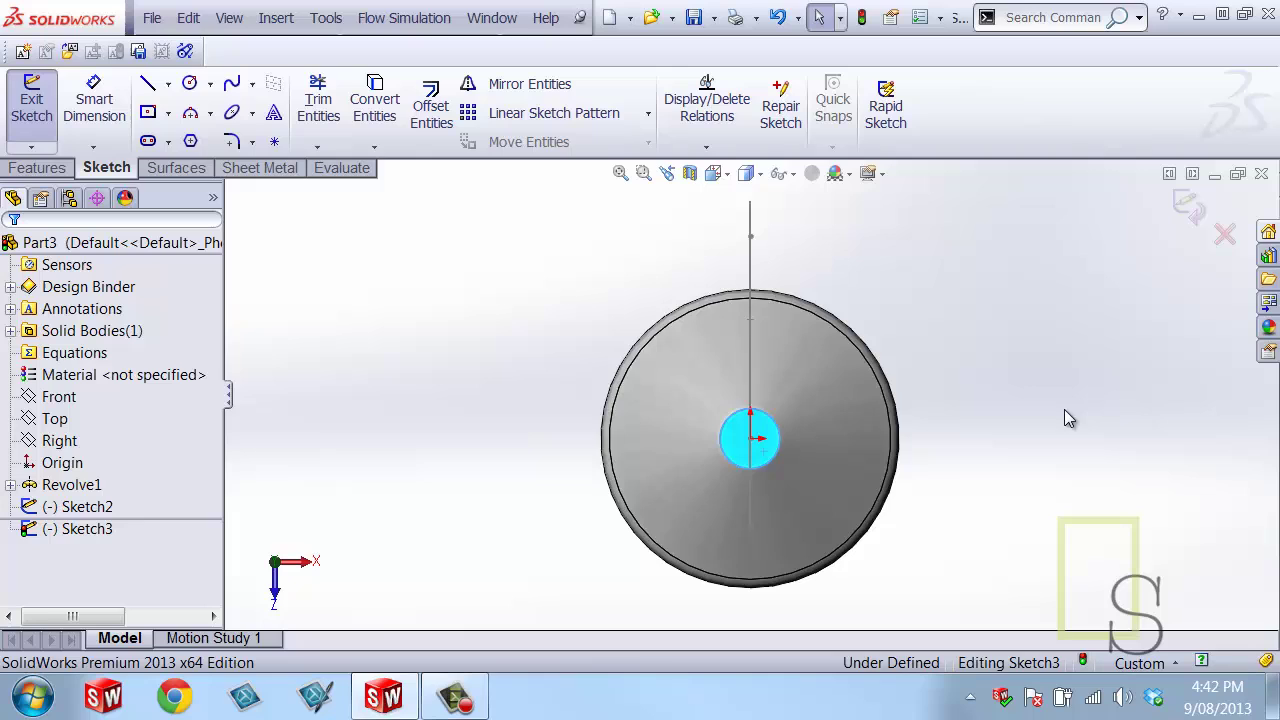
pyautogui.scroll(-2, 798, 453)
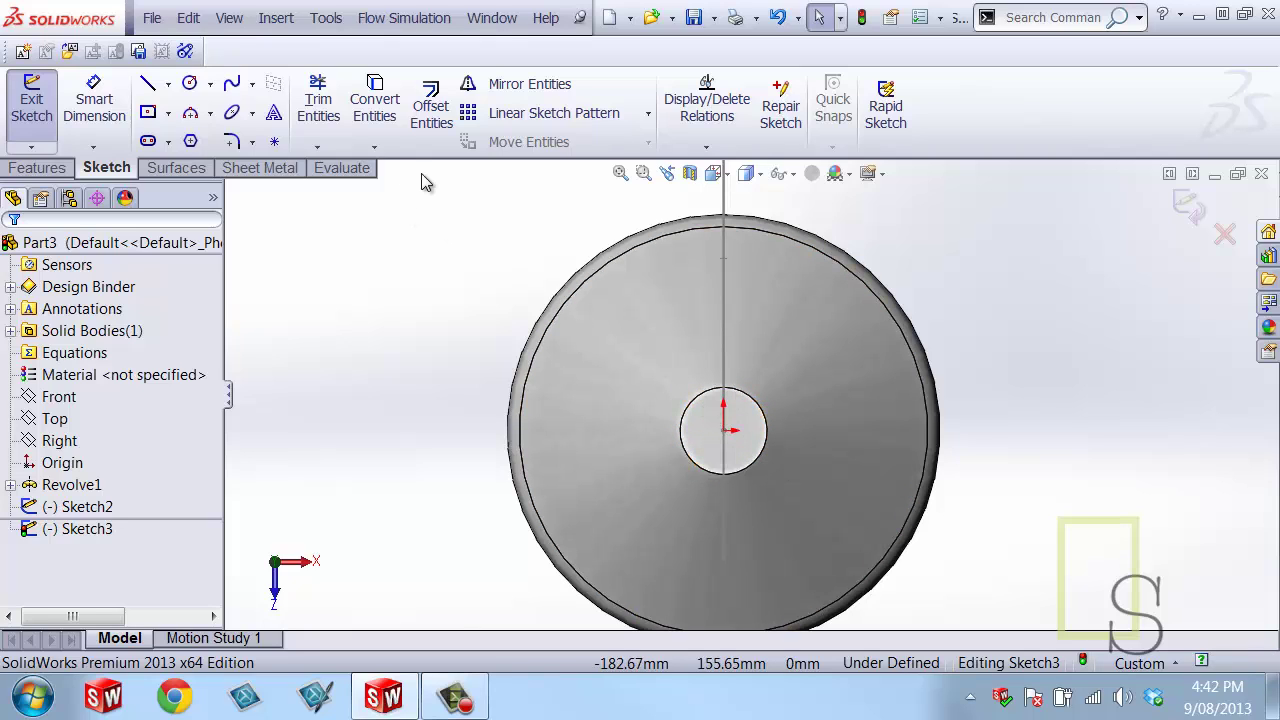
pyautogui.click(376, 118)
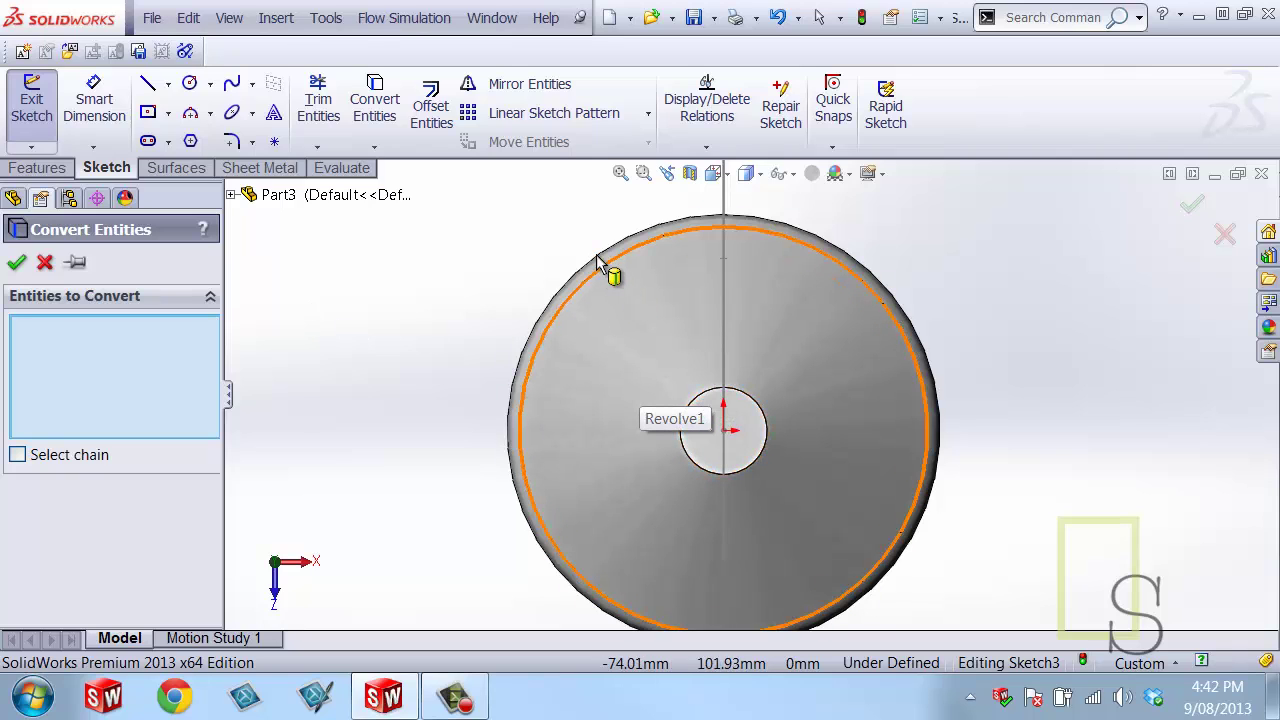
pyautogui.click(712, 402)
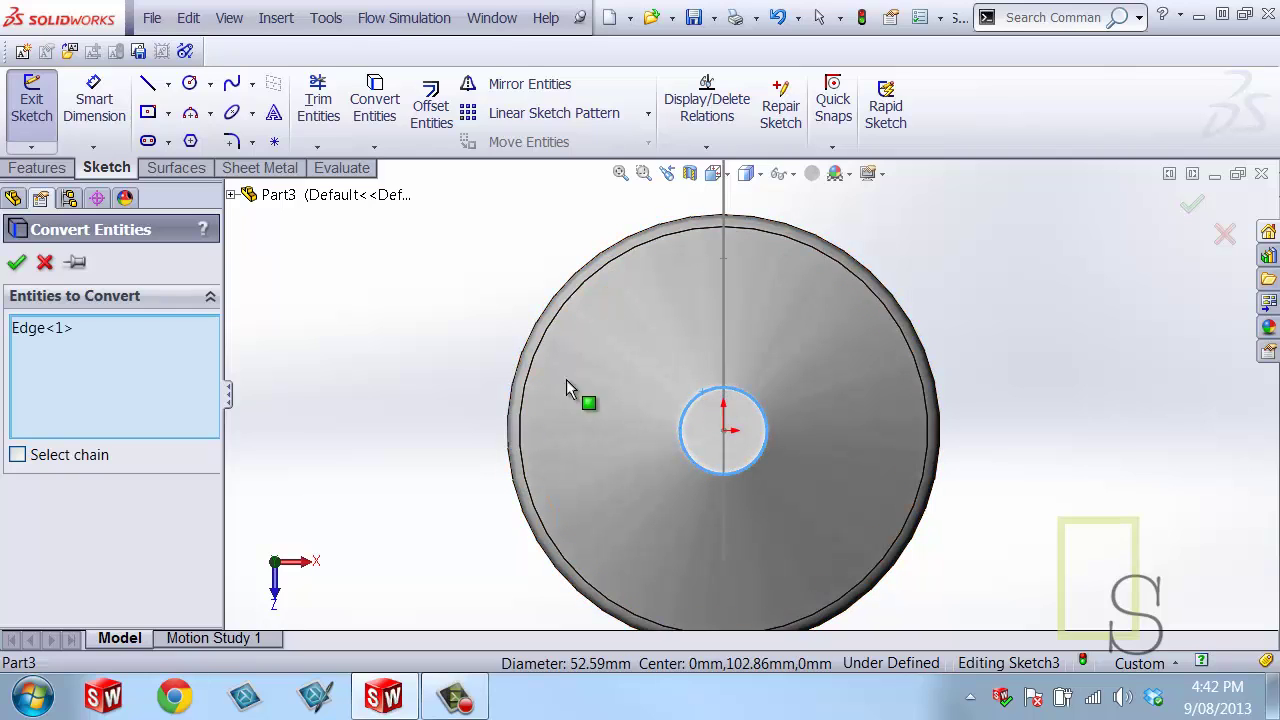
pyautogui.click(16, 262)
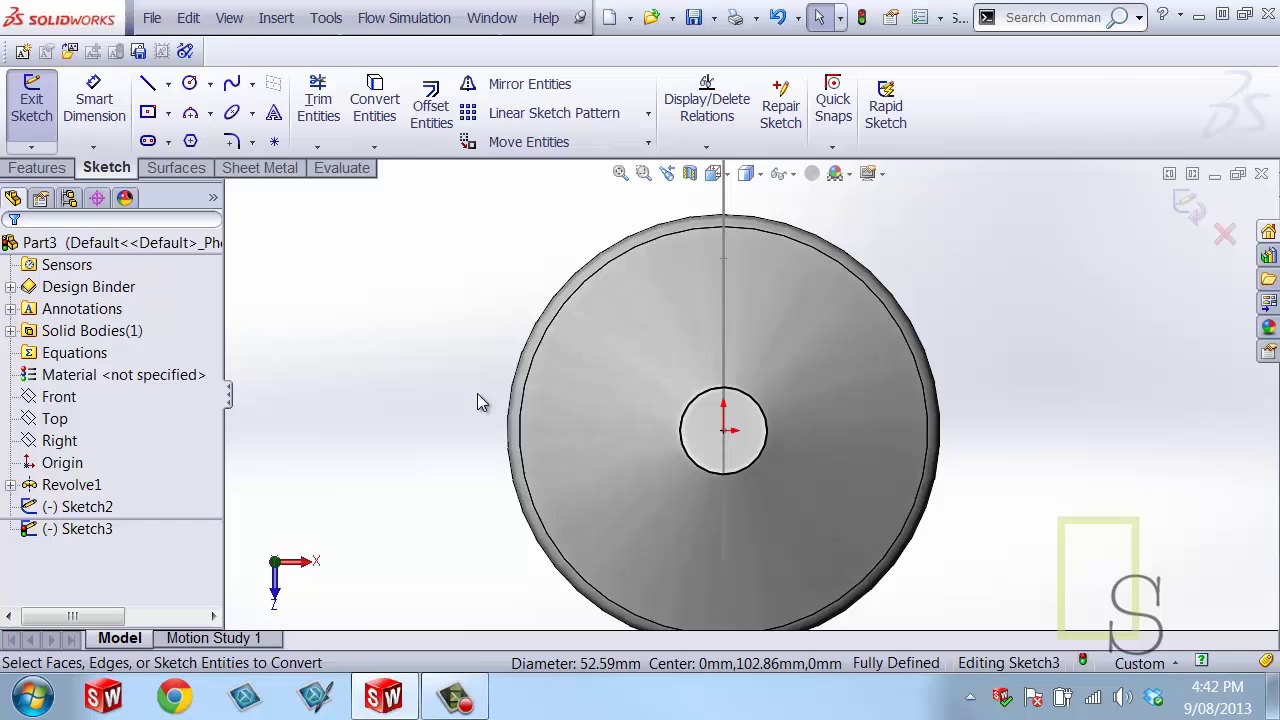
pyautogui.moveTo(1038, 394); pyautogui.dragTo(985, 225, button='middle')
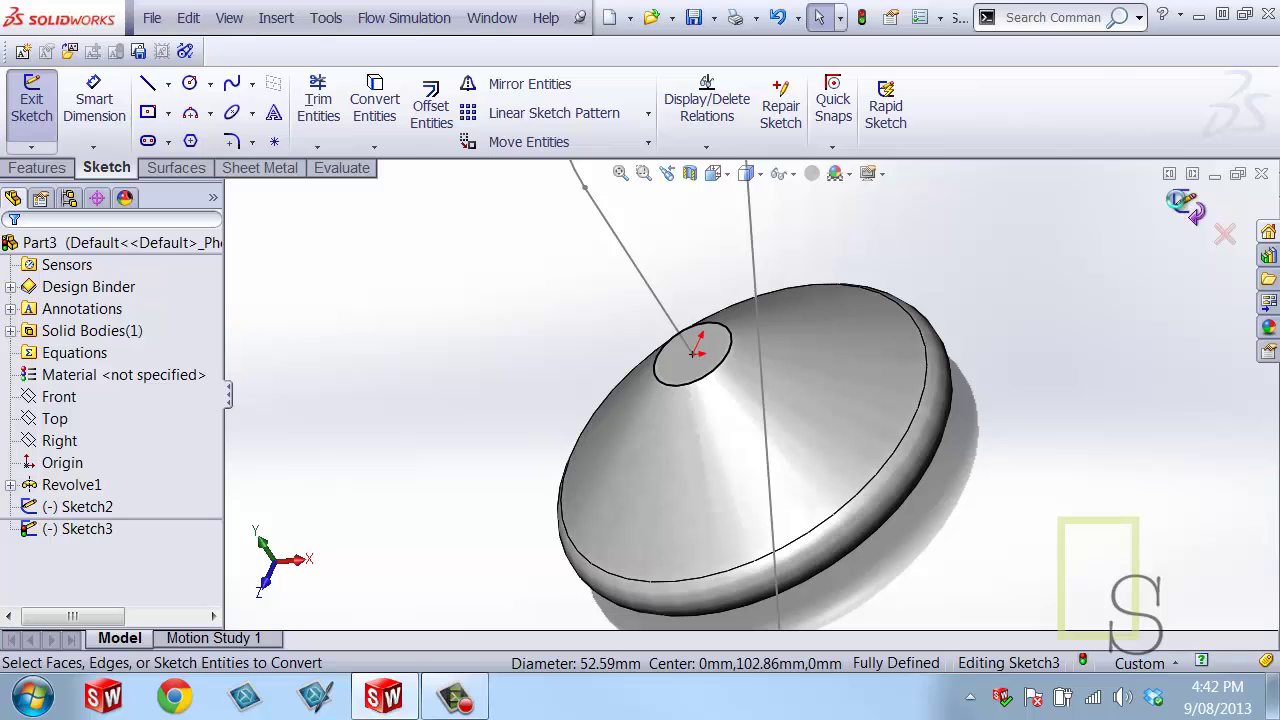
pyautogui.click(1187, 206)
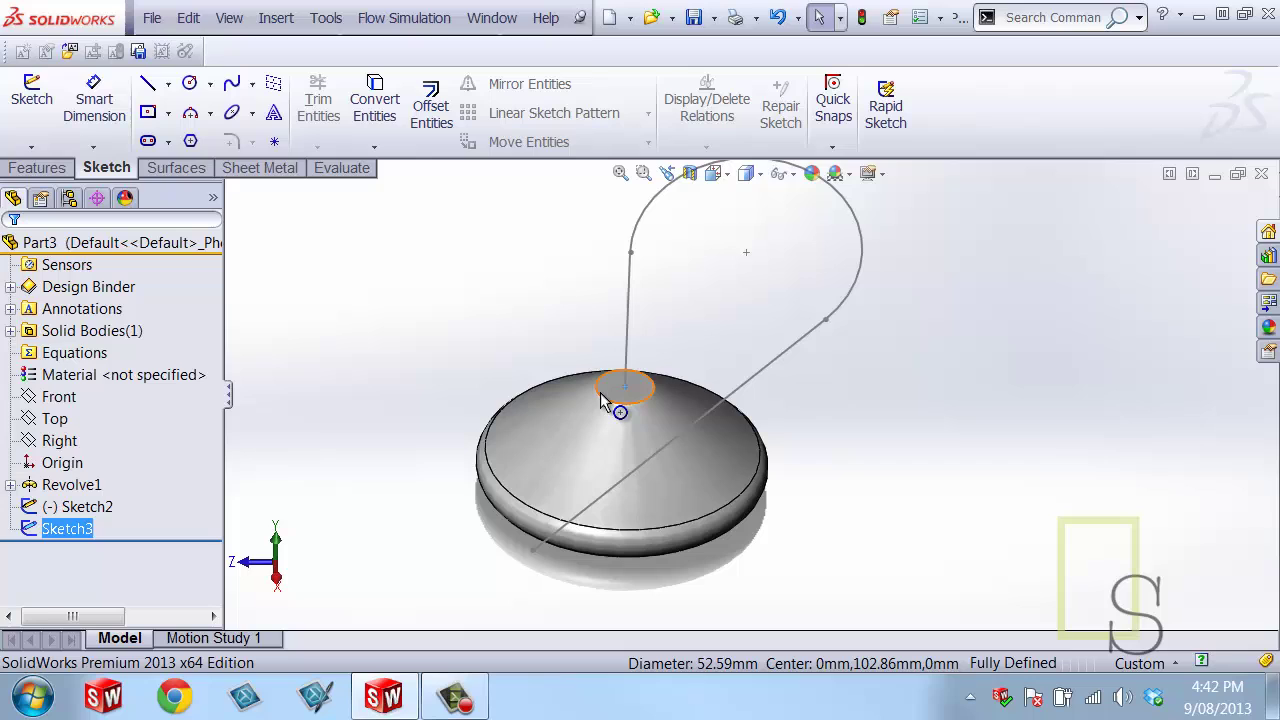
# - Create a swept boss from the top-face circle along the looped path, with Merge result switched off
pyautogui.click(601, 400)
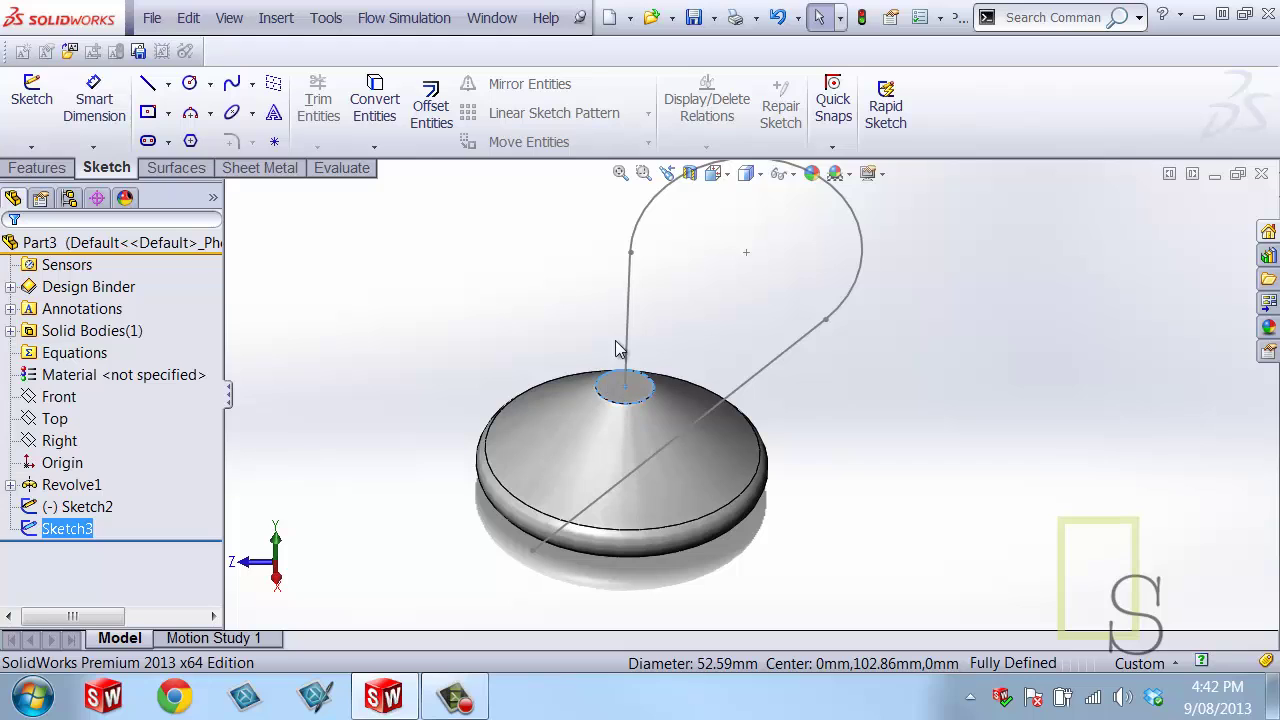
pyautogui.click(378, 293)
pyautogui.click(40, 167)
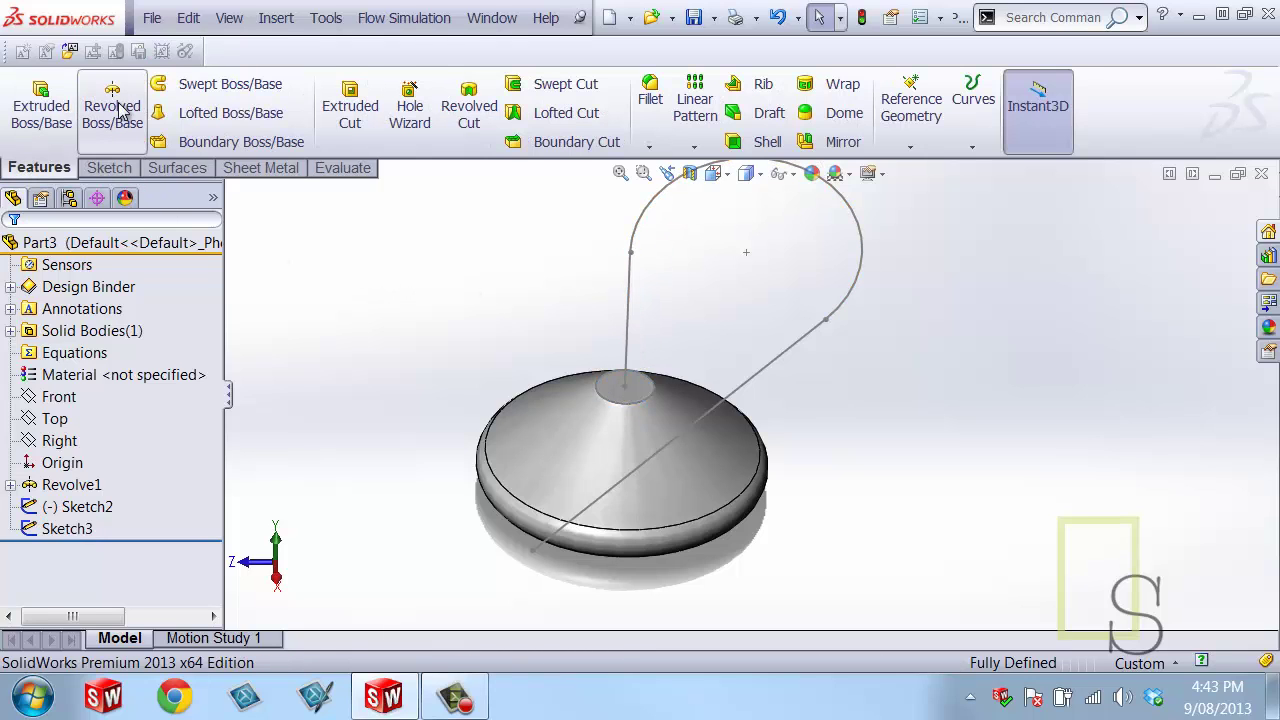
pyautogui.click(200, 84)
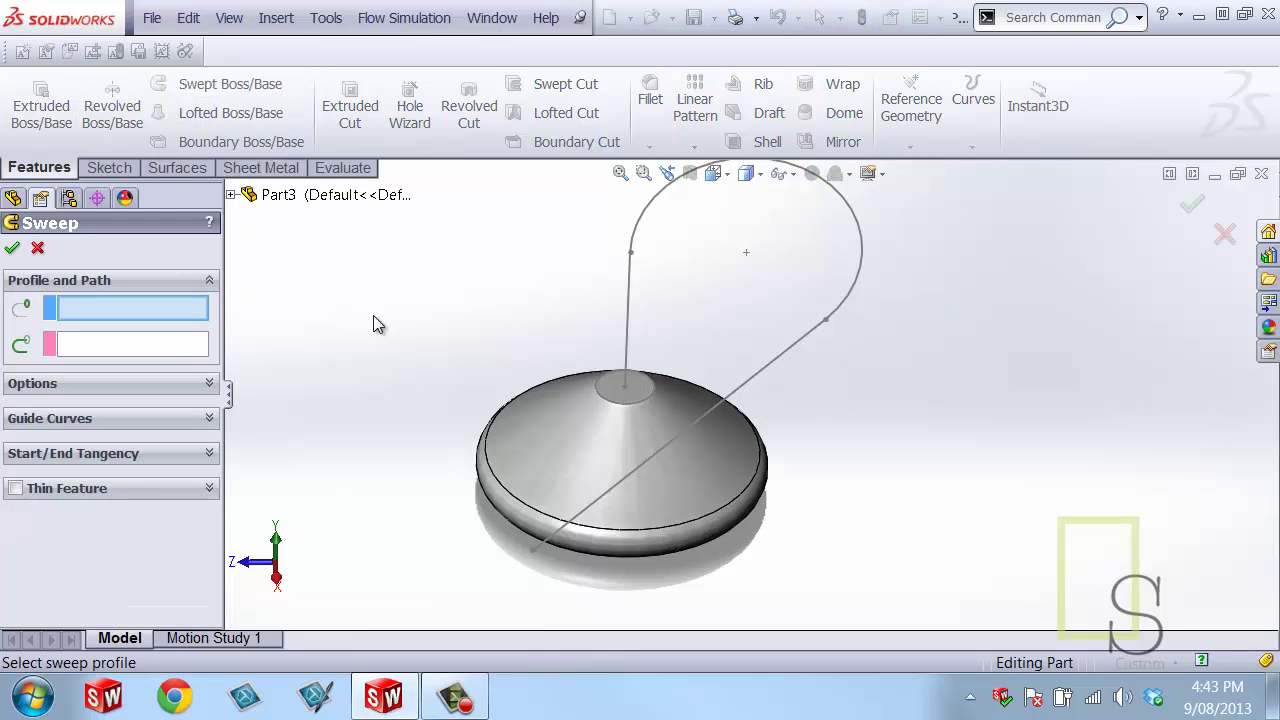
pyautogui.click(600, 392)
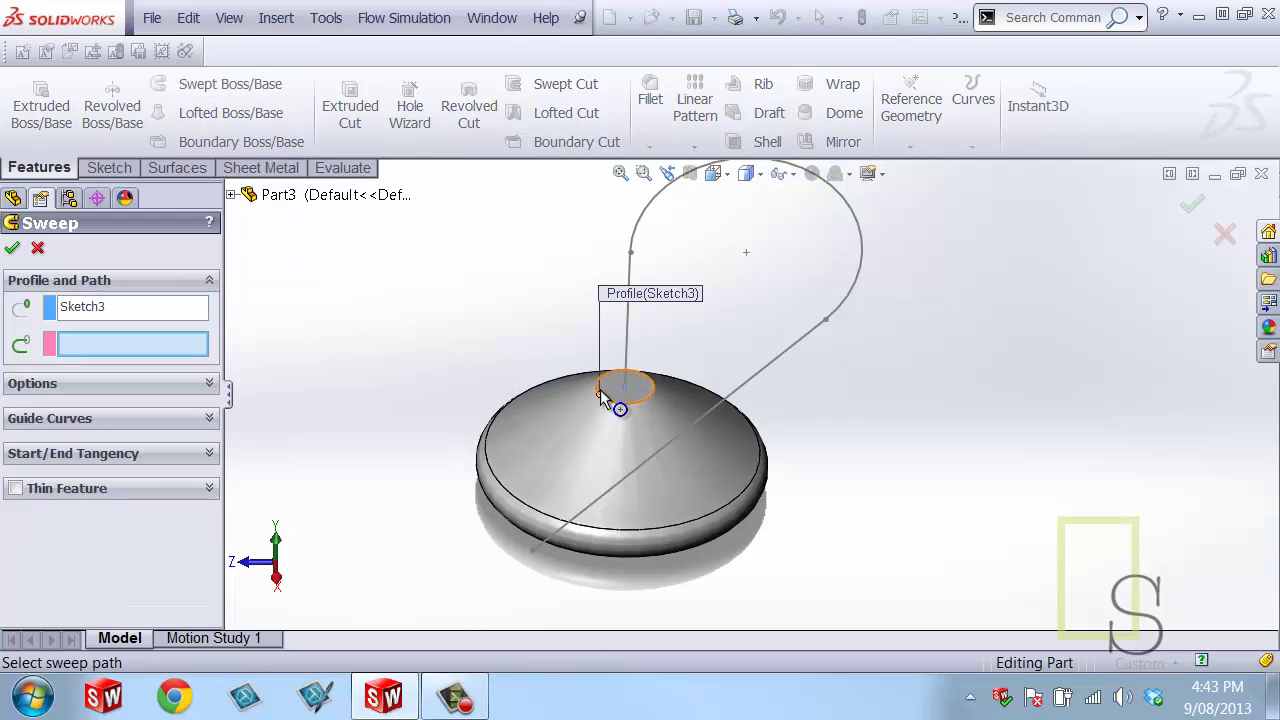
pyautogui.click(646, 230)
pyautogui.moveTo(730, 565); pyautogui.dragTo(661, 559, button='middle')
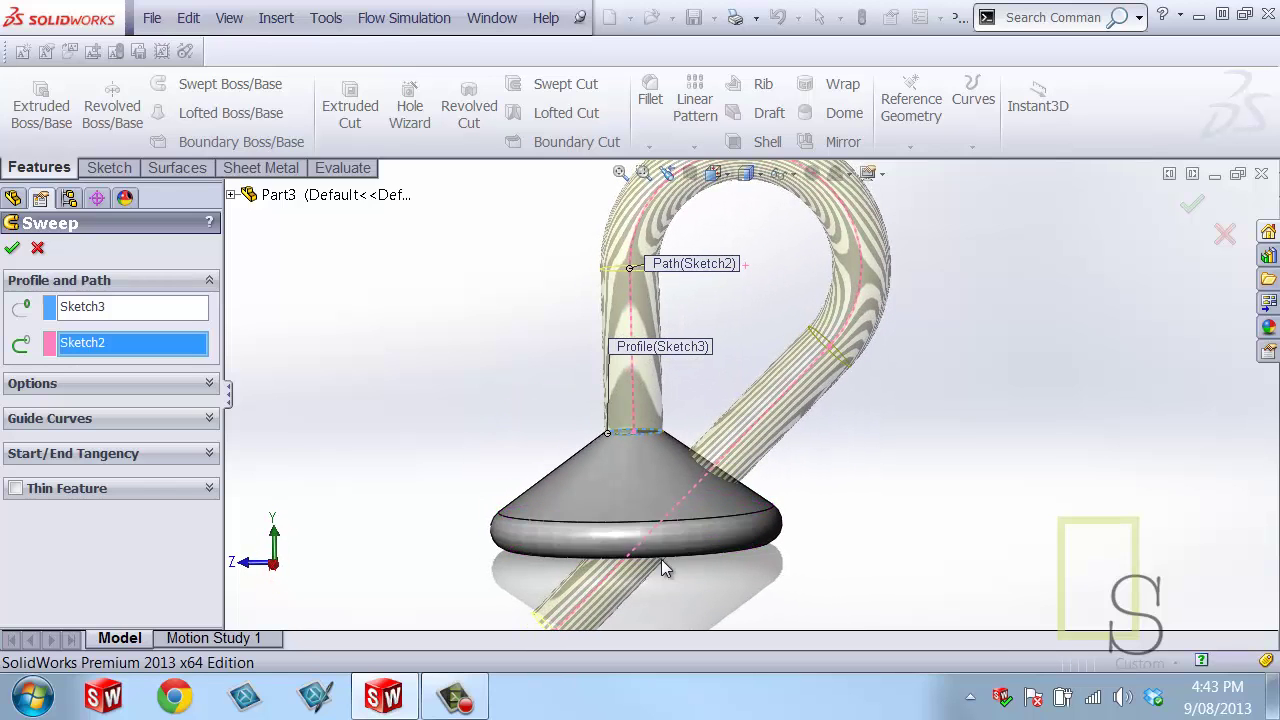
pyautogui.click(198, 389)
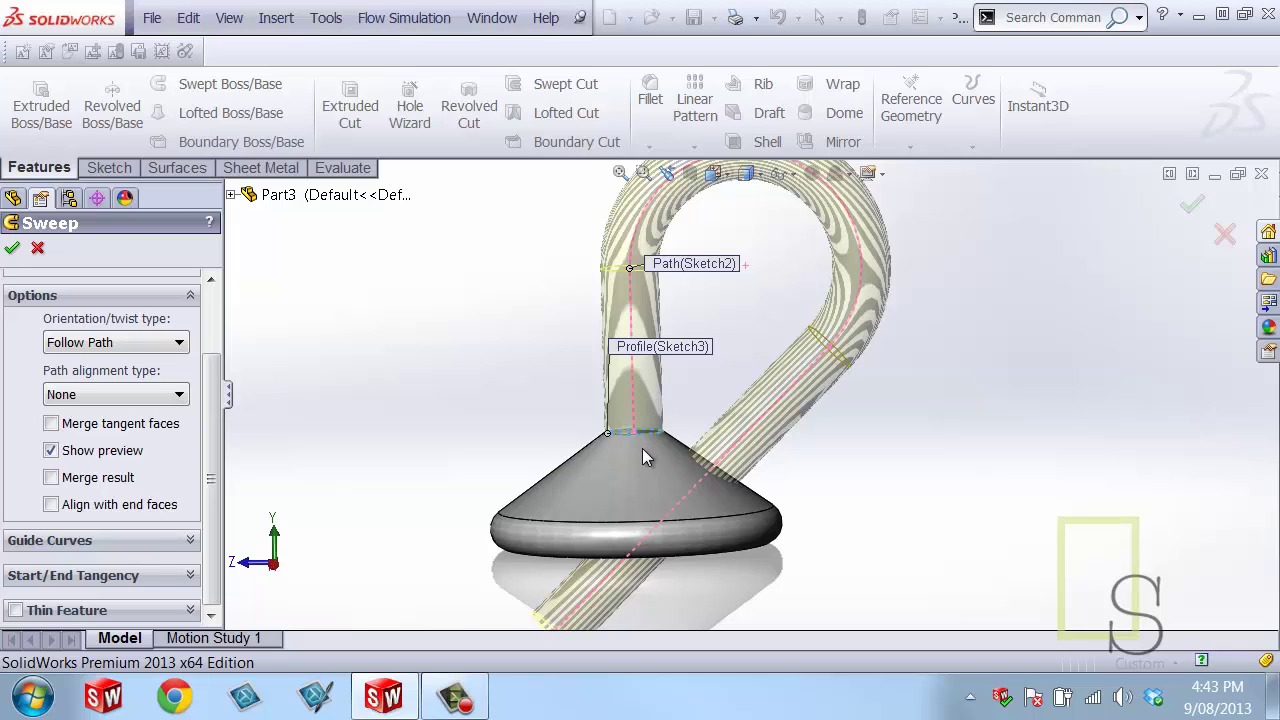
pyautogui.click(12, 249)
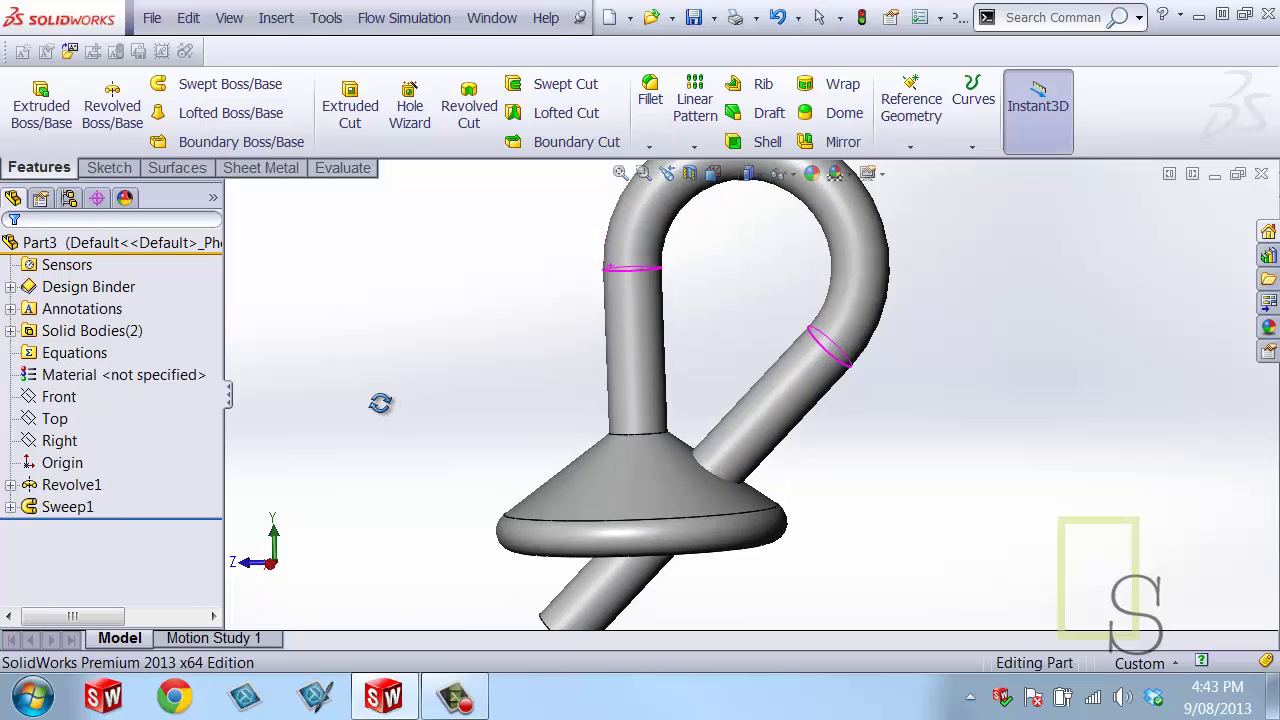
# - Examine the swept tube and the revolved base from several angles, selecting each in turn to check them as separate bodies
pyautogui.moveTo(380, 402); pyautogui.dragTo(543, 514, button='middle')
pyautogui.moveTo(477, 477); pyautogui.dragTo(537, 462, button='middle')
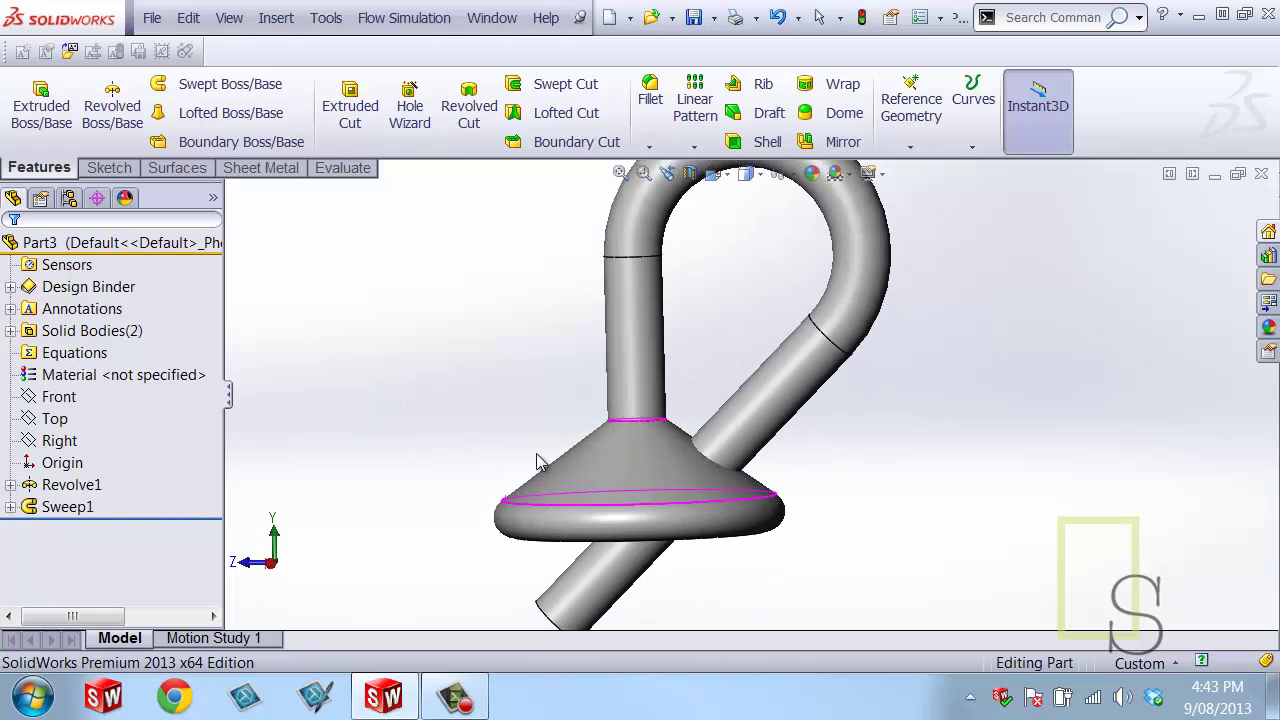
pyautogui.click(757, 449)
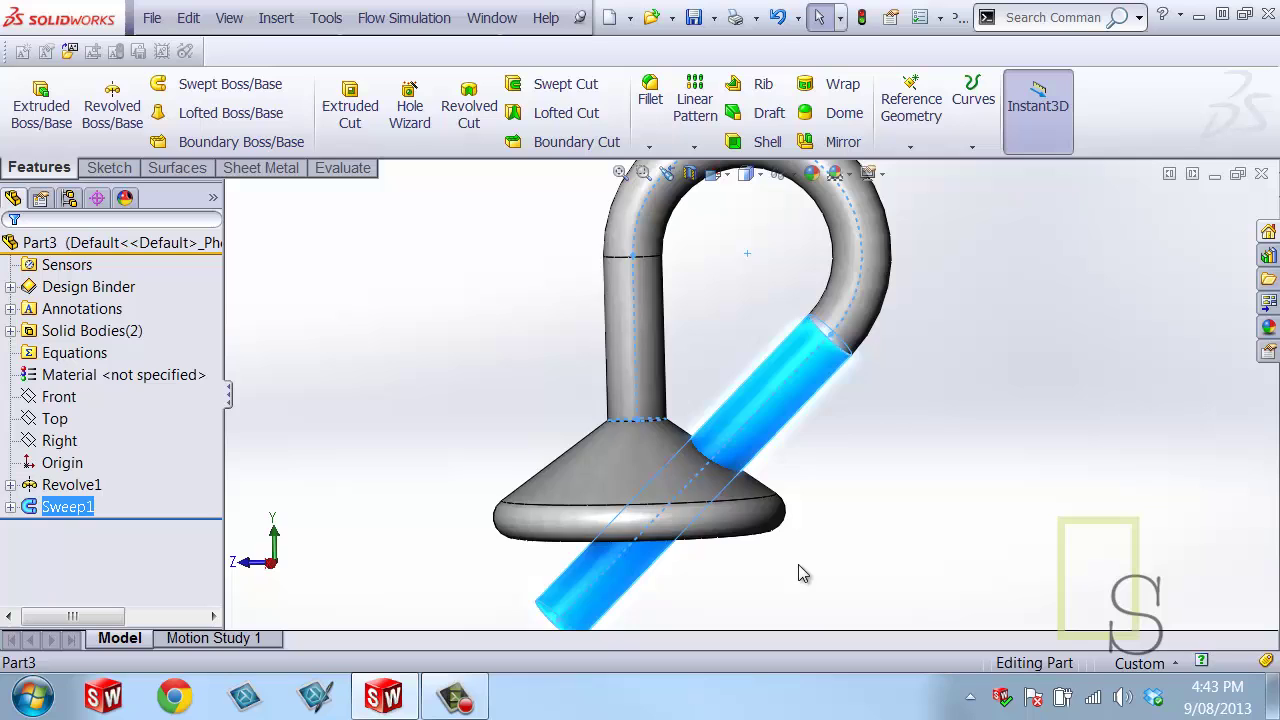
pyautogui.moveTo(800, 573); pyautogui.dragTo(647, 463, button='middle')
pyautogui.click(647, 463)
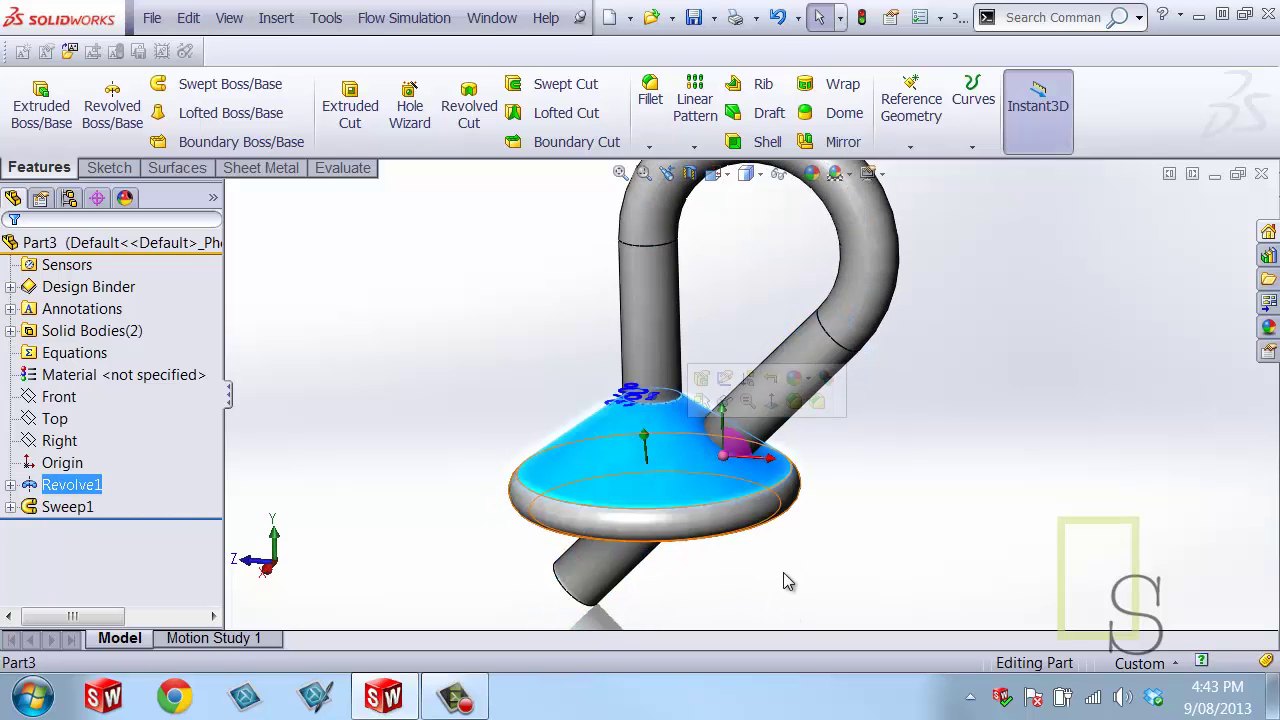
# - Combine the two bodies with the Subtract operation, using the revolved base as main body and the swept tube as the body to subtract
pyautogui.moveTo(783, 574); pyautogui.dragTo(643, 366, button='middle')
pyautogui.click(802, 548)
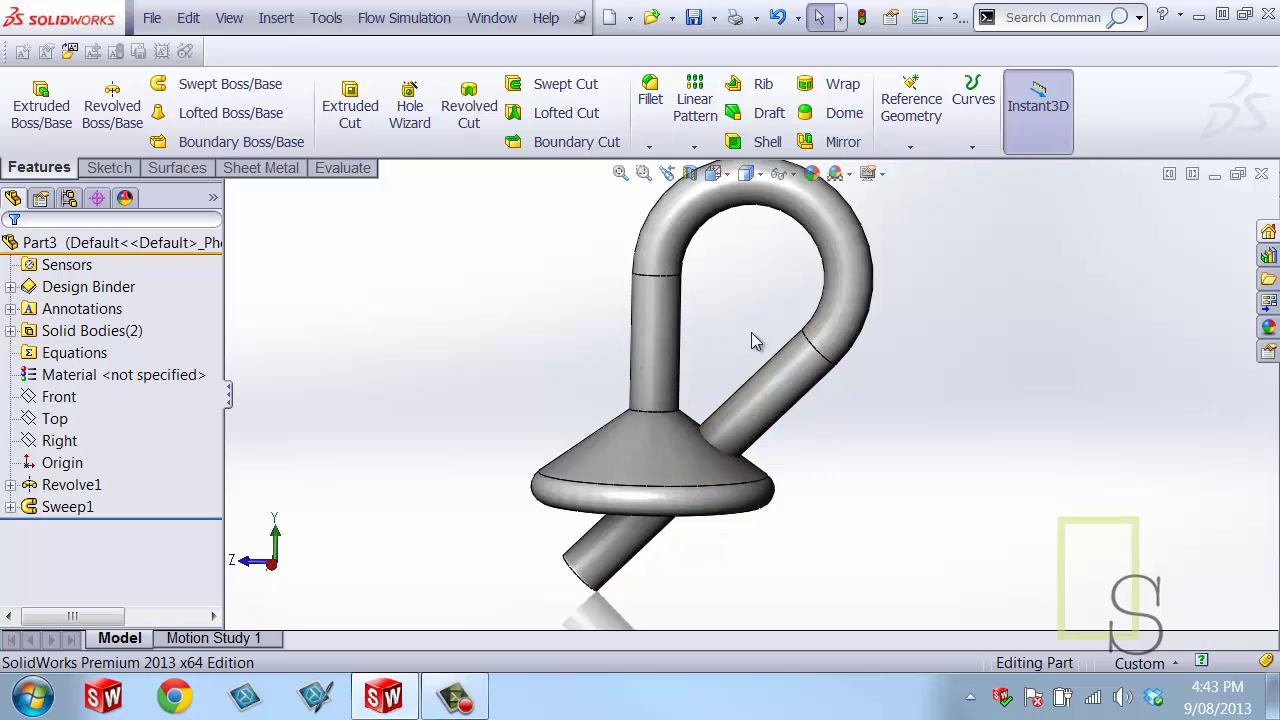
pyautogui.moveTo(579, 295); pyautogui.dragTo(571, 311, button='middle')
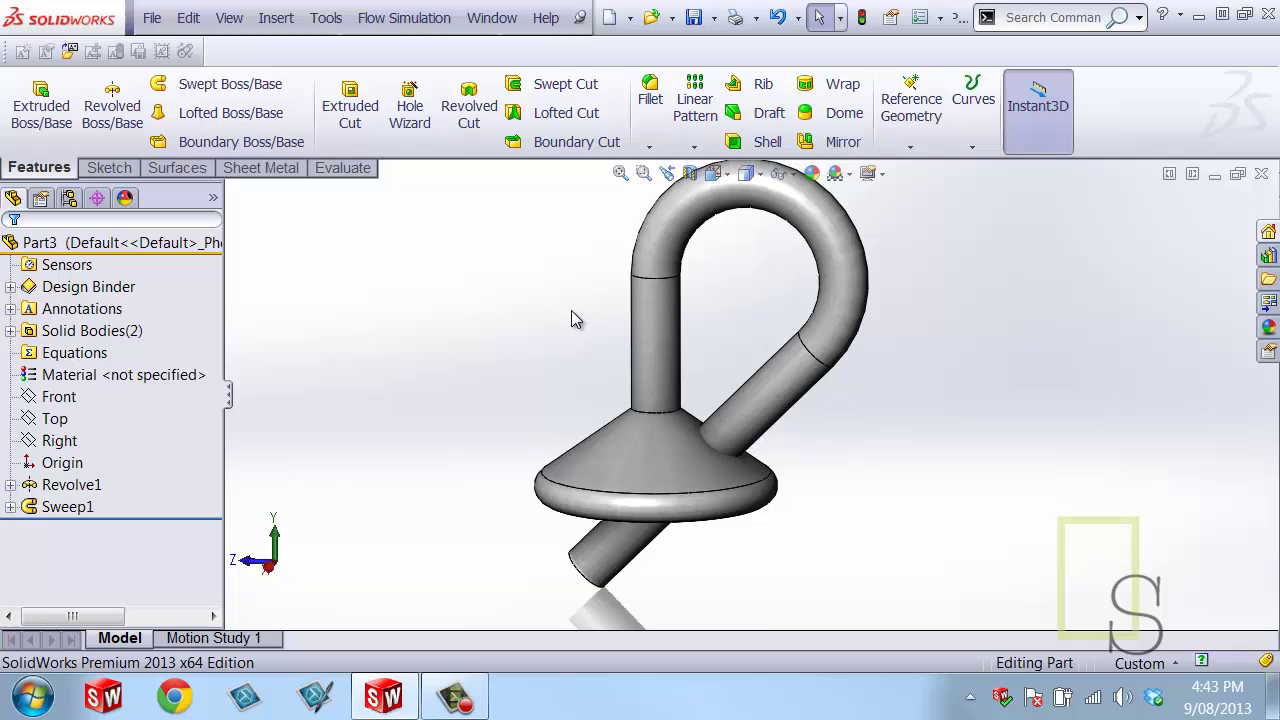
pyautogui.scroll(-2, 571, 314)
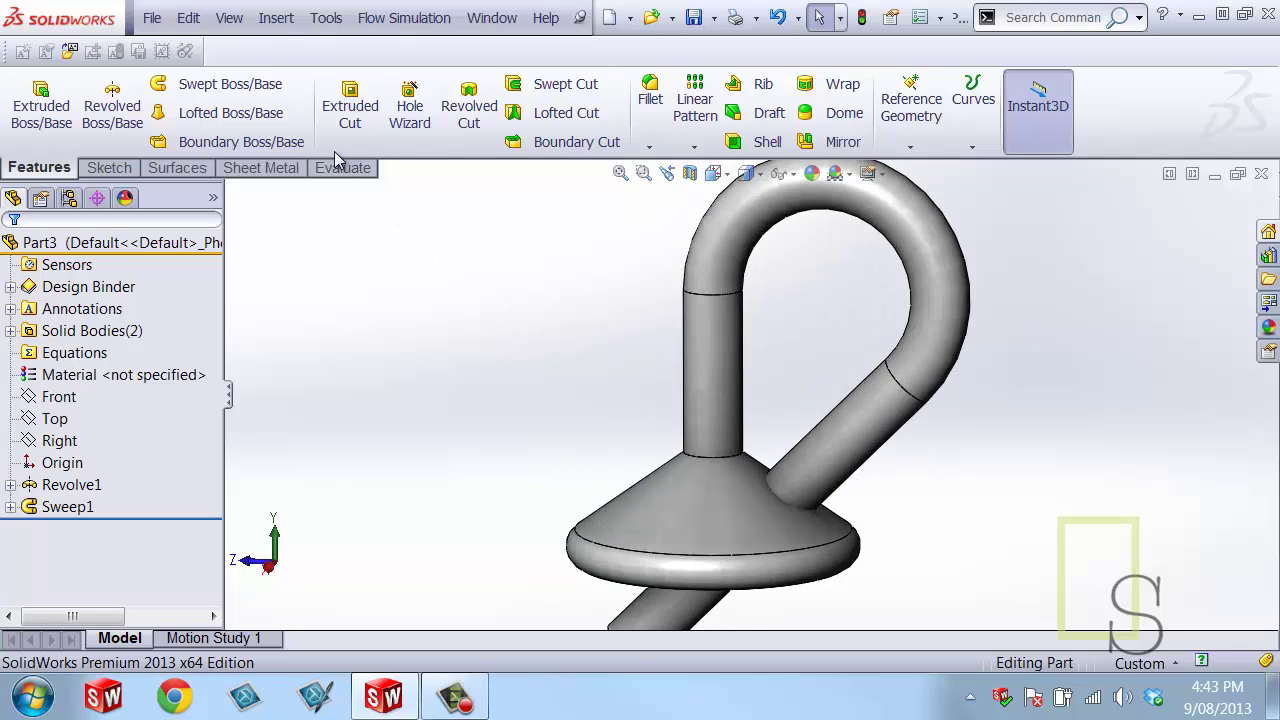
pyautogui.click(279, 26)
pyautogui.moveTo(298, 92)
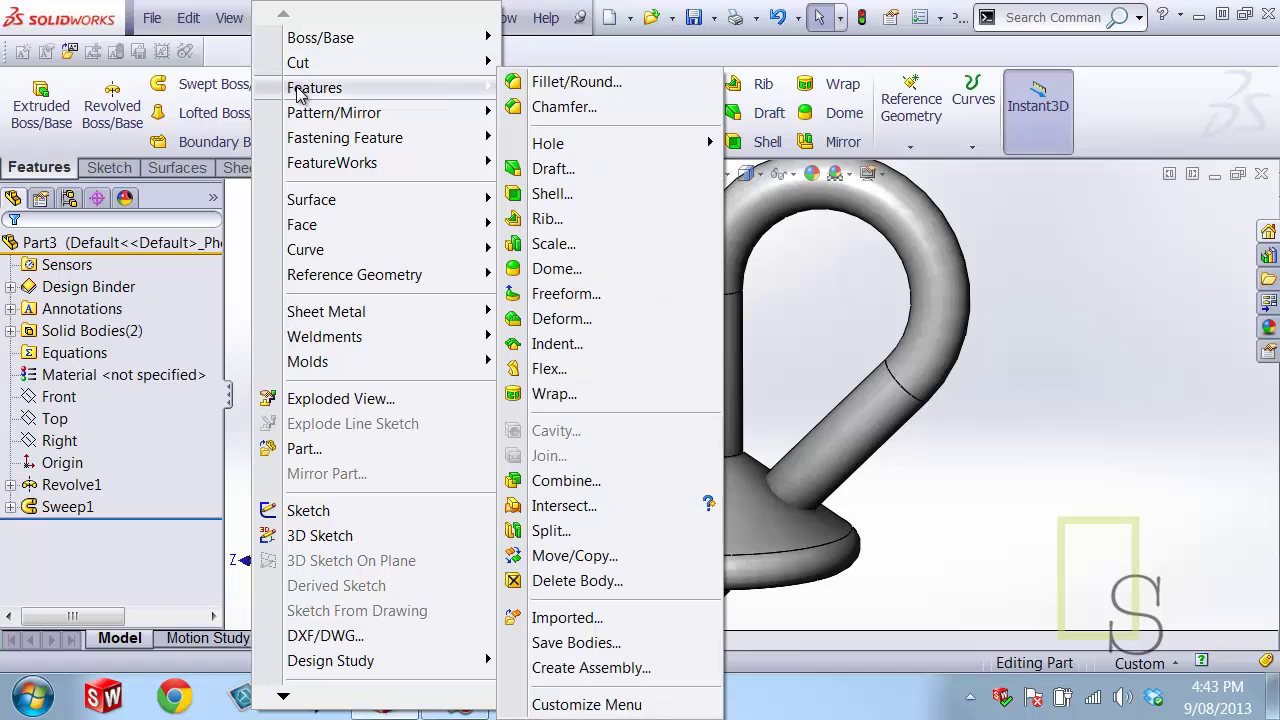
pyautogui.click(547, 490)
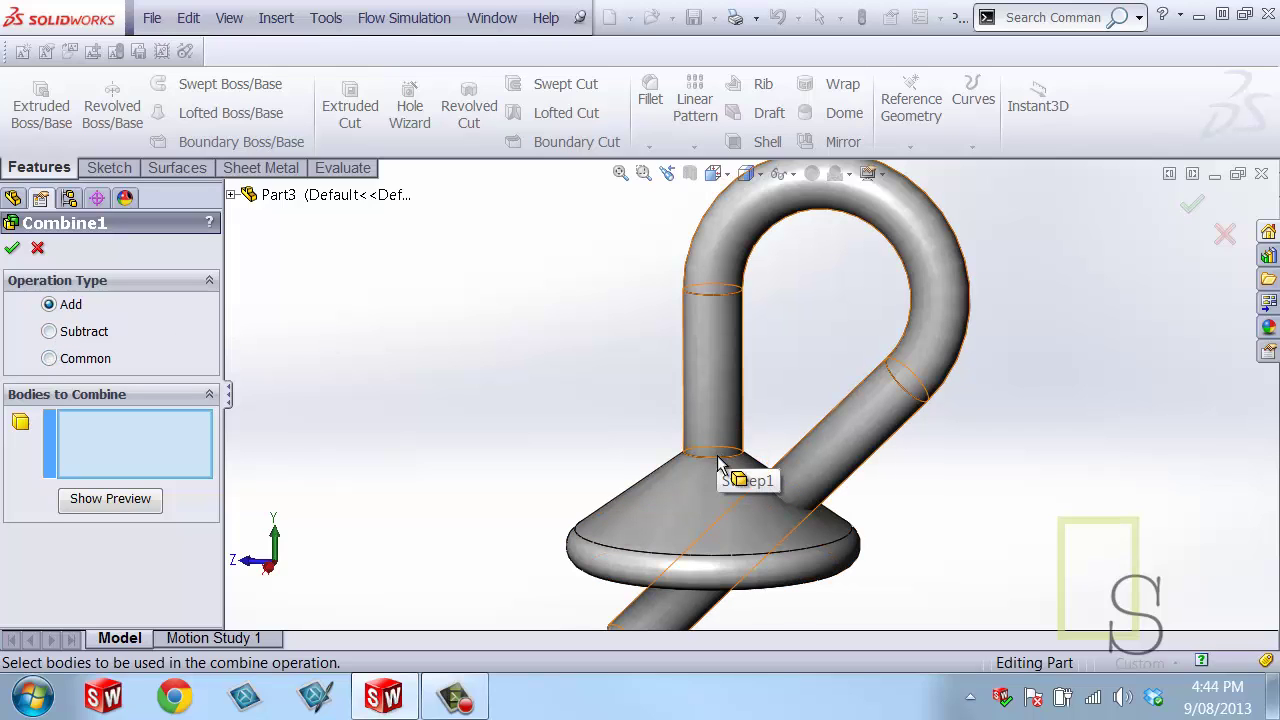
pyautogui.click(49, 332)
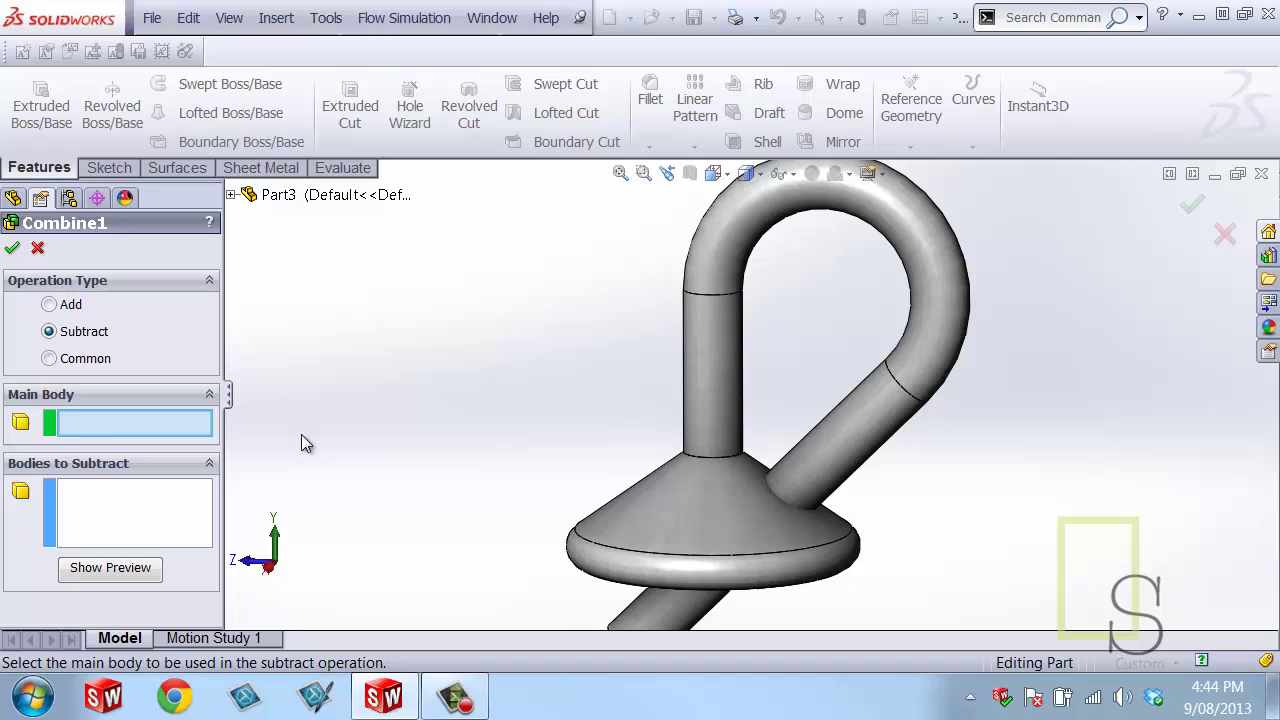
pyautogui.click(671, 491)
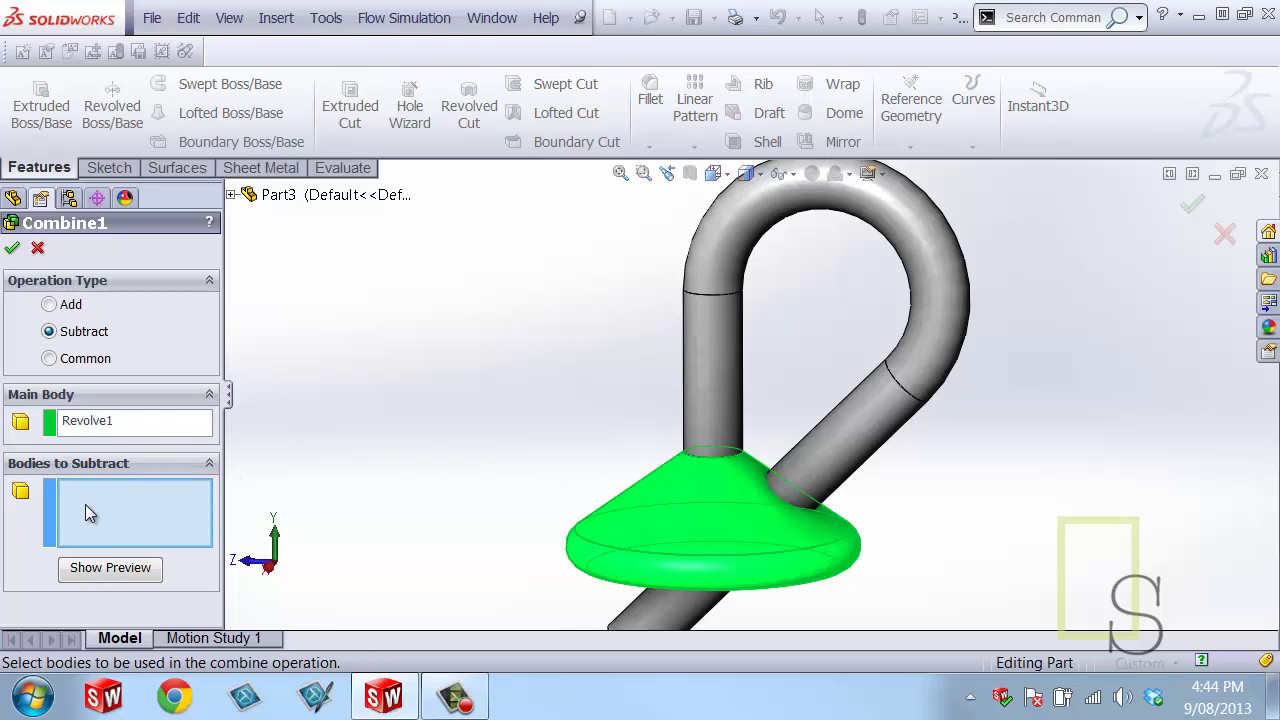
pyautogui.click(884, 393)
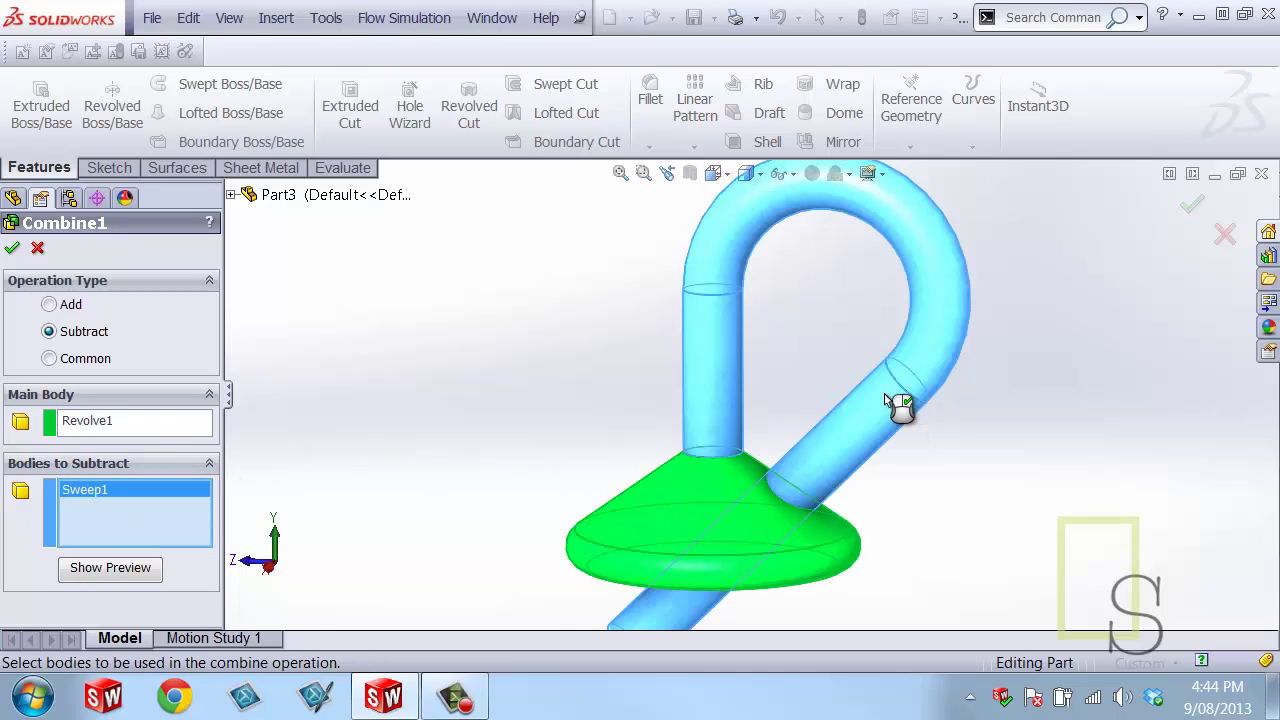
pyautogui.click(12, 247)
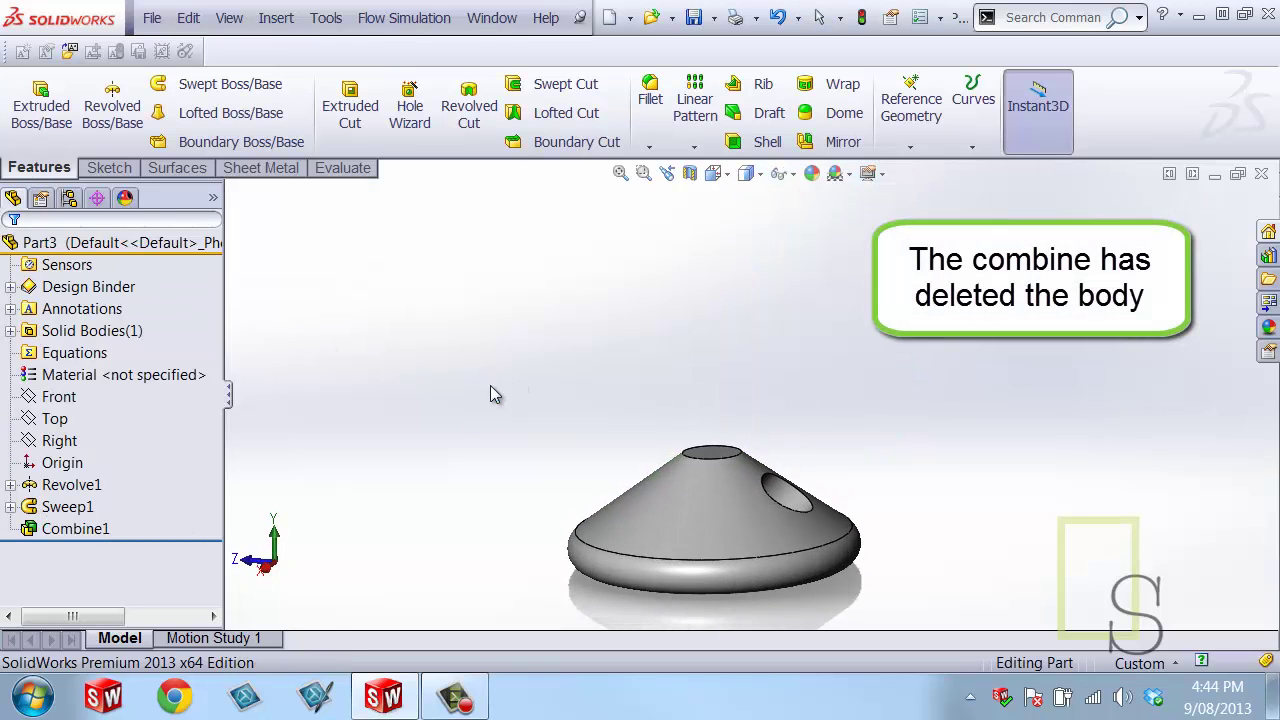
# - Examine the remaining base and the hole cut through its conical side from several angles
pyautogui.press('Escape')
pyautogui.scroll(-3, 858, 530)
pyautogui.moveTo(837, 543); pyautogui.dragTo(794, 566, button='middle')
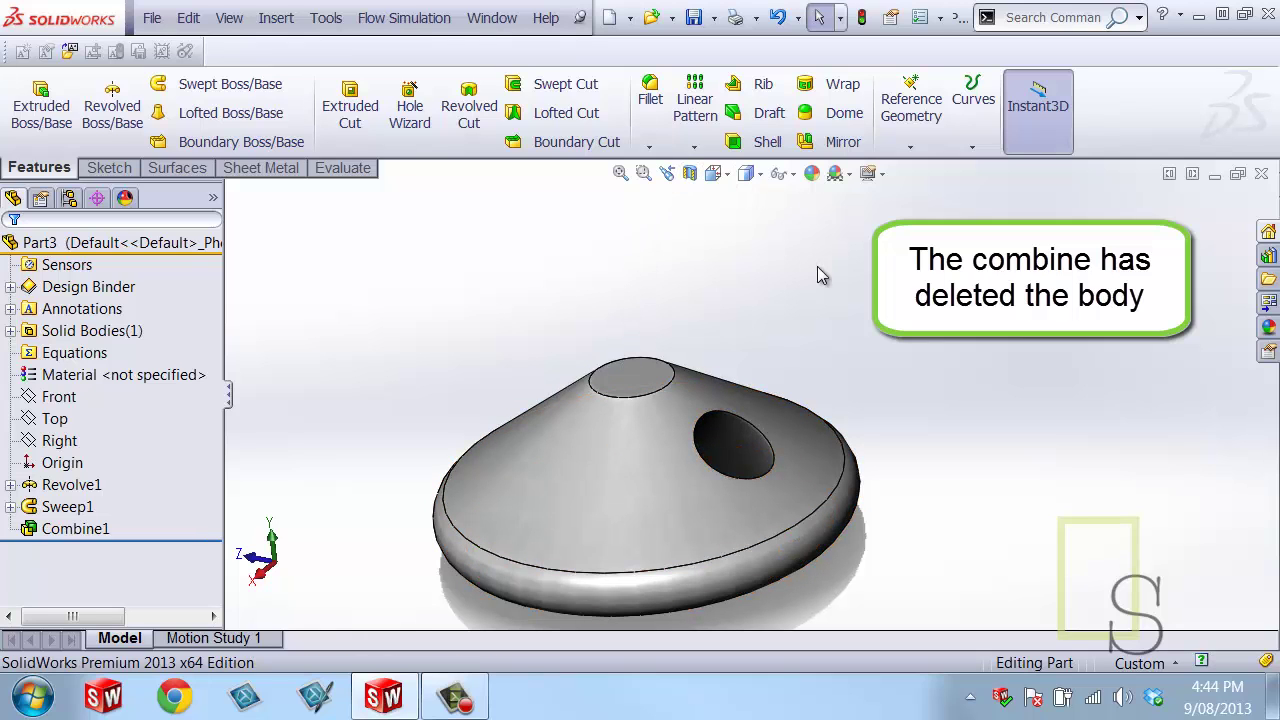
pyautogui.moveTo(859, 529); pyautogui.dragTo(855, 400, button='middle')
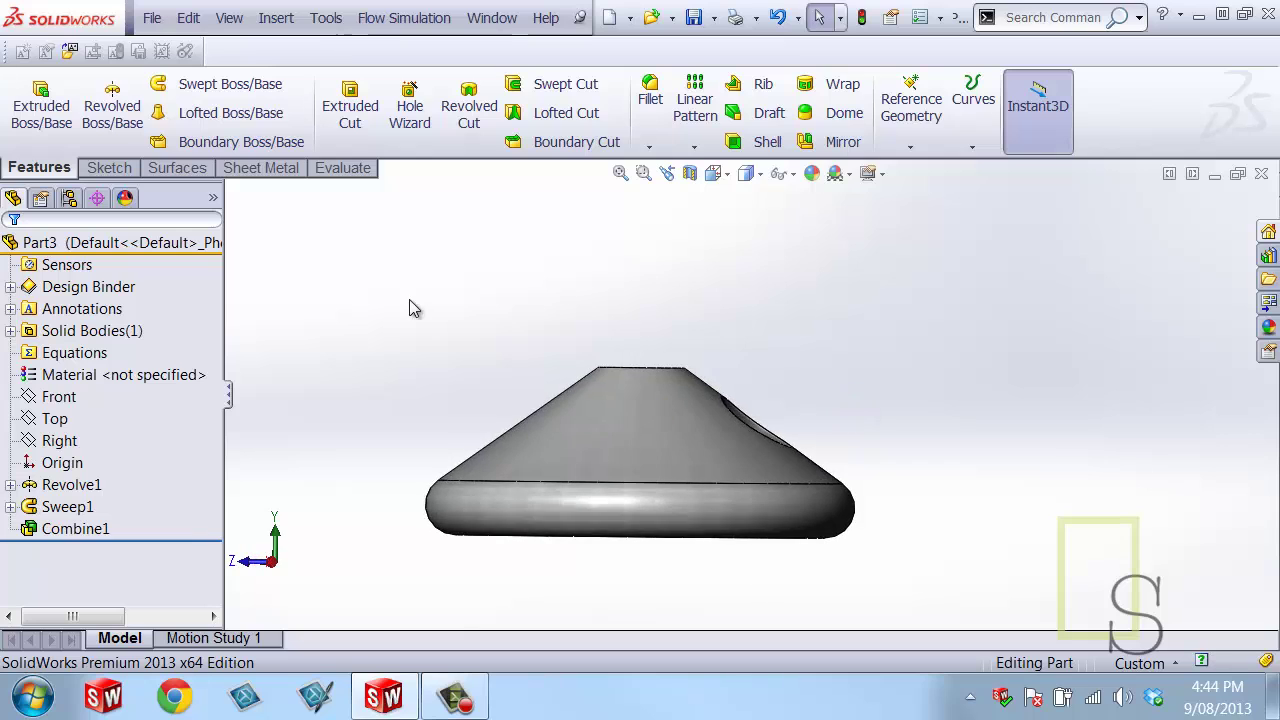
pyautogui.moveTo(409, 306); pyautogui.dragTo(373, 360, button='middle')
pyautogui.scroll(3, 677, 403)
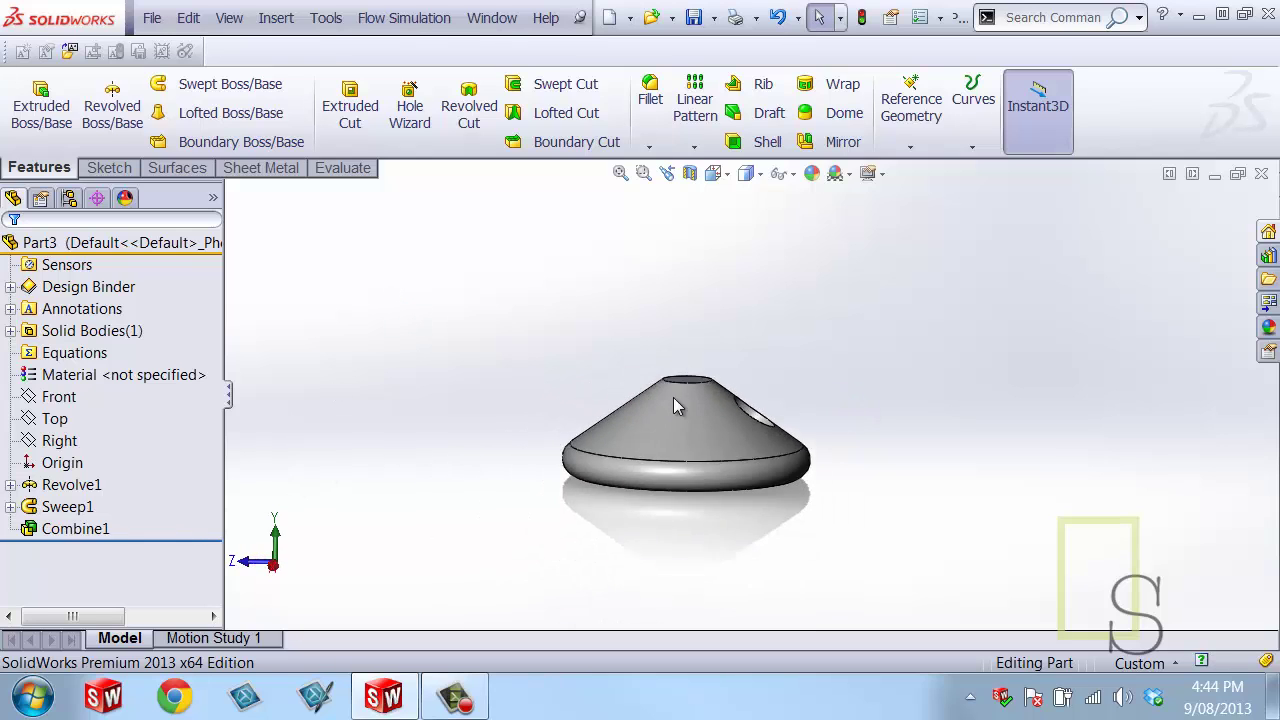
pyautogui.moveTo(677, 403)
pyautogui.mouseDown(button='middle')
pyautogui.moveTo(723, 280)
pyautogui.moveTo(743, 386)
pyautogui.moveTo(715, 405)
pyautogui.mouseUp(button='middle')
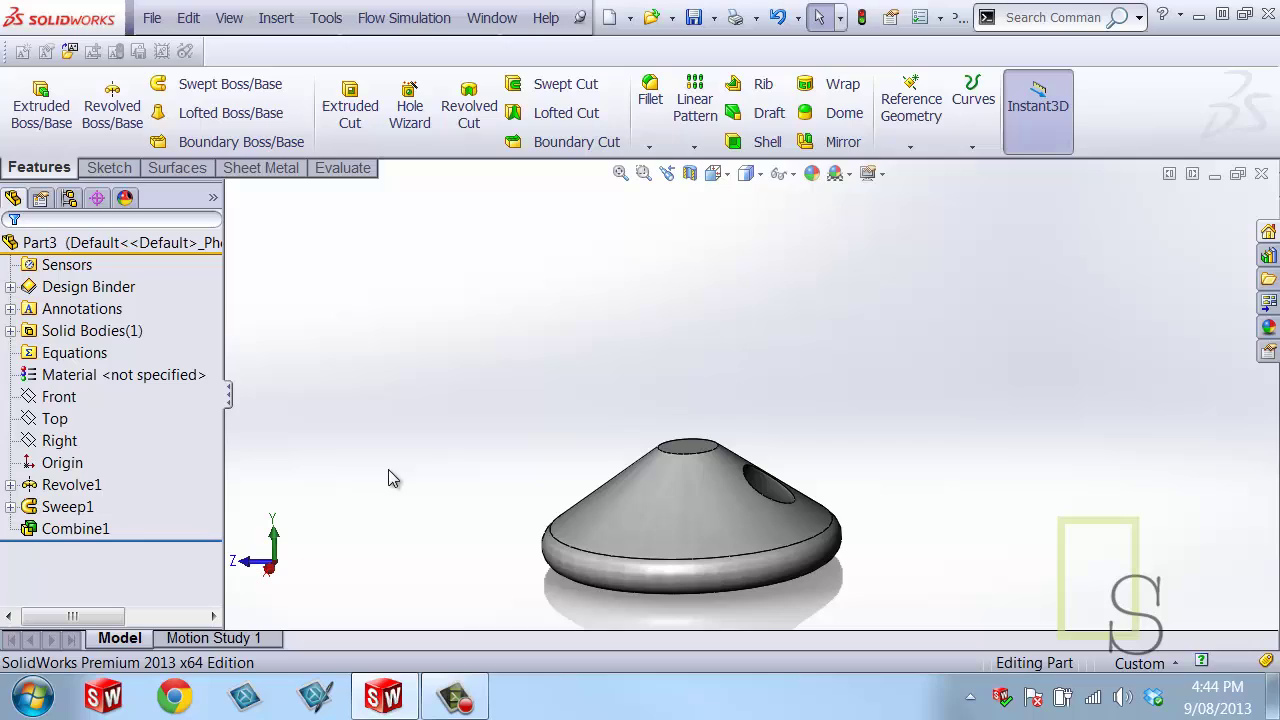
# - Roll the model history back to just before the Combine1 feature
pyautogui.click(159, 538)
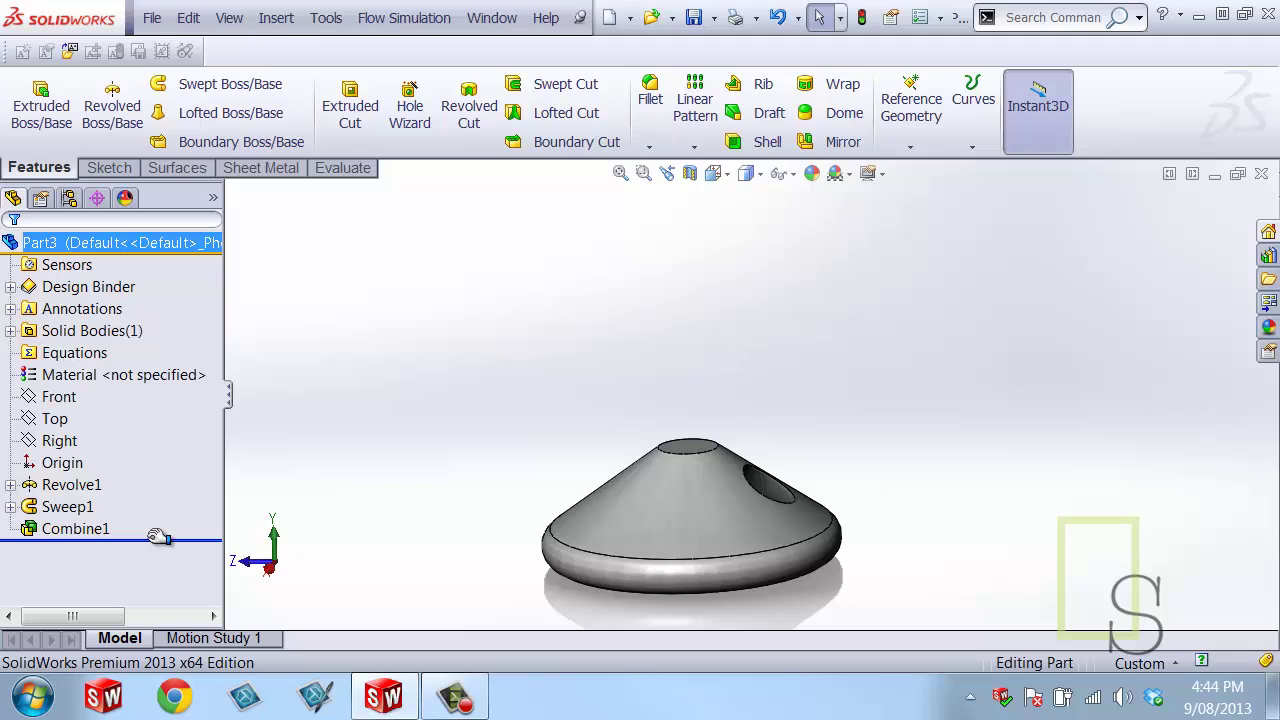
pyautogui.moveTo(158, 537); pyautogui.dragTo(156, 519)
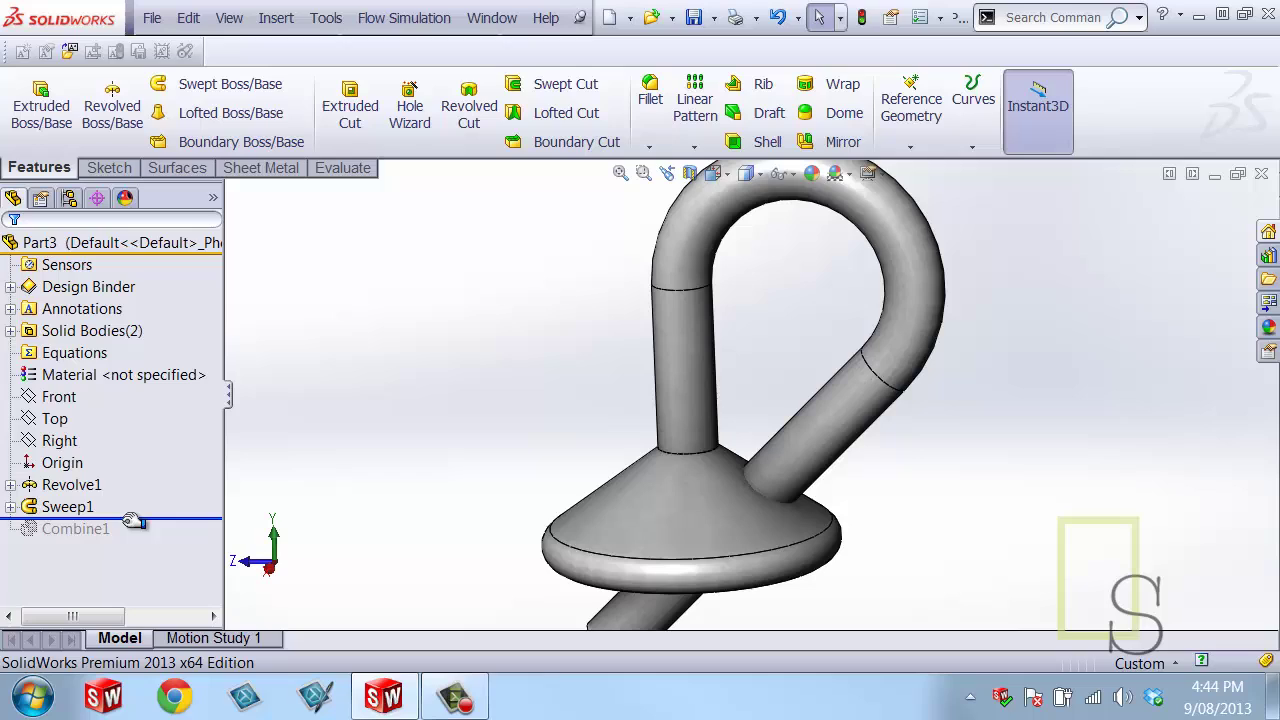
pyautogui.click(126, 518)
pyautogui.moveTo(133, 528)
pyautogui.mouseDown()
pyautogui.moveTo(119, 531)
pyautogui.moveTo(122, 518)
pyautogui.mouseUp()
# - Inspect the swept tube in the restored model and identify its body in the list of solid bodies
pyautogui.moveTo(377, 540); pyautogui.dragTo(343, 438, button='middle')
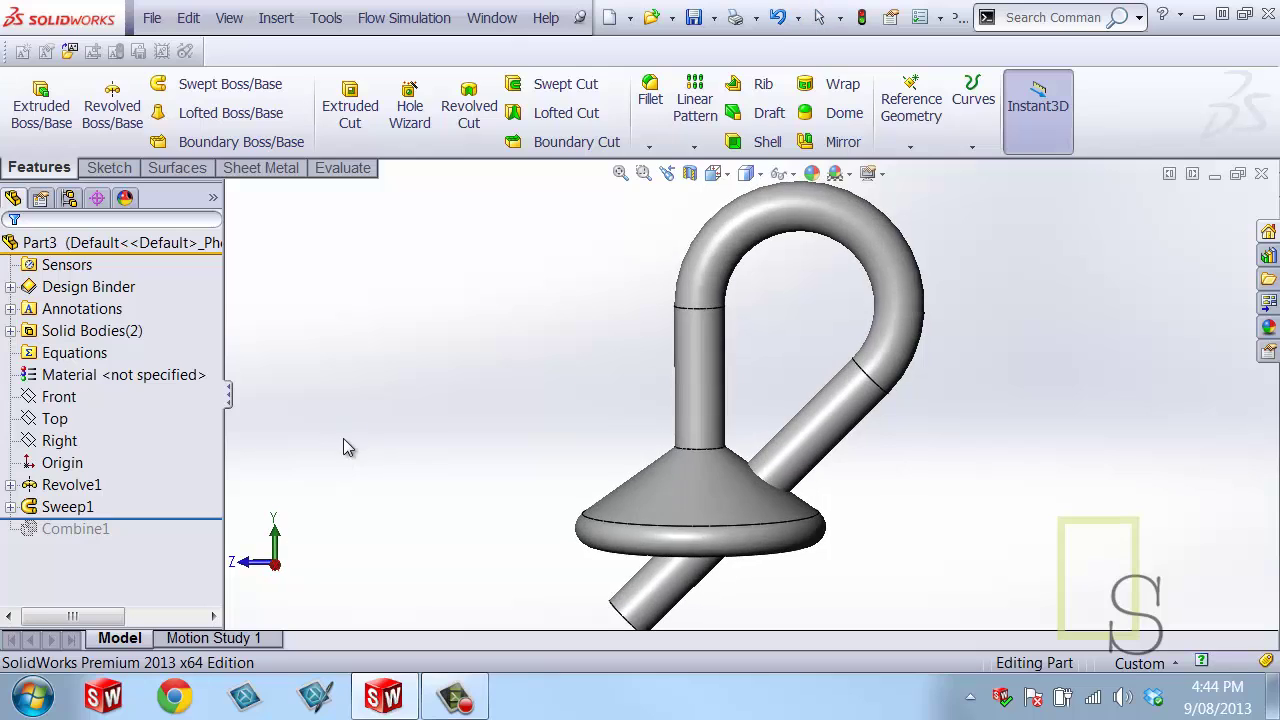
pyautogui.click(686, 380)
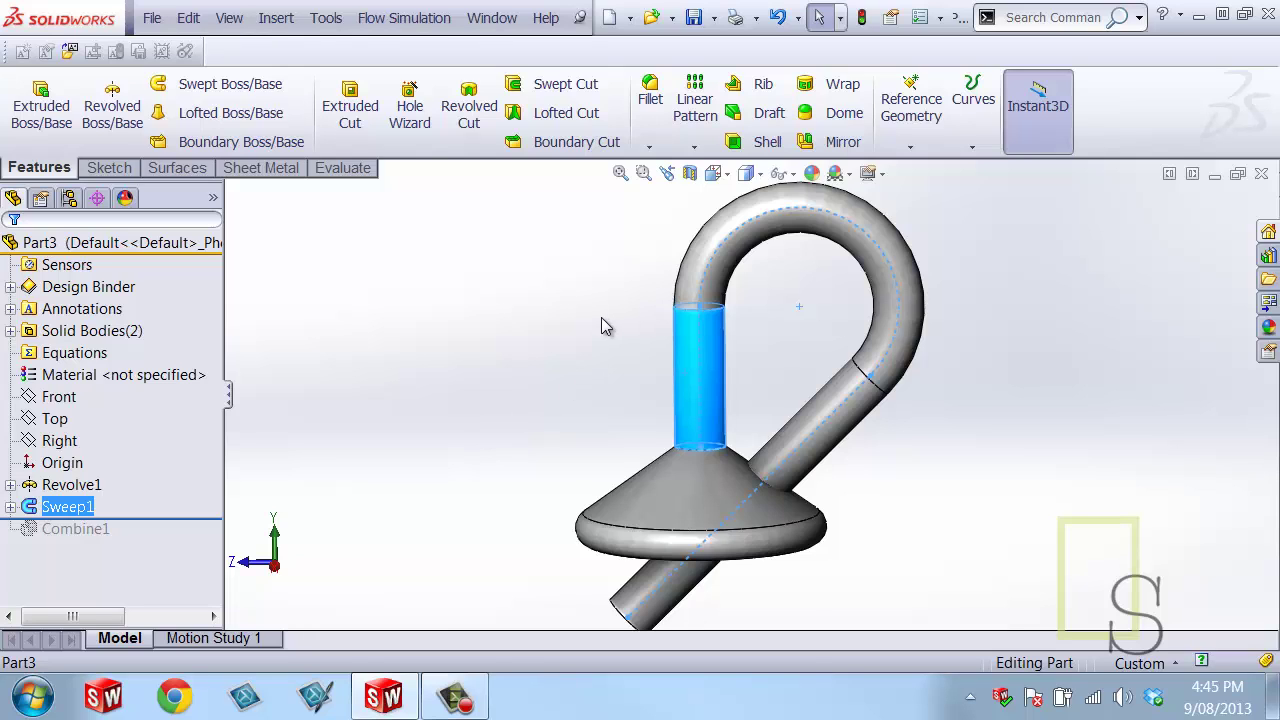
pyautogui.moveTo(603, 326); pyautogui.dragTo(645, 335, button='middle')
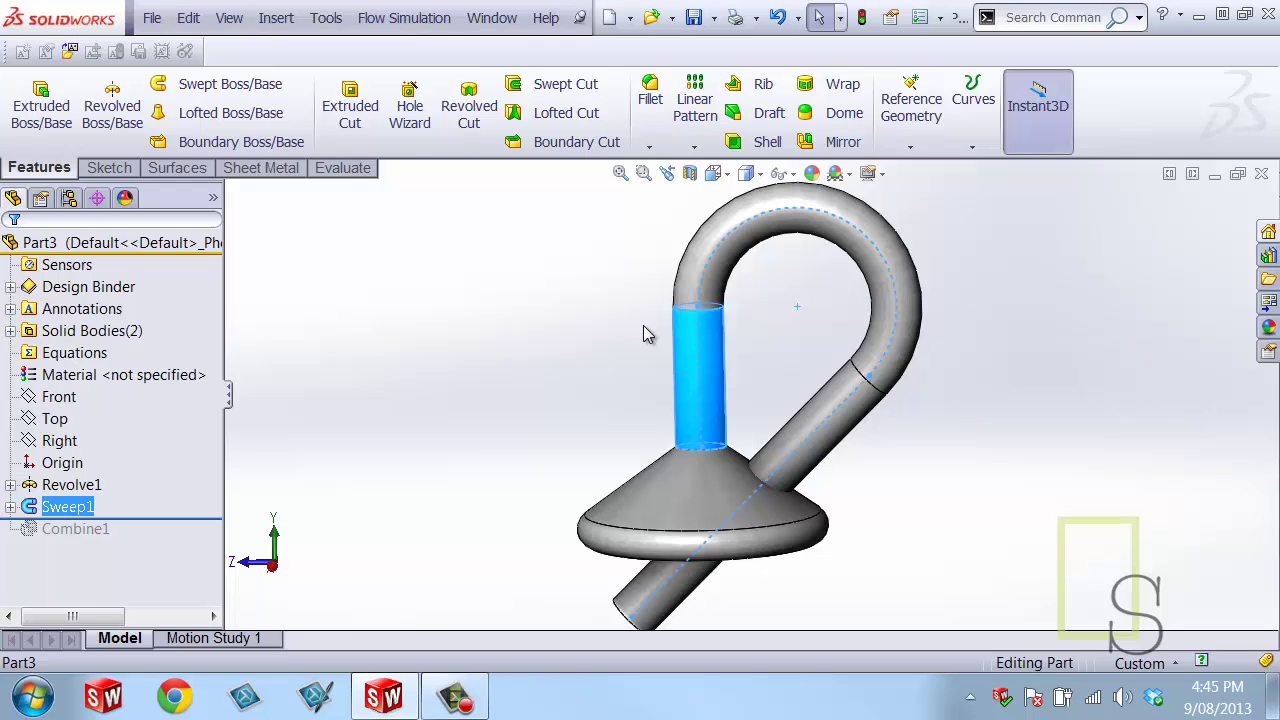
pyautogui.press('Escape')
pyautogui.click(9, 332)
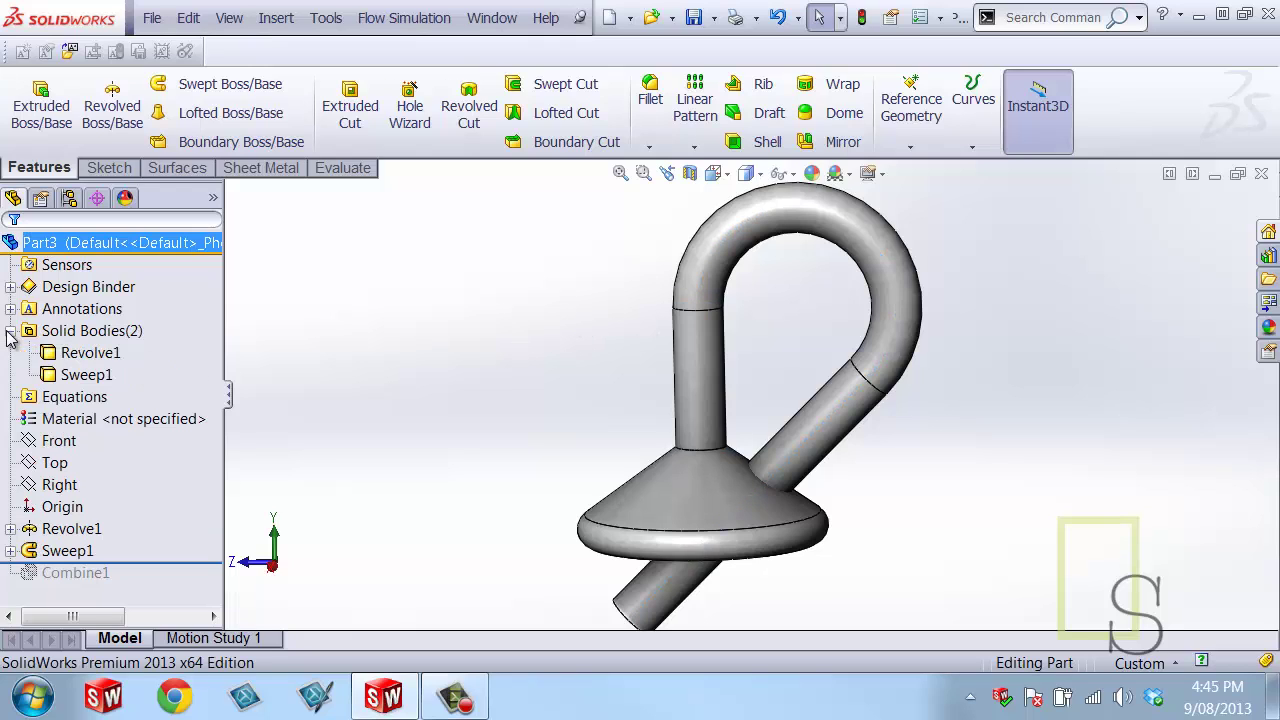
pyautogui.click(80, 375)
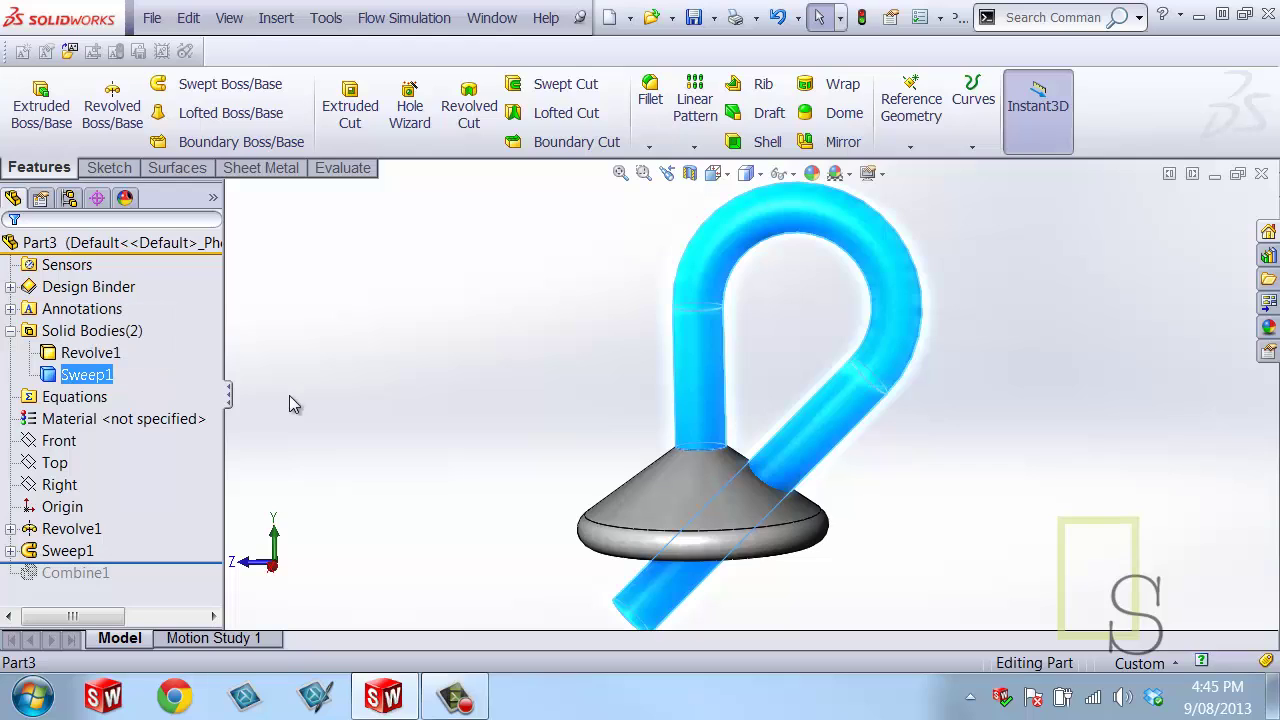
pyautogui.press('Escape')
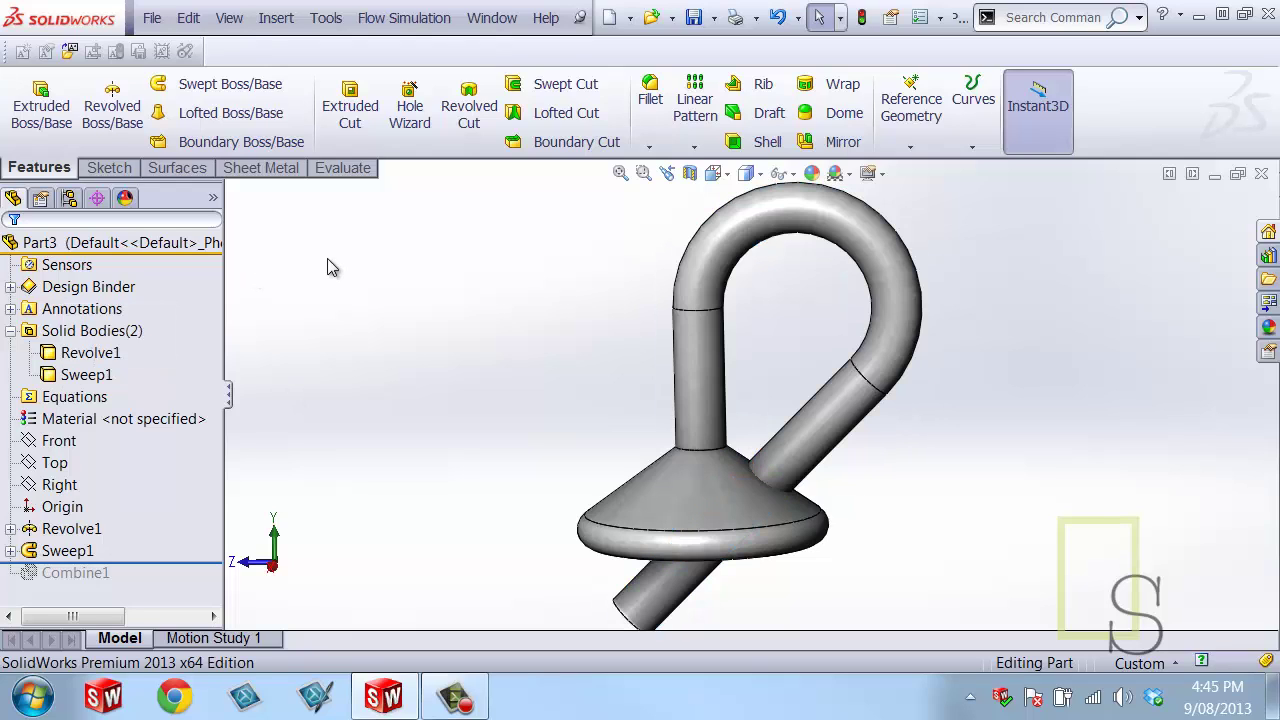
# - Make 1 copy of the swept tube body in place with Move/Copy Body, accepting no translation or rotation
pyautogui.click(283, 25)
pyautogui.moveTo(298, 90)
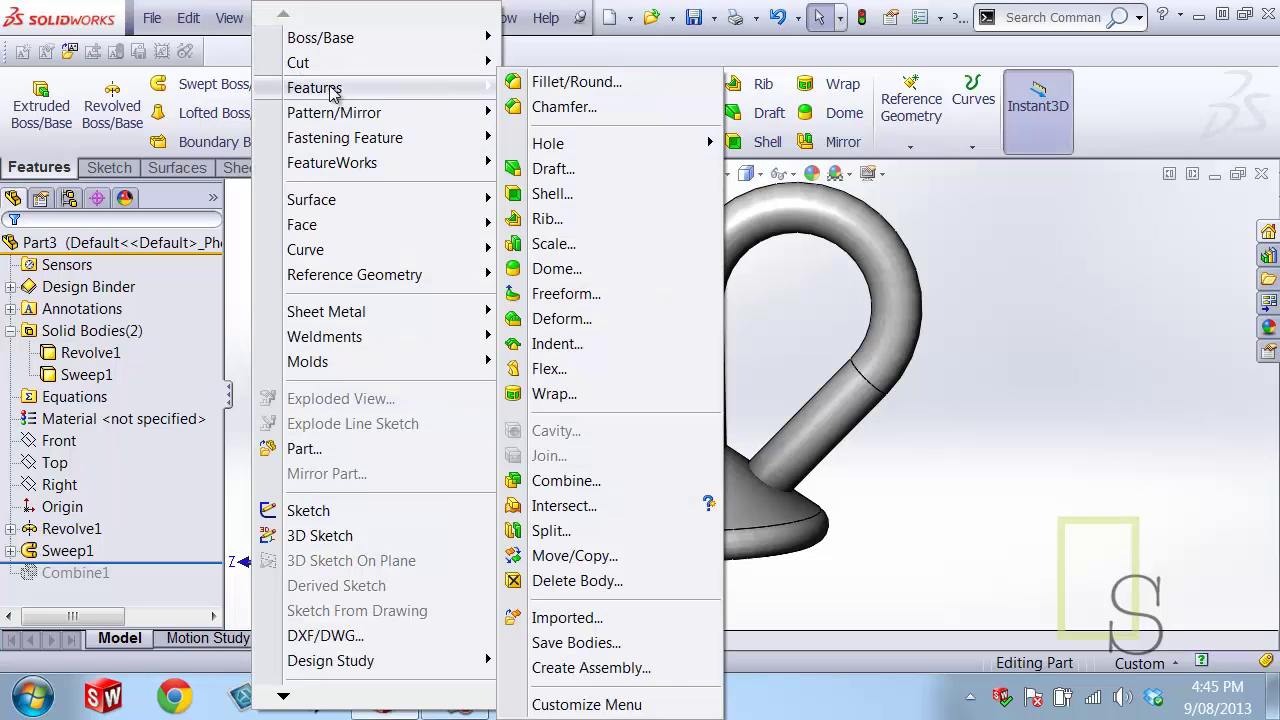
pyautogui.click(541, 560)
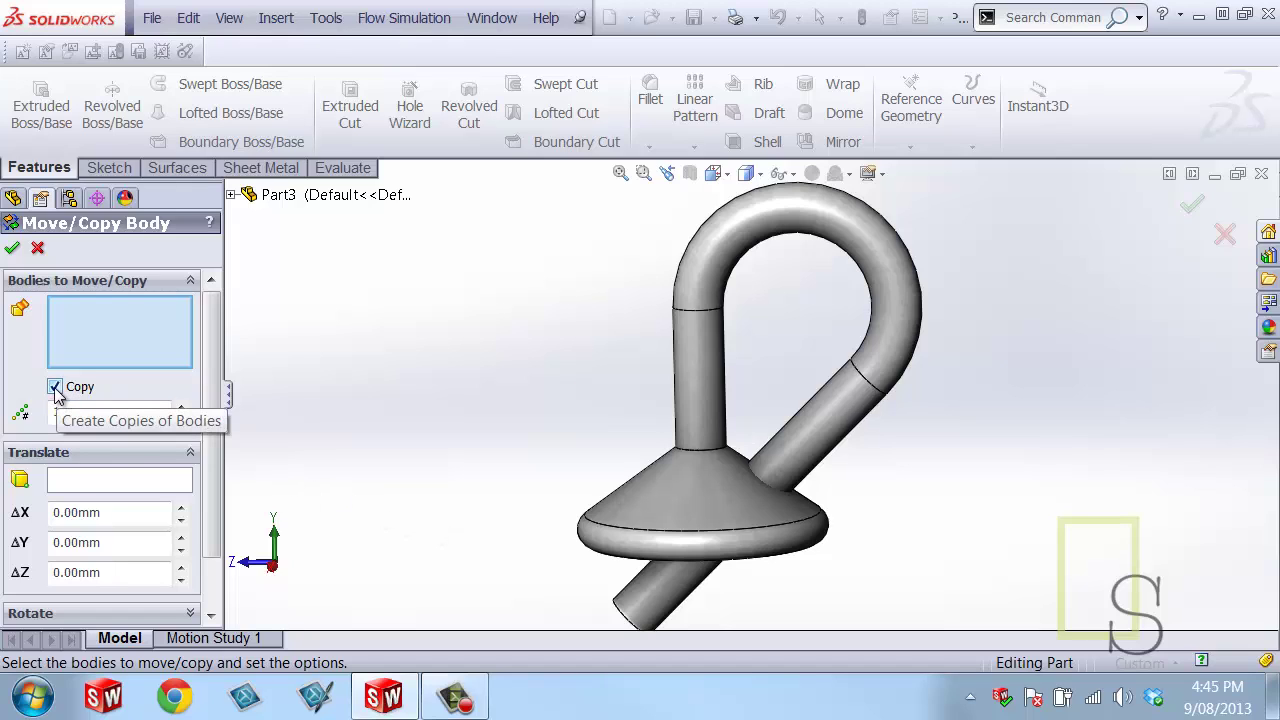
pyautogui.click(686, 351)
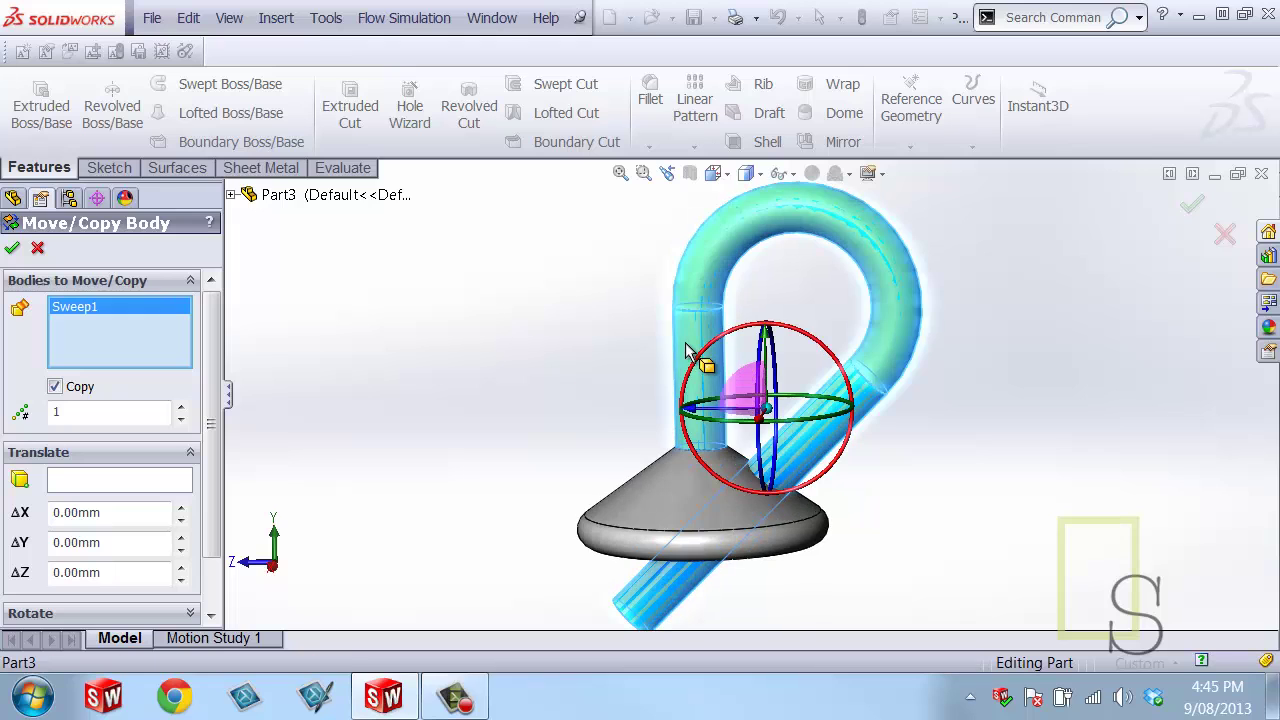
pyautogui.click(13, 250)
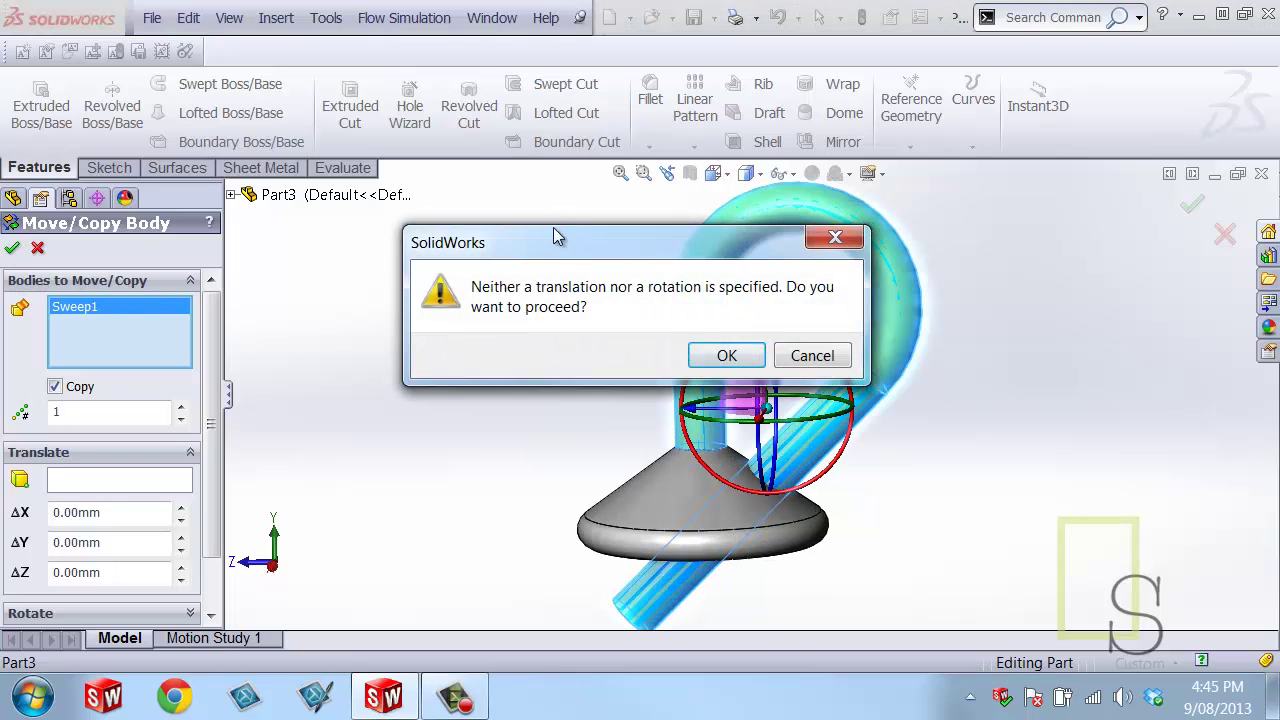
pyautogui.moveTo(554, 241); pyautogui.dragTo(433, 257)
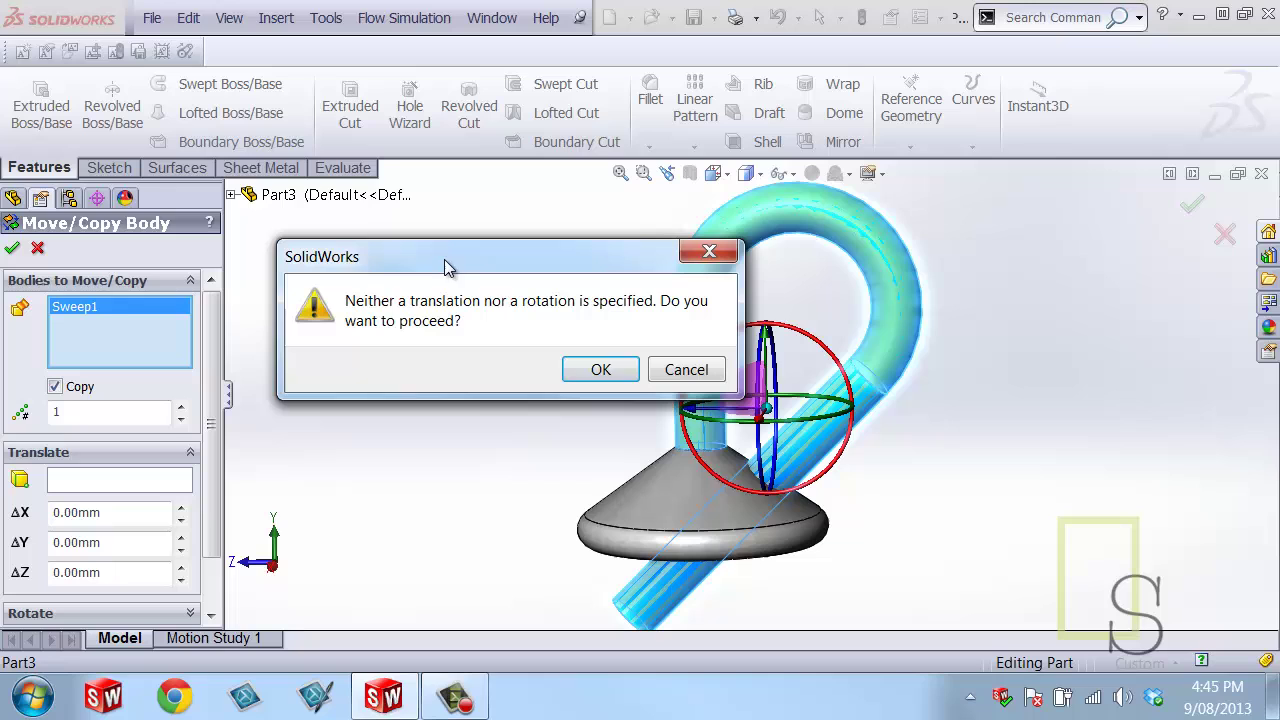
pyautogui.click(614, 369)
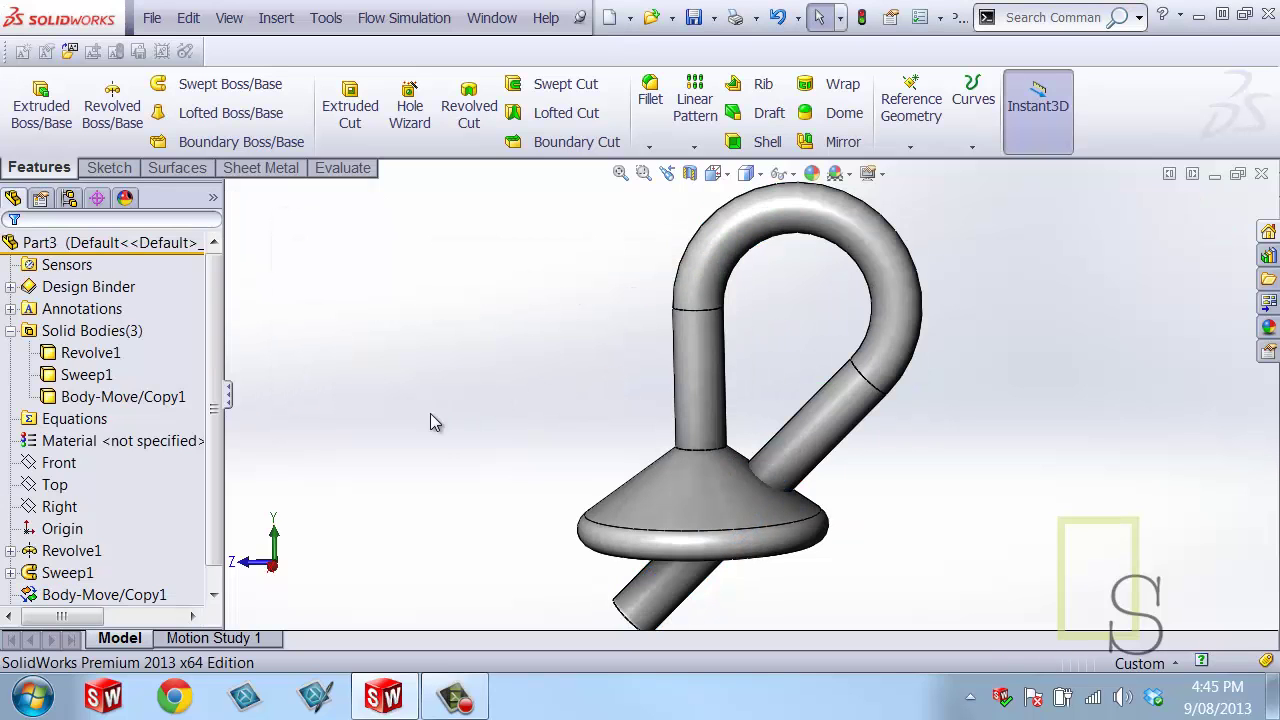
# - Check each solid body by selecting it in turn, and roll the model history forward past the Combine1 feature
pyautogui.scroll(-1, 218, 310)
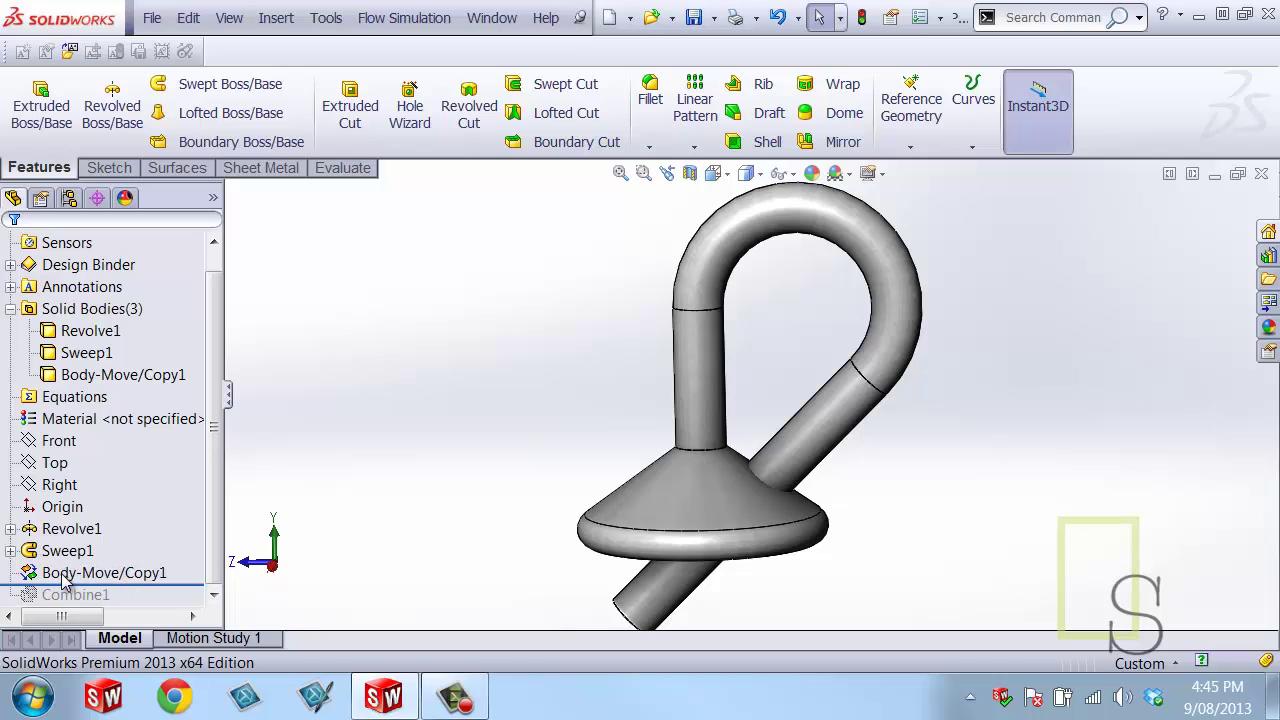
pyautogui.click(97, 376)
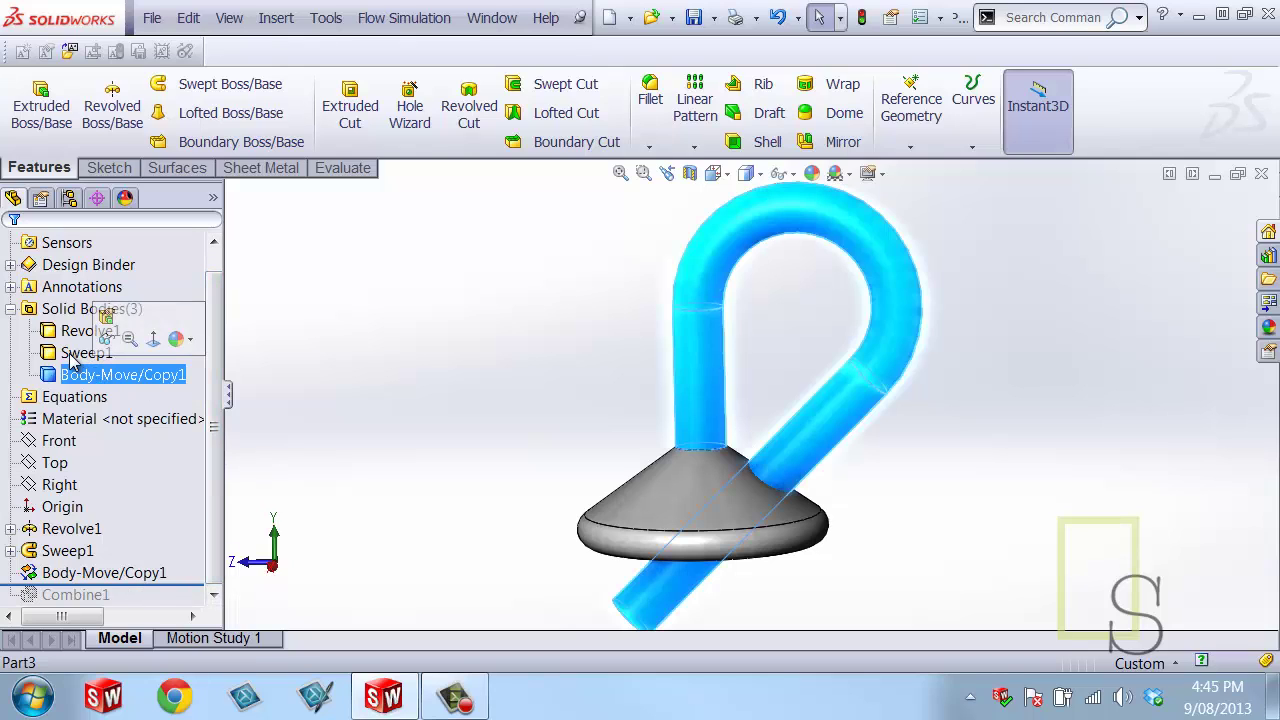
pyautogui.click(75, 356)
pyautogui.click(64, 332)
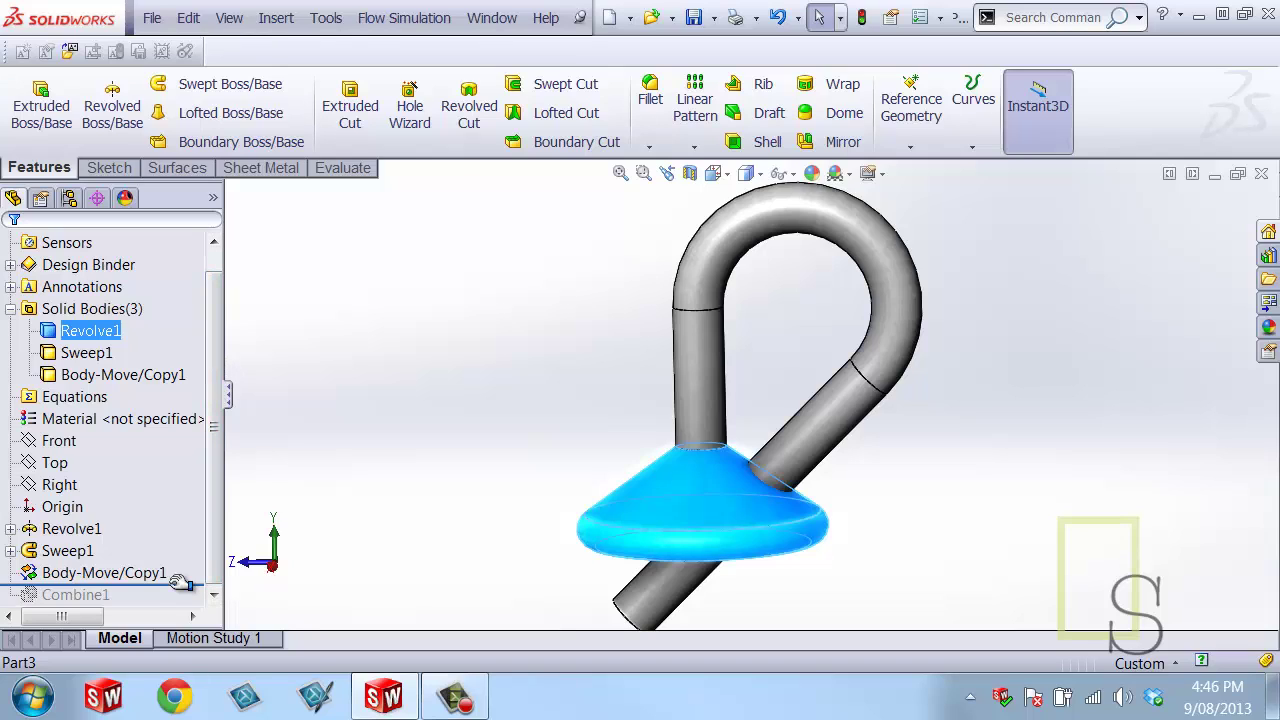
pyautogui.moveTo(180, 584); pyautogui.dragTo(178, 596)
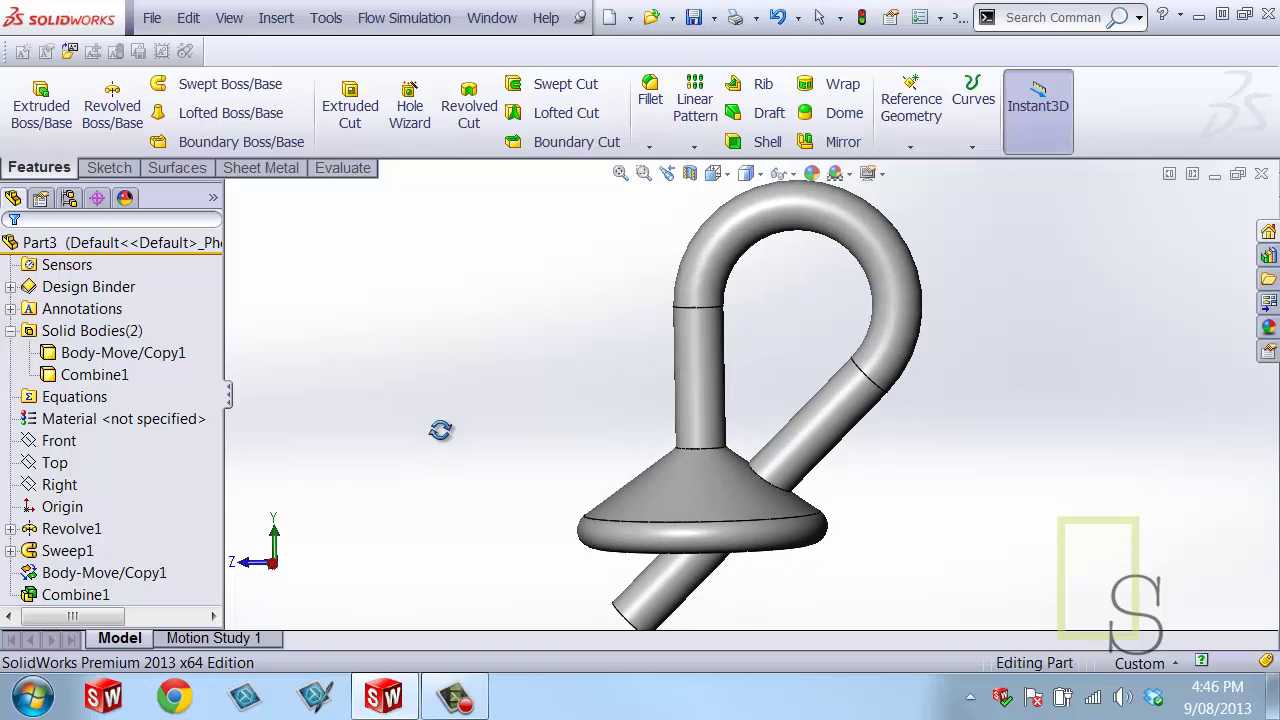
# - Inspect the combined base and the copied tube by selecting each solid body and turning the model
pyautogui.click(100, 377)
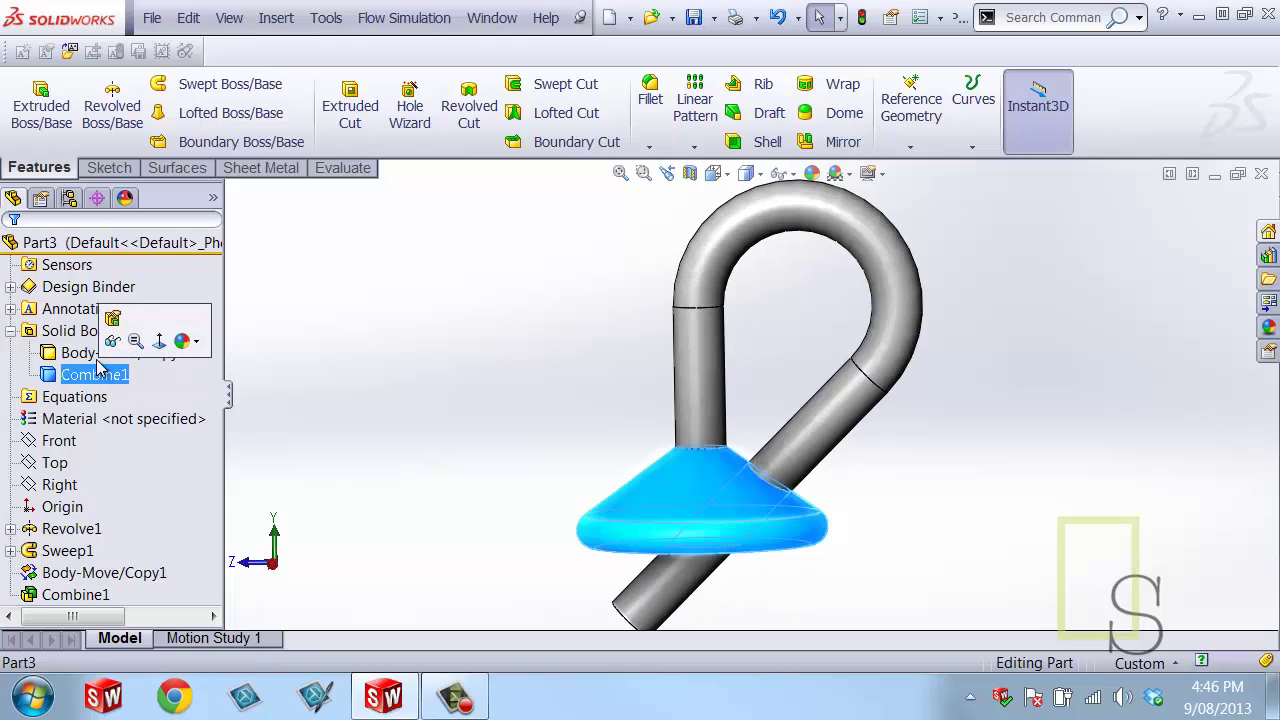
pyautogui.click(115, 352)
pyautogui.click(353, 388)
pyautogui.moveTo(384, 440); pyautogui.dragTo(671, 370, button='middle')
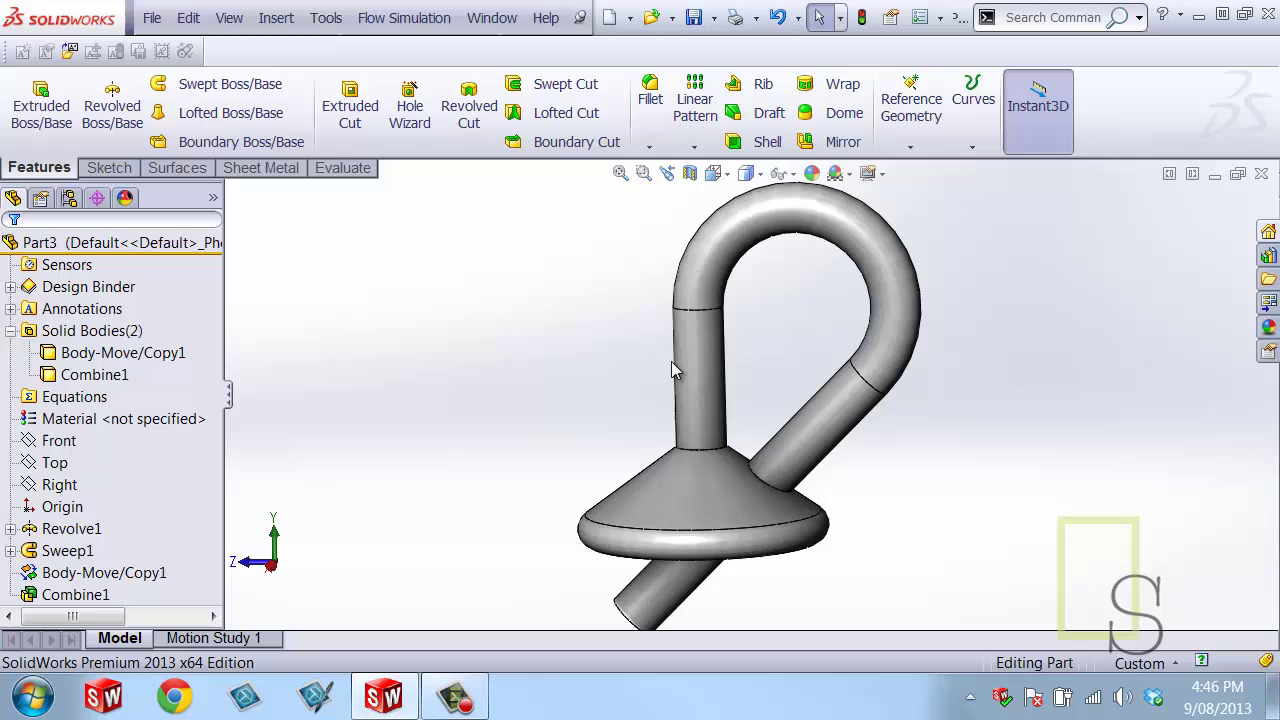
pyautogui.click(72, 374)
# - Hide the copied tube body to expose the hole through the base
pyautogui.click(54, 356)
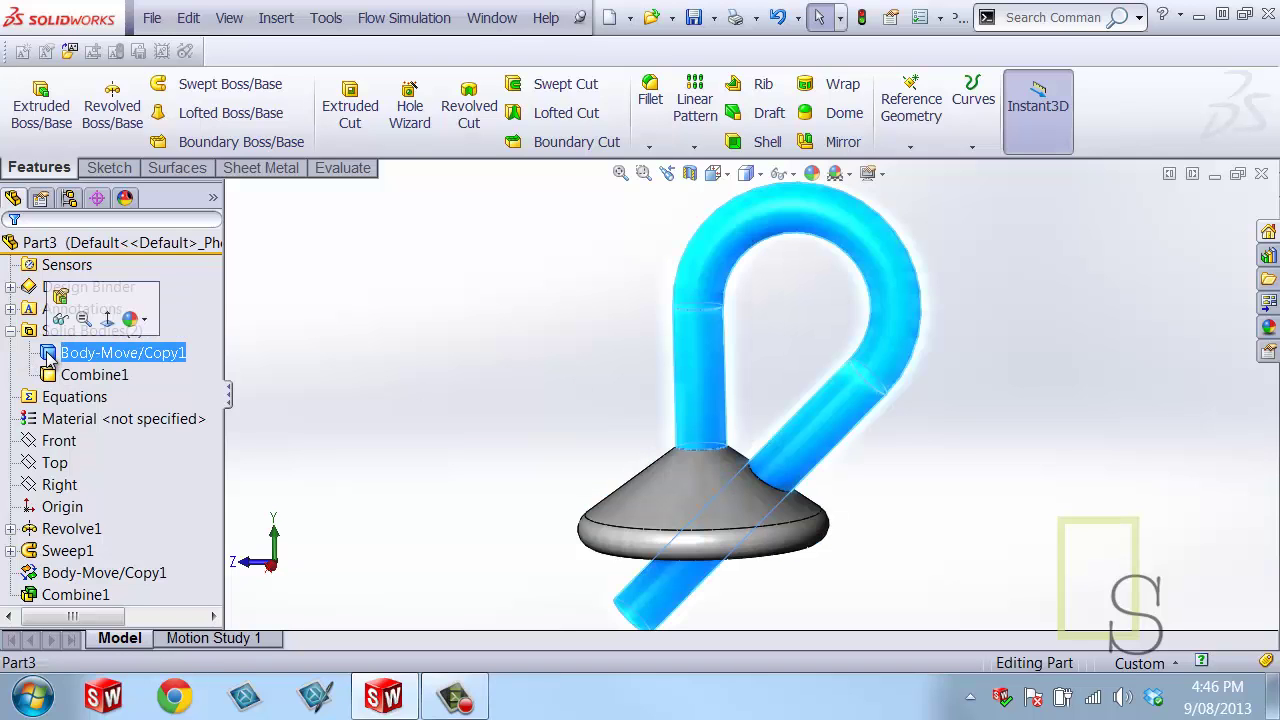
pyautogui.click(60, 320)
pyautogui.moveTo(449, 397)
pyautogui.mouseDown(button='middle')
pyautogui.moveTo(423, 403)
pyautogui.moveTo(380, 460)
pyautogui.moveTo(375, 525)
pyautogui.moveTo(420, 429)
pyautogui.moveTo(451, 411)
pyautogui.mouseUp(button='middle')
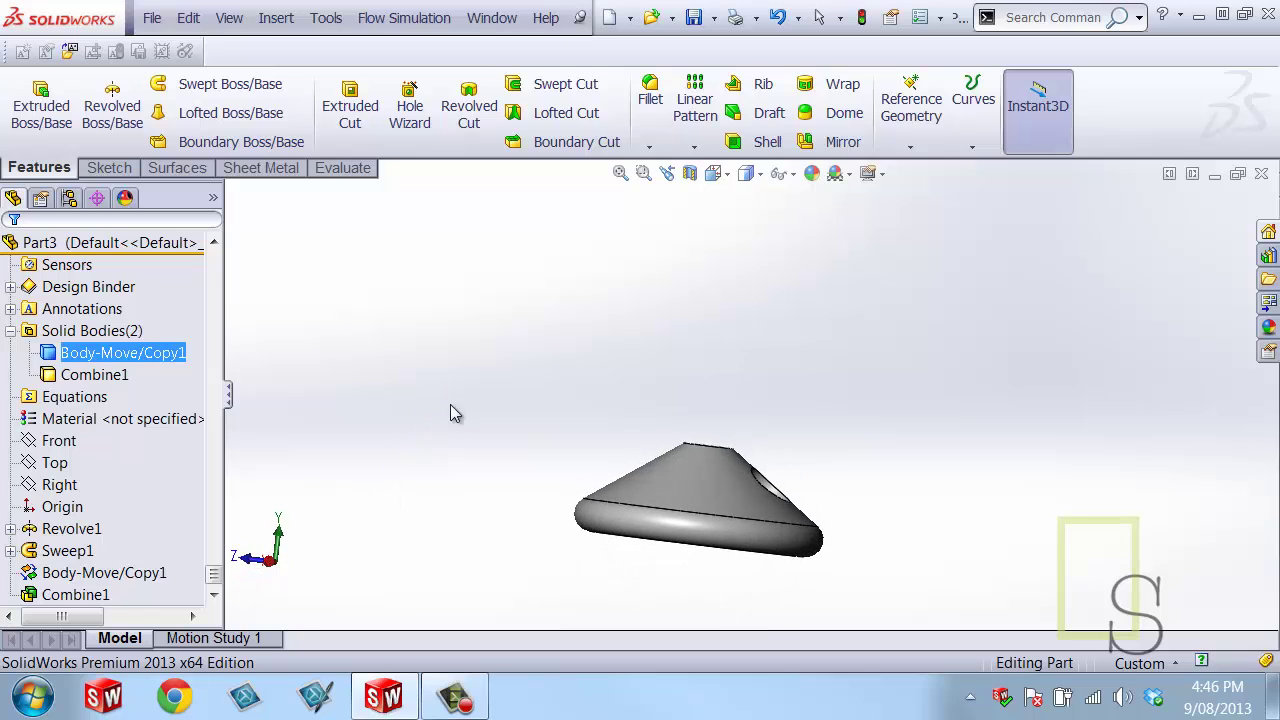
# - Show the hidden copied tube body again and turn the model to view it together with the base
pyautogui.click(118, 352)
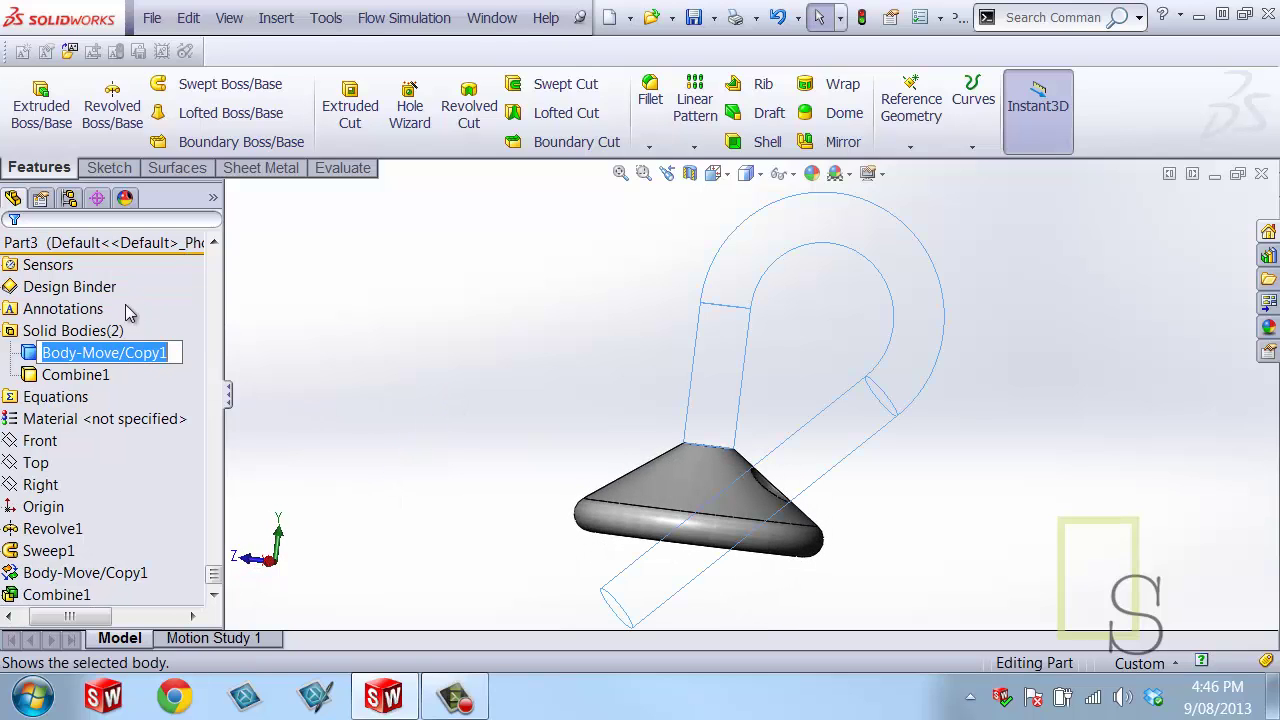
pyautogui.click(30, 362)
pyautogui.click(46, 322)
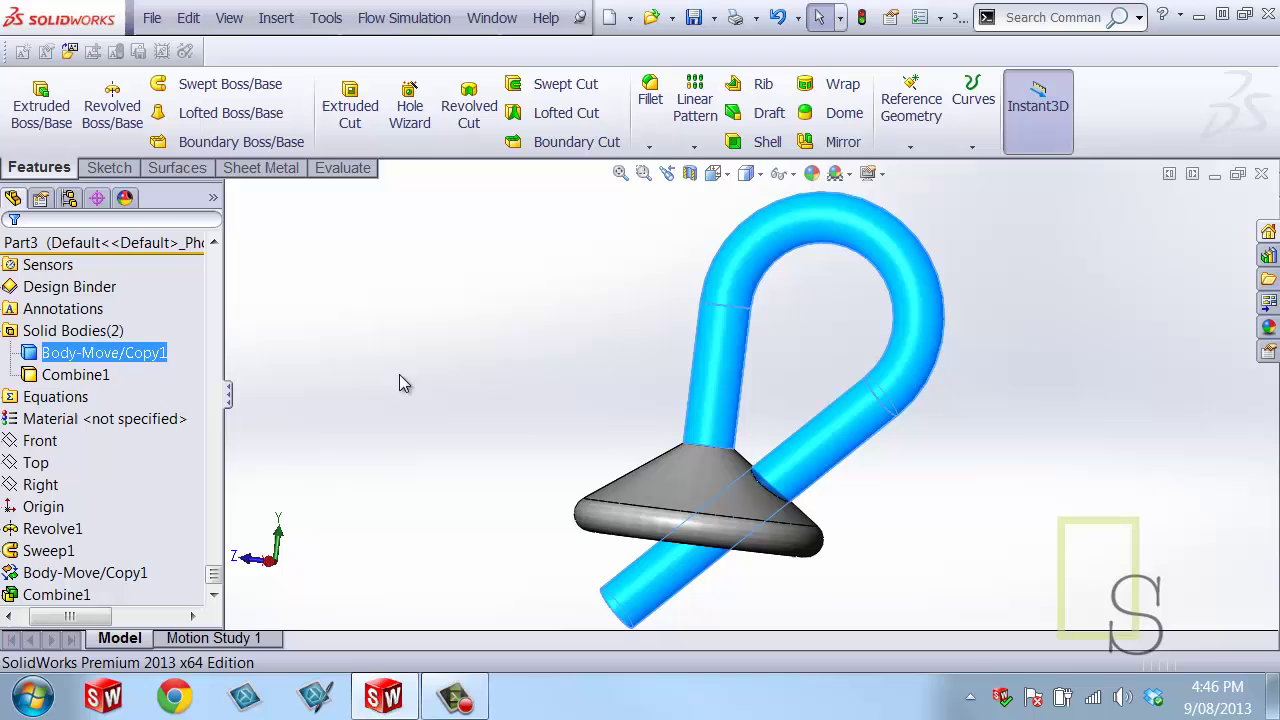
pyautogui.moveTo(421, 391); pyautogui.dragTo(870, 432, button='middle')
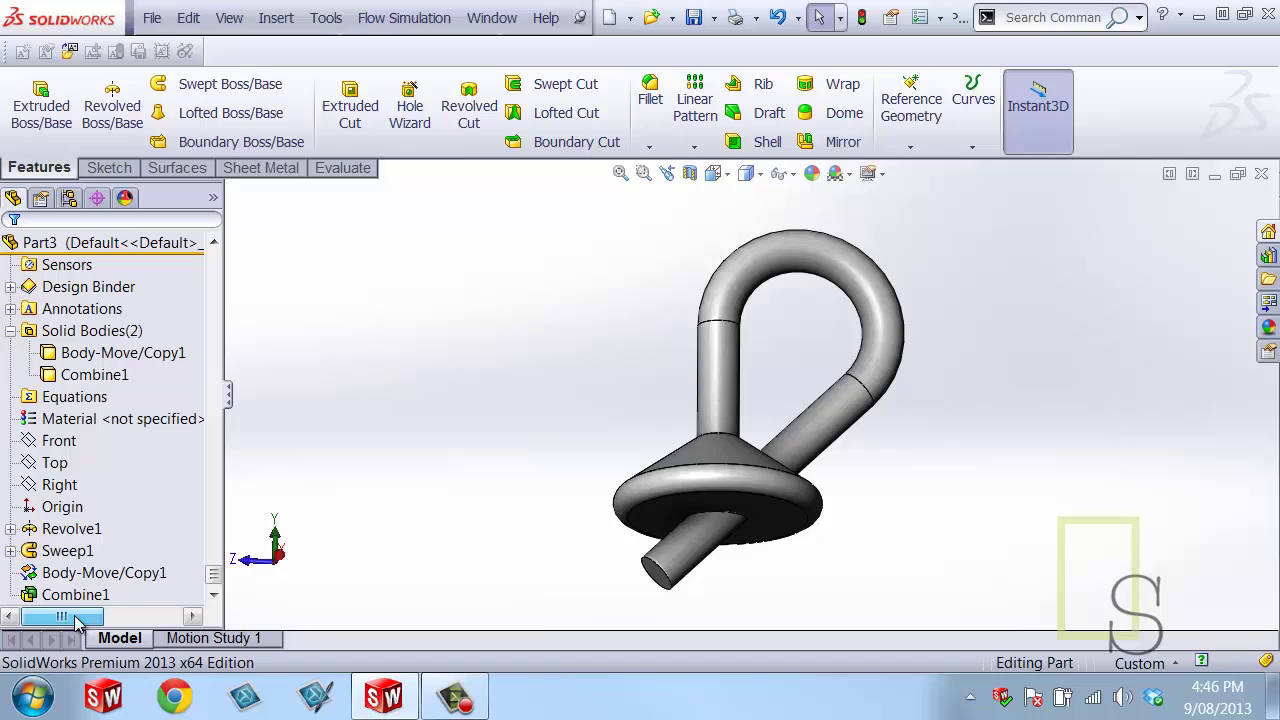
pyautogui.moveTo(520, 500); pyautogui.dragTo(522, 510, button='middle')
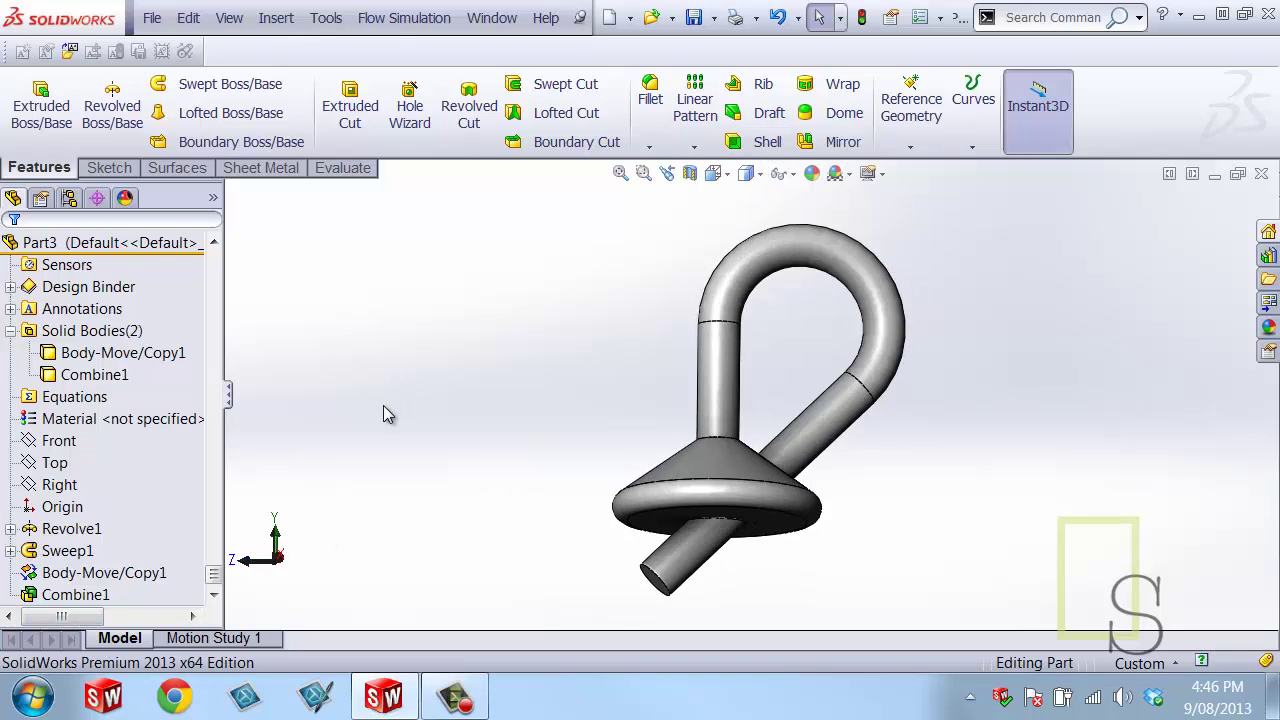
# - Hide the Combine1 base body so only the looped tube body remains in view
pyautogui.click(106, 360)
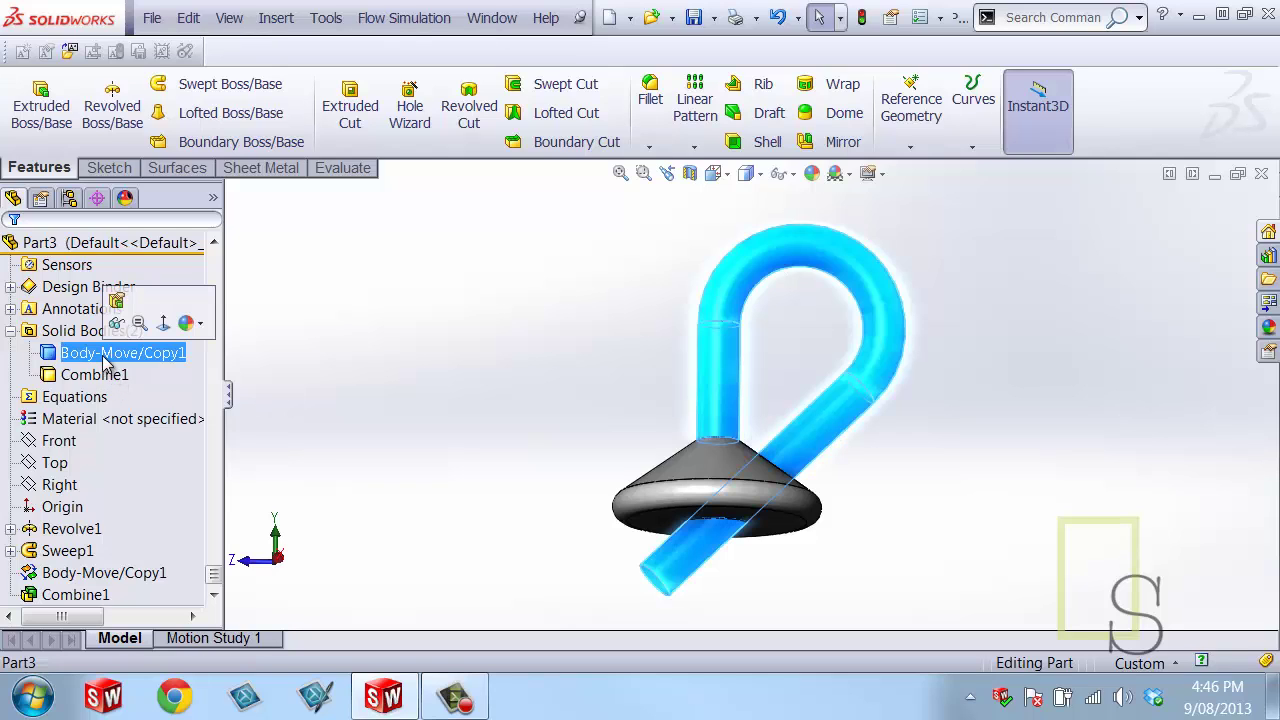
pyautogui.click(100, 375)
pyautogui.click(117, 340)
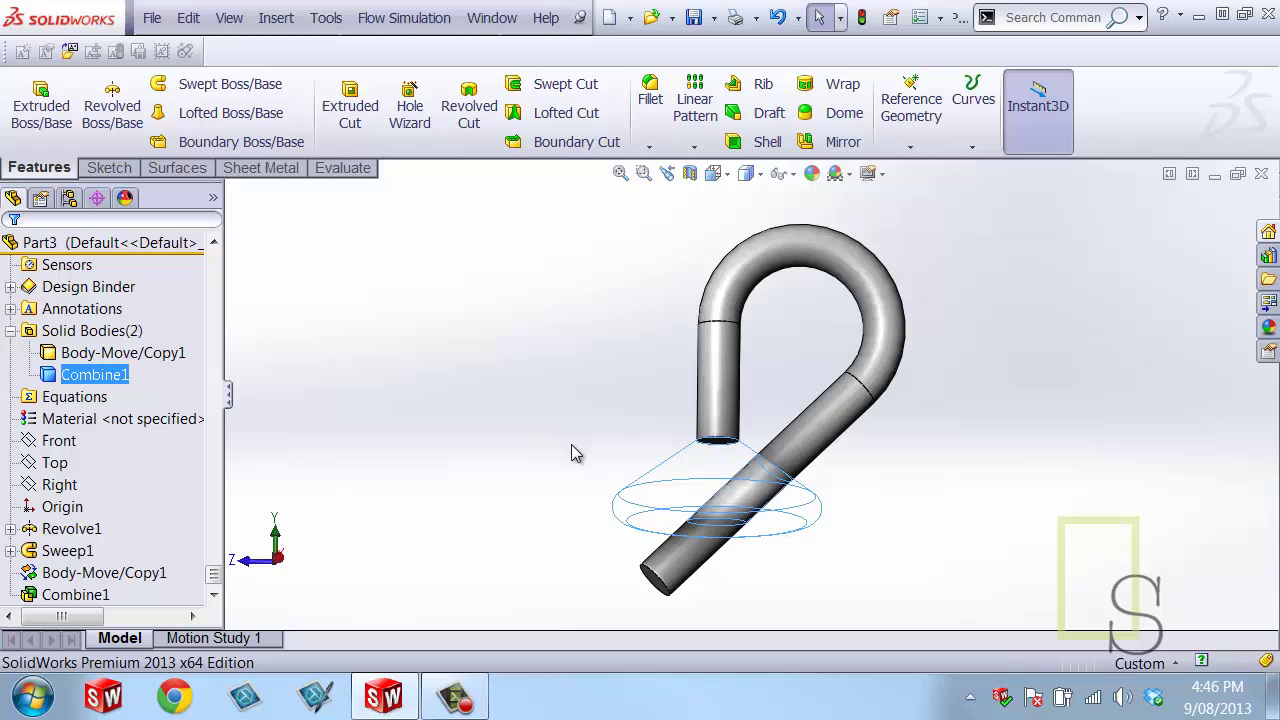
pyautogui.moveTo(575, 453); pyautogui.dragTo(797, 451, button='middle')
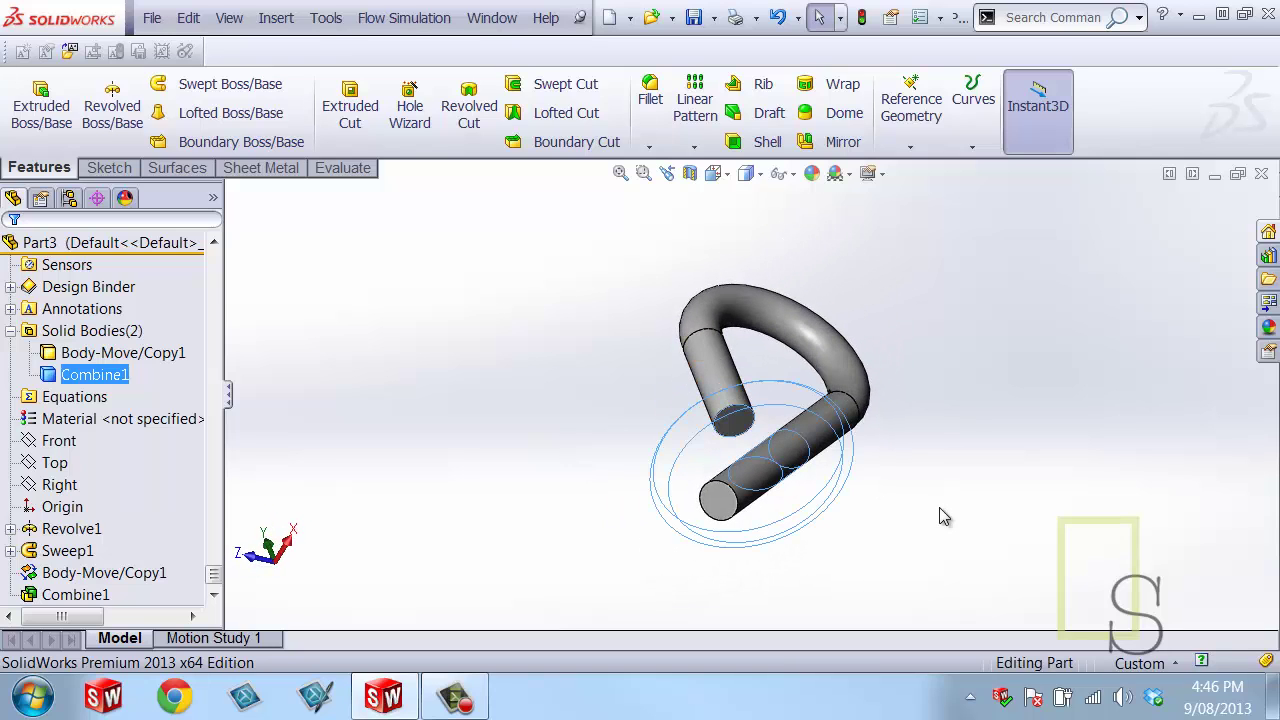
pyautogui.click(940, 517)
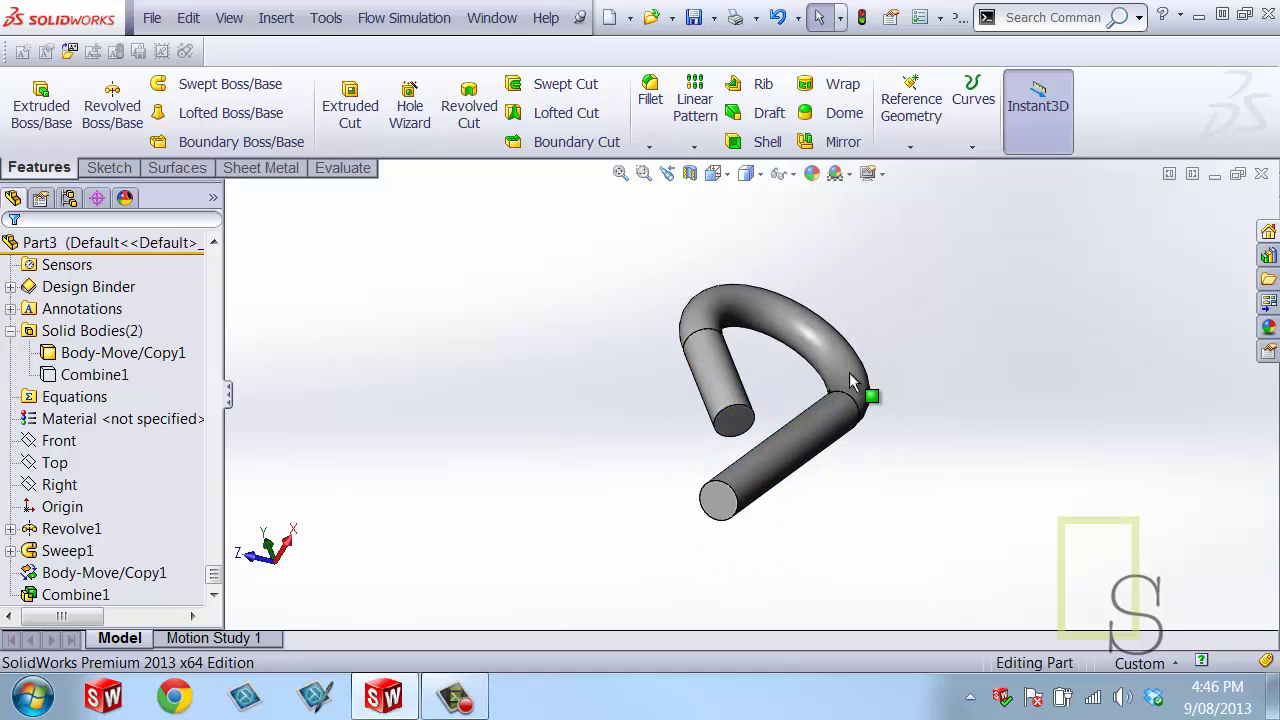
# - Shell the tube body with a 5 mm wall thickness, removing both circular end faces
pyautogui.click(760, 143)
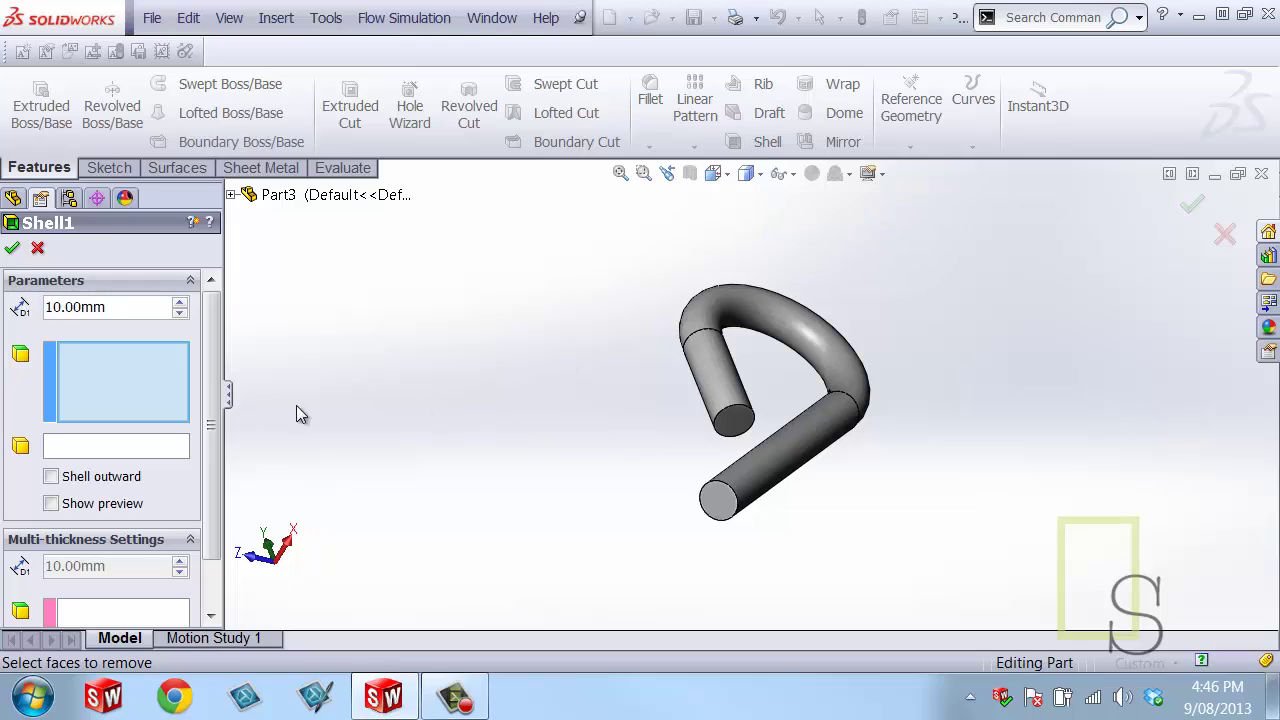
pyautogui.scroll(-2, 214, 370)
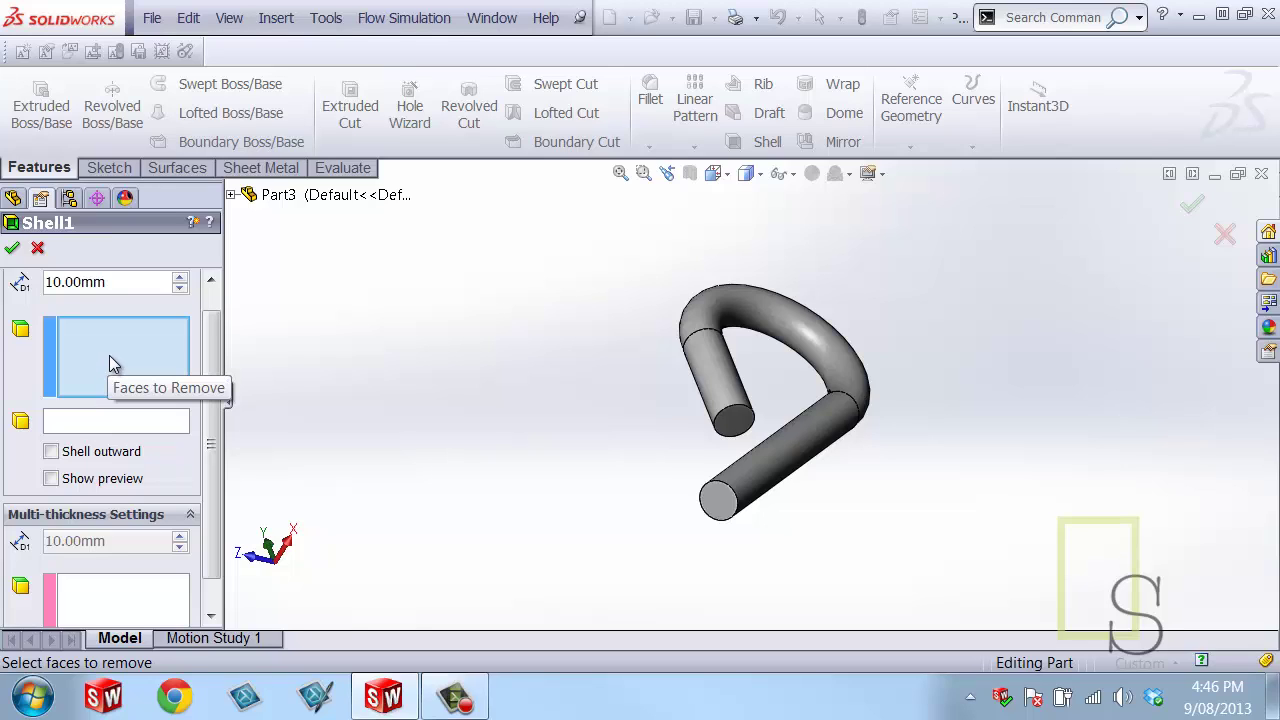
pyautogui.scroll(-3, 700, 440)
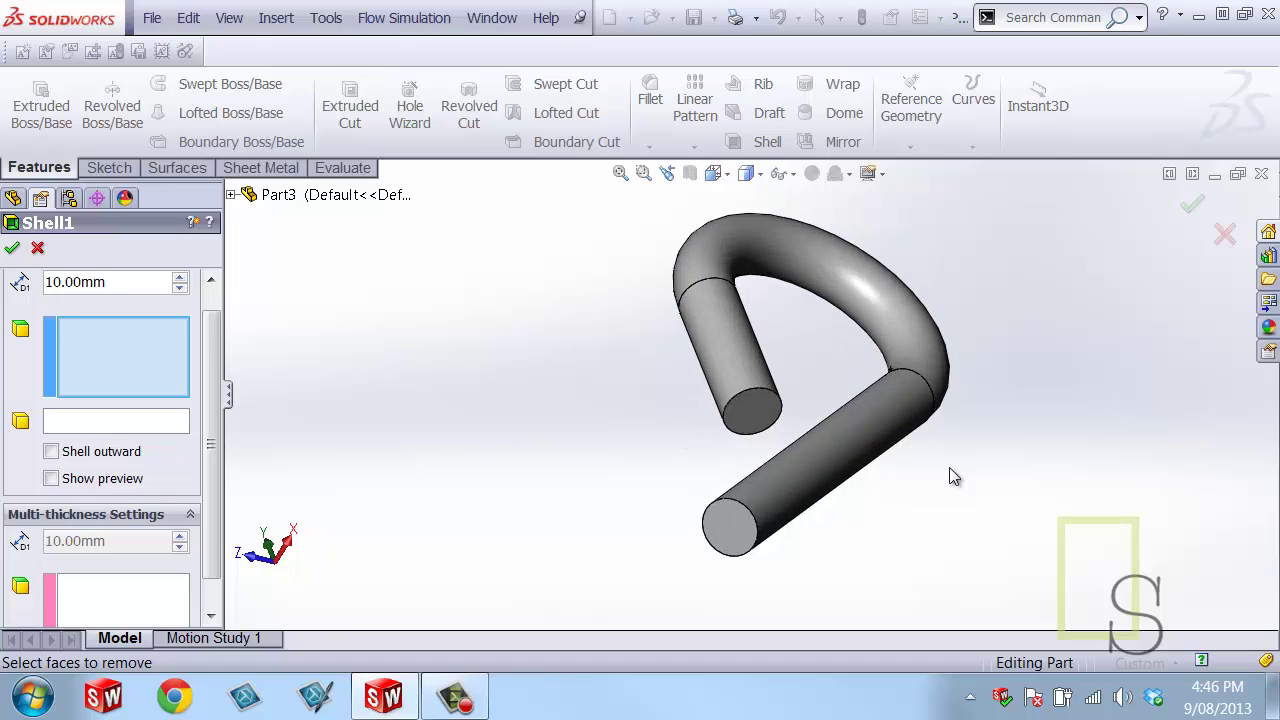
pyautogui.click(743, 533)
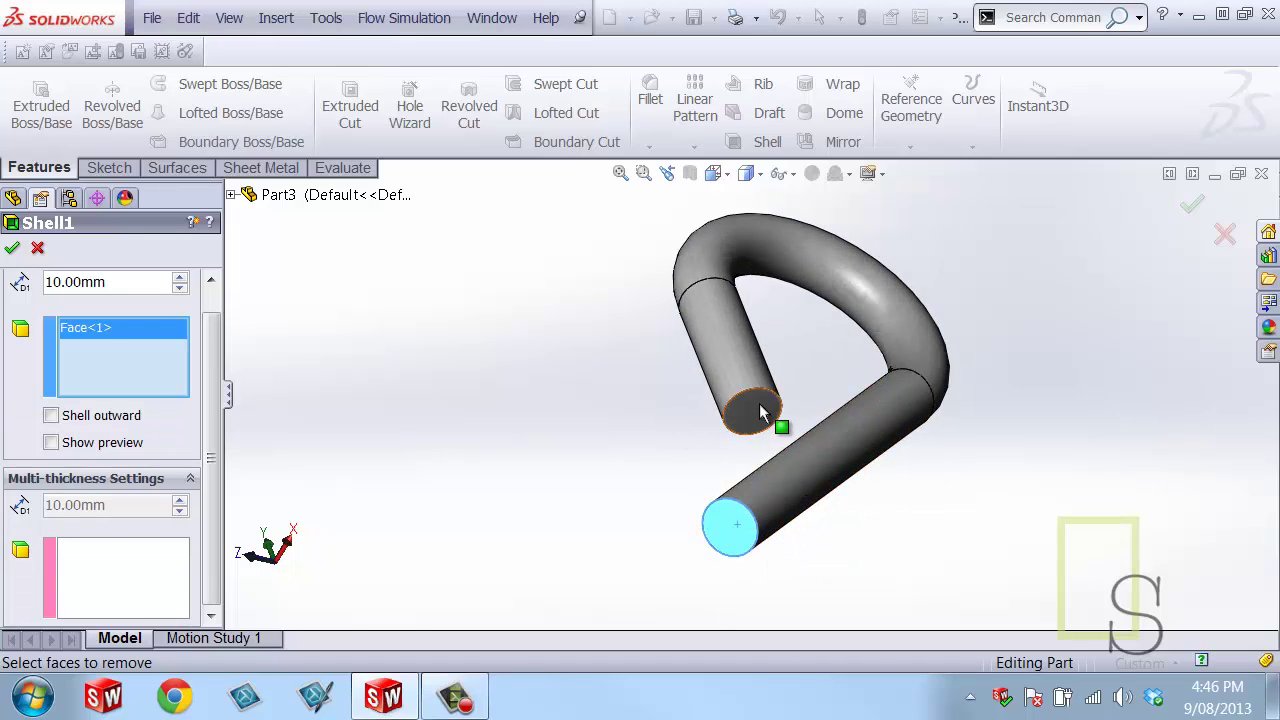
pyautogui.click(759, 410)
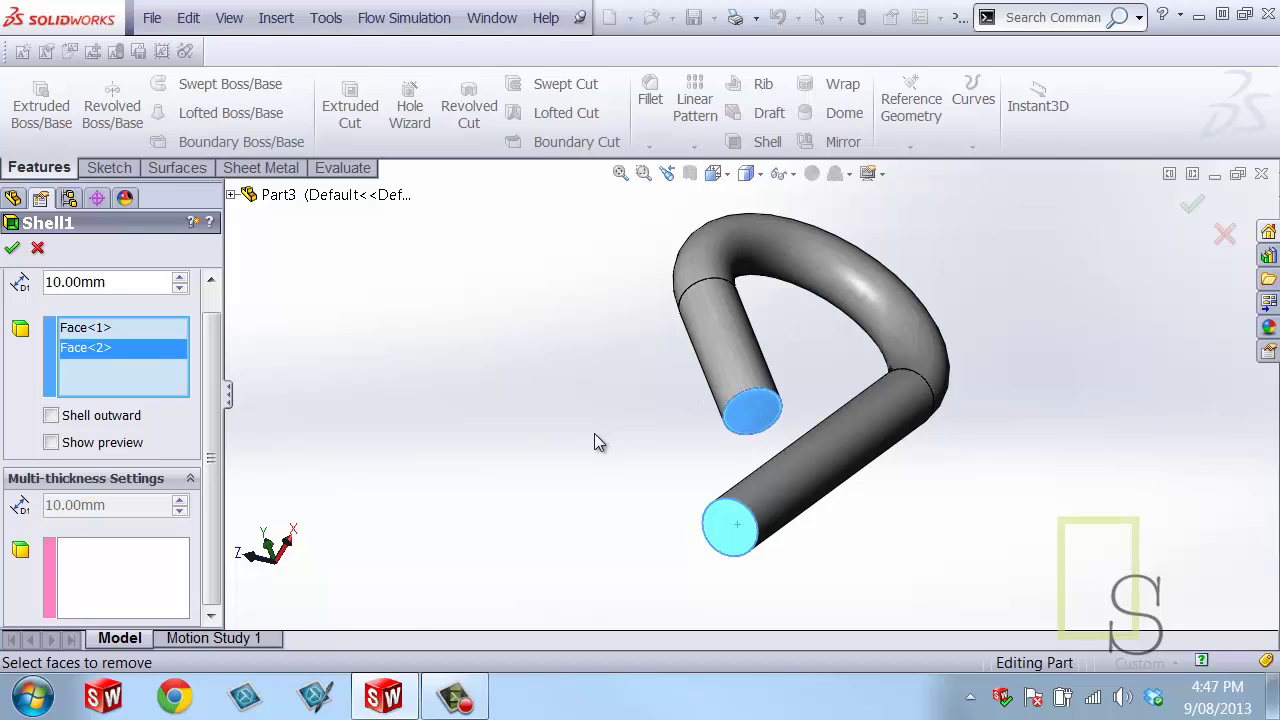
pyautogui.scroll(1, 213, 360)
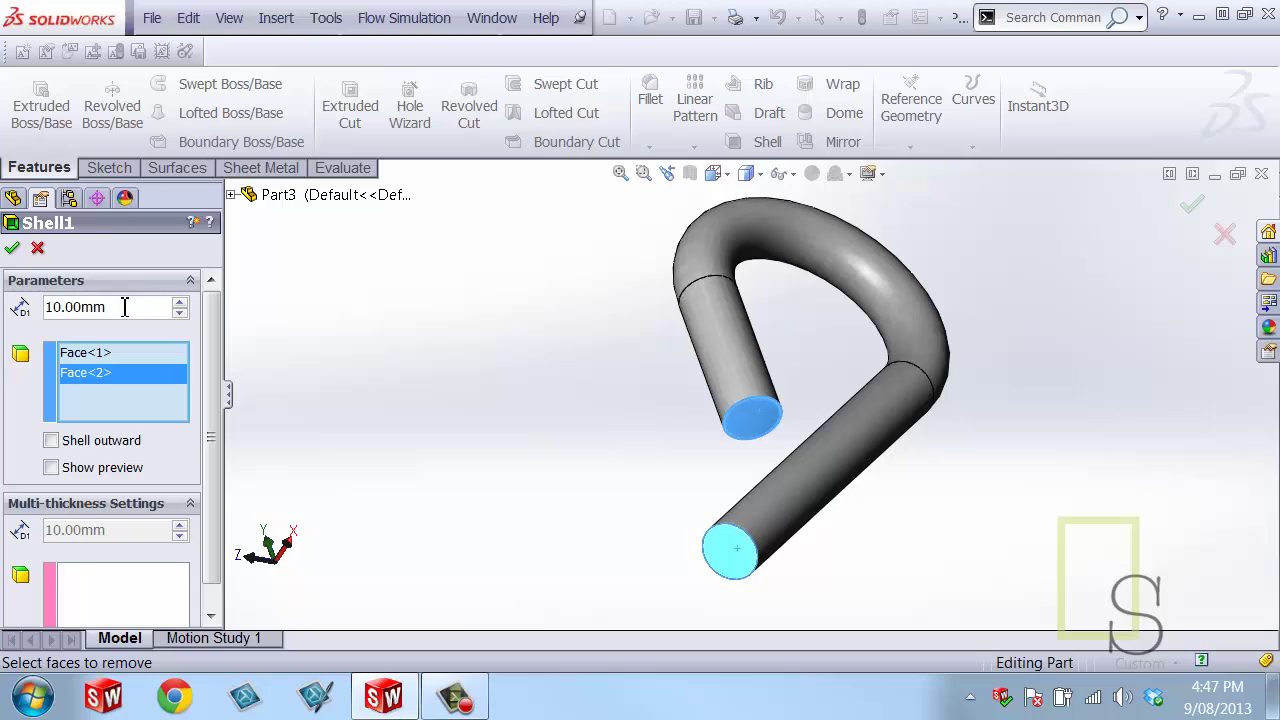
pyautogui.moveTo(126, 307); pyautogui.dragTo(4, 309)
pyautogui.write('5')
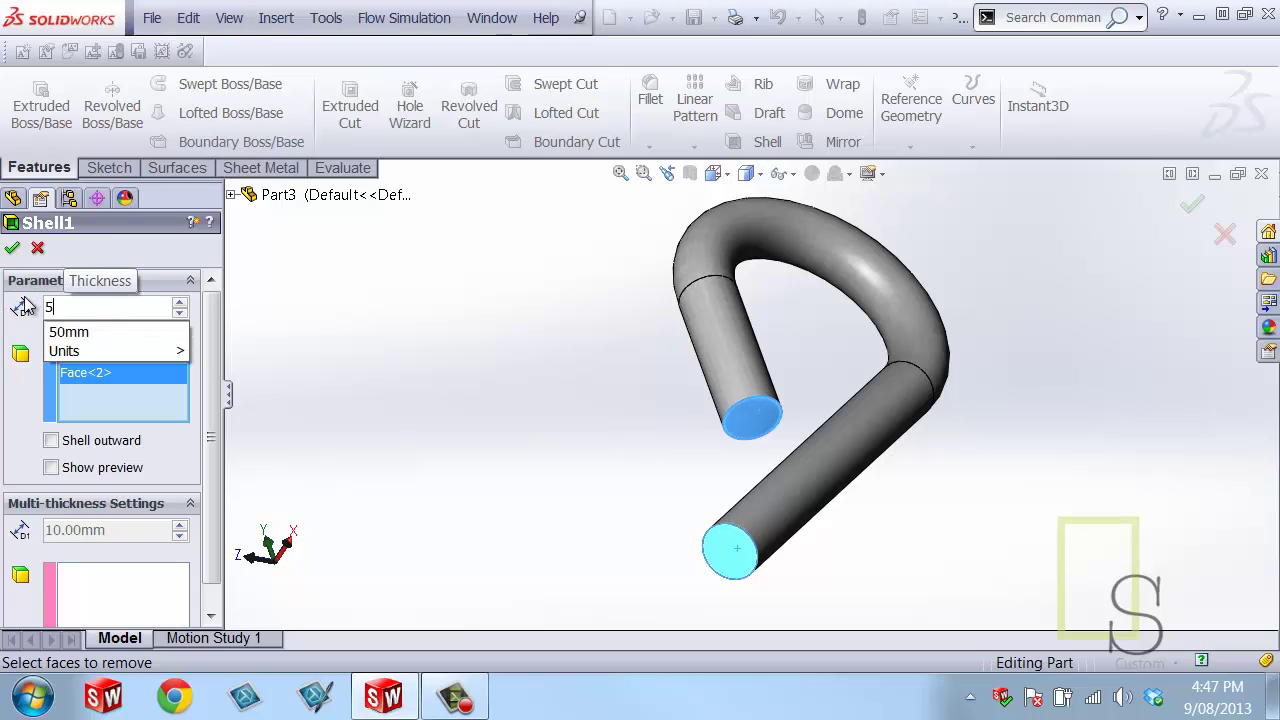
pyautogui.click(12, 248)
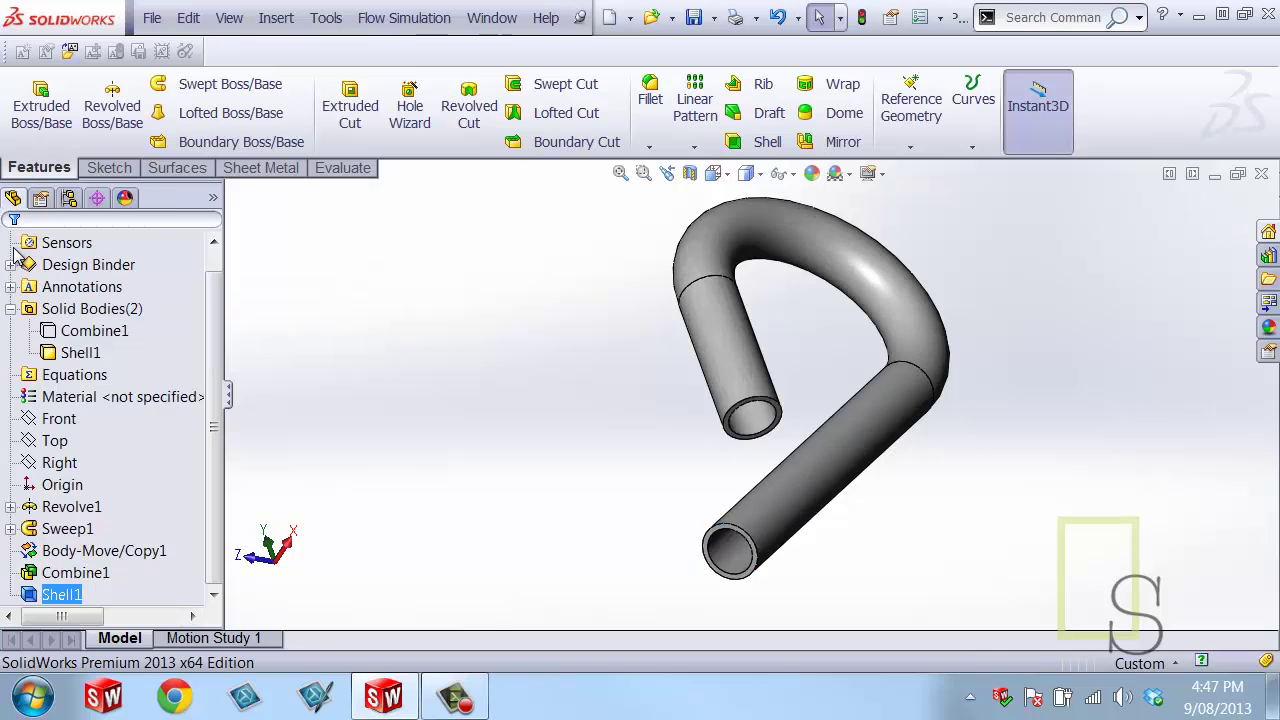
# - Hide the shelled tube body and show the Combine1 base body in its place
pyautogui.moveTo(523, 523); pyautogui.dragTo(548, 433, button='middle')
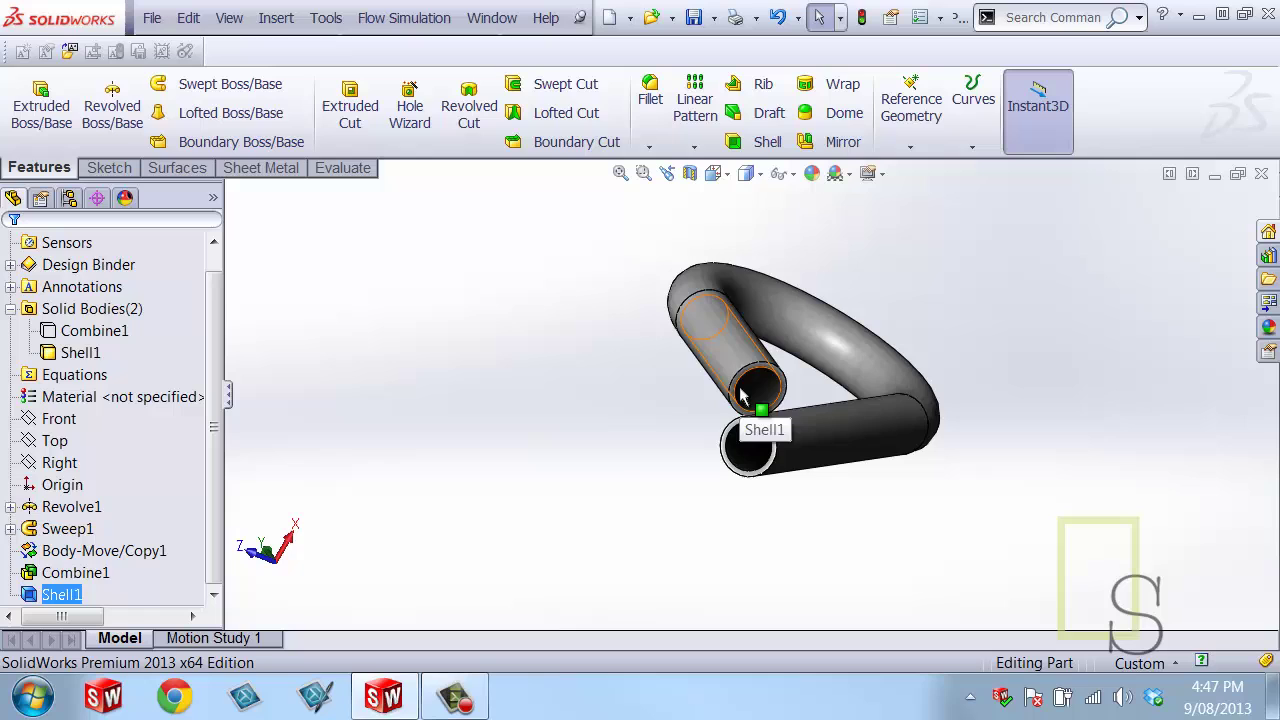
pyautogui.moveTo(742, 397); pyautogui.dragTo(768, 480, button='middle')
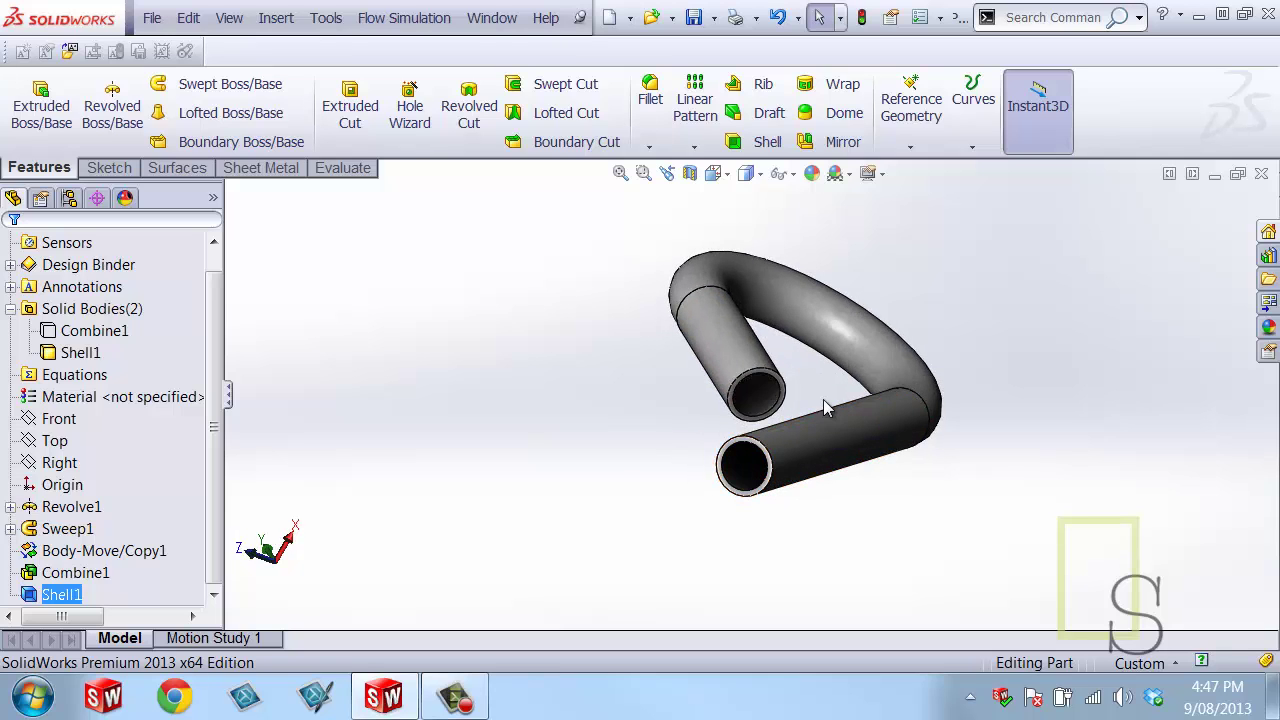
pyautogui.moveTo(559, 461); pyautogui.dragTo(222, 388, button='middle')
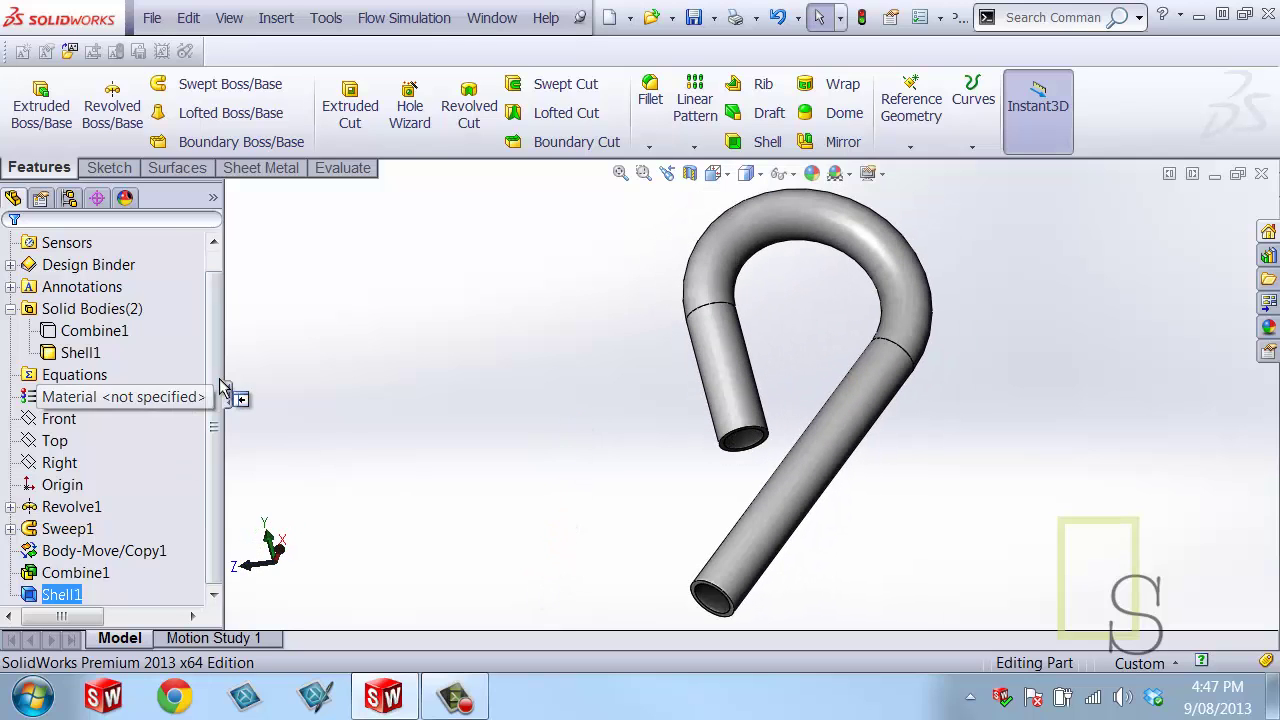
pyautogui.click(85, 355)
pyautogui.click(112, 318)
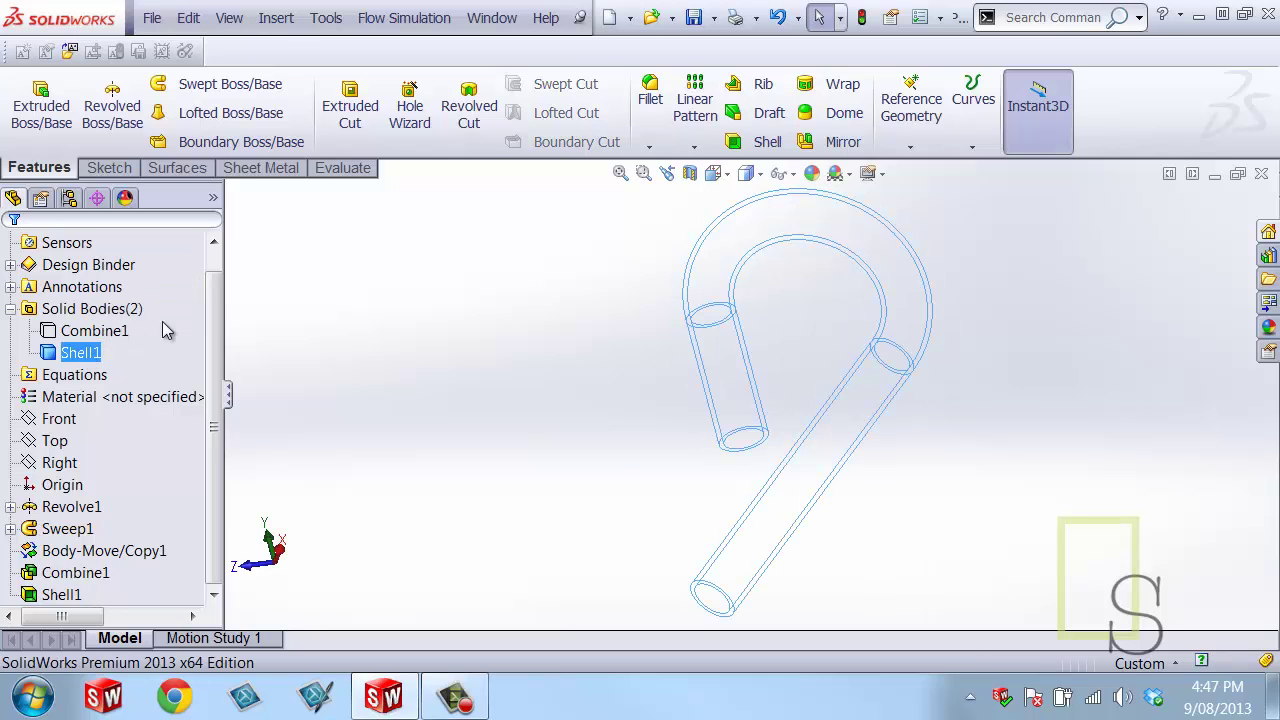
pyautogui.click(70, 331)
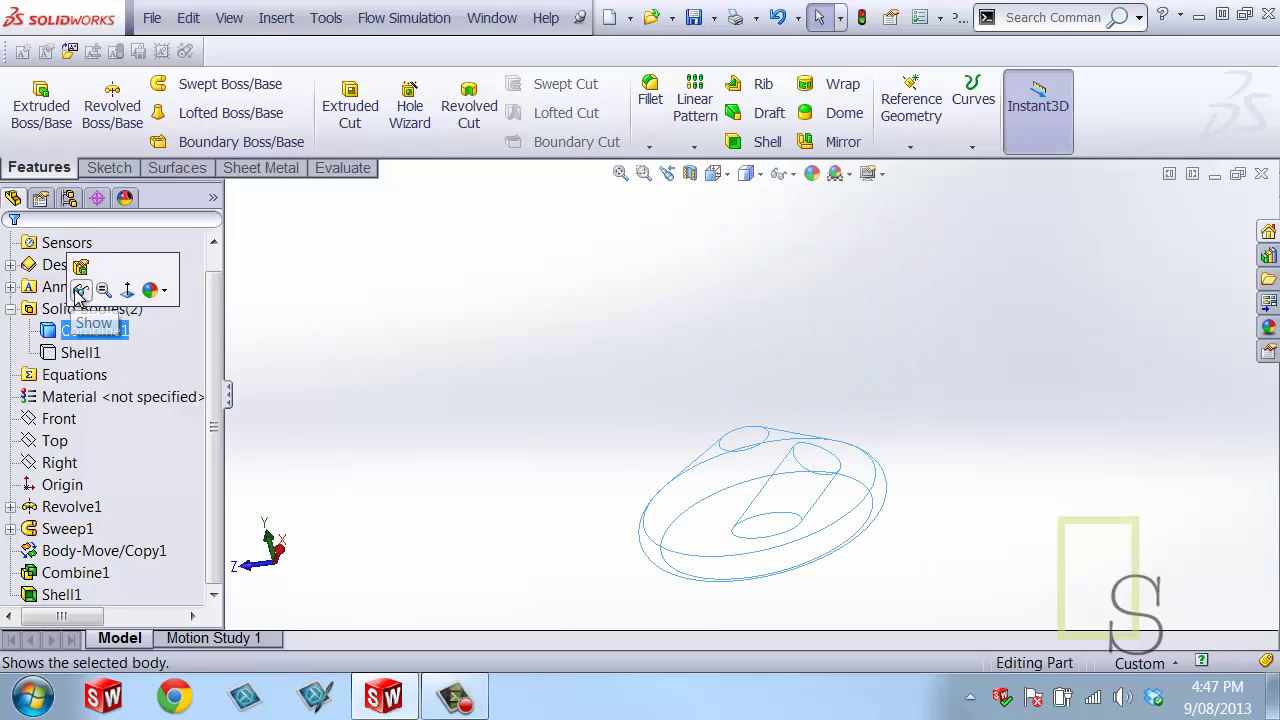
pyautogui.click(106, 293)
pyautogui.moveTo(434, 467); pyautogui.dragTo(590, 355, button='middle')
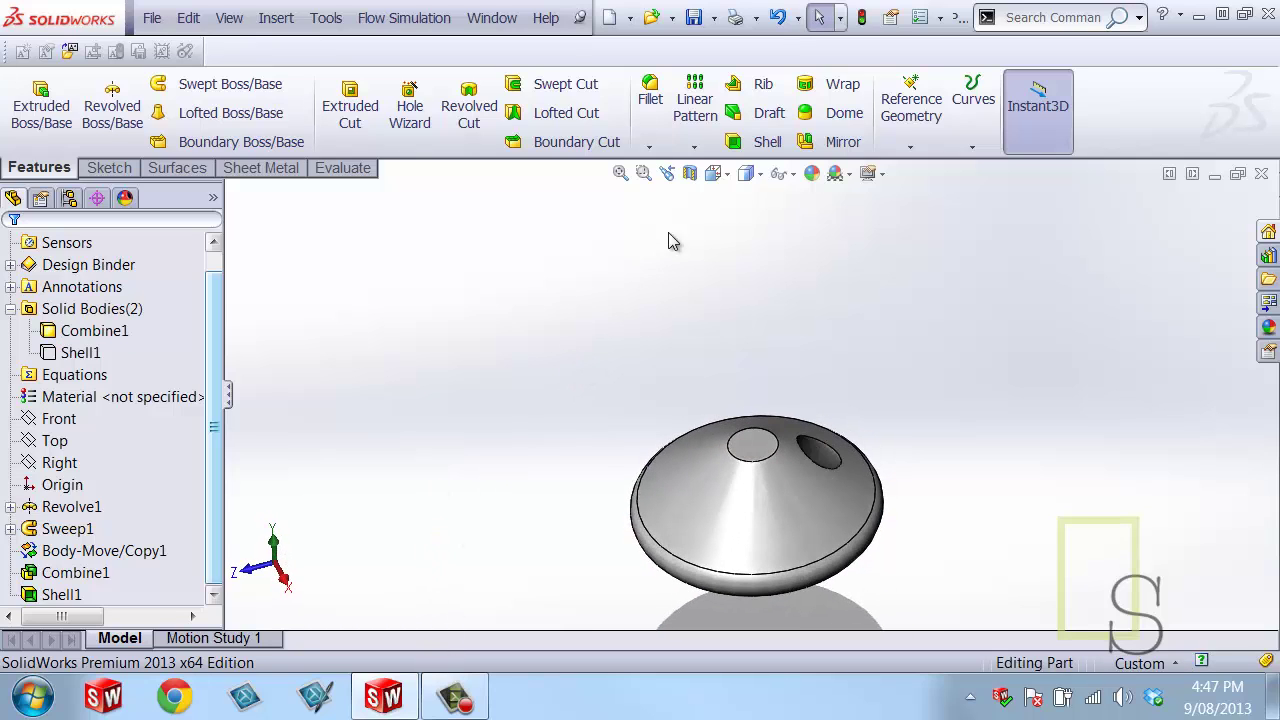
# - Shell the conical base with a 5 mm wall thickness, removing the small flat circular face at its apex
pyautogui.click(733, 147)
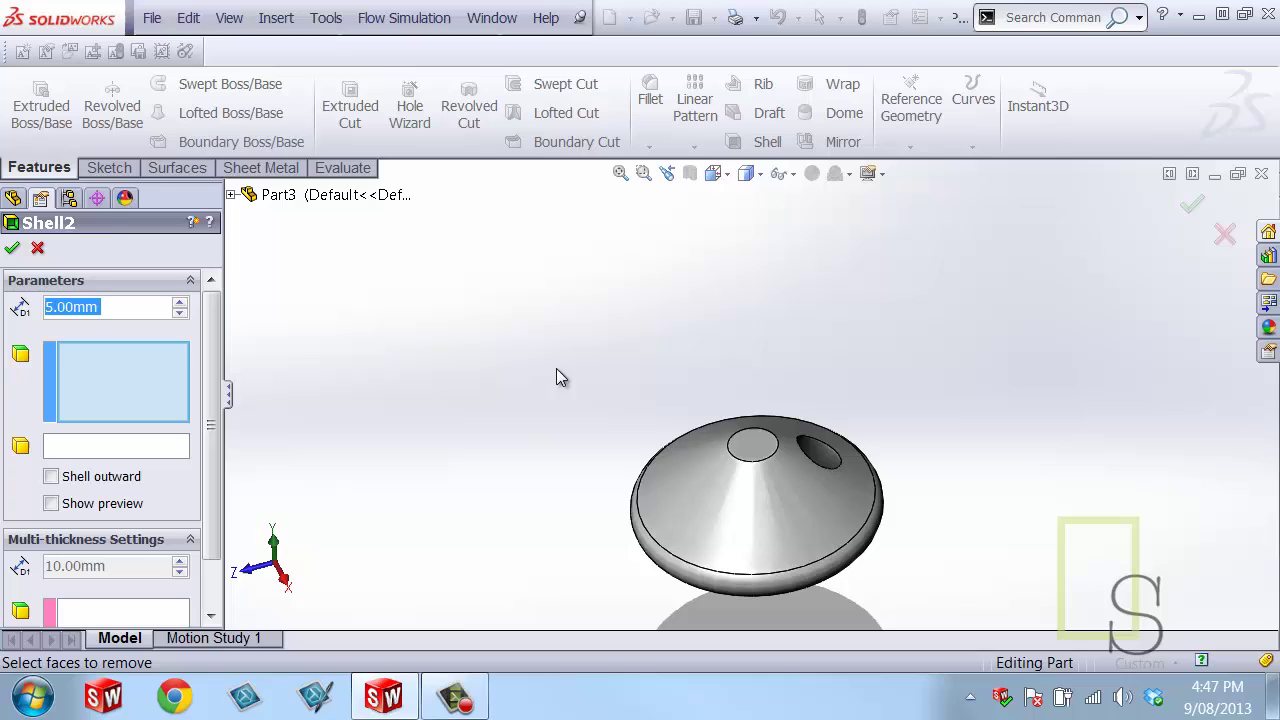
pyautogui.moveTo(556, 368); pyautogui.dragTo(526, 396, button='middle')
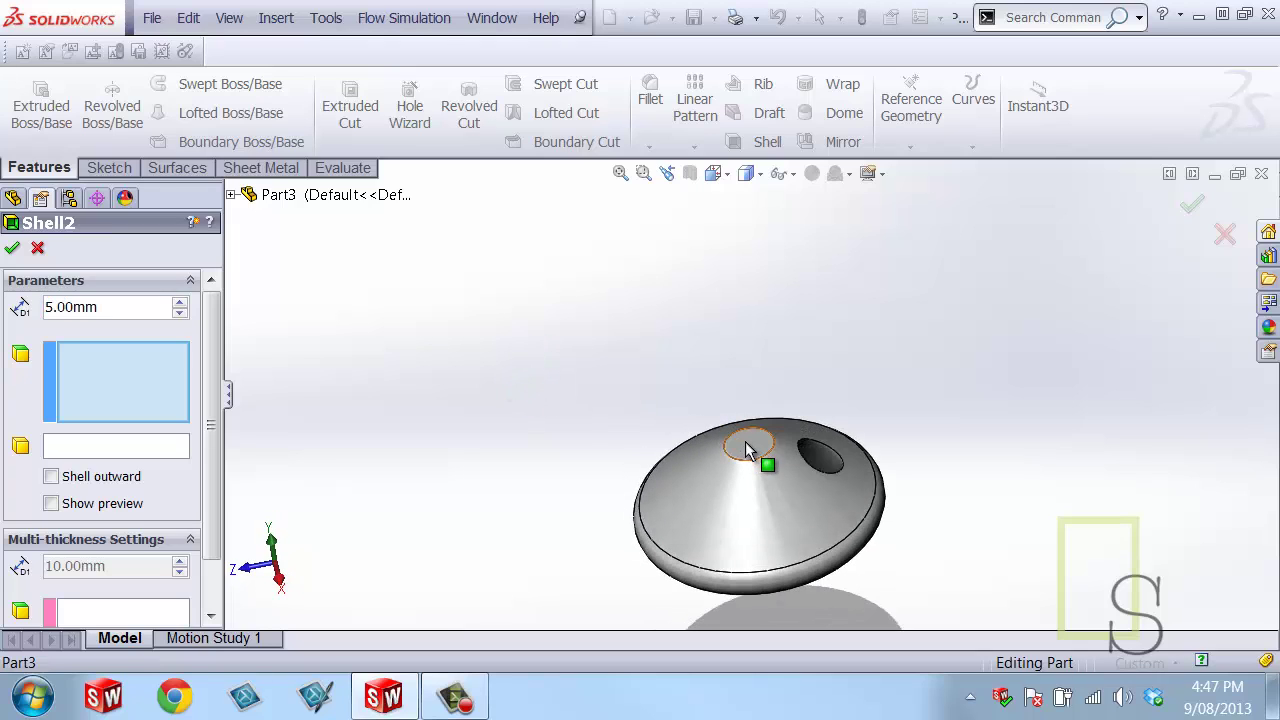
pyautogui.click(749, 443)
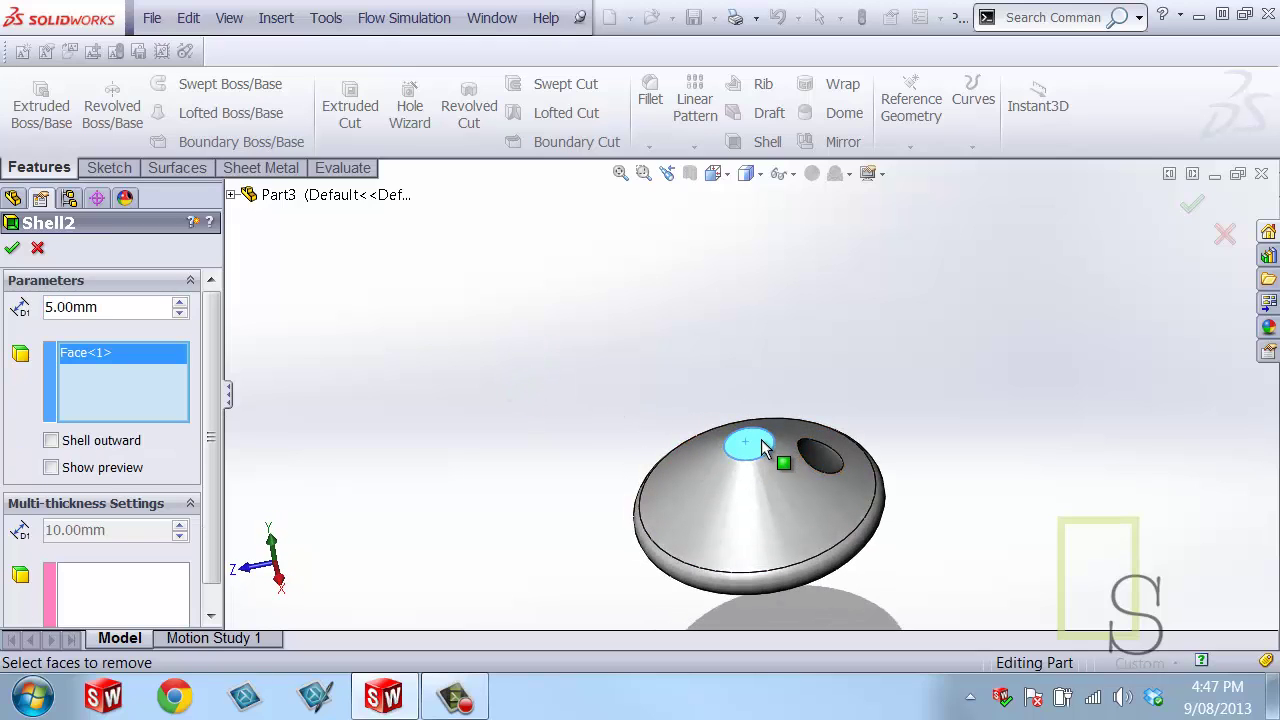
pyautogui.click(13, 250)
pyautogui.moveTo(469, 370); pyautogui.dragTo(491, 394, button='middle')
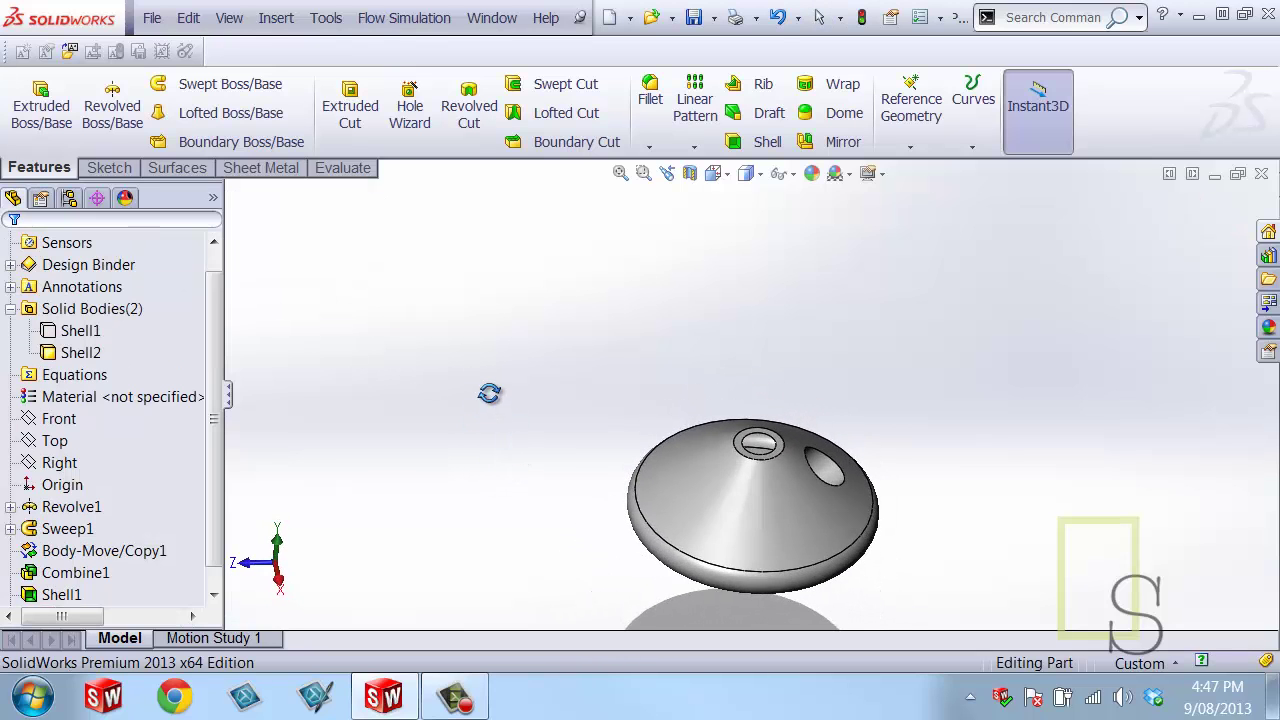
# - Examine the inside of the shelled base with a temporary section view on the Right plane
pyautogui.click(689, 174)
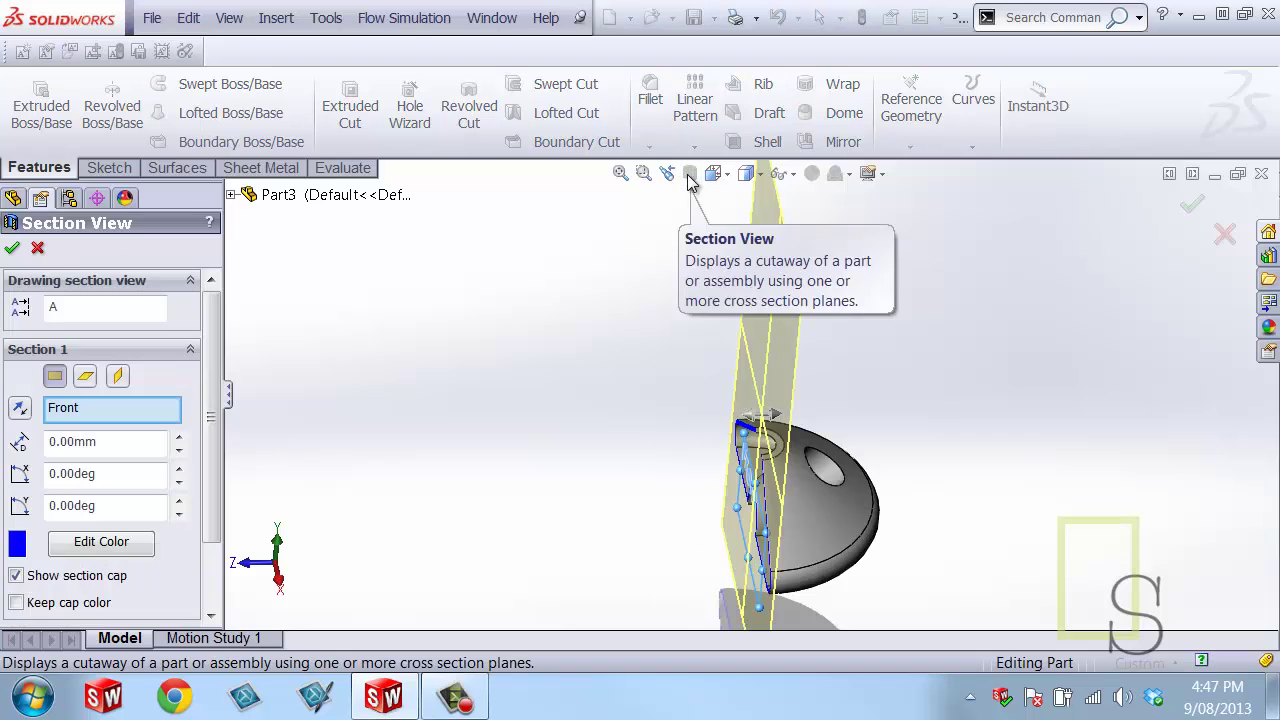
pyautogui.click(117, 376)
pyautogui.moveTo(340, 445)
pyautogui.mouseDown(button='middle')
pyautogui.moveTo(351, 466)
pyautogui.moveTo(337, 429)
pyautogui.mouseUp(button='middle')
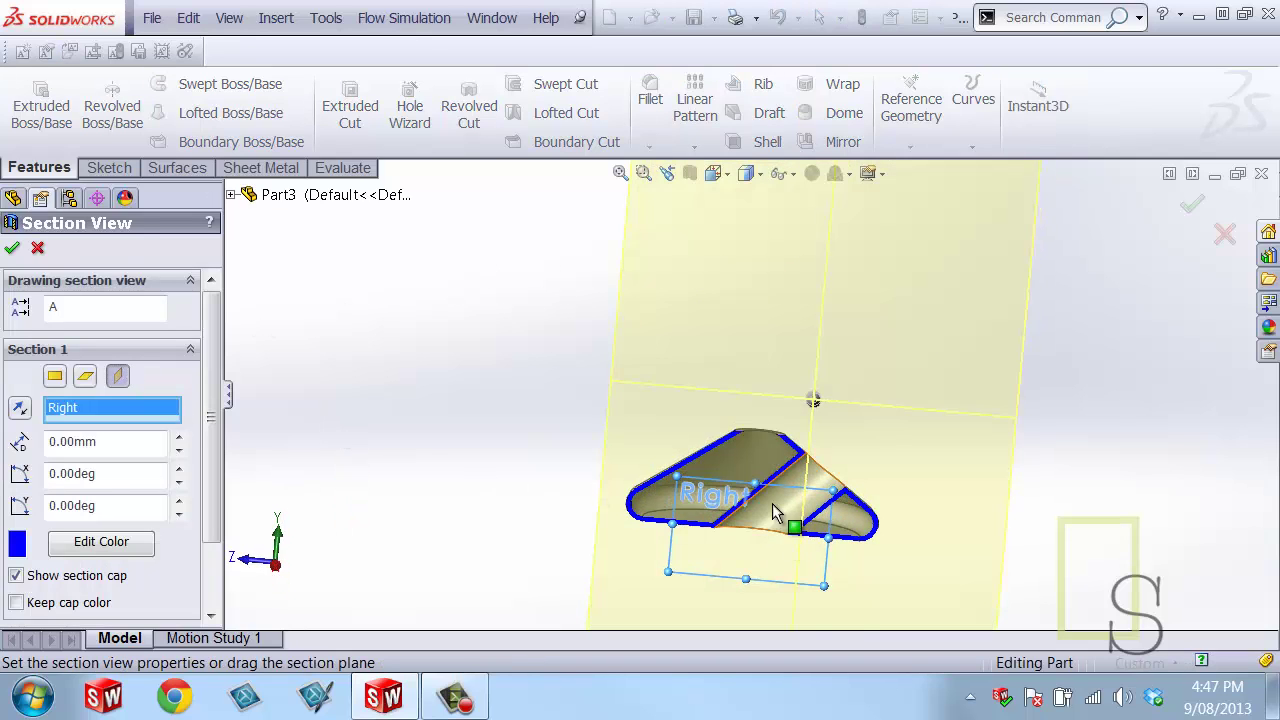
pyautogui.scroll(-3, 775, 513)
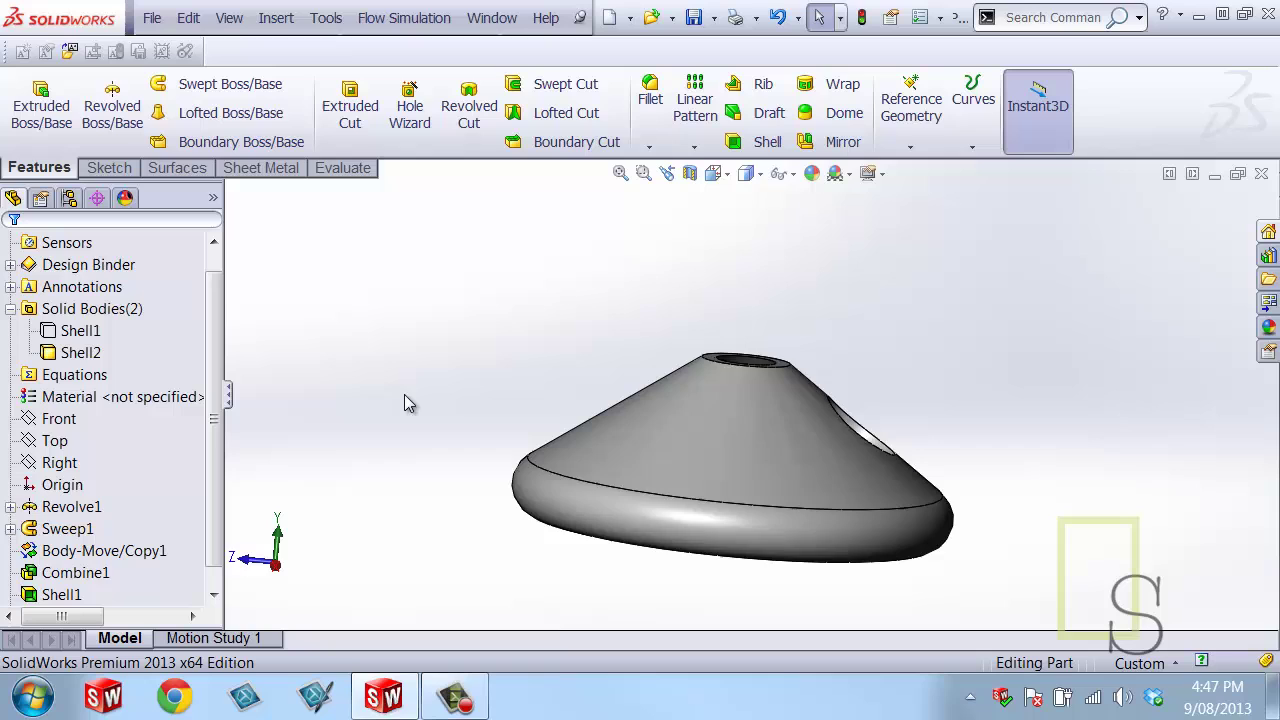
# - Edit the base's Shell2 feature to also remove the cylindrical inner face of the angled tube hole
pyautogui.moveTo(409, 403); pyautogui.dragTo(243, 443, button='middle')
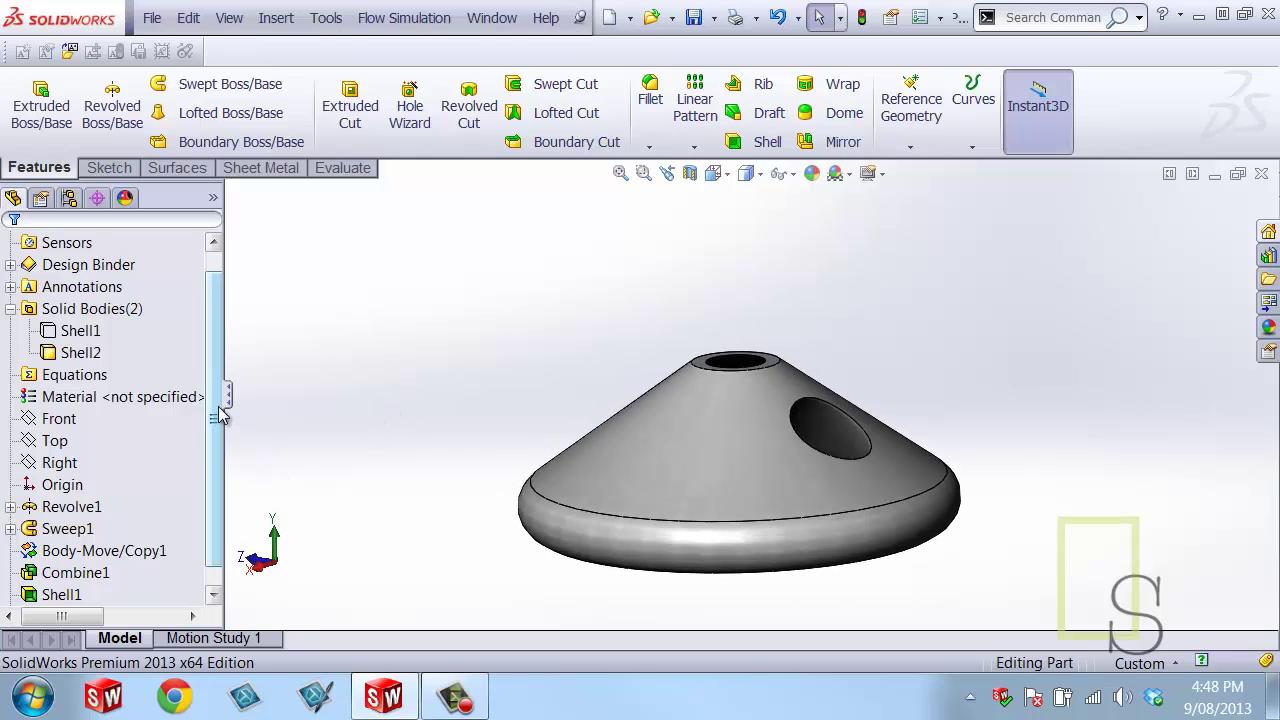
pyautogui.scroll(-1, 220, 415)
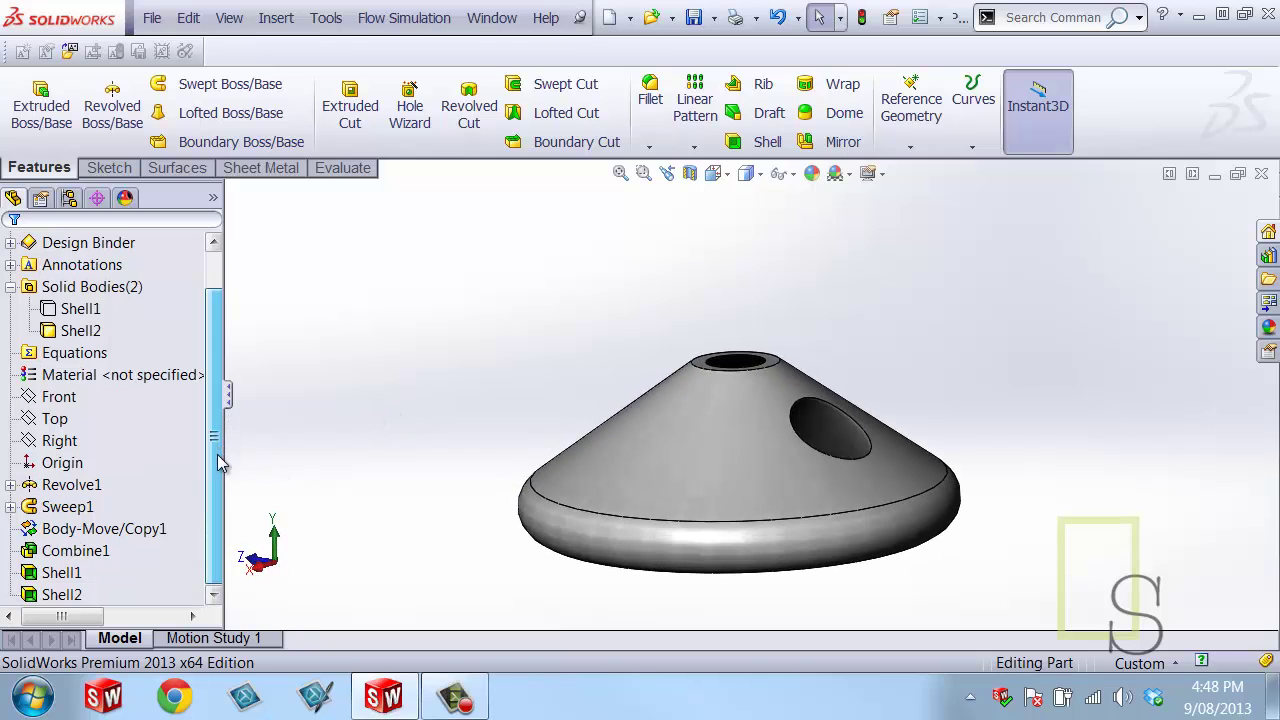
pyautogui.rightClick(55, 595)
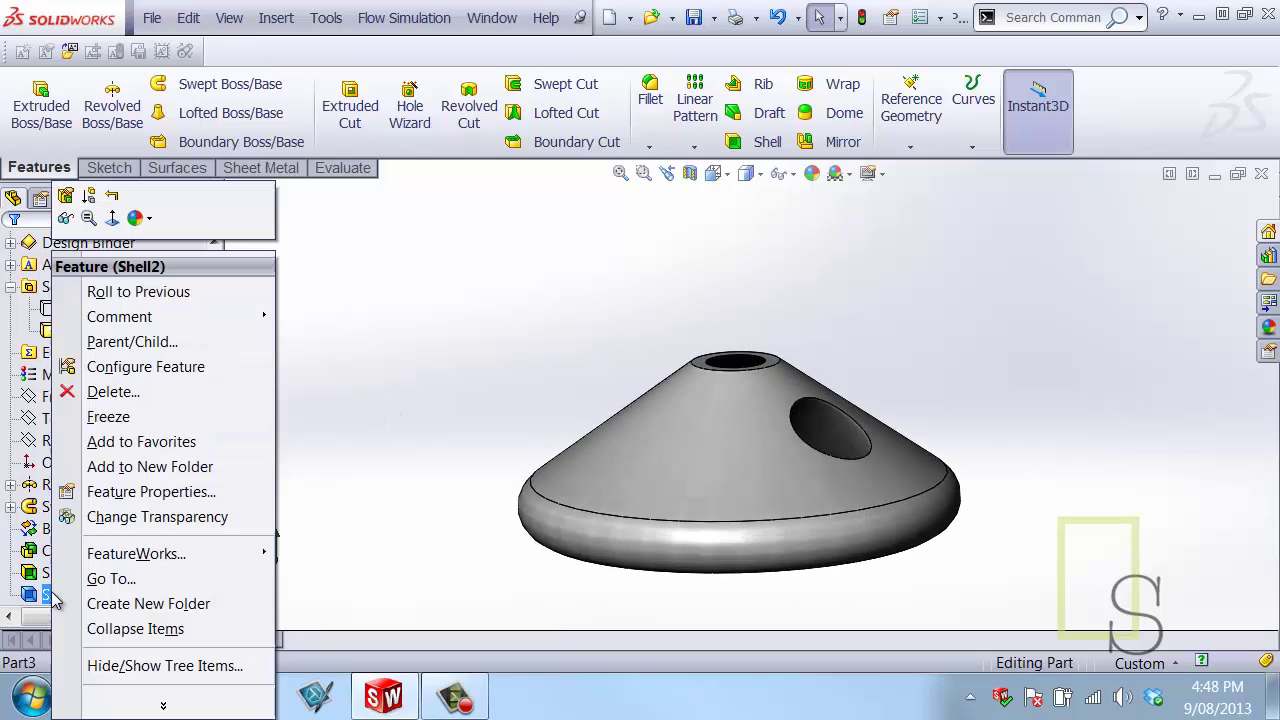
pyautogui.click(66, 197)
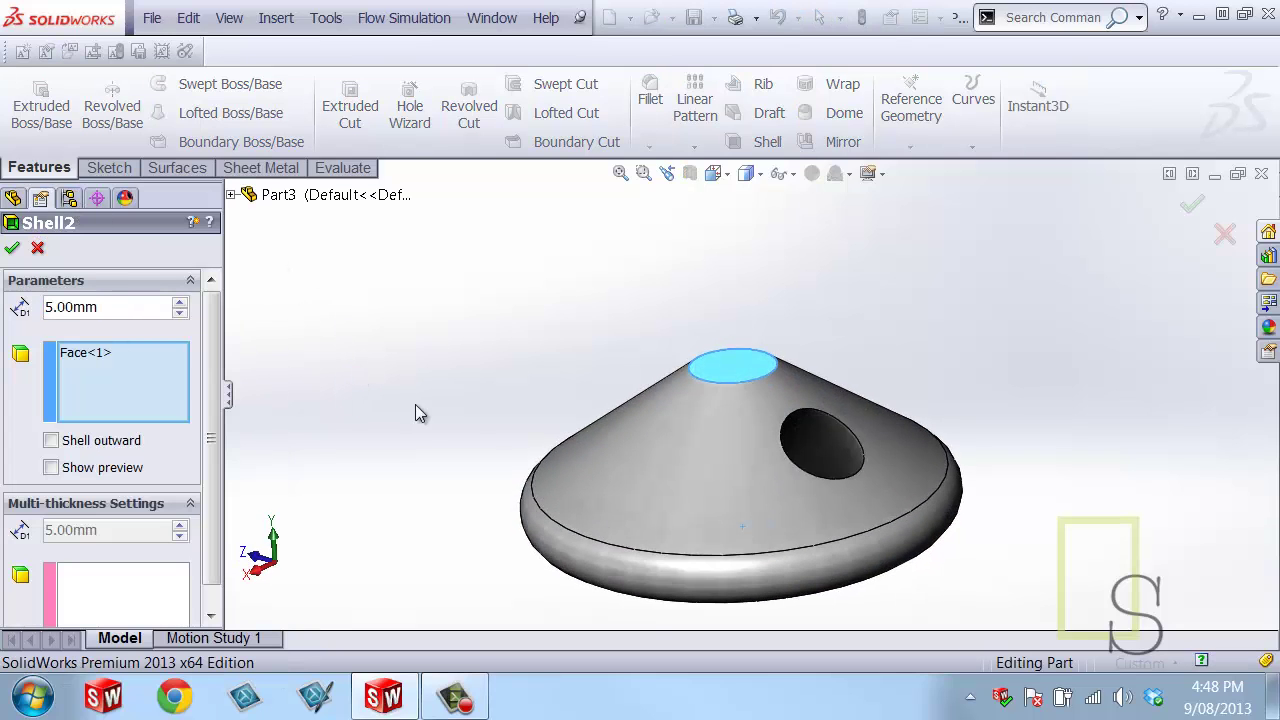
pyautogui.click(813, 441)
pyautogui.click(14, 250)
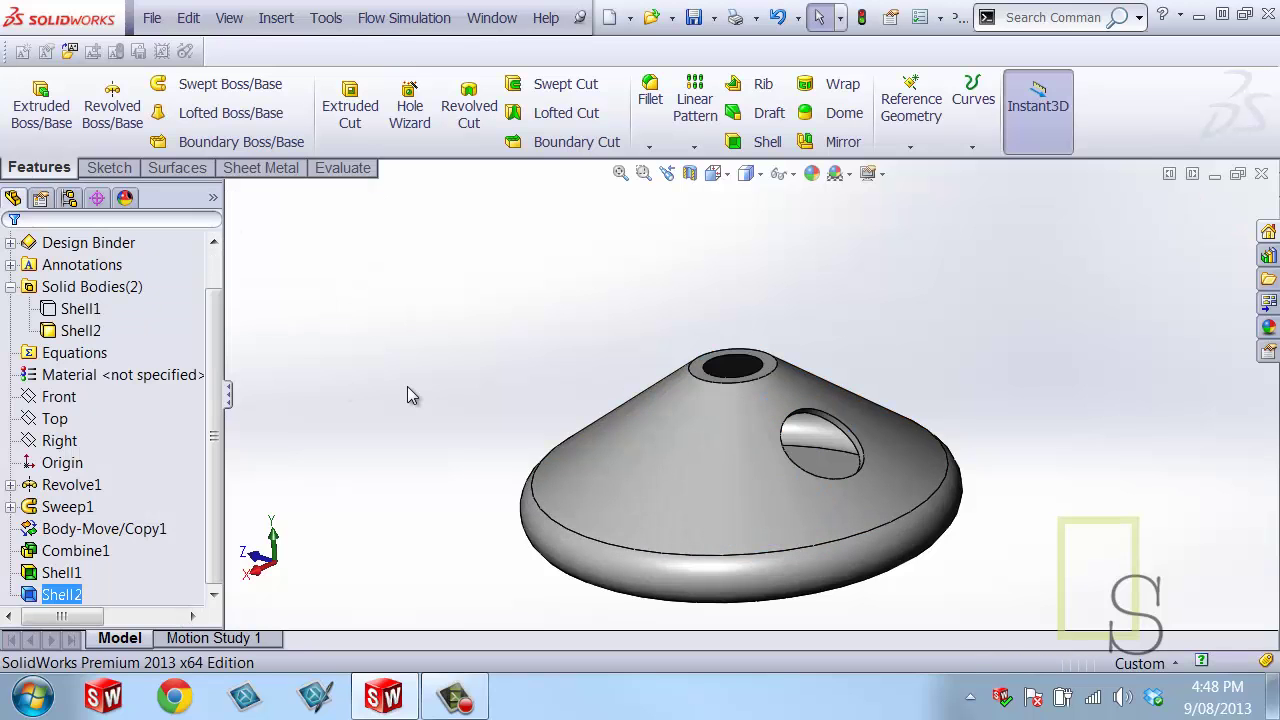
pyautogui.moveTo(407, 386); pyautogui.dragTo(419, 356, button='middle')
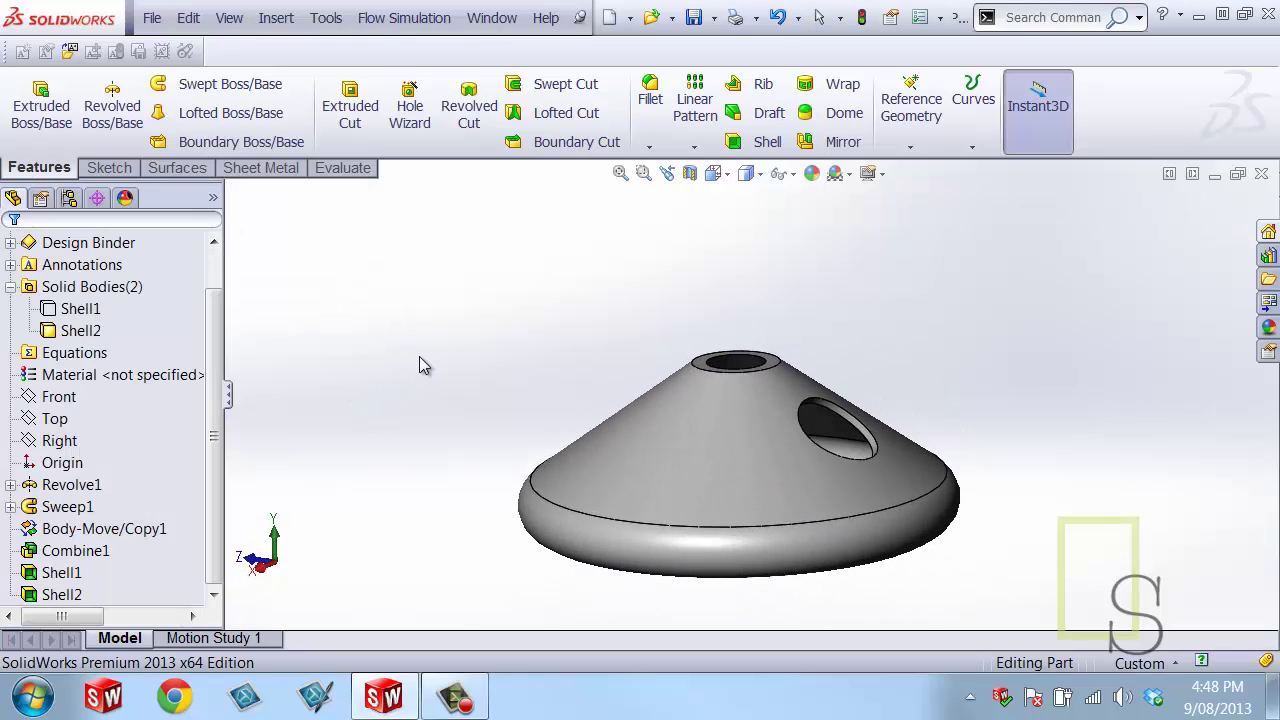
# - Examine the wall thickness and hole openings of the re-shelled base with a temporary section view on the Right plane
pyautogui.click(690, 173)
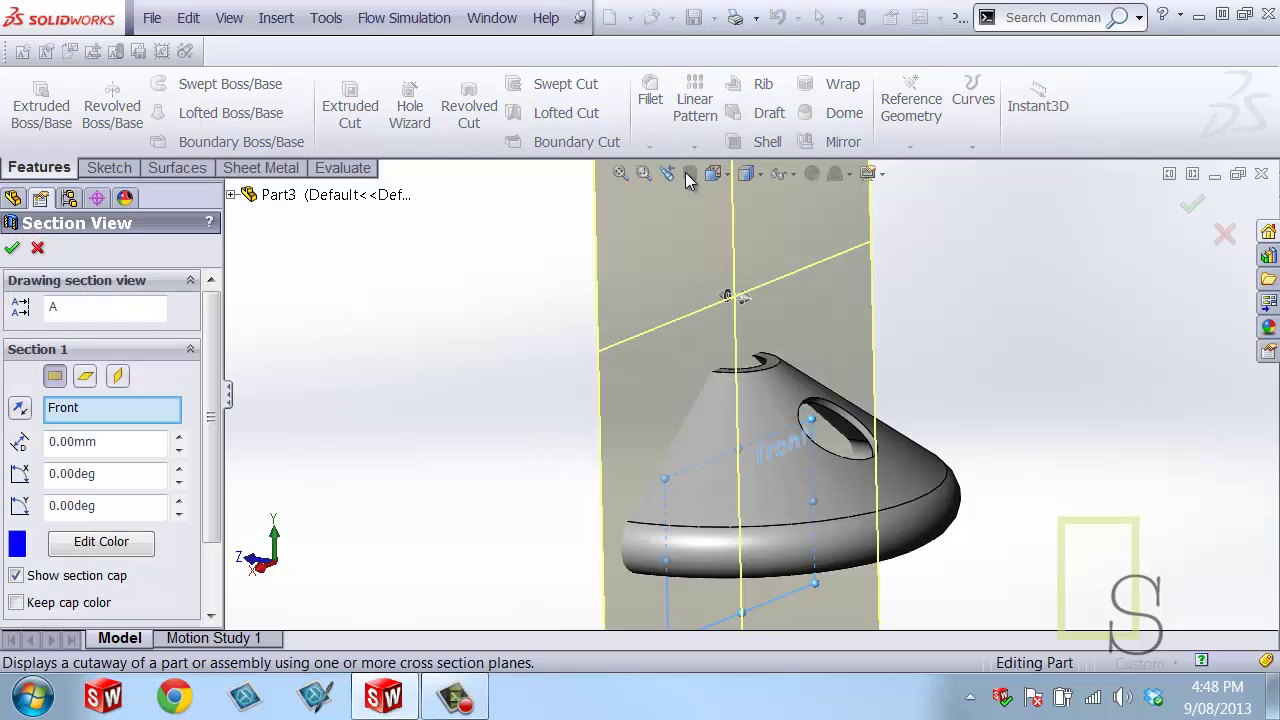
pyautogui.click(117, 376)
pyautogui.moveTo(383, 449); pyautogui.dragTo(428, 439, button='middle')
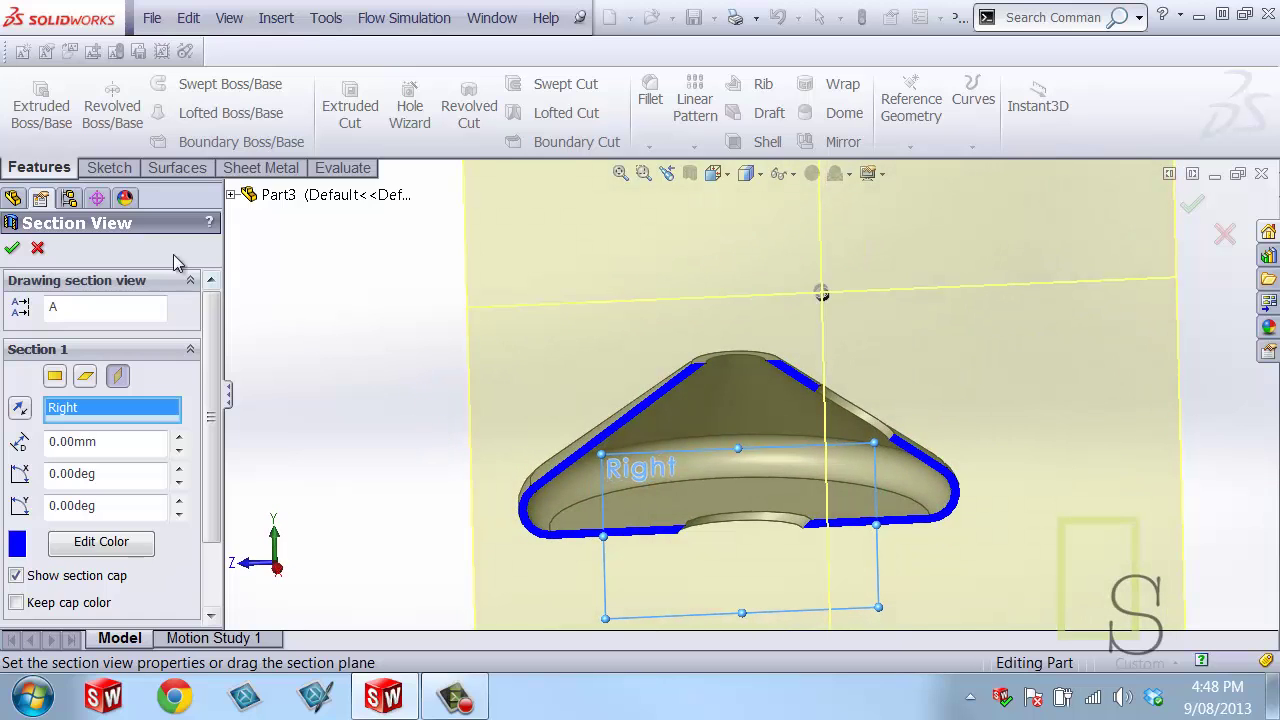
pyautogui.click(40, 251)
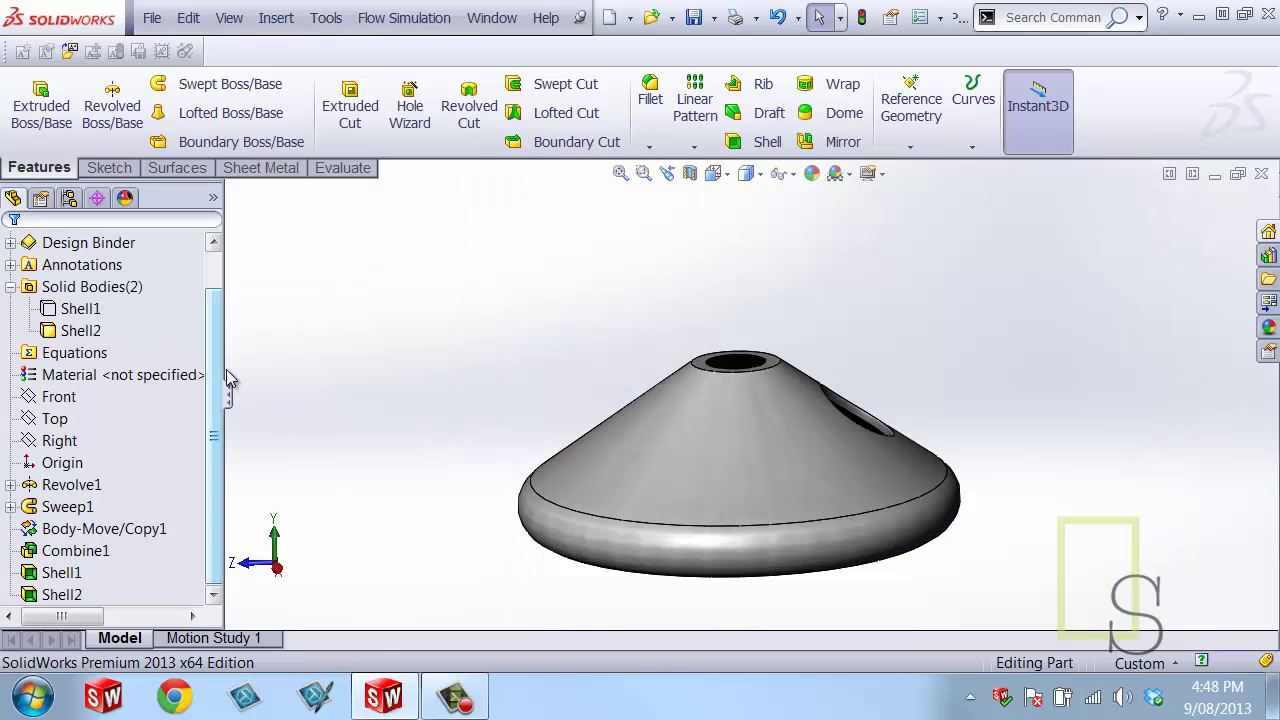
# - Show the hidden Shell1 tube body together with the base
pyautogui.click(80, 308)
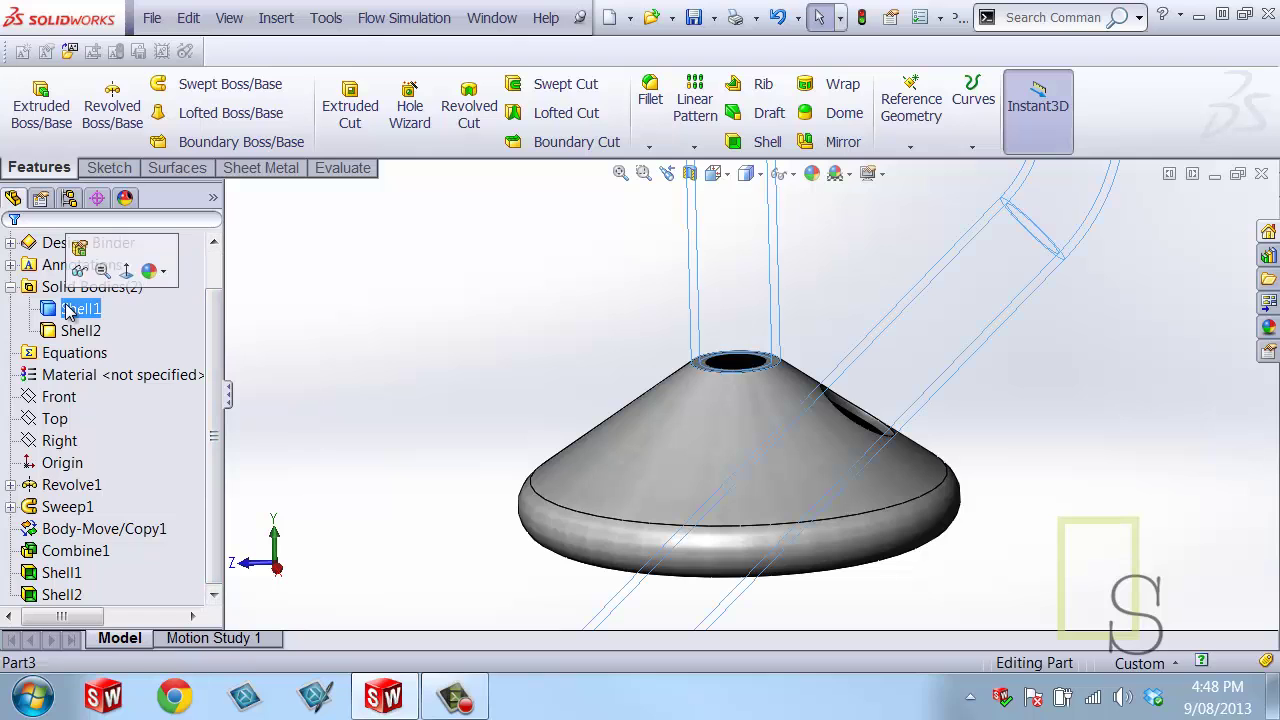
pyautogui.click(79, 272)
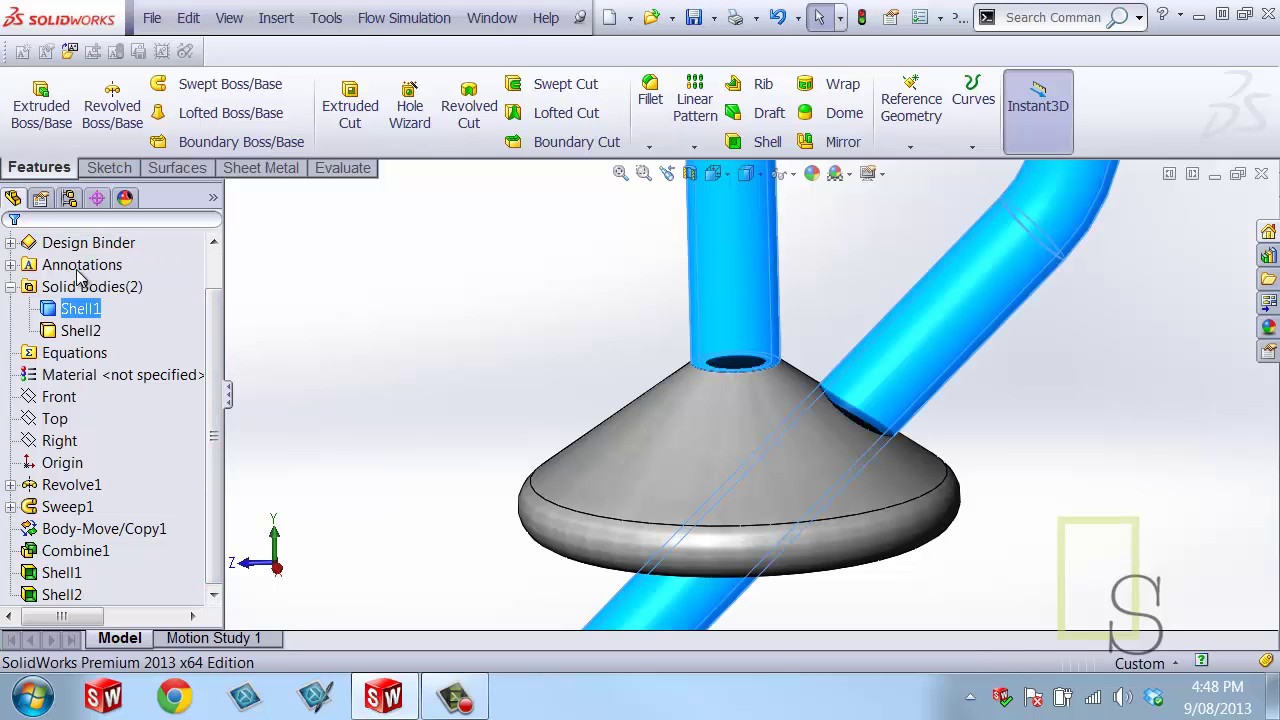
pyautogui.click(422, 352)
pyautogui.moveTo(418, 391); pyautogui.dragTo(411, 422, button='middle')
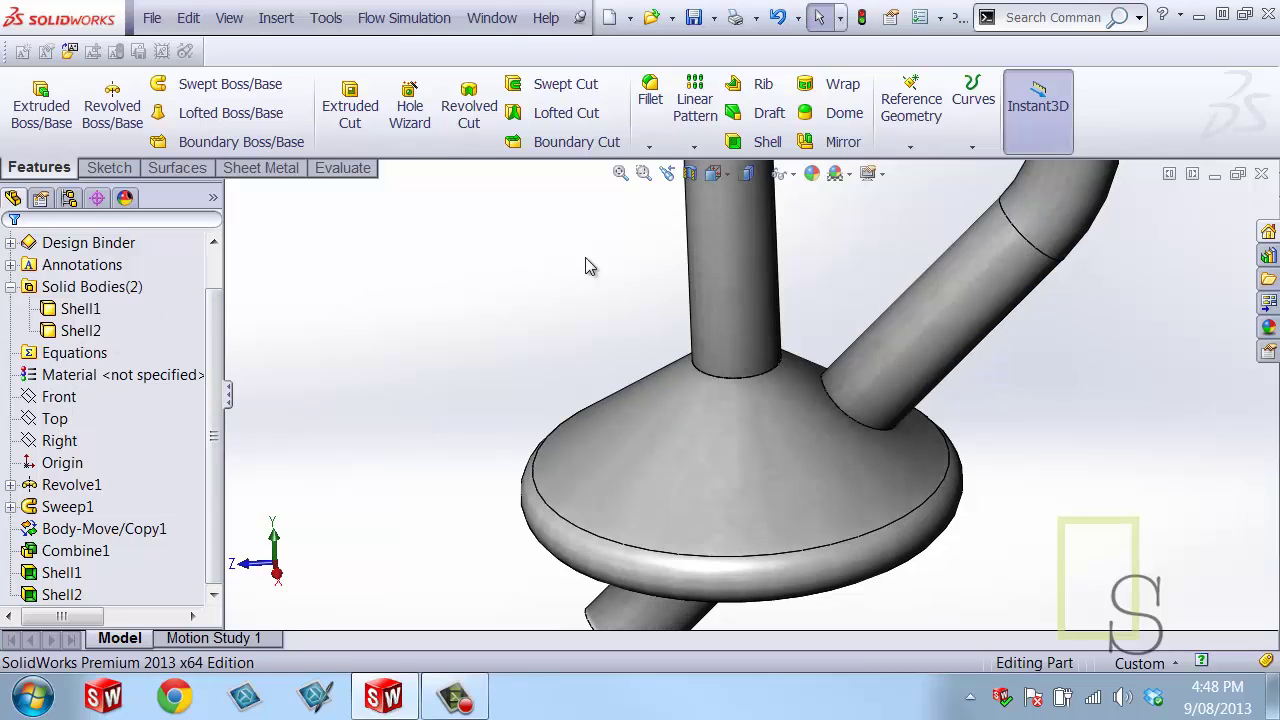
# - Apply a section view on the Right plane through both the tube and the base
pyautogui.click(747, 174)
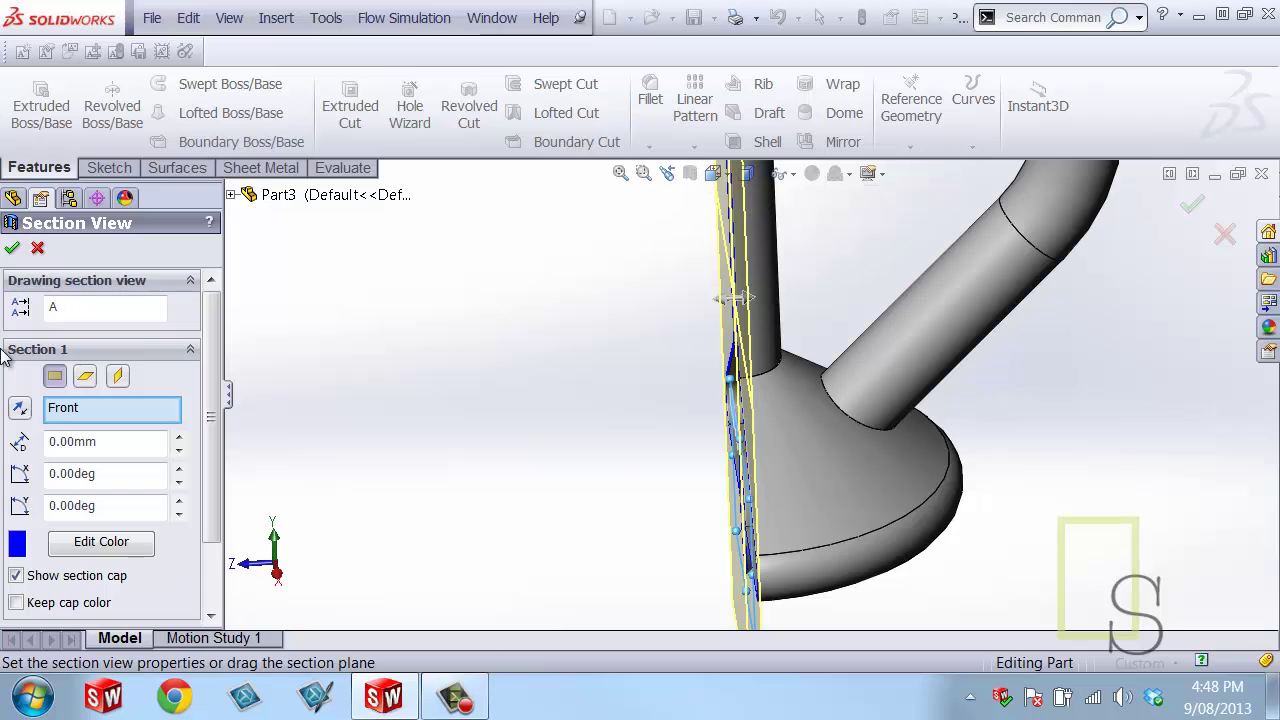
pyautogui.click(117, 377)
pyautogui.click(12, 250)
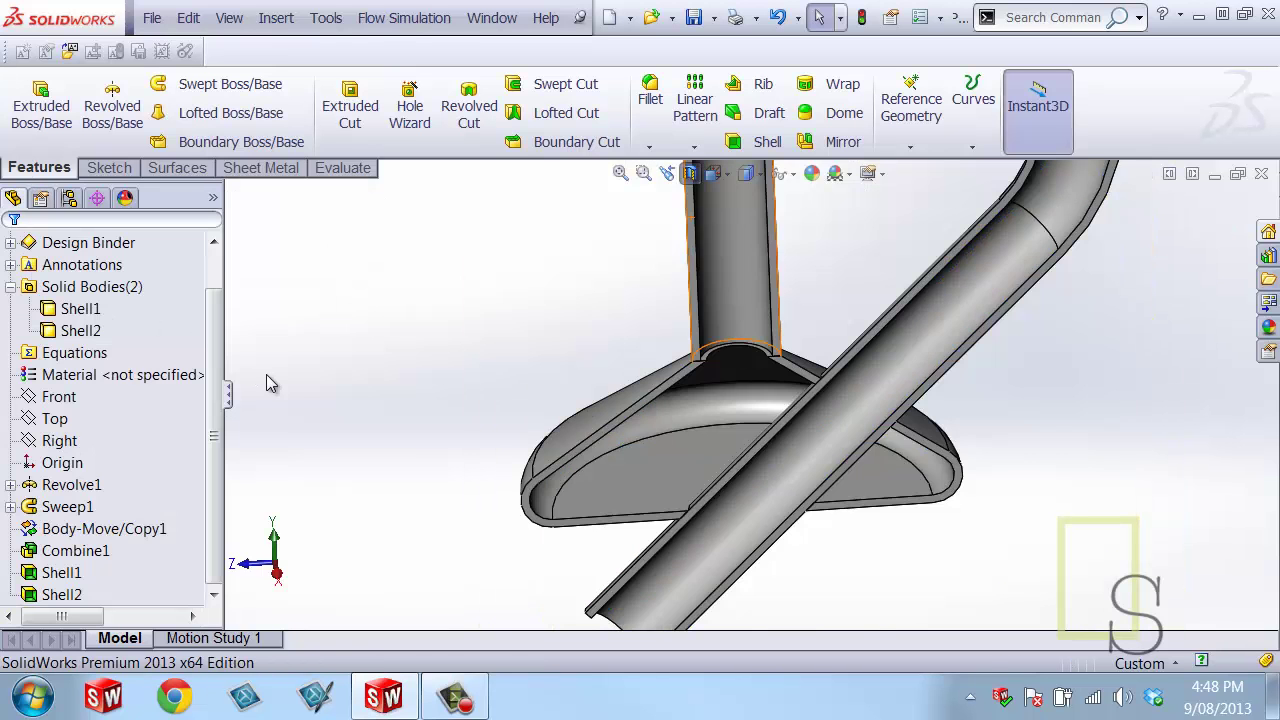
pyautogui.moveTo(384, 368); pyautogui.dragTo(577, 515, button='middle')
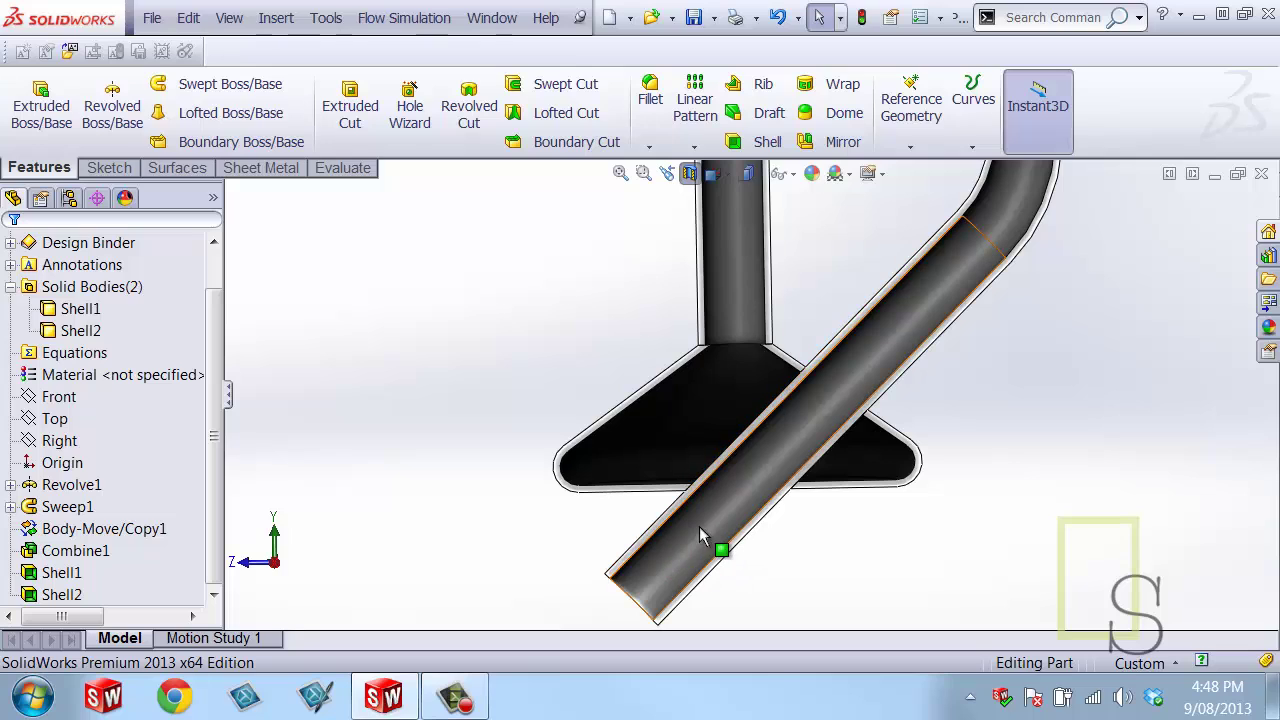
# - Sketch a horizontal line on the Right plane along the base's underside, through the origin and past both sides of the base
pyautogui.click(60, 441)
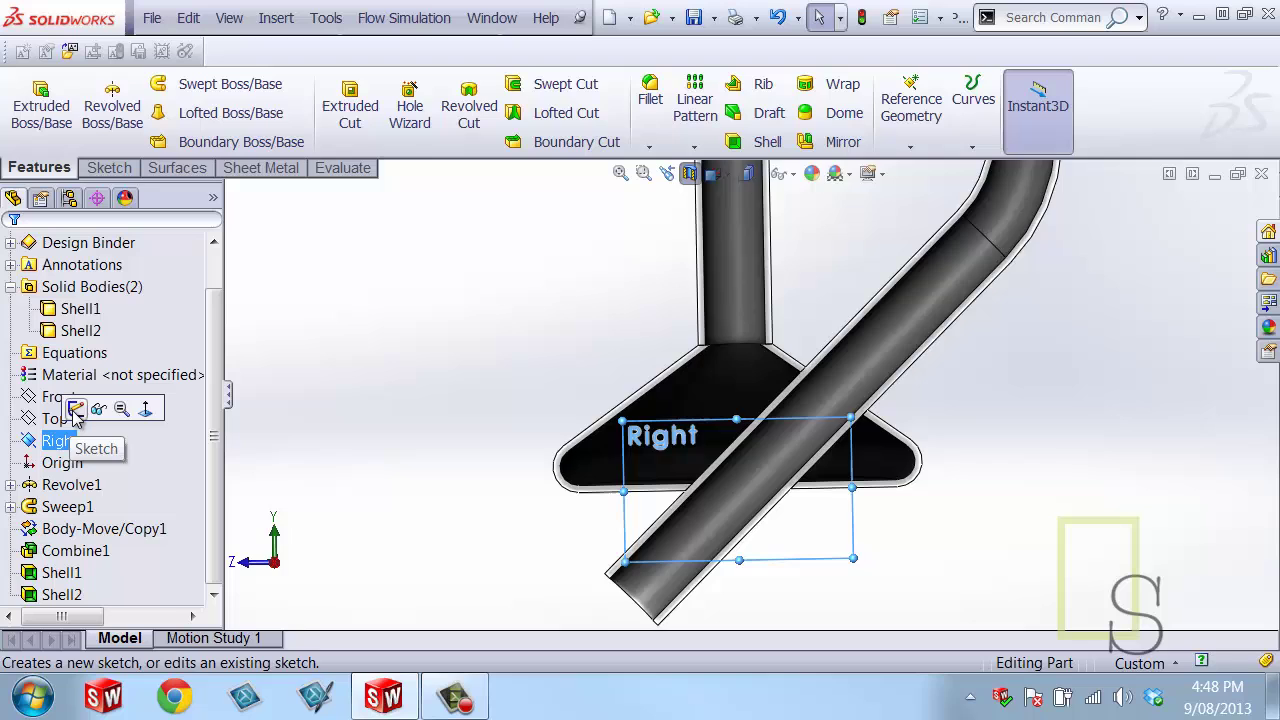
pyautogui.click(75, 410)
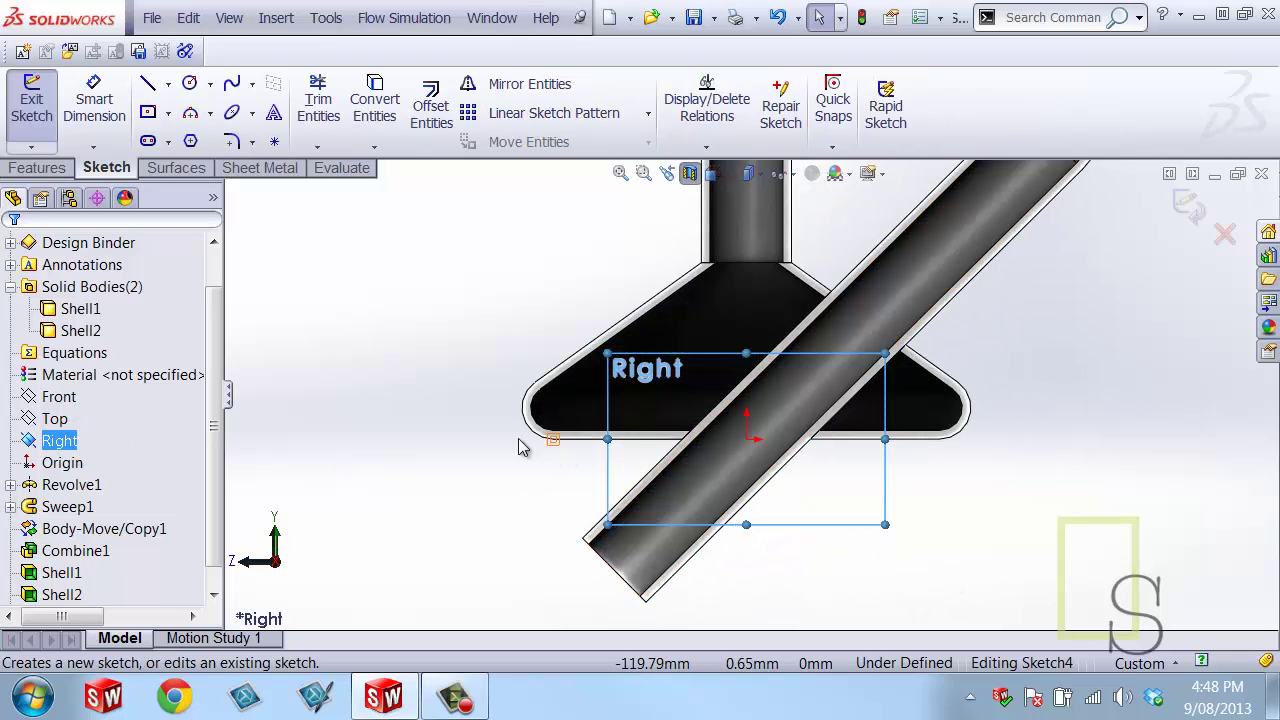
pyautogui.moveTo(466, 437); pyautogui.dragTo(410, 440, button='right')
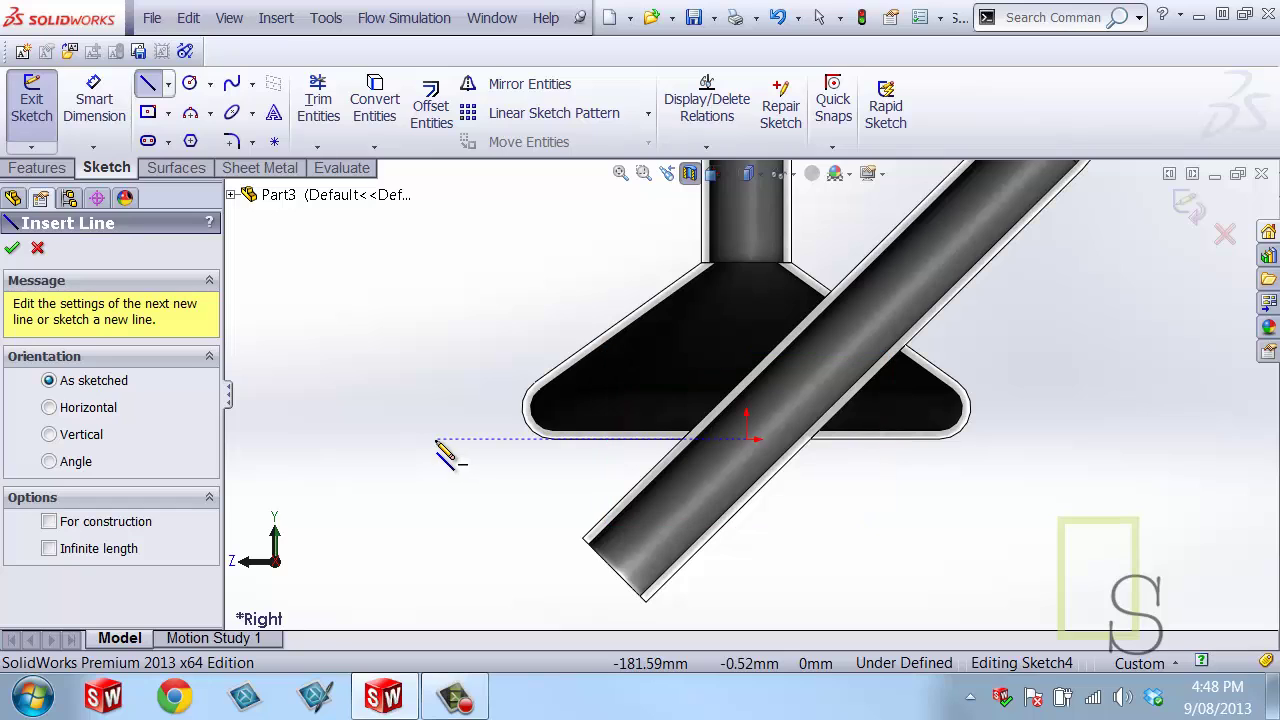
pyautogui.click(436, 440)
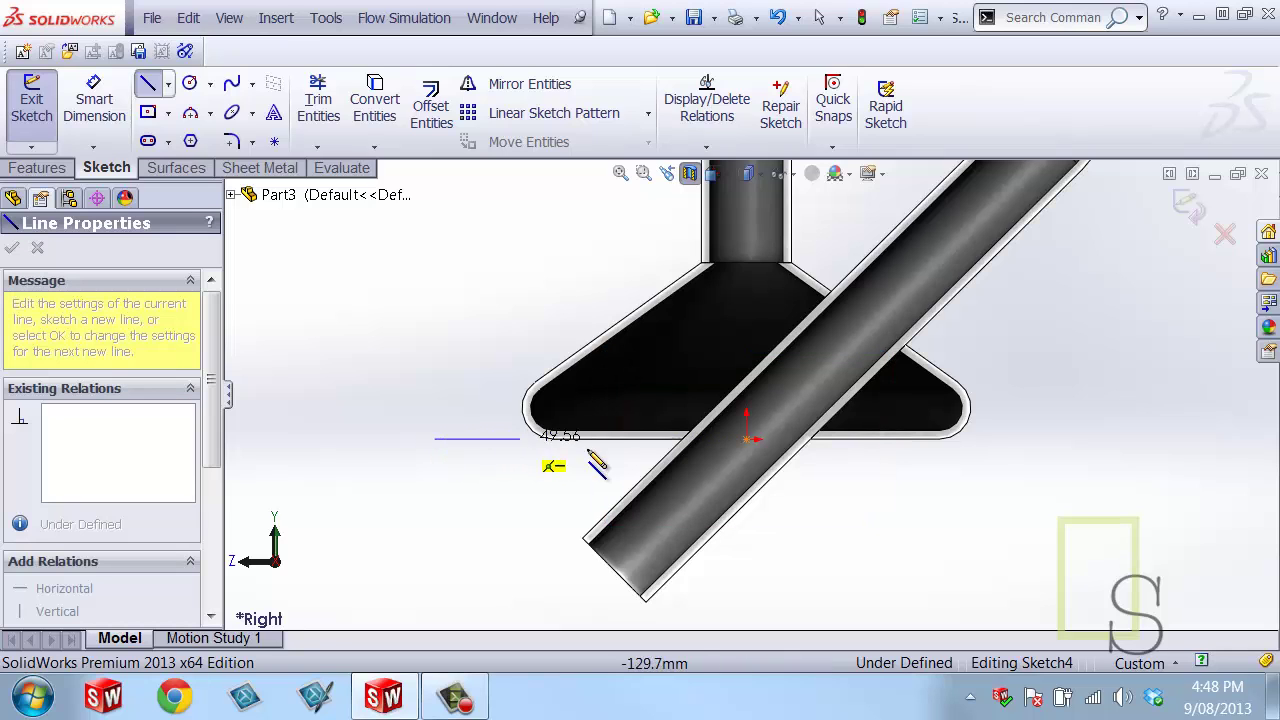
pyautogui.click(1071, 439)
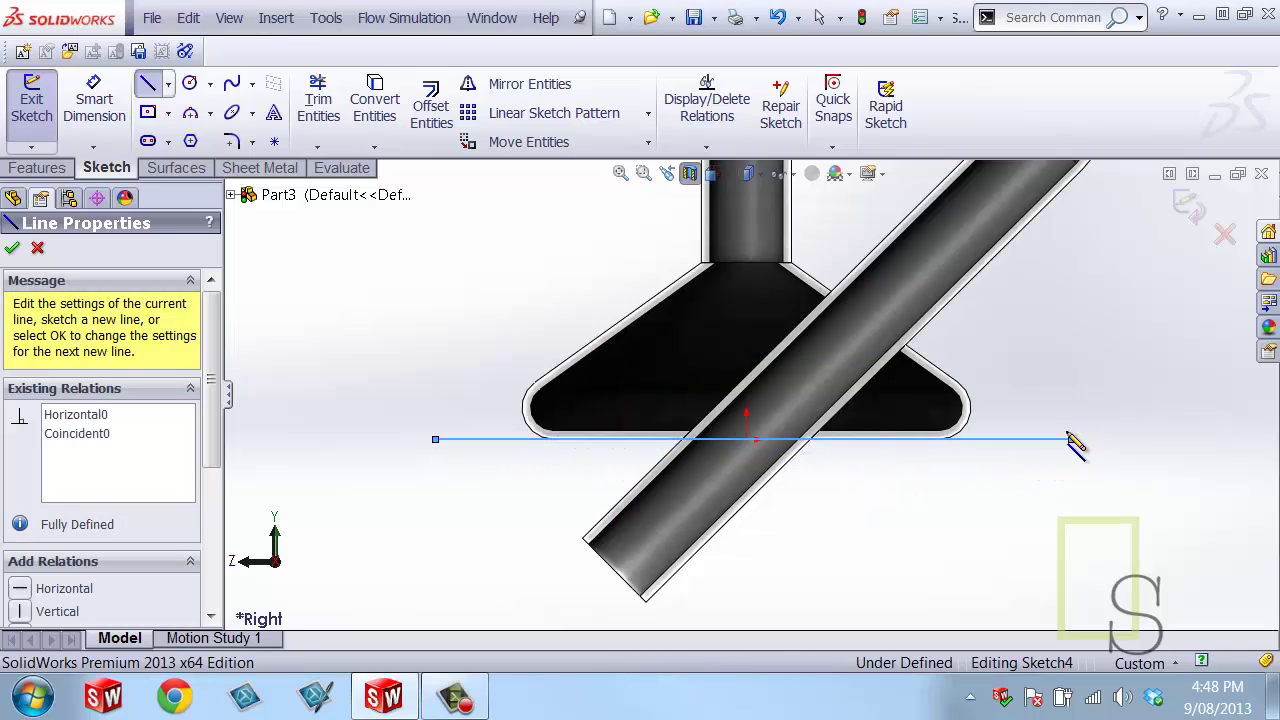
pyautogui.click(1190, 205)
# - Cut off the tube end below the base with an Extruded Cut from the line, Through All in both directions with the cut side flipped
pyautogui.moveTo(1017, 491); pyautogui.dragTo(1002, 543, button='middle')
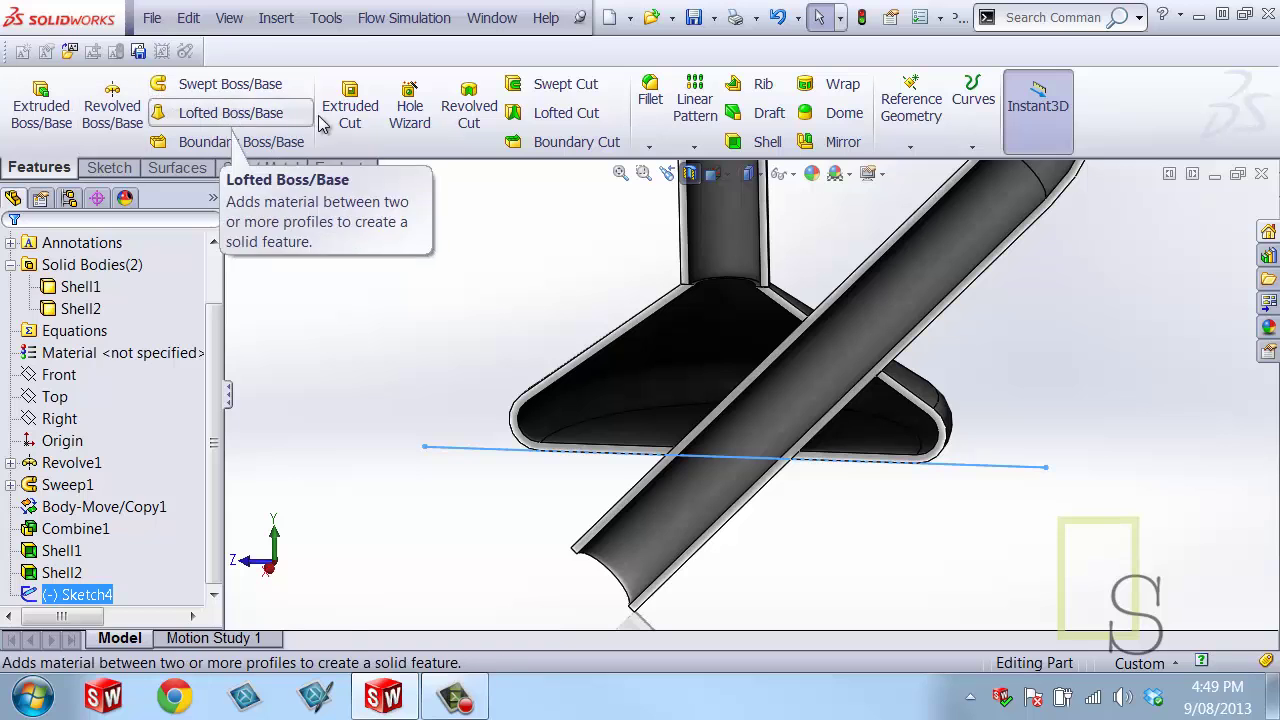
pyautogui.click(349, 122)
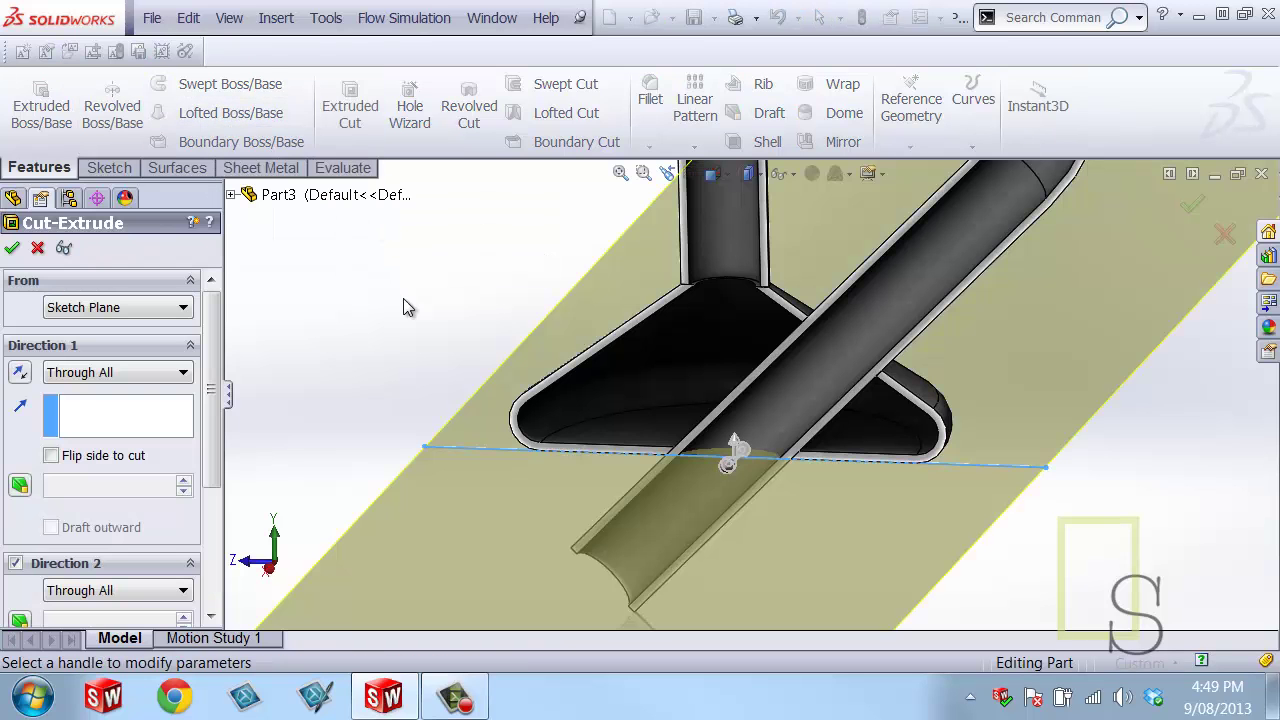
pyautogui.moveTo(406, 303); pyautogui.dragTo(347, 312, button='middle')
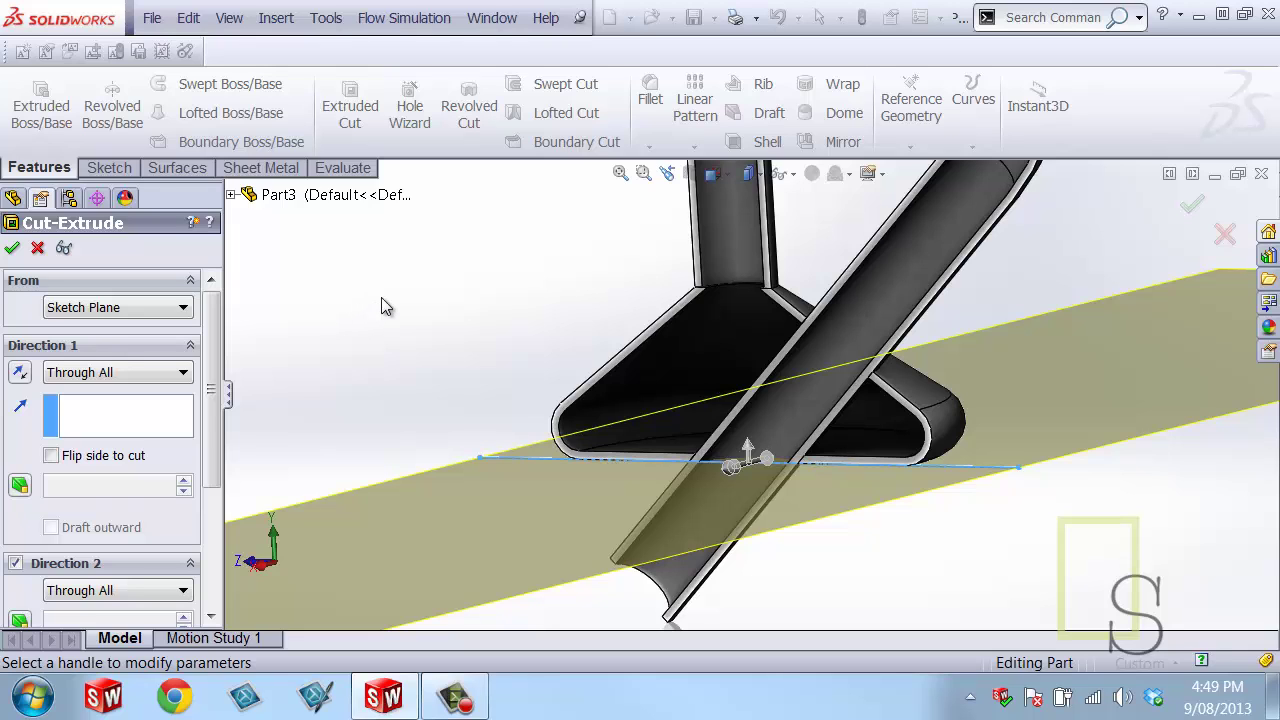
pyautogui.moveTo(414, 381); pyautogui.dragTo(424, 412, button='middle')
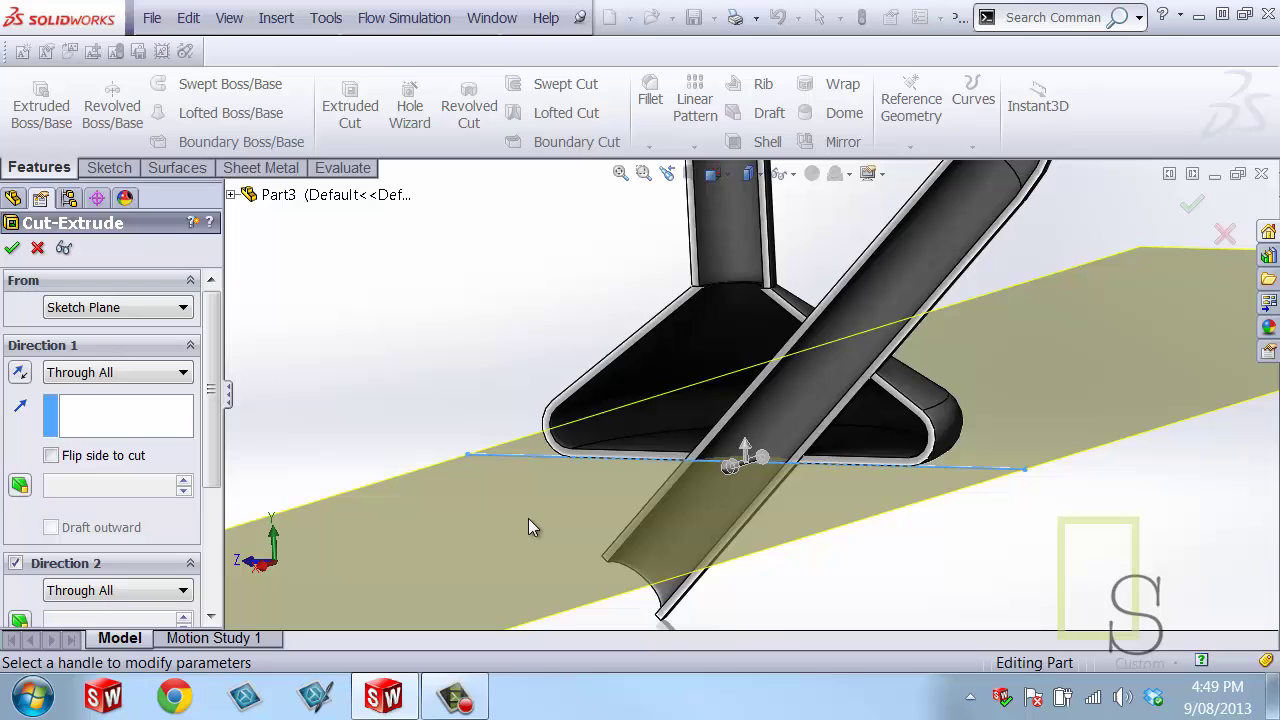
pyautogui.moveTo(528, 518)
pyautogui.mouseDown(button='middle')
pyautogui.moveTo(529, 503)
pyautogui.moveTo(532, 514)
pyautogui.mouseUp(button='middle')
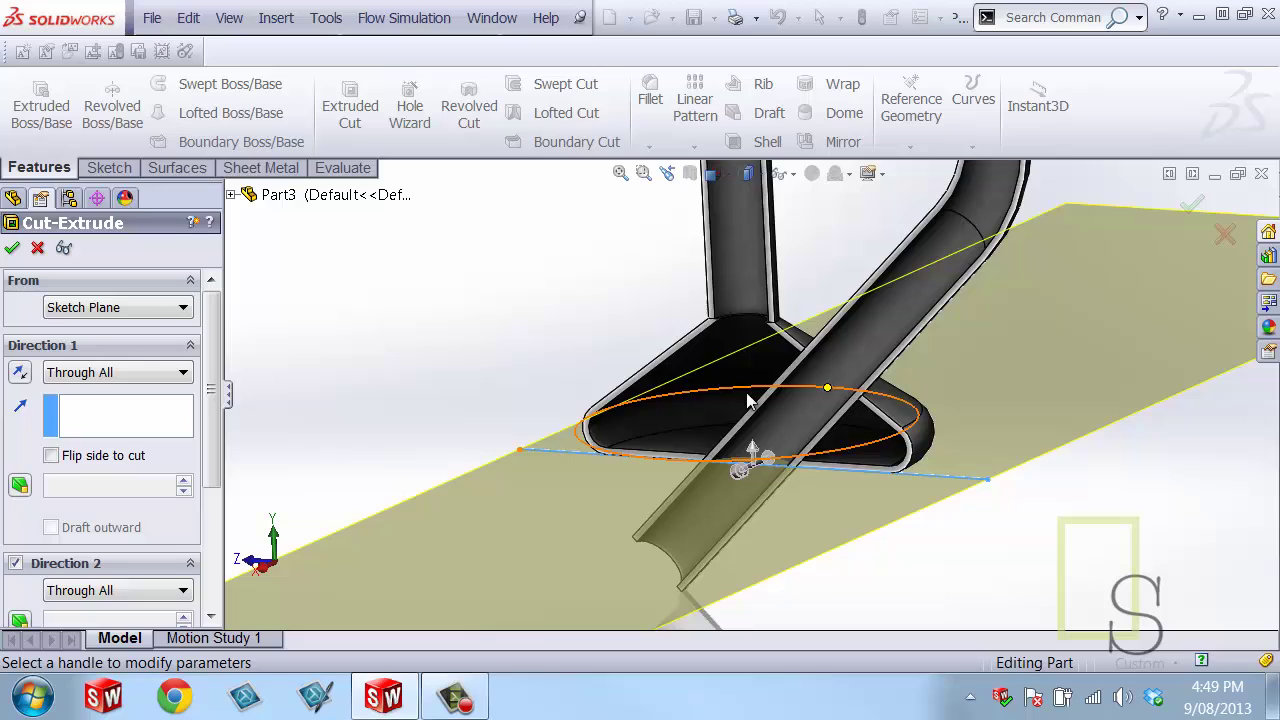
pyautogui.click(754, 451)
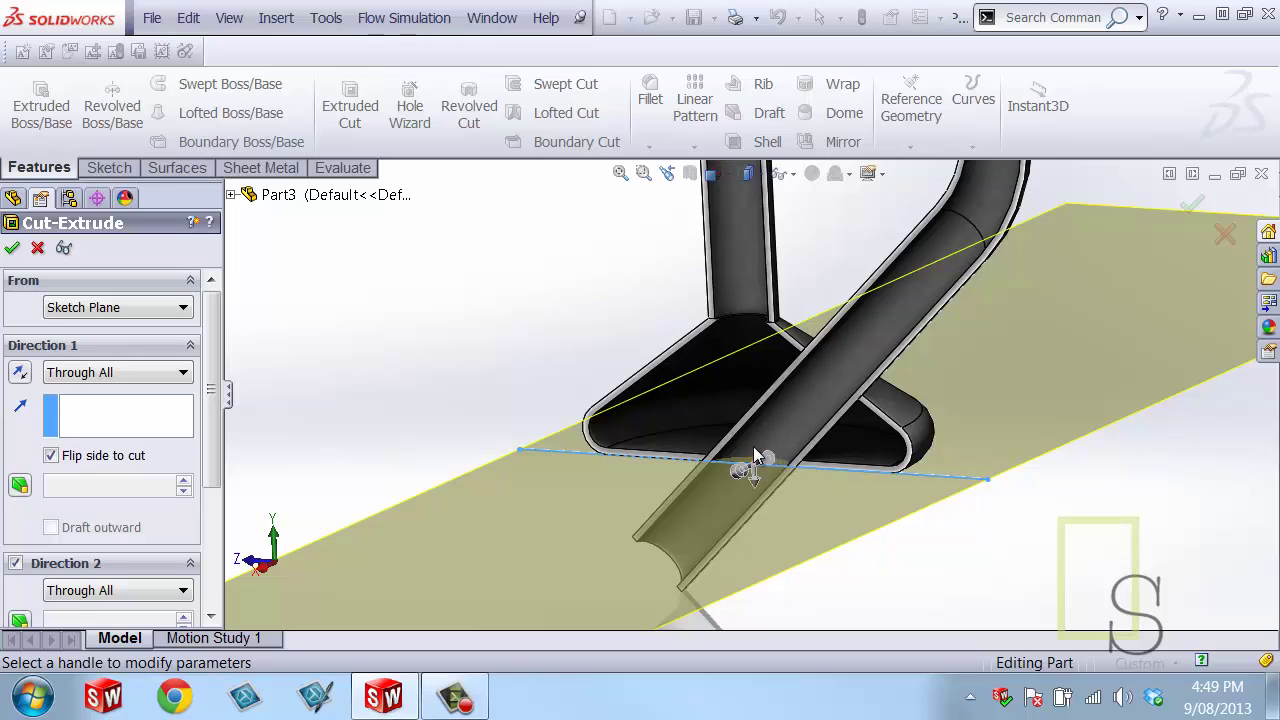
pyautogui.click(12, 250)
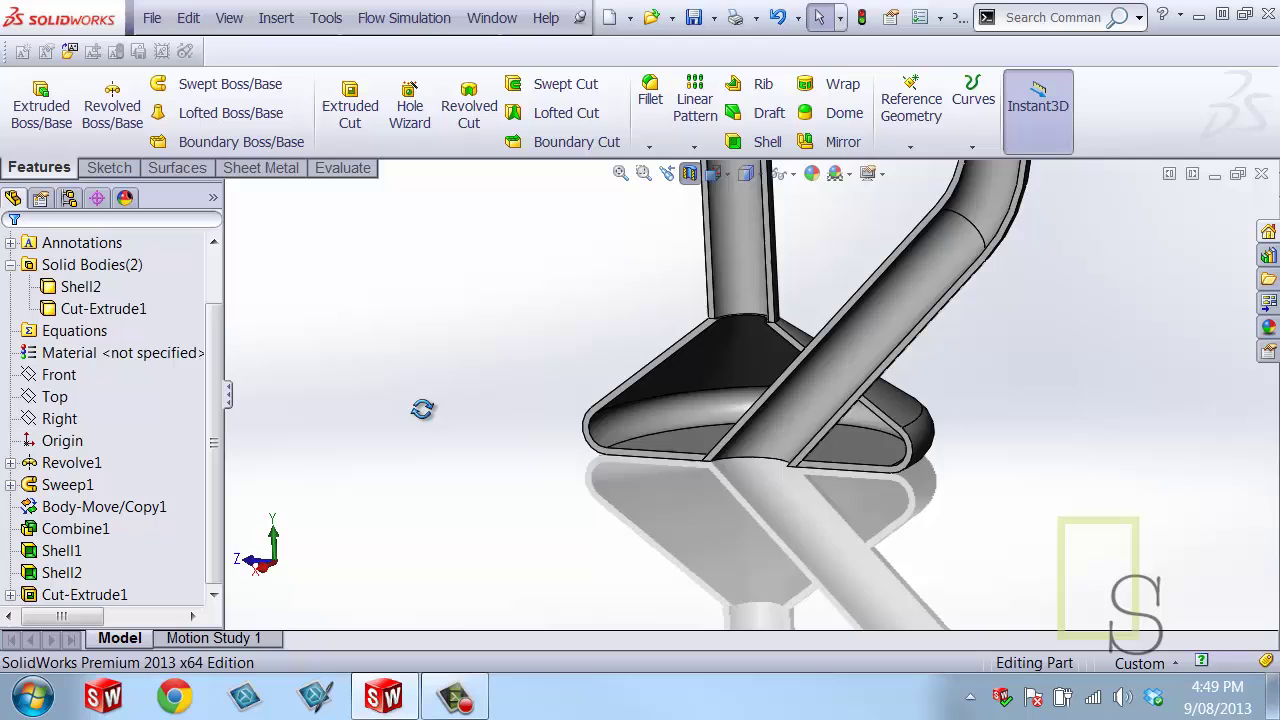
# - Start a sketch on the ring face at the base's apex and convert the vertical tube's inner circular edge into it
pyautogui.moveTo(422, 409); pyautogui.dragTo(483, 560, button='middle')
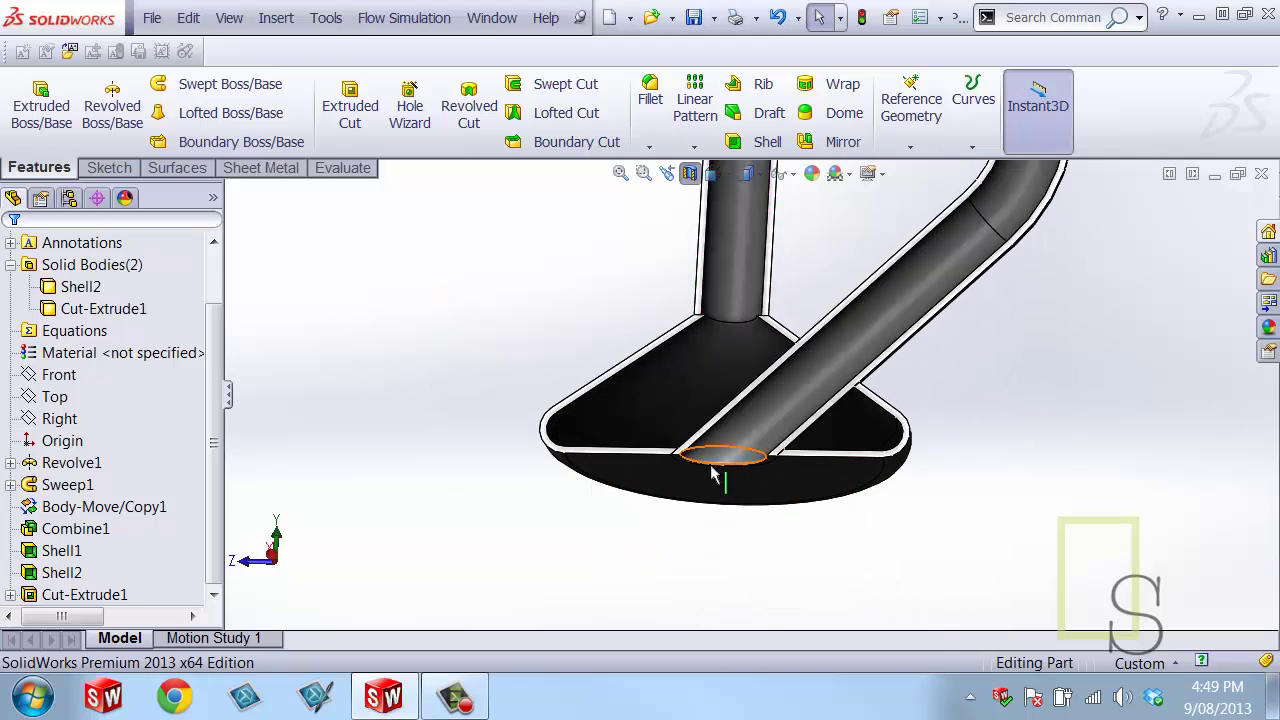
pyautogui.moveTo(680, 523); pyautogui.dragTo(668, 602, button='middle')
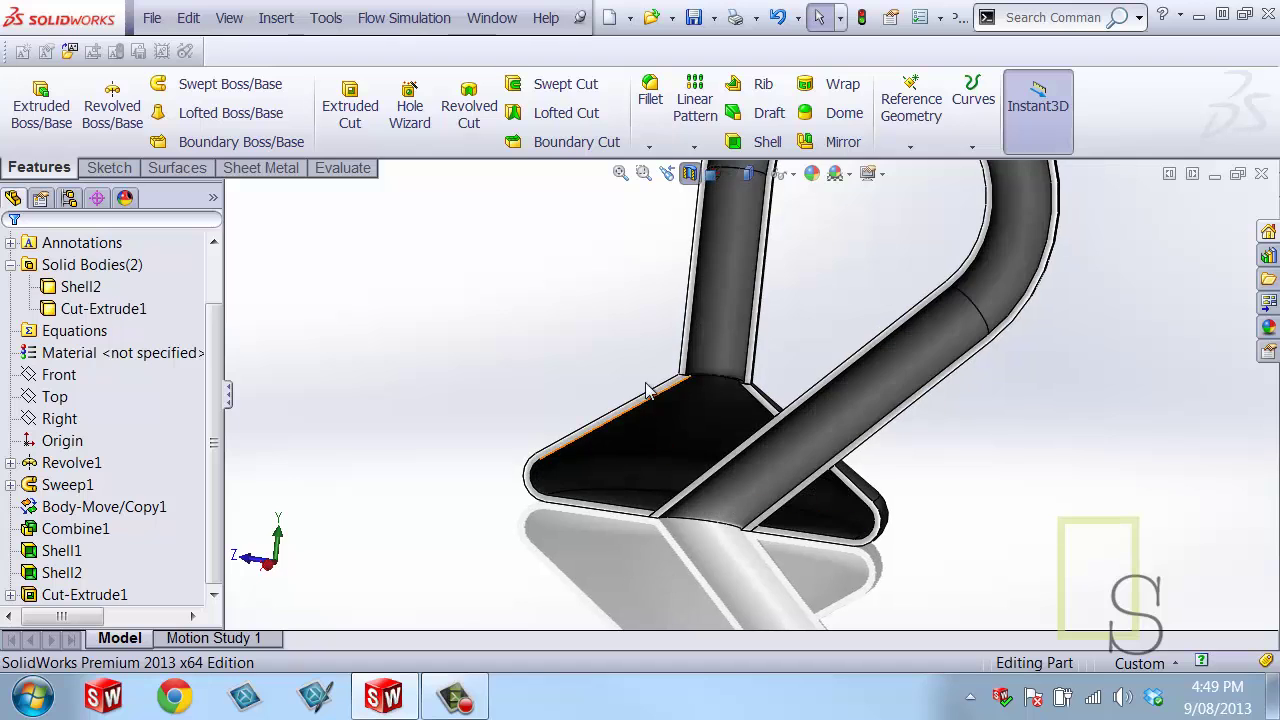
pyautogui.moveTo(646, 390); pyautogui.dragTo(717, 520, button='middle')
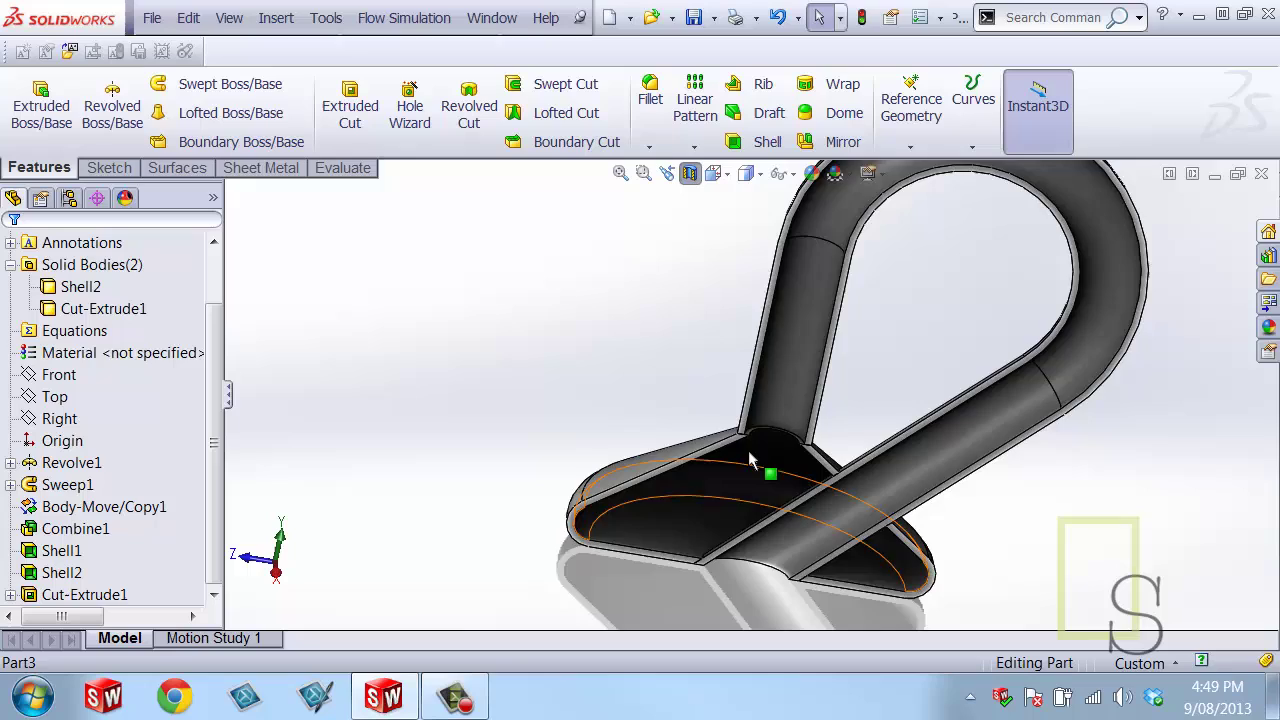
pyautogui.scroll(-8, 752, 460)
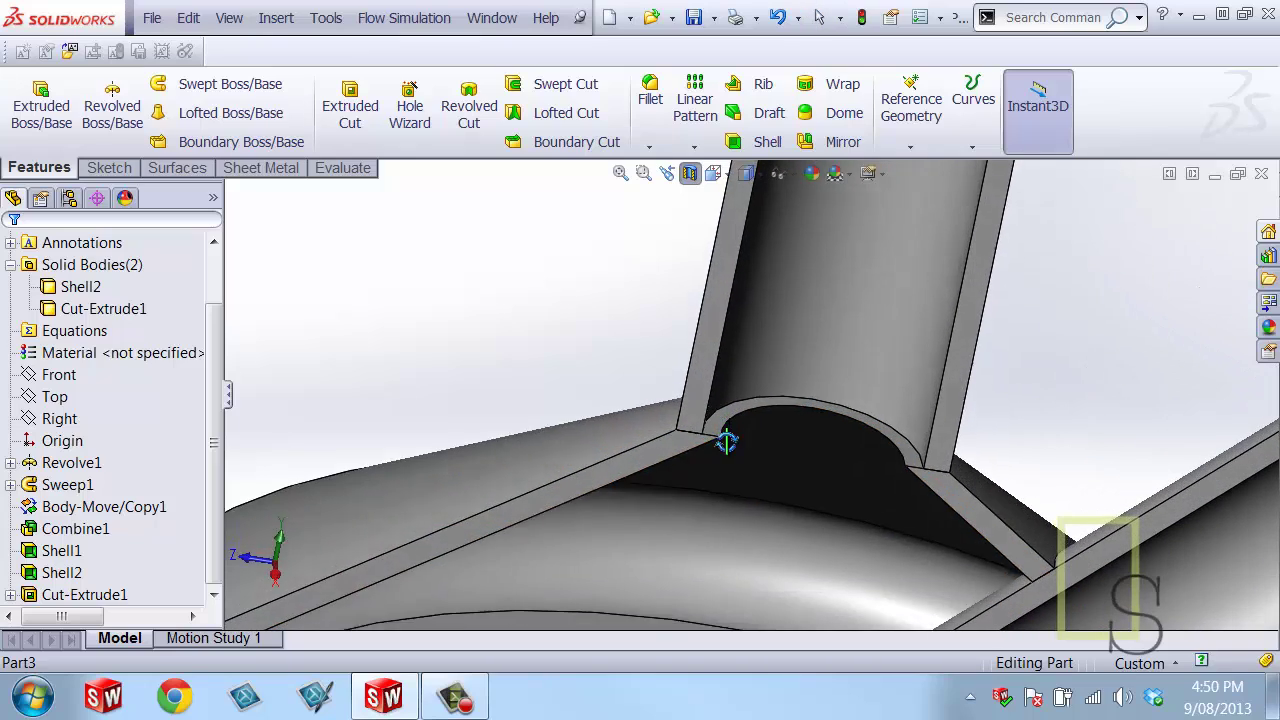
pyautogui.moveTo(727, 441)
pyautogui.mouseDown(button='middle')
pyautogui.moveTo(709, 434)
pyautogui.moveTo(700, 449)
pyautogui.moveTo(717, 346)
pyautogui.moveTo(717, 449)
pyautogui.moveTo(717, 427)
pyautogui.mouseUp(button='middle')
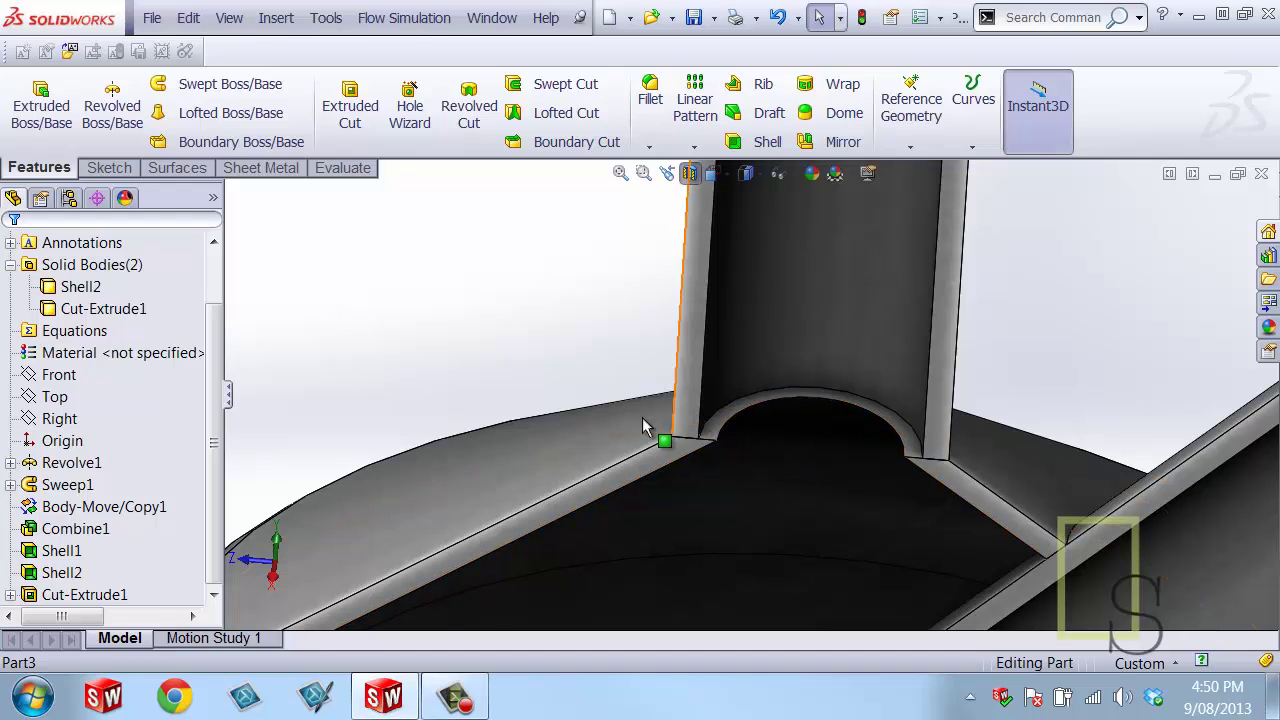
pyautogui.click(714, 437)
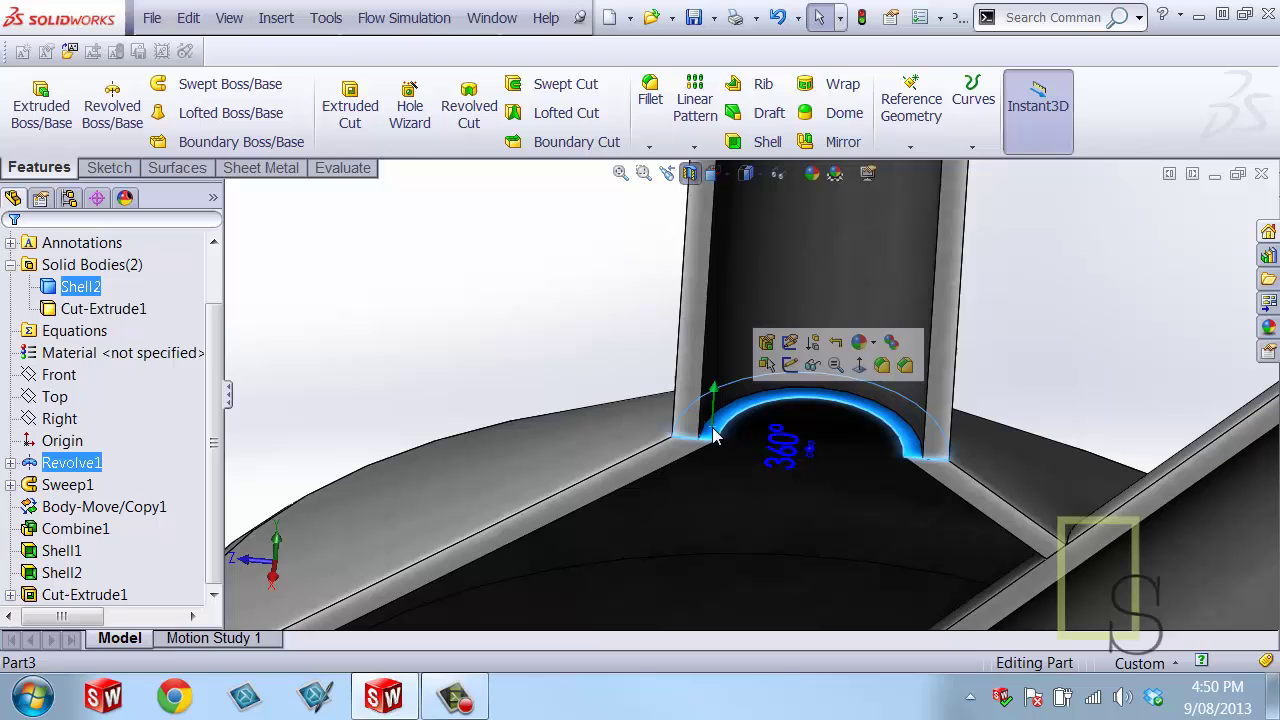
pyautogui.click(789, 366)
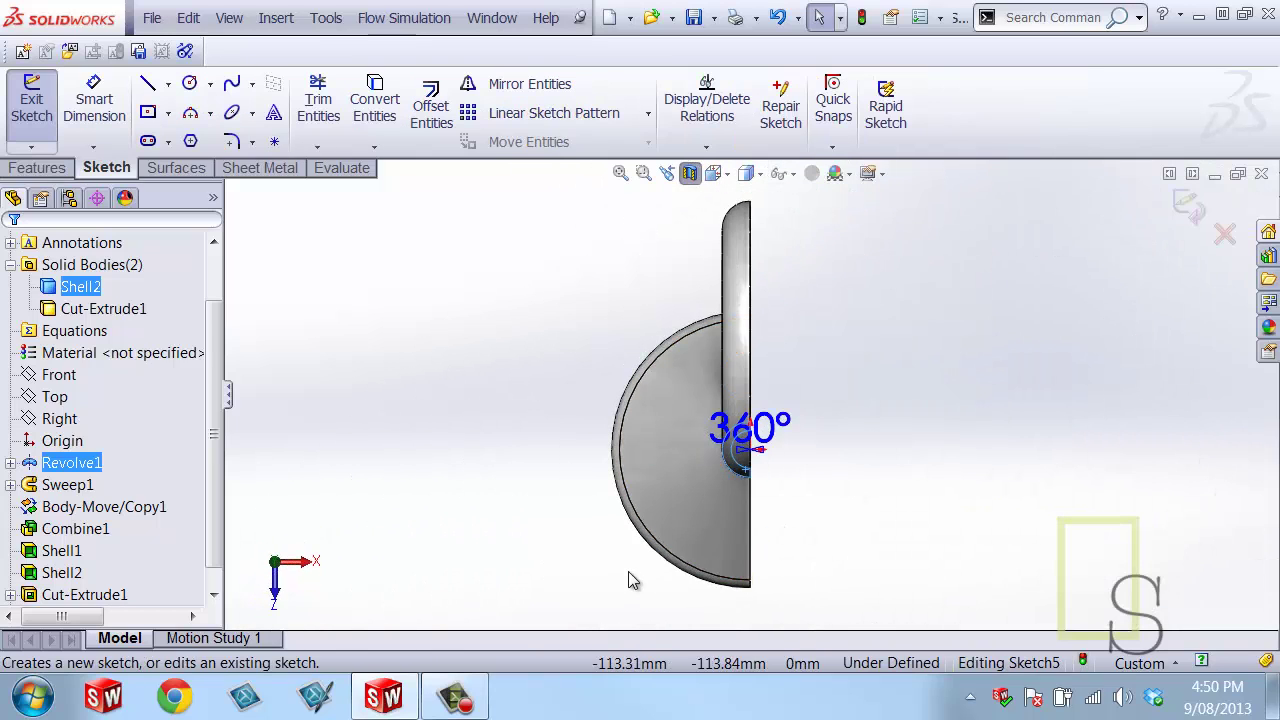
pyautogui.moveTo(625, 507)
pyautogui.mouseDown(button='middle')
pyautogui.moveTo(614, 420)
pyautogui.moveTo(571, 434)
pyautogui.moveTo(577, 538)
pyautogui.mouseUp(button='middle')
pyautogui.scroll(-8, 762, 475)
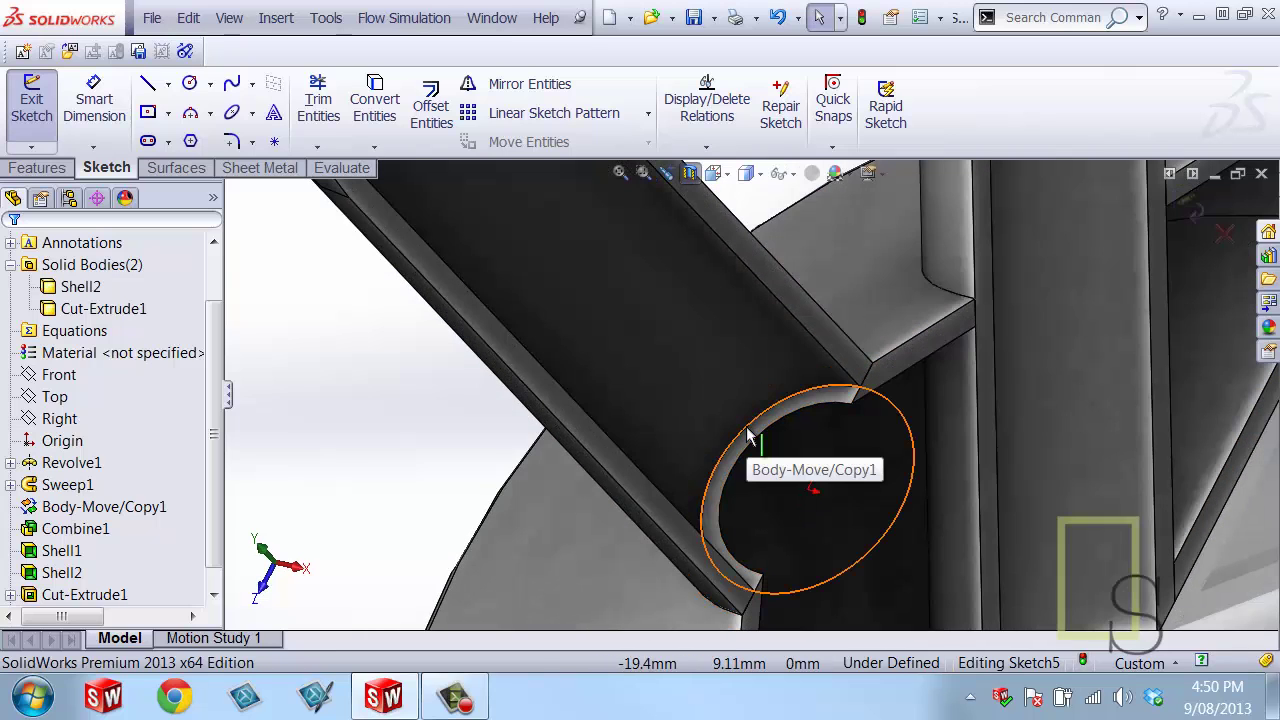
pyautogui.click(749, 435)
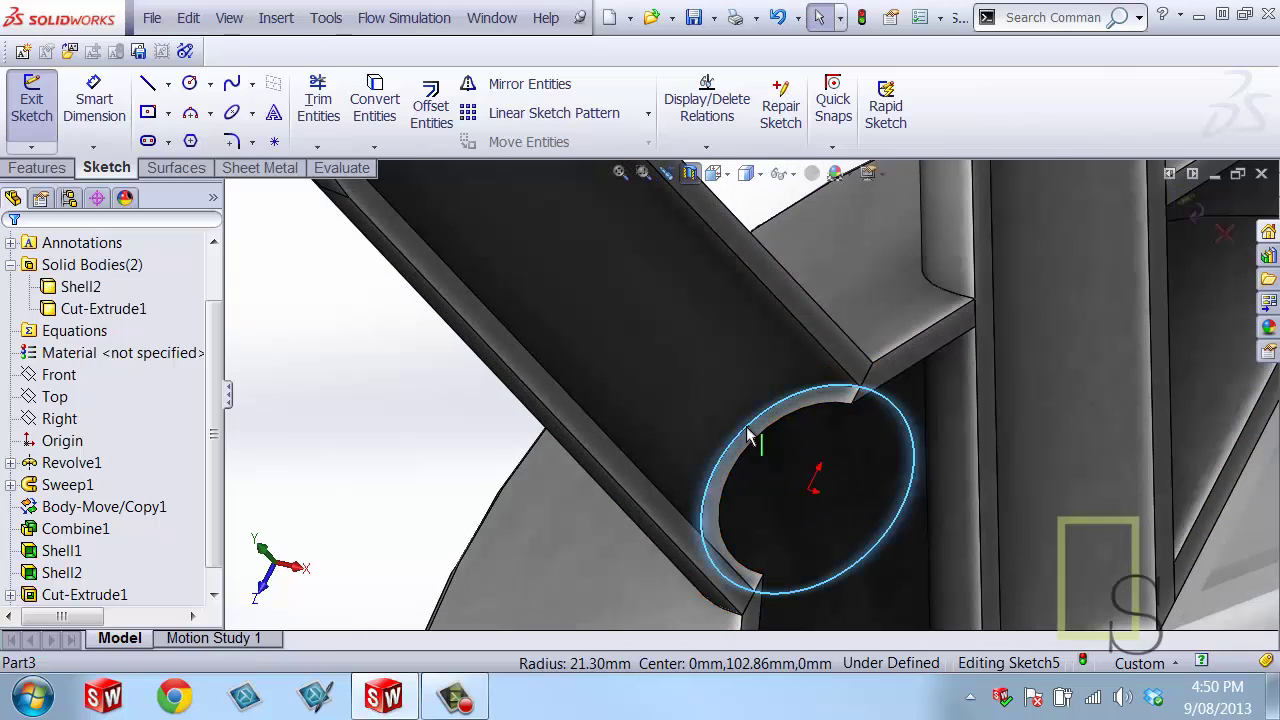
pyautogui.click(370, 102)
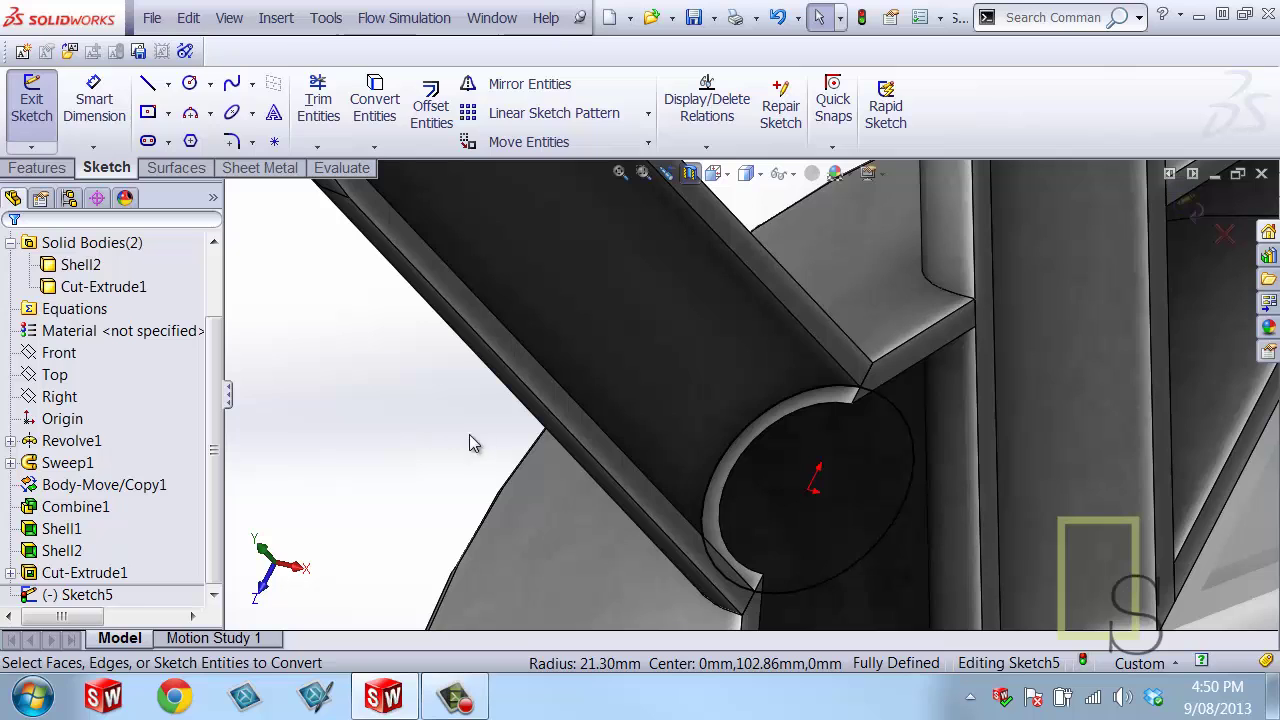
# - Open the base's apex to the tube bore with a 10 mm blind Extruded Cut of the converted circle
pyautogui.moveTo(471, 443); pyautogui.dragTo(80, 150, button='middle')
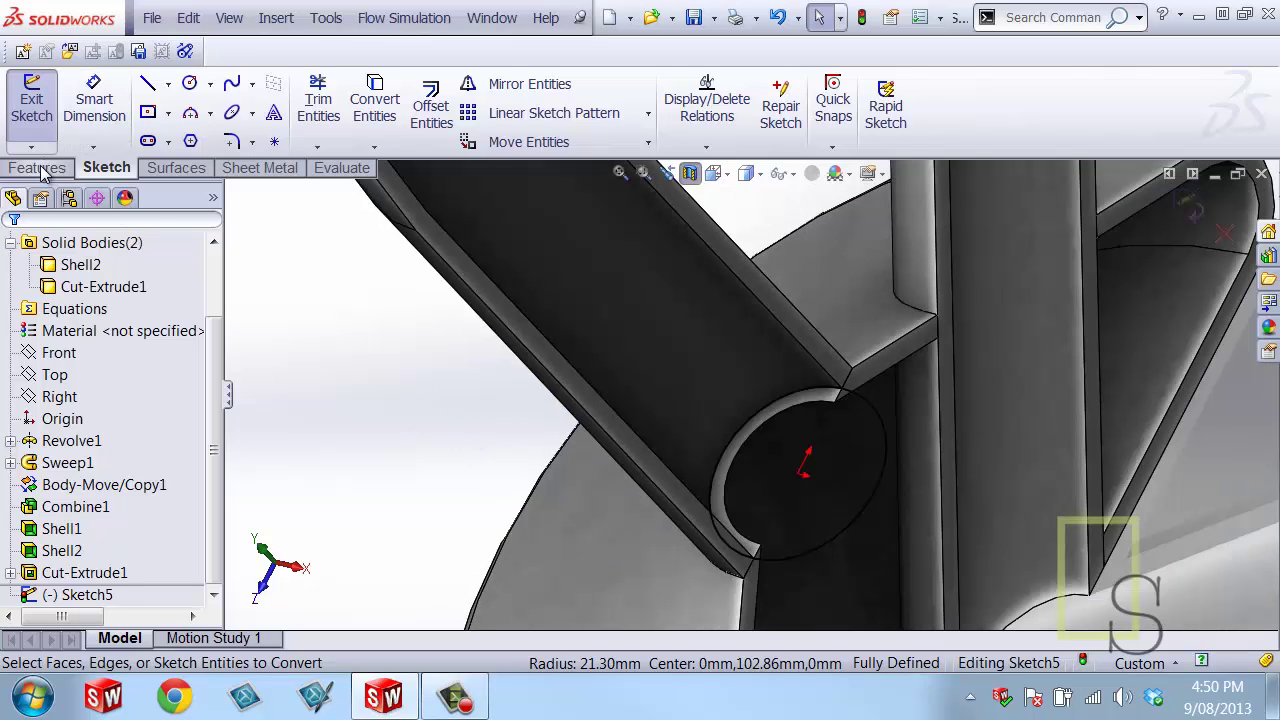
pyautogui.click(37, 168)
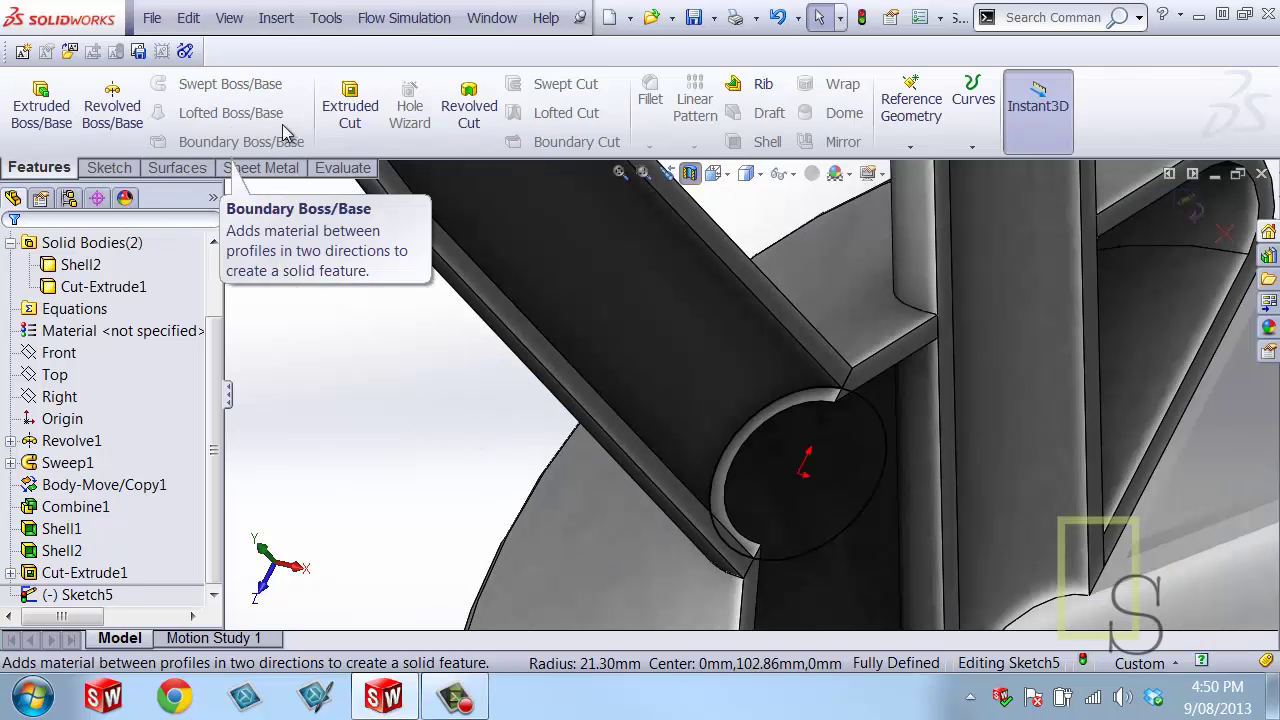
pyautogui.click(348, 120)
pyautogui.moveTo(337, 441); pyautogui.dragTo(324, 384, button='middle')
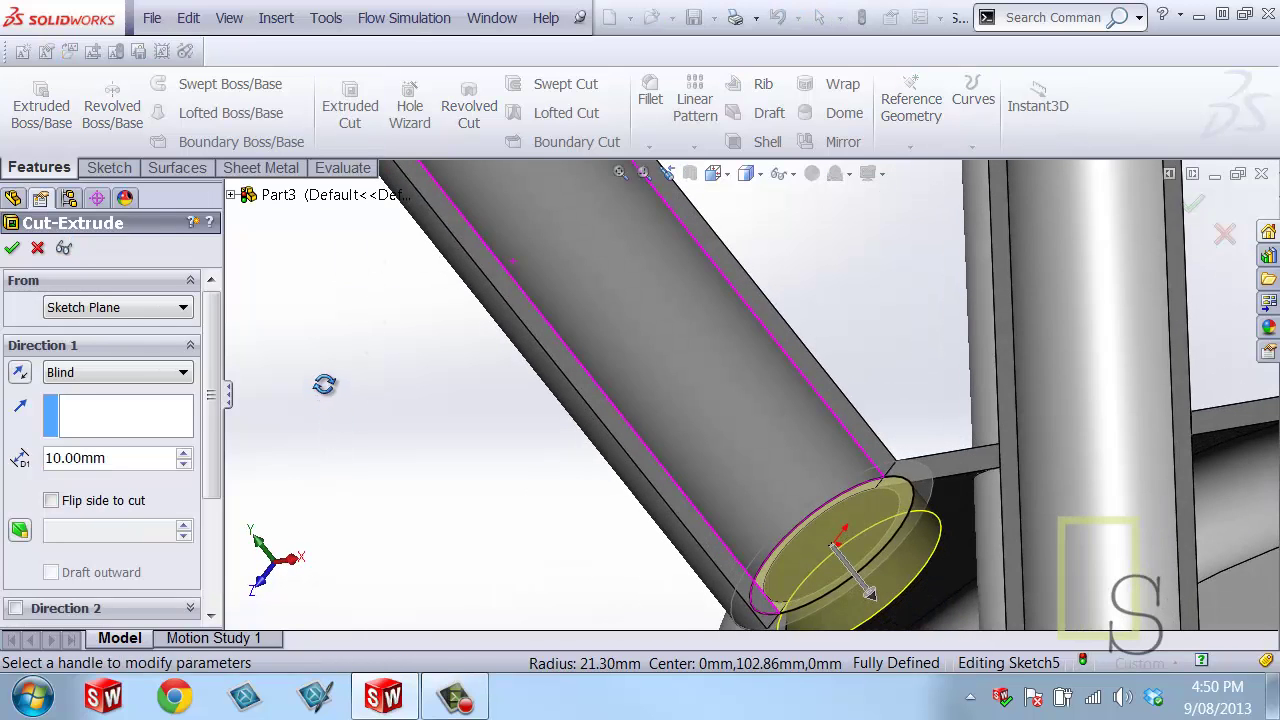
pyautogui.click(12, 248)
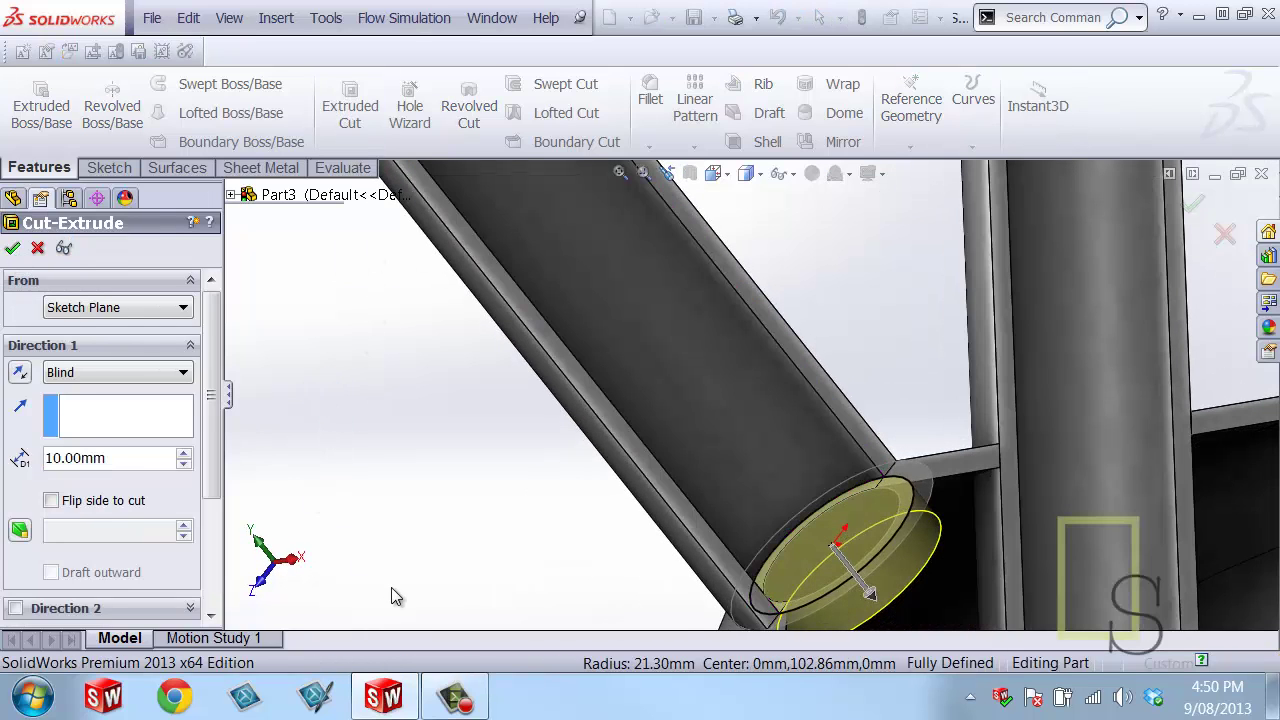
# - Merge the conical base and the looped tube into one solid body with Combine, using the Add operation
pyautogui.moveTo(428, 580); pyautogui.dragTo(633, 420, button='middle')
pyautogui.scroll(3, 541, 379)
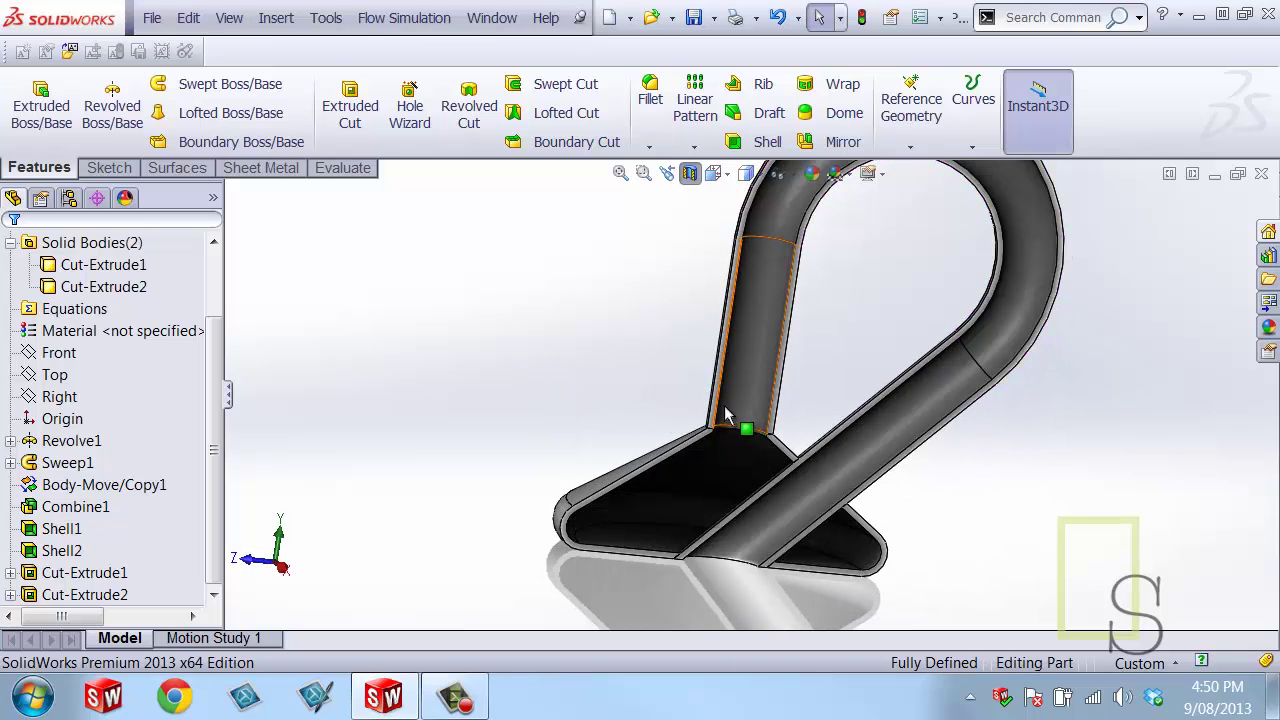
pyautogui.scroll(-3, 728, 418)
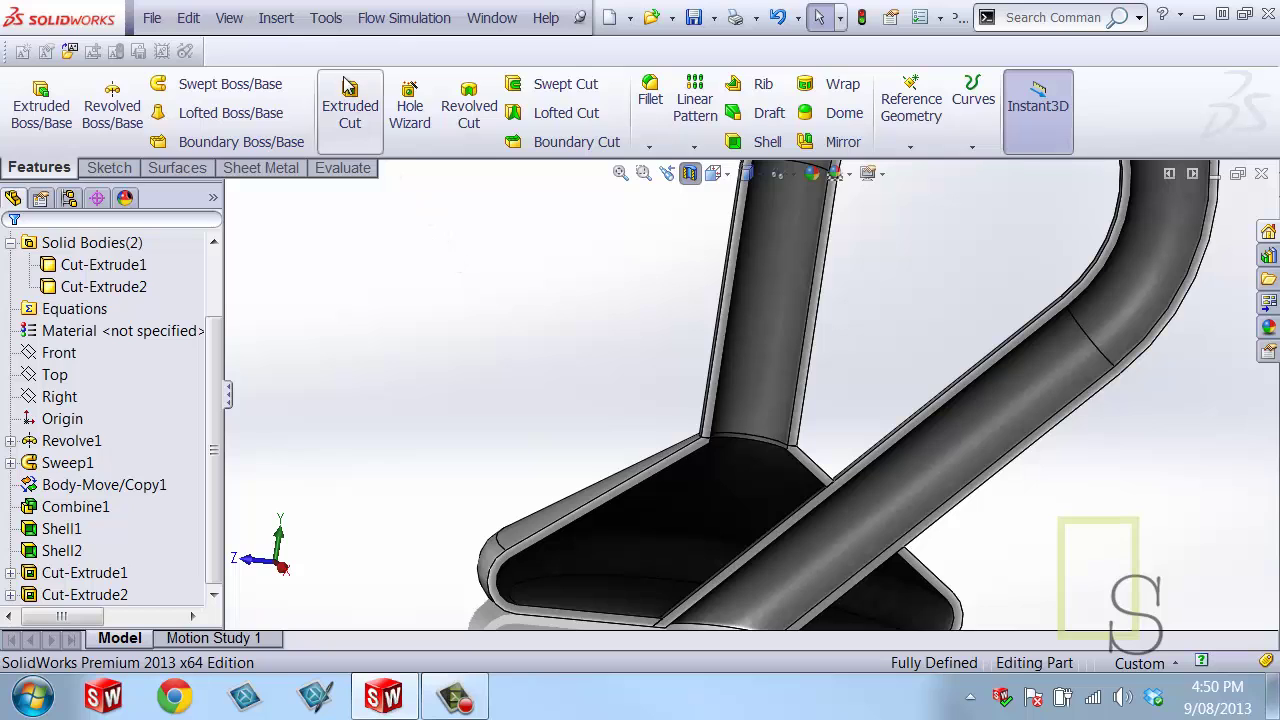
pyautogui.click(287, 26)
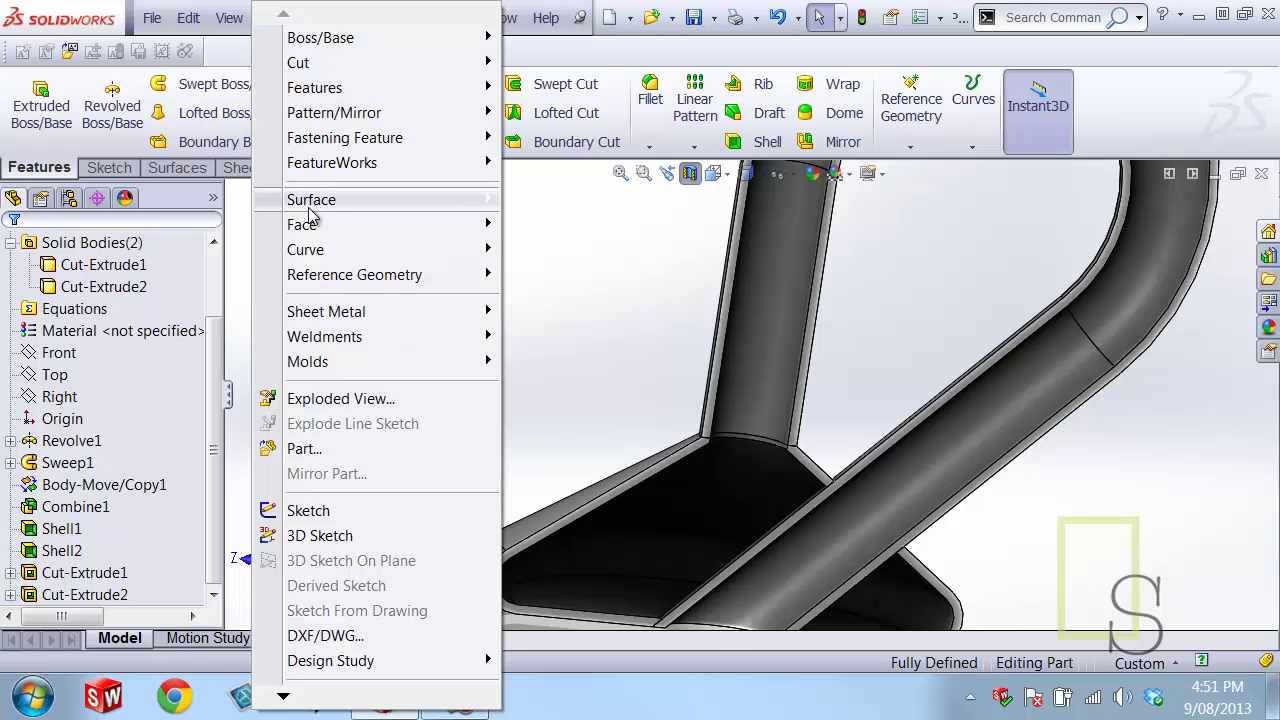
pyautogui.moveTo(293, 92)
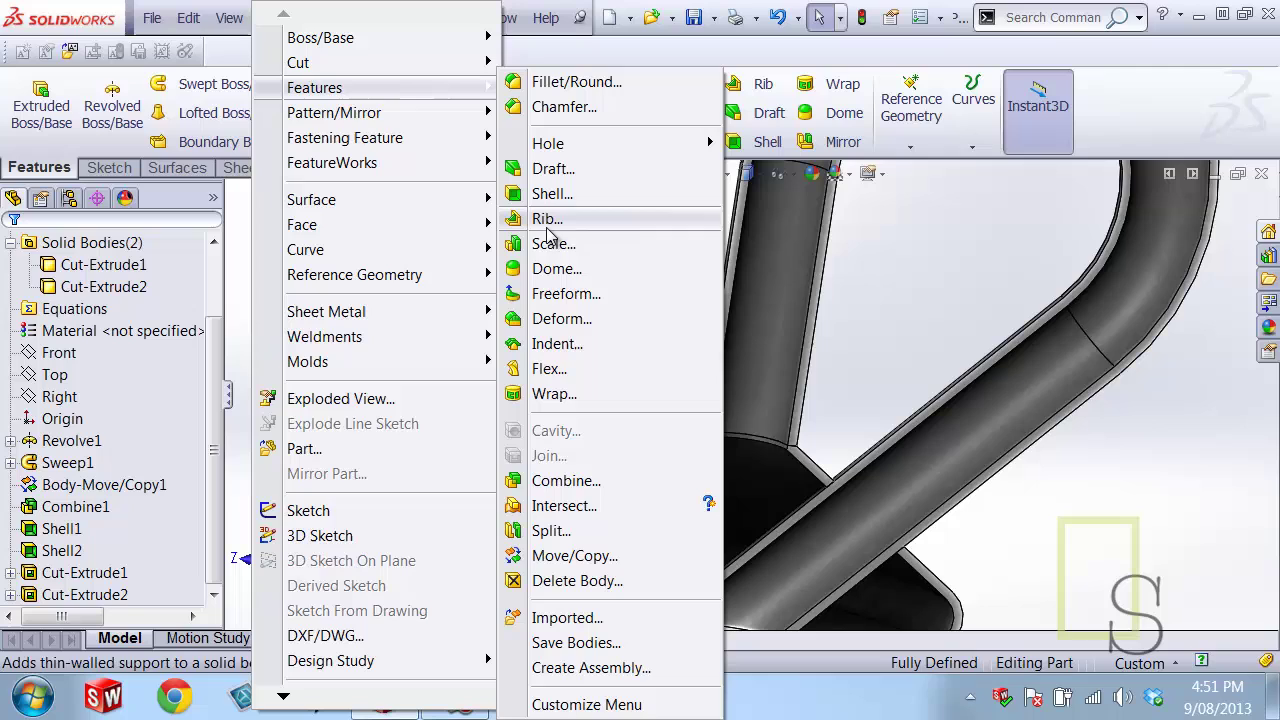
pyautogui.click(560, 481)
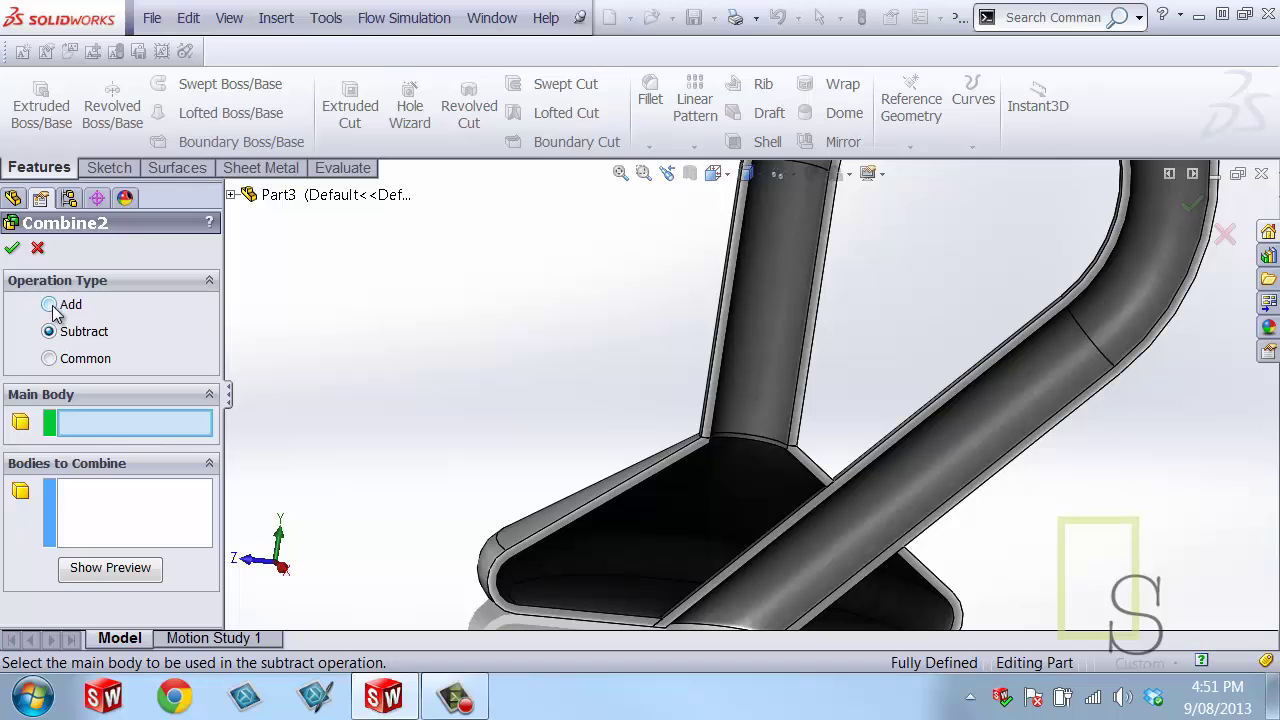
pyautogui.click(50, 305)
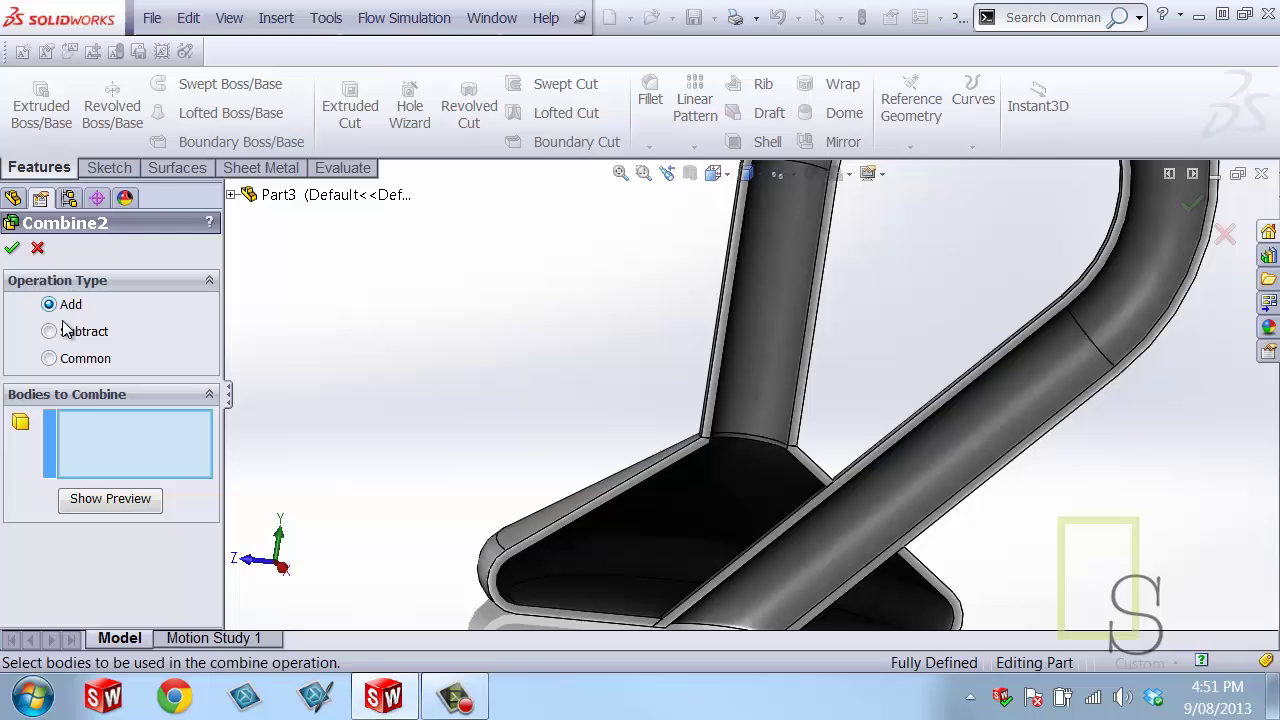
pyautogui.click(770, 350)
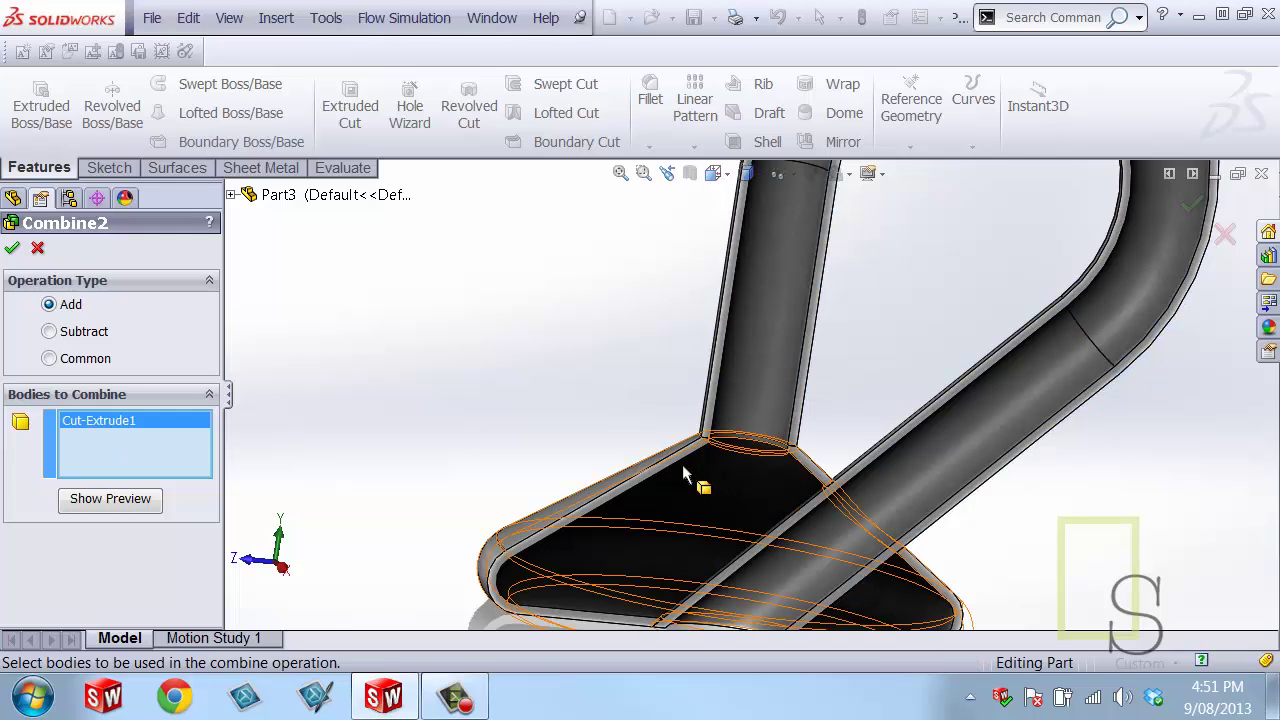
pyautogui.click(637, 469)
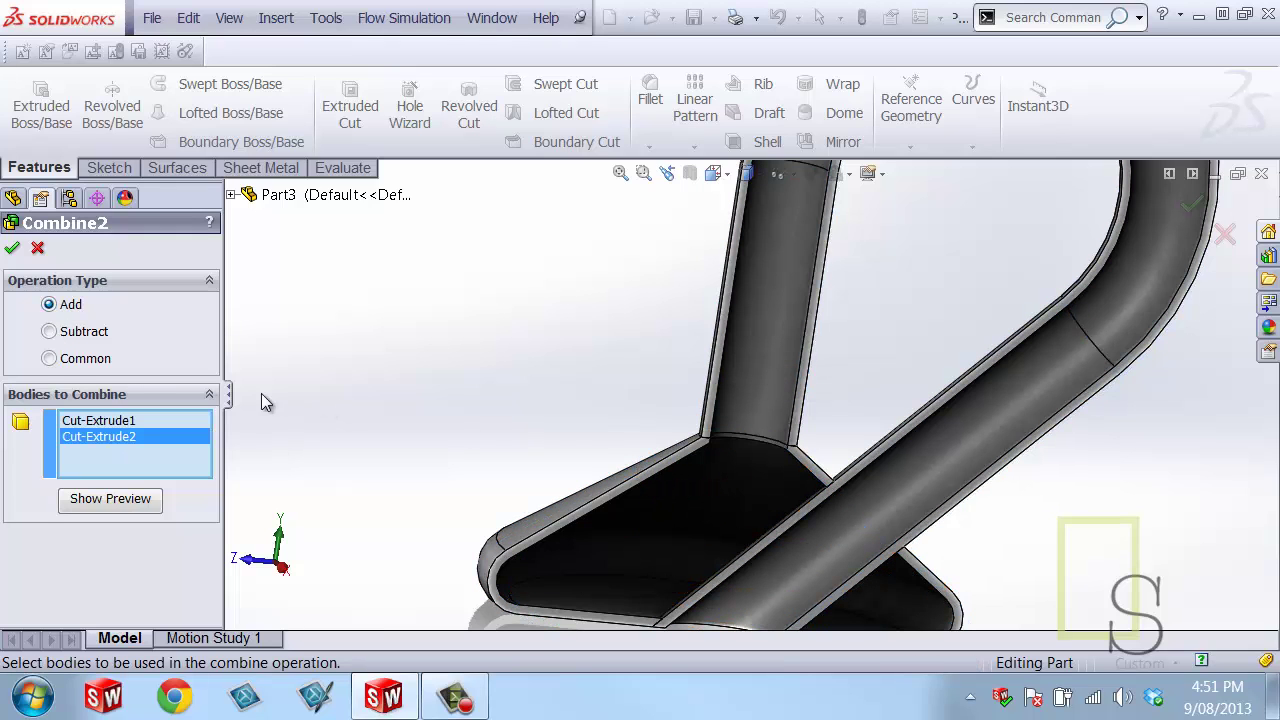
pyautogui.click(13, 249)
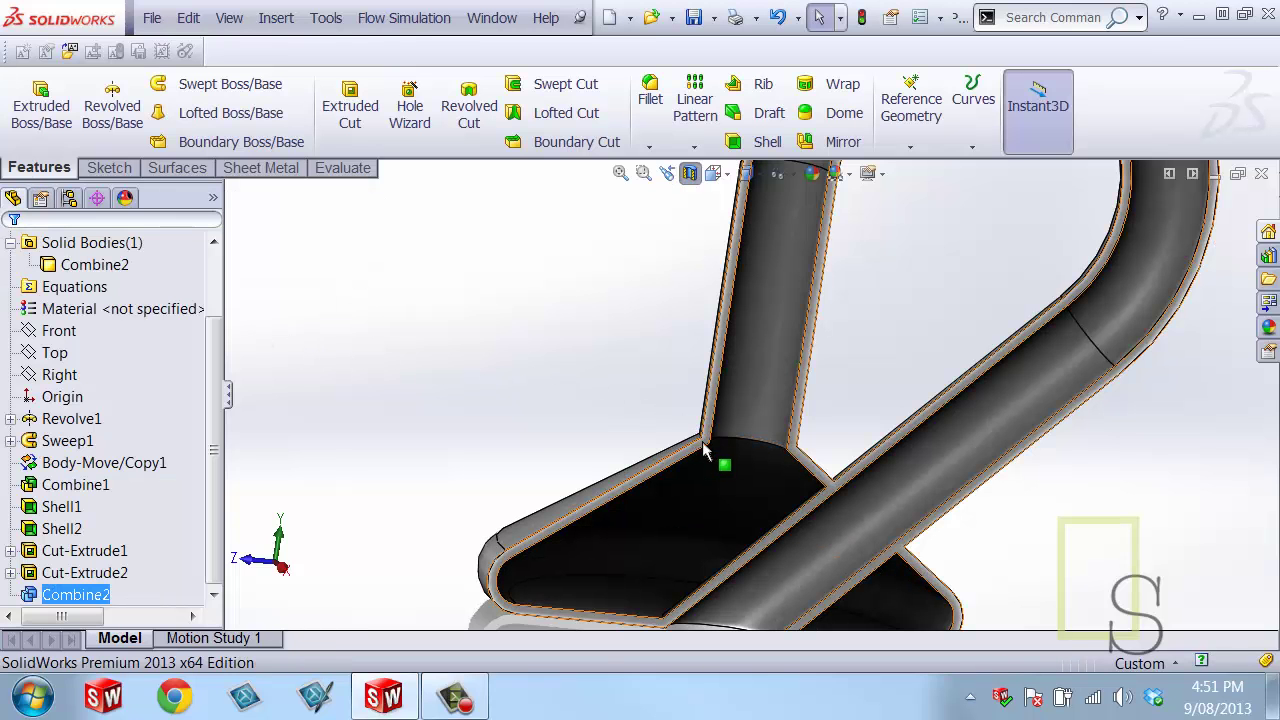
# - Round the inner and outer circular edges where the vertical tube meets the base's apex with a 10 mm constant-radius Fillet
pyautogui.moveTo(674, 449); pyautogui.dragTo(772, 600, button='middle')
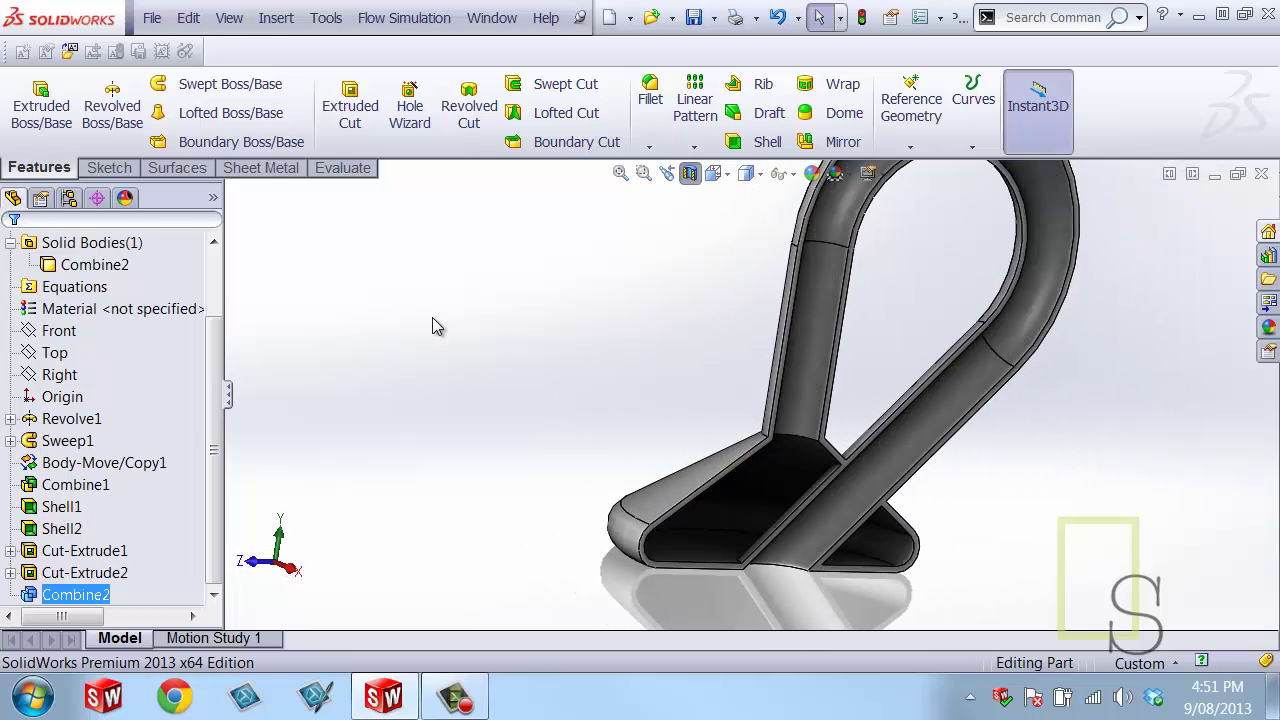
pyautogui.moveTo(433, 319); pyautogui.dragTo(428, 334, button='middle')
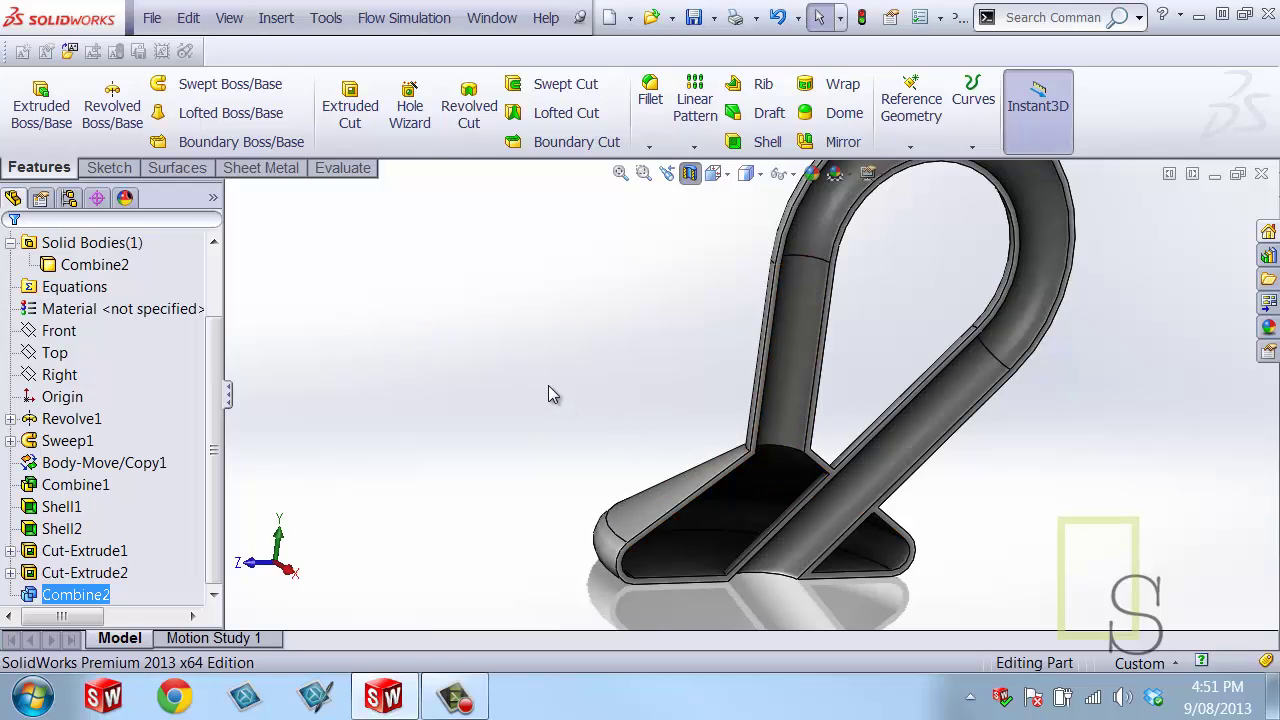
pyautogui.moveTo(544, 381)
pyautogui.mouseDown(button='right')
pyautogui.moveTo(503, 393)
pyautogui.moveTo(569, 394)
pyautogui.moveTo(526, 343)
pyautogui.moveTo(507, 376)
pyautogui.mouseUp(button='right')
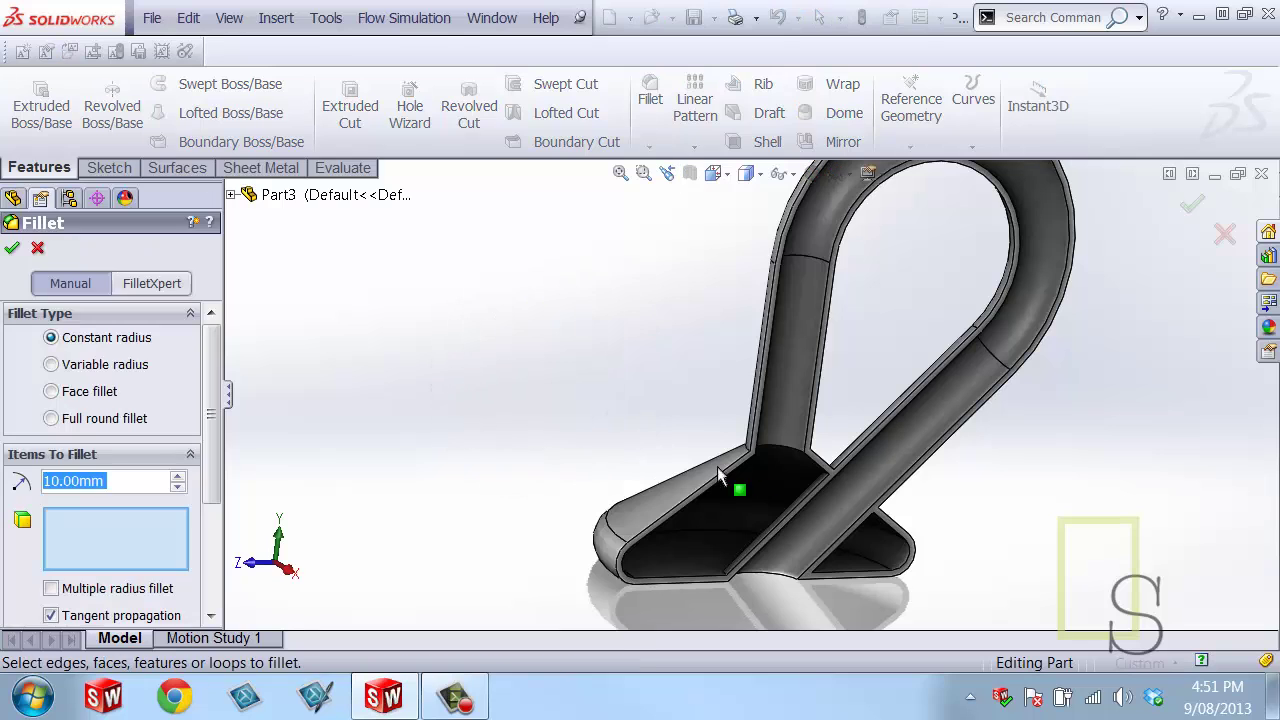
pyautogui.scroll(-4, 770, 466)
pyautogui.scroll(-2, 768, 457)
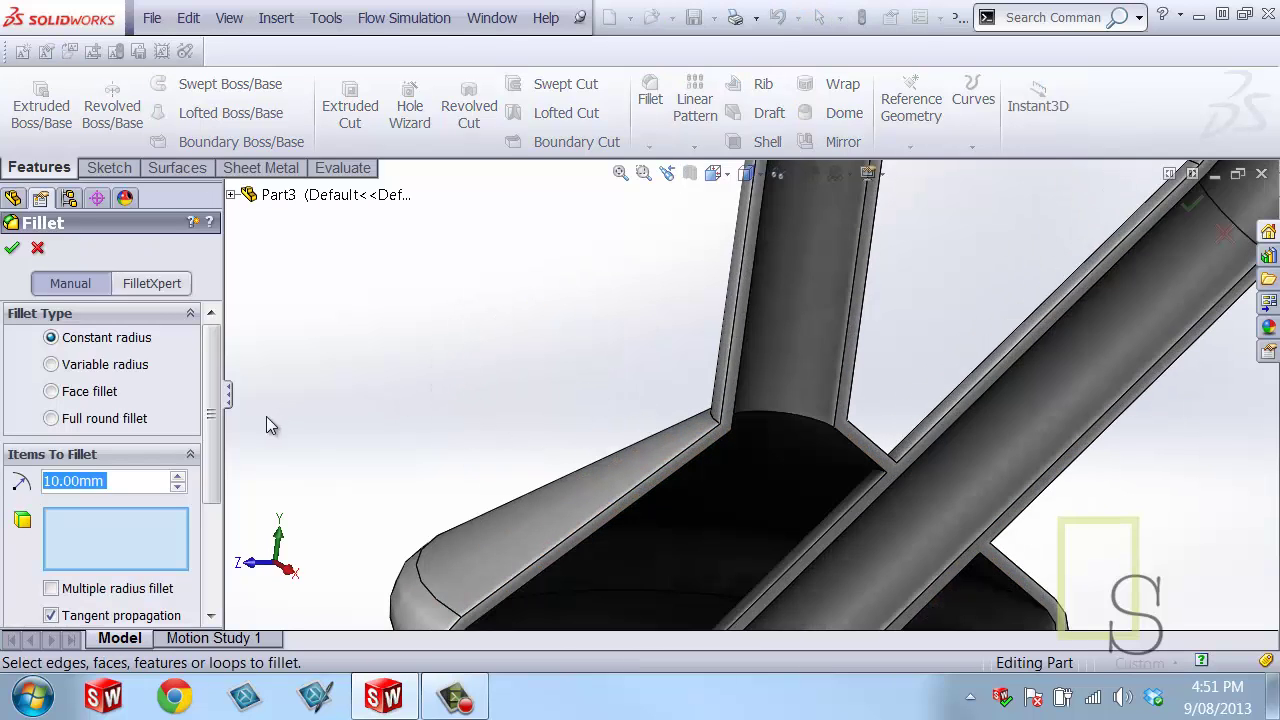
pyautogui.click(773, 422)
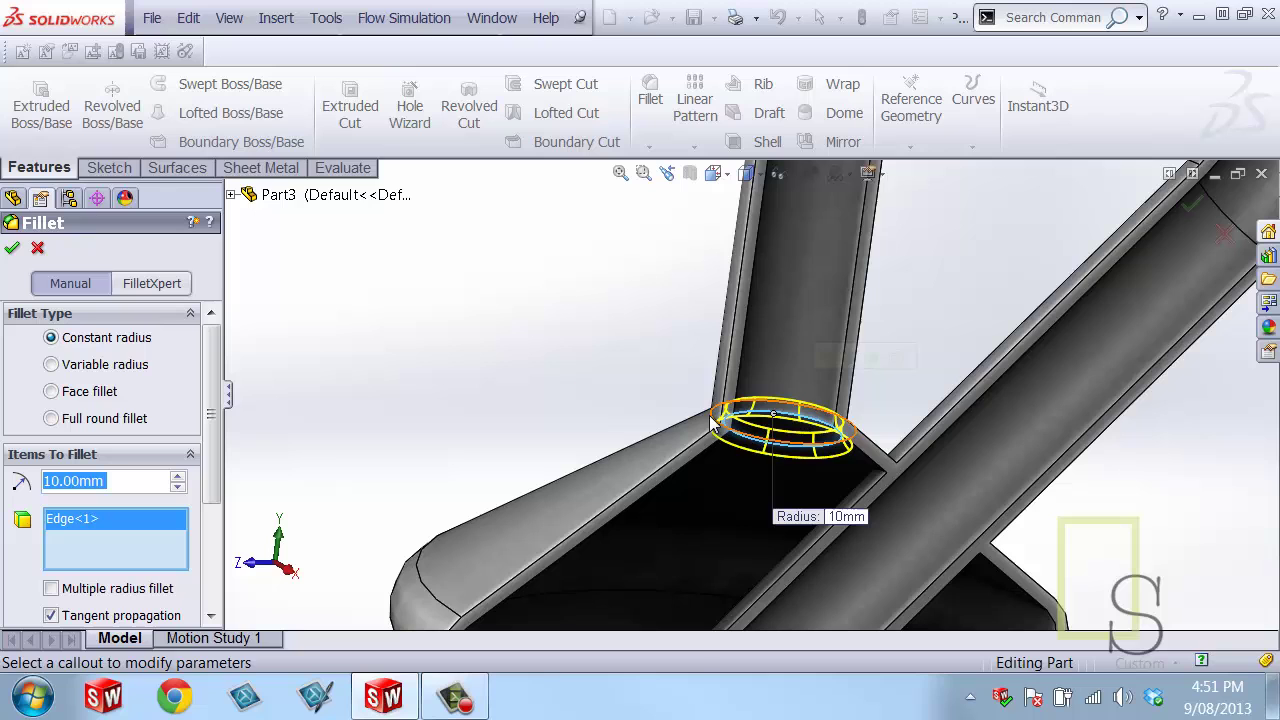
pyautogui.click(712, 422)
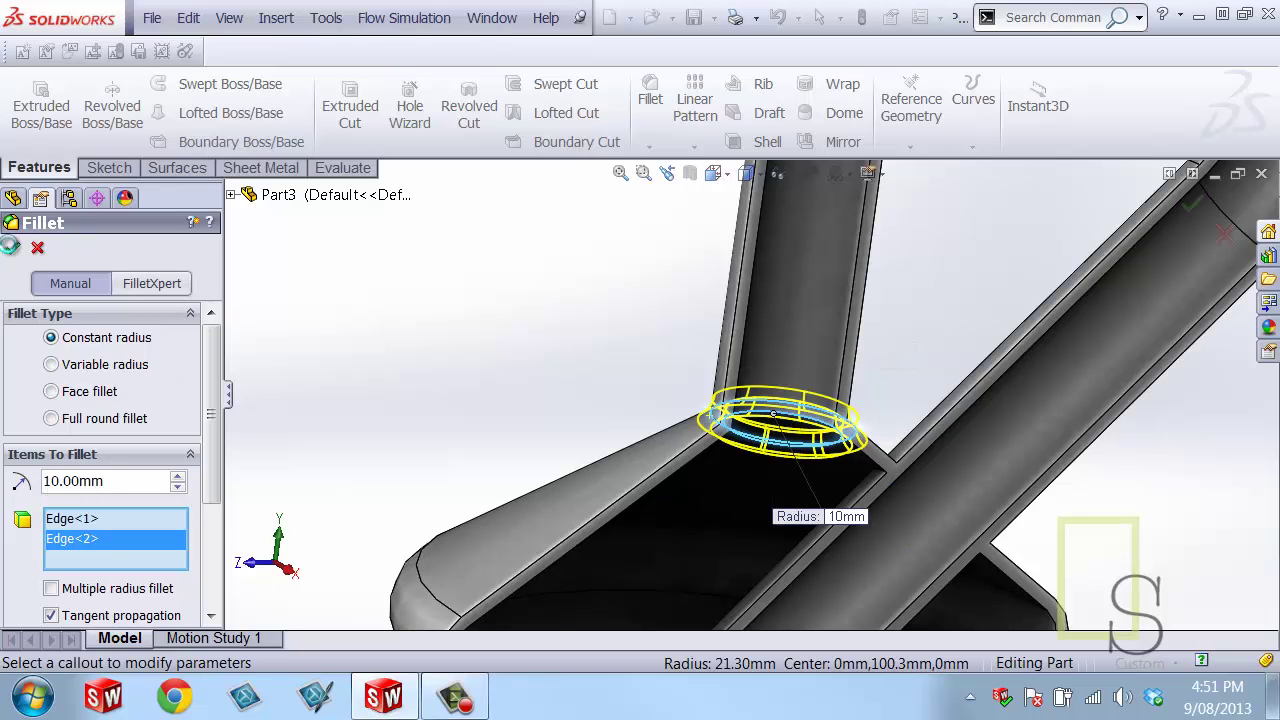
pyautogui.press('Return')
# - Round the two edges where the slanted tube meets the base's underside with a 10 mm constant-radius Fillet
pyautogui.moveTo(345, 376); pyautogui.dragTo(548, 497, button='middle')
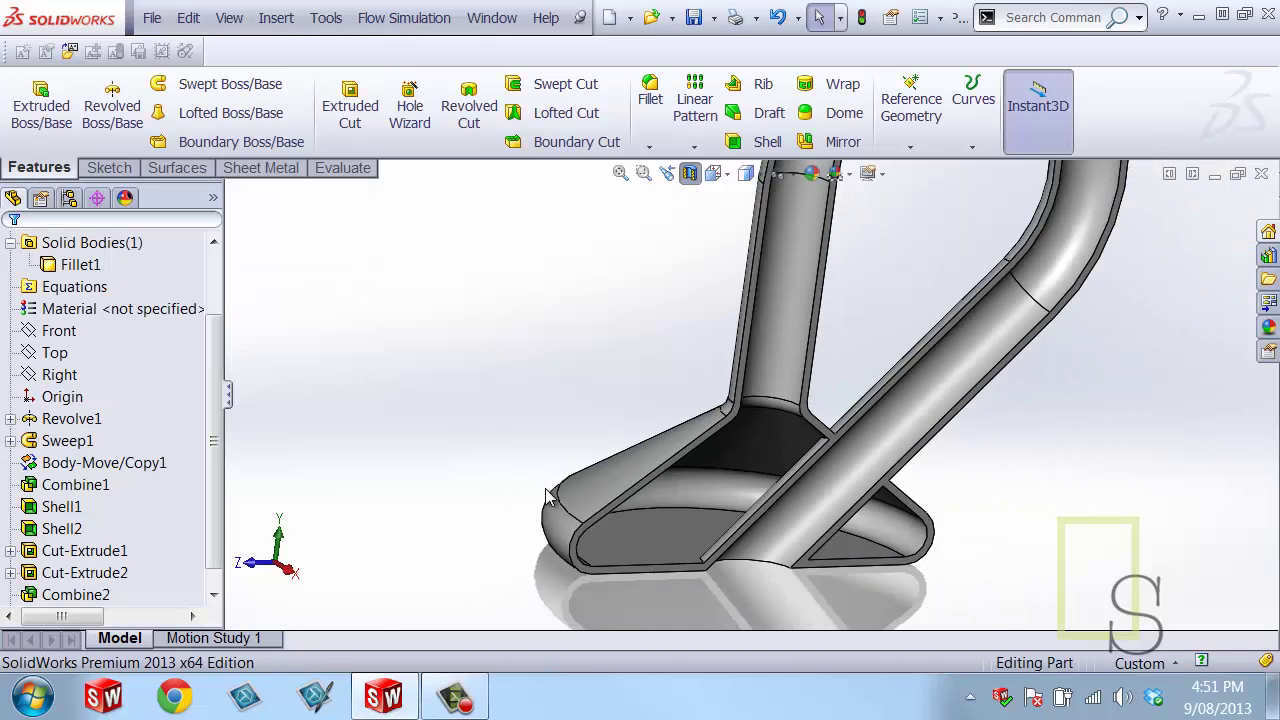
pyautogui.scroll(-10, 600, 500)
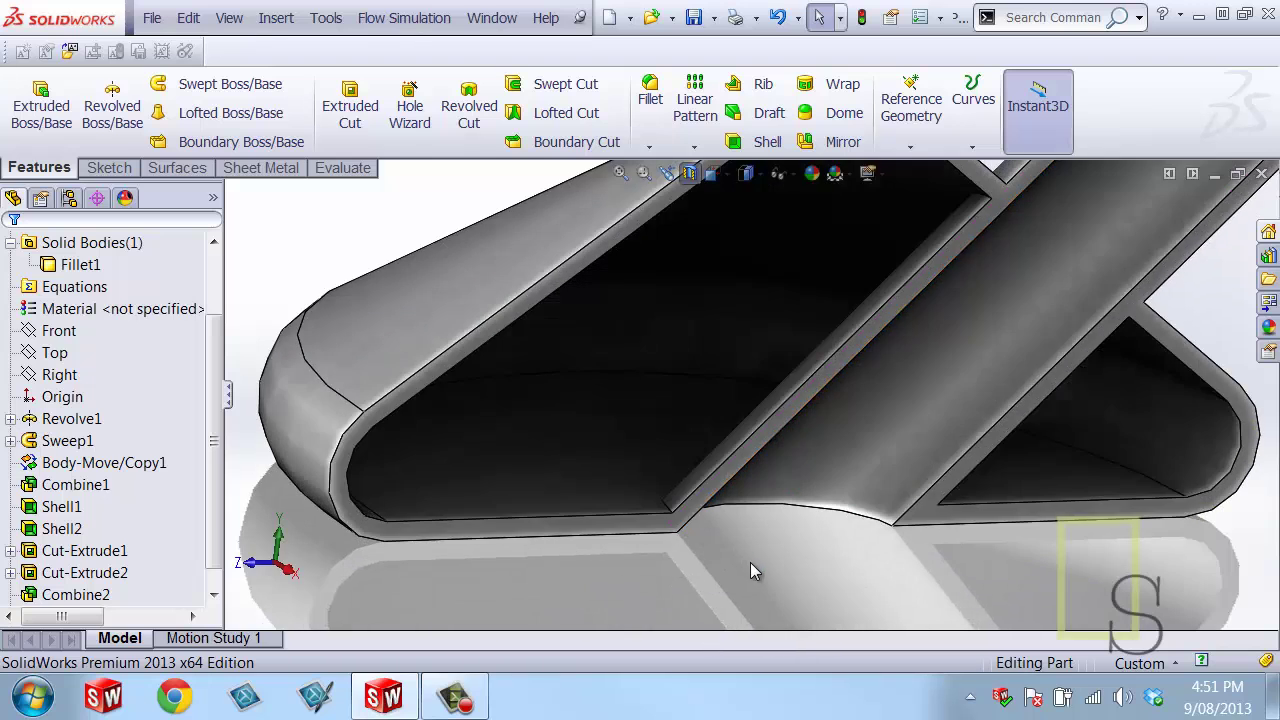
pyautogui.moveTo(750, 562)
pyautogui.mouseDown(button='middle')
pyautogui.moveTo(746, 520)
pyautogui.moveTo(729, 562)
pyautogui.mouseUp(button='middle')
pyautogui.moveTo(670, 562); pyautogui.dragTo(586, 542, button='right')
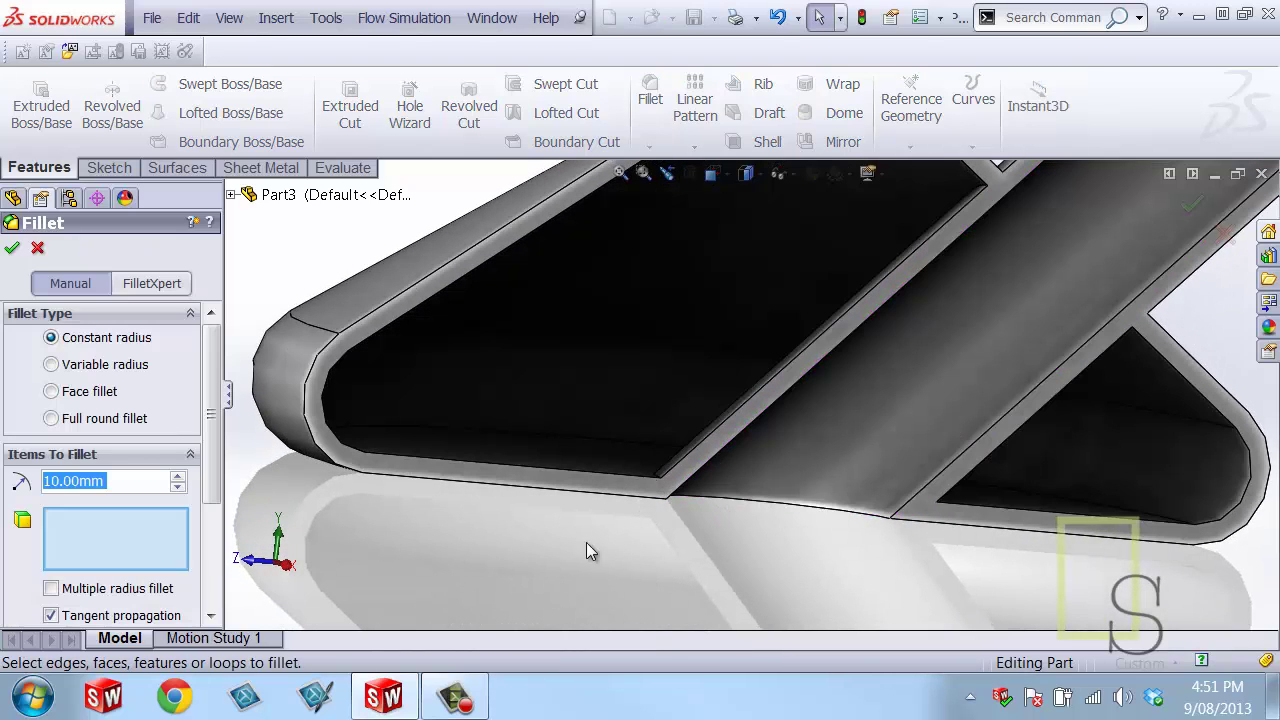
pyautogui.click(727, 506)
pyautogui.moveTo(640, 514); pyautogui.dragTo(379, 418, button='middle')
pyautogui.click(770, 568)
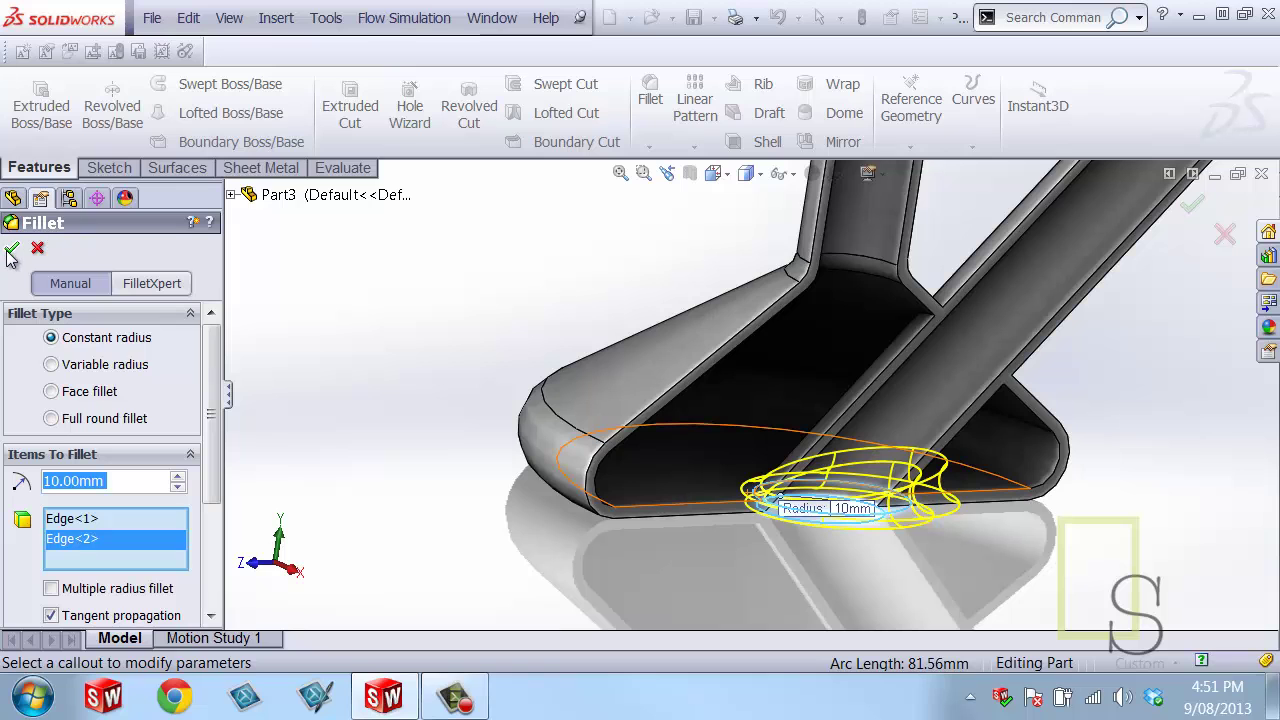
pyautogui.click(12, 250)
# - Turn off the section view to display the complete model
pyautogui.moveTo(424, 530); pyautogui.dragTo(936, 437, button='middle')
pyautogui.scroll(3, 936, 437)
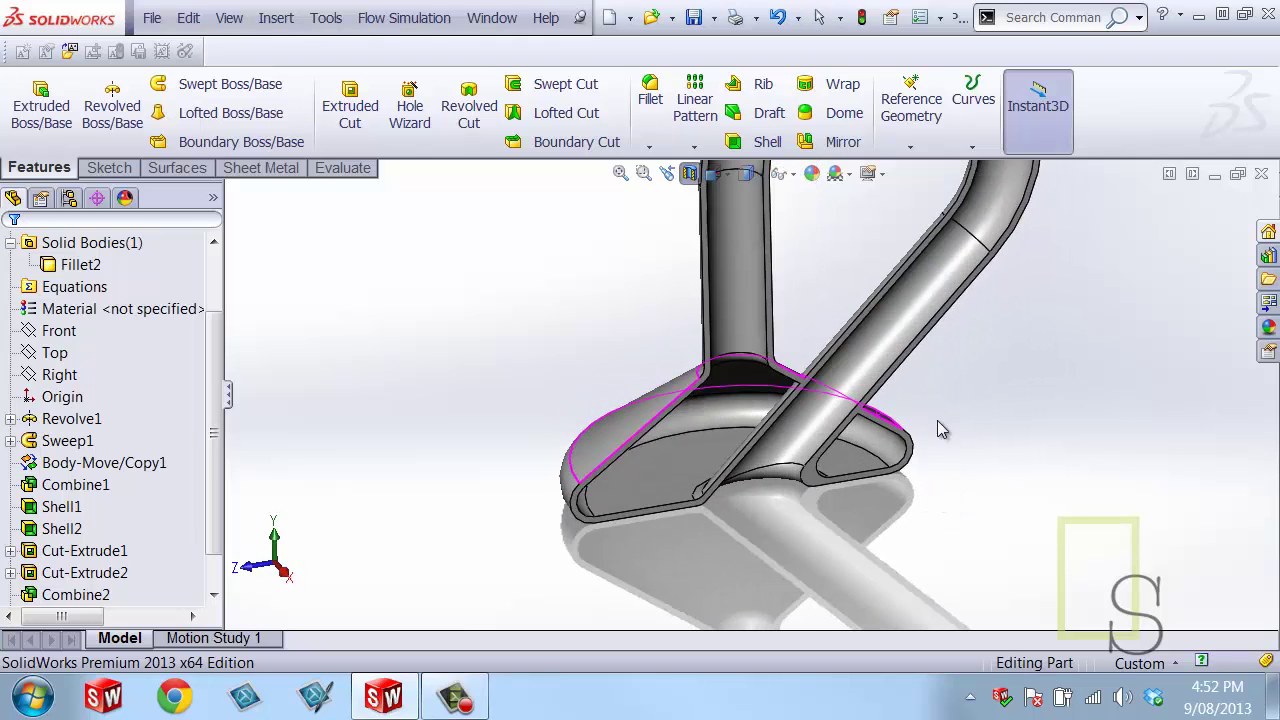
pyautogui.scroll(3, 855, 283)
pyautogui.scroll(-2, 855, 283)
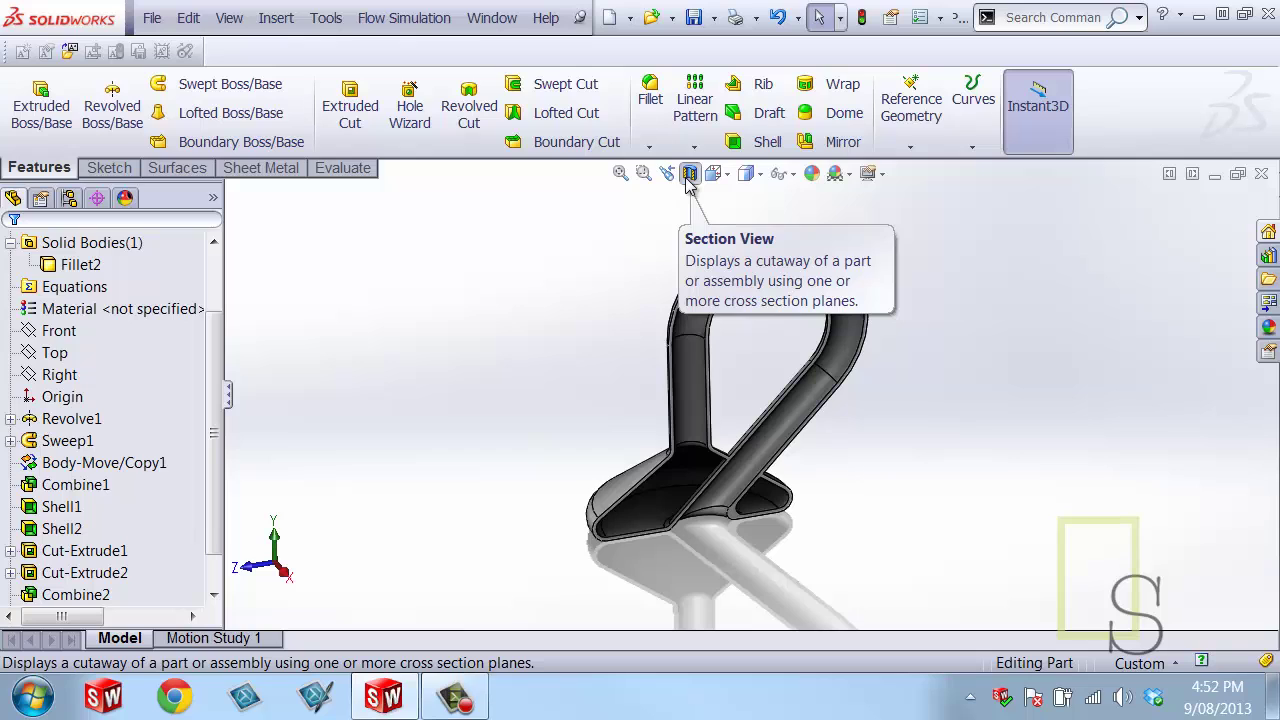
pyautogui.click(689, 174)
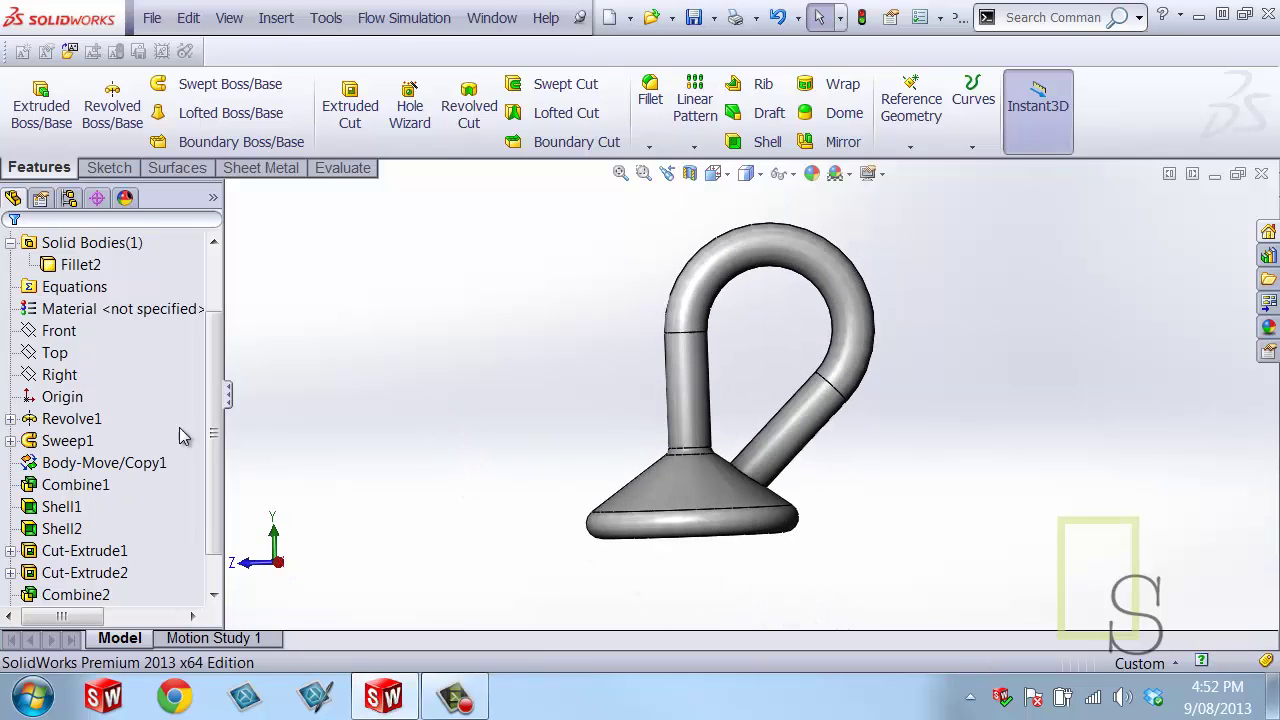
# - Show the base's revolve profile, Sketch1, and the tube's sweep path, Sketch2, on the finished model
pyautogui.click(10, 419)
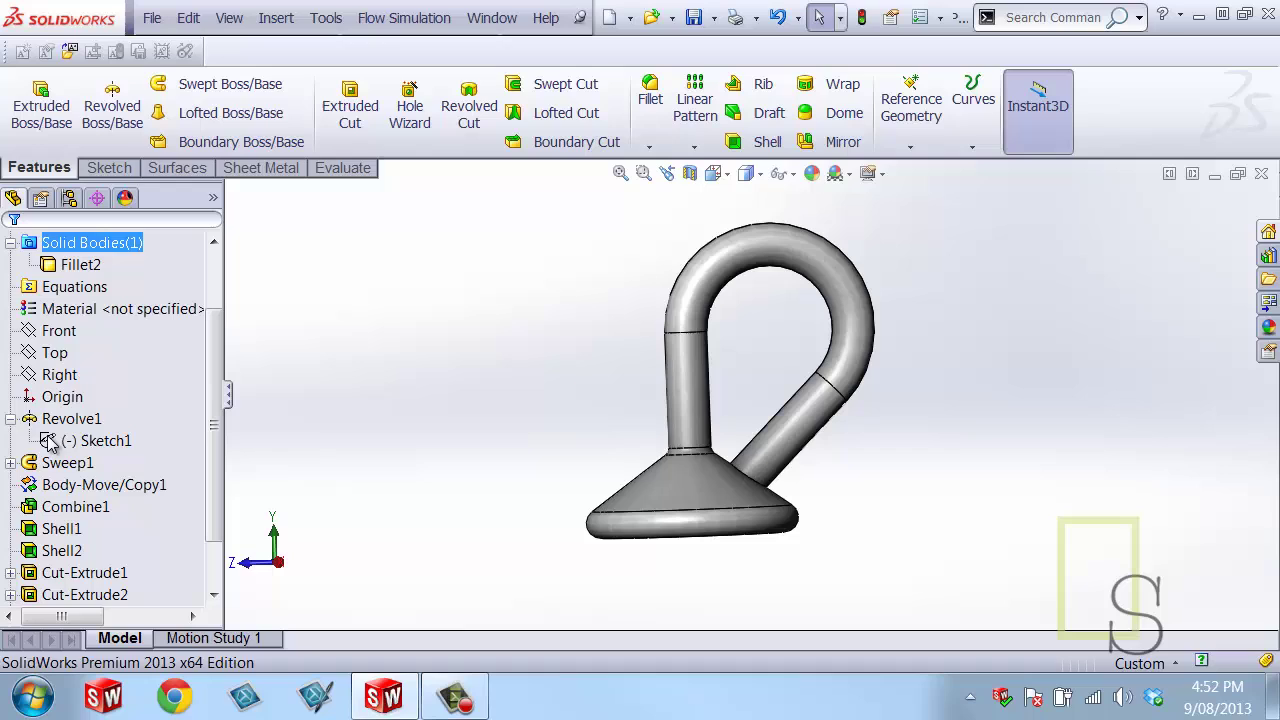
pyautogui.click(52, 441)
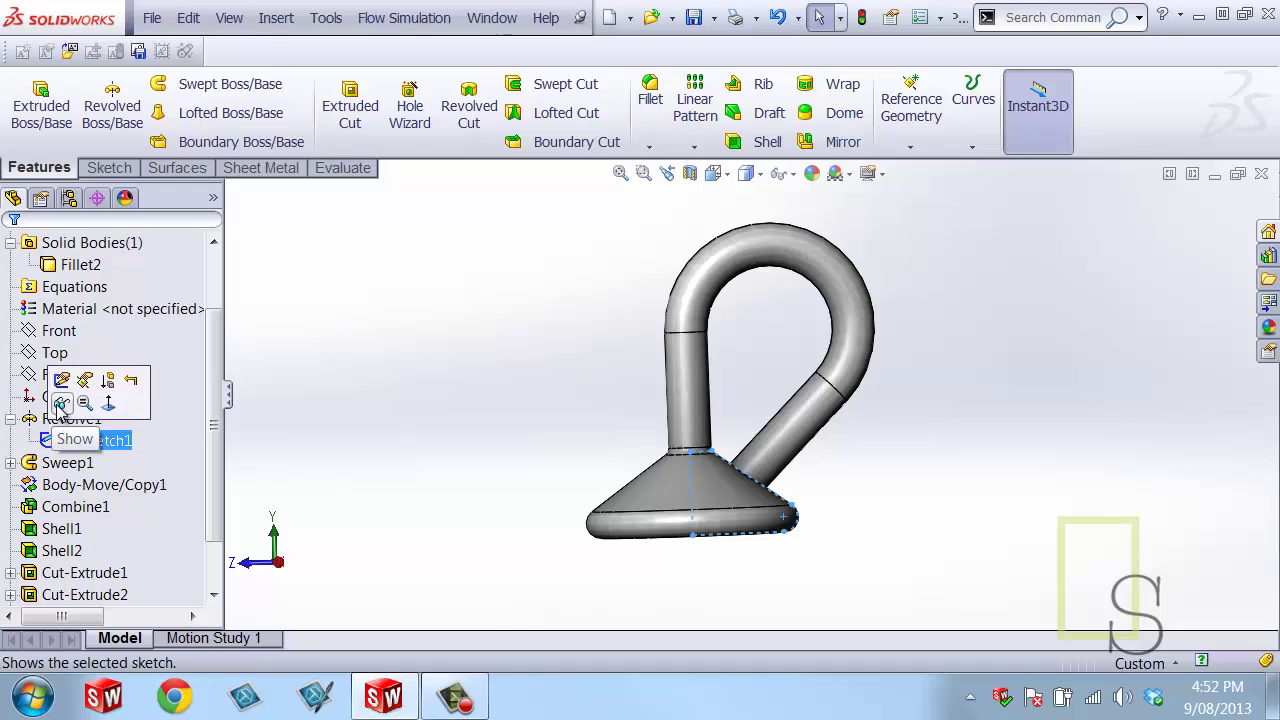
pyautogui.click(60, 402)
pyautogui.click(10, 463)
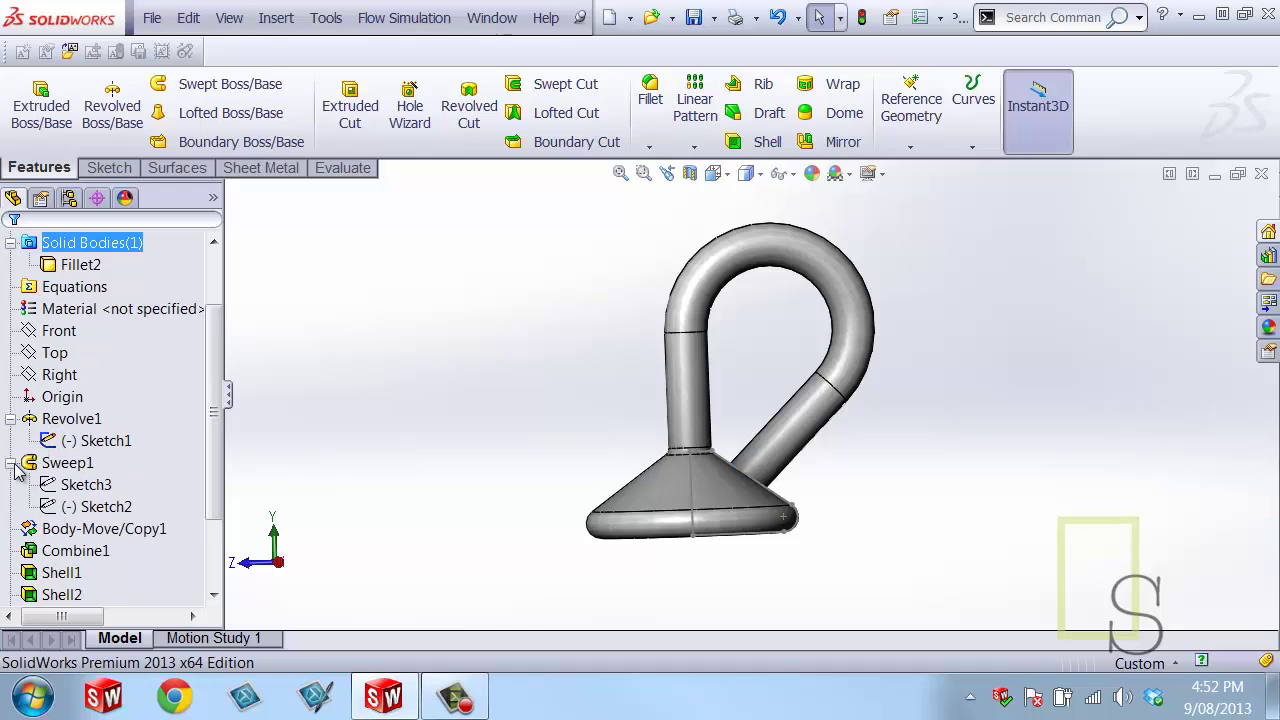
pyautogui.click(72, 507)
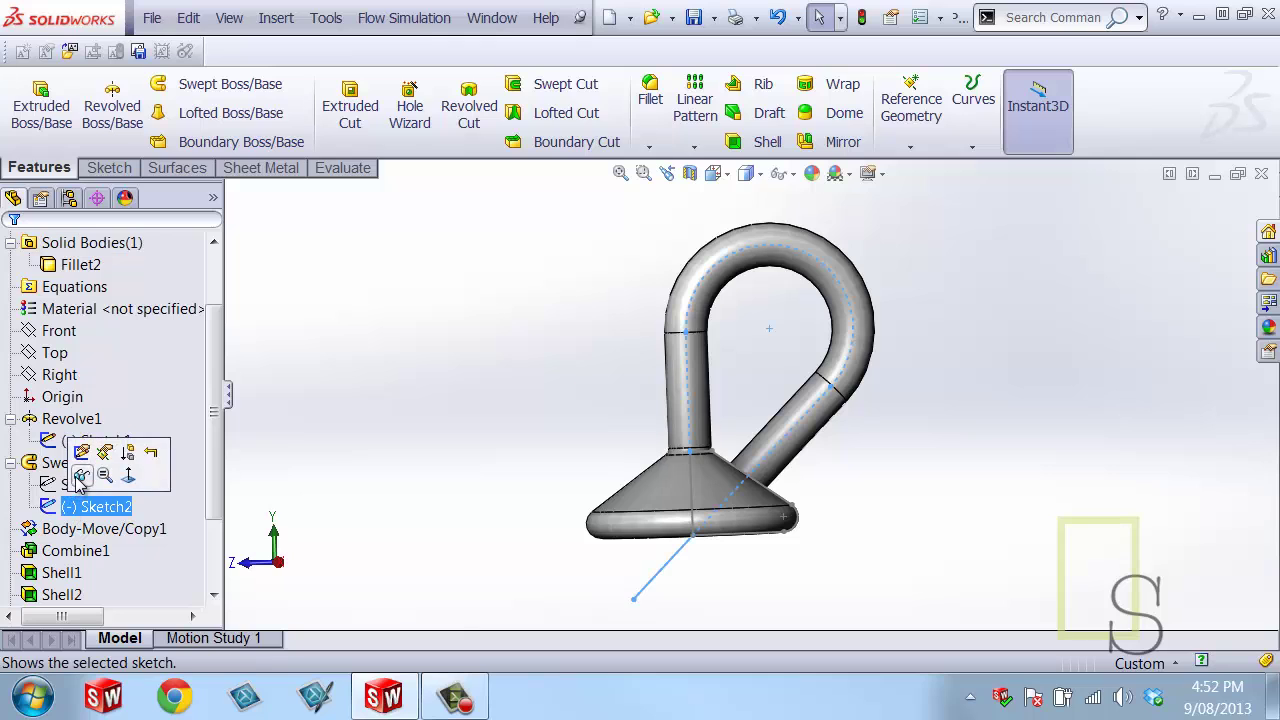
pyautogui.click(371, 514)
pyautogui.moveTo(389, 534)
pyautogui.mouseDown(button='middle')
pyautogui.moveTo(400, 547)
pyautogui.moveTo(366, 517)
pyautogui.moveTo(386, 531)
pyautogui.moveTo(369, 537)
pyautogui.mouseUp(button='middle')
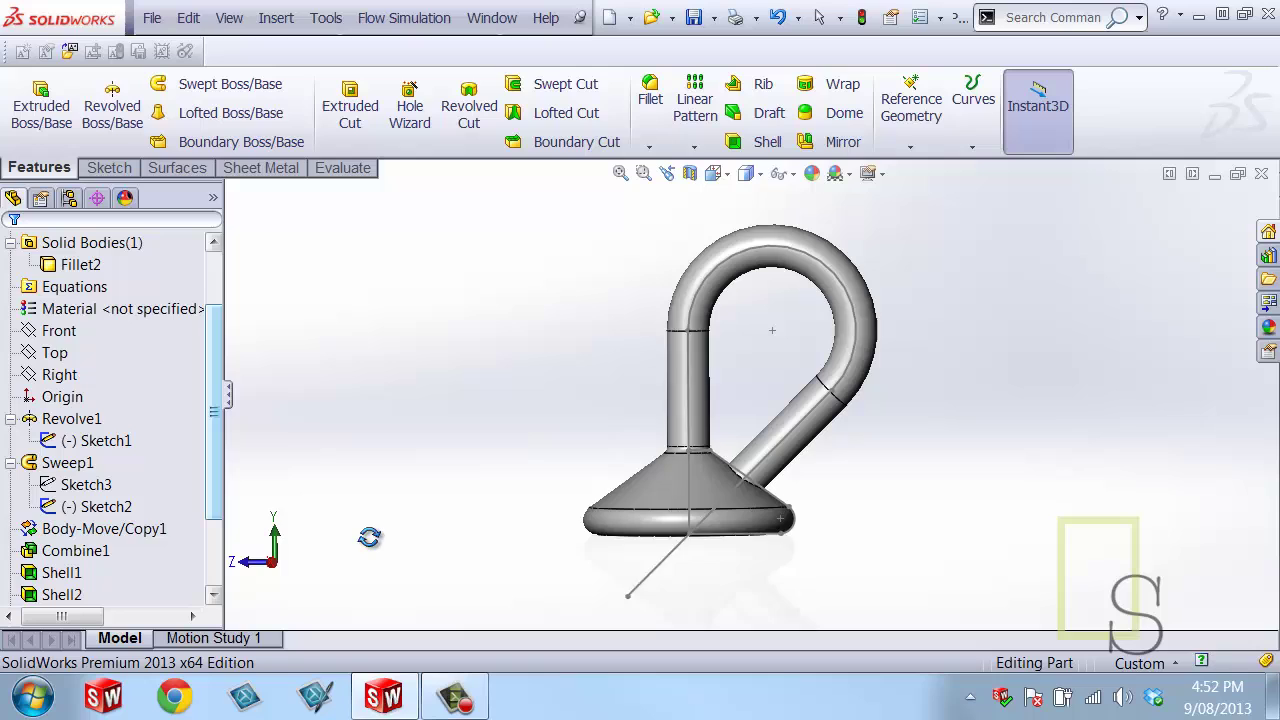
# - Lower the start of the sweep path's arc to a height of about 208 mm and pull the arc's other end inward to narrow the loop
pyautogui.click(693, 340)
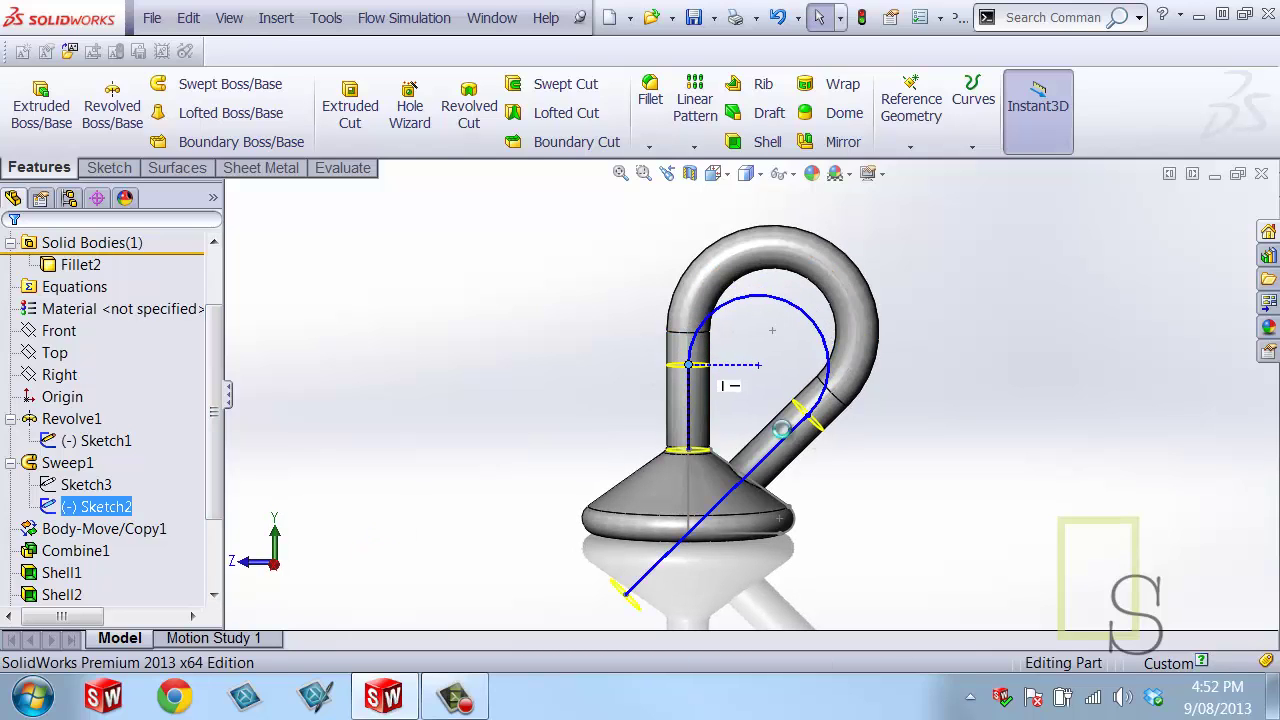
pyautogui.click(863, 531)
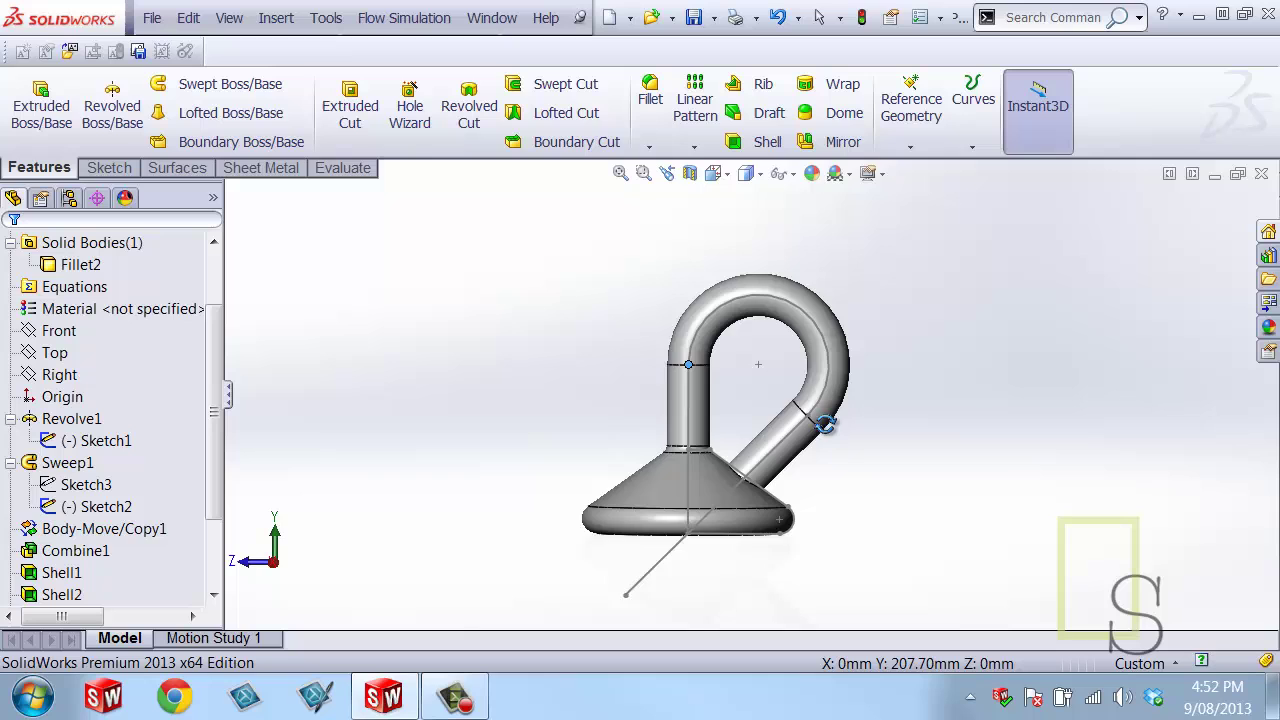
pyautogui.scroll(-5, 760, 465)
pyautogui.scroll(3, 862, 383)
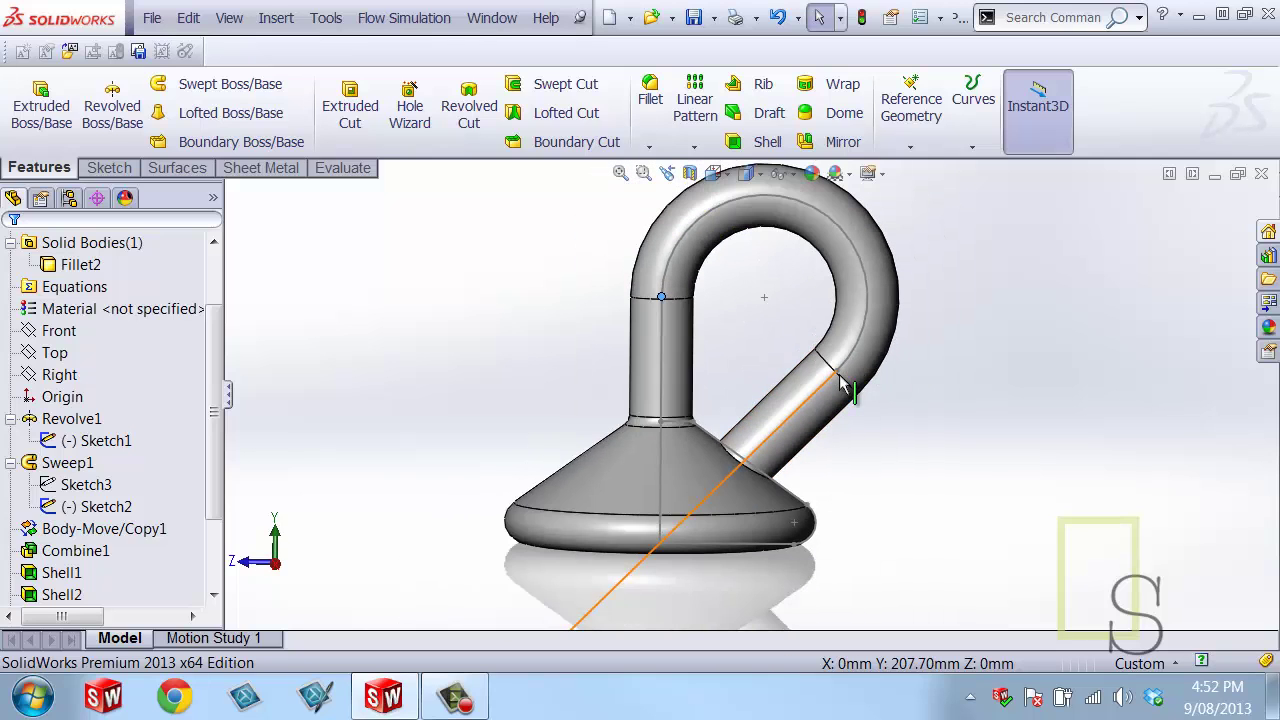
pyautogui.click(838, 374)
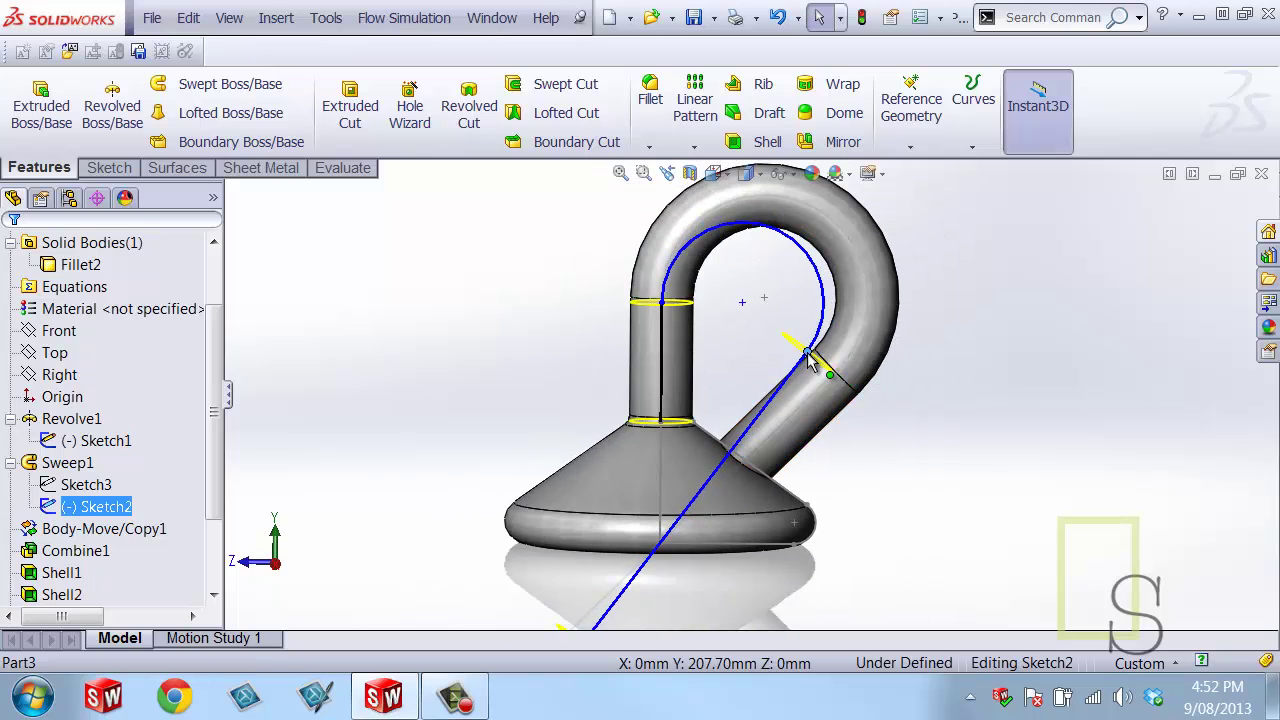
pyautogui.click(906, 478)
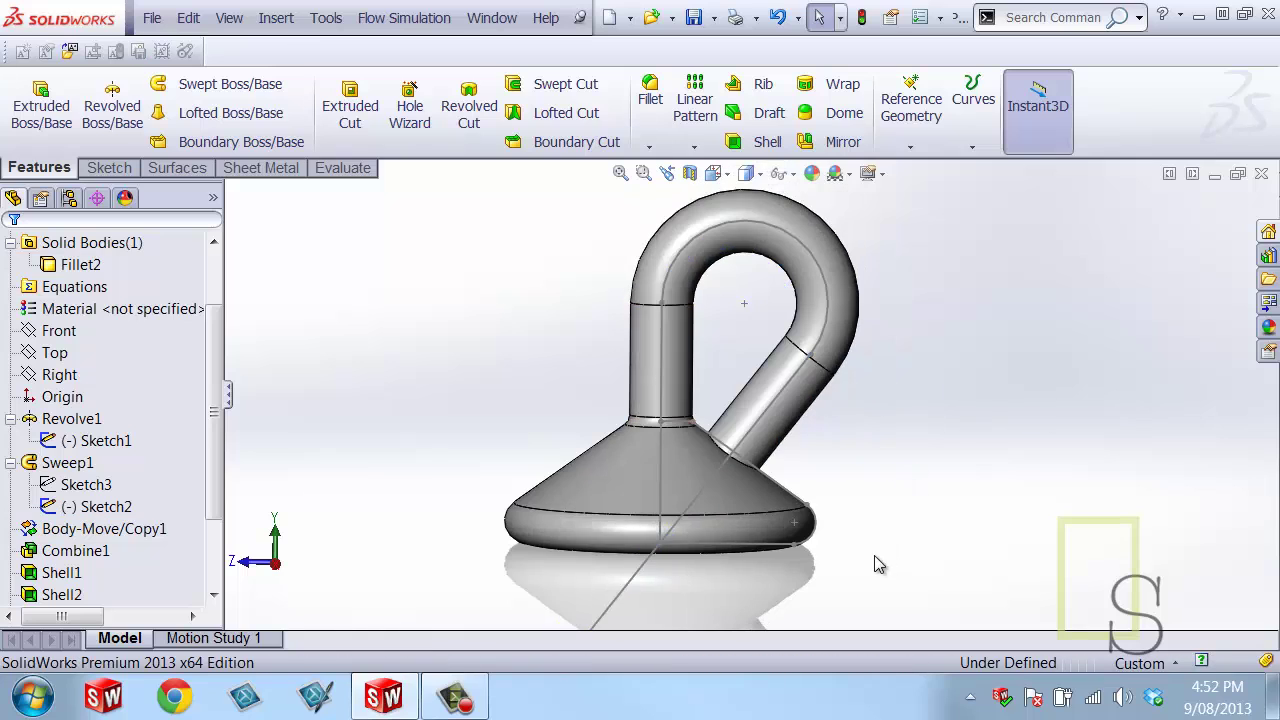
# - Move the upper corner of the base's revolve profile up and outward to about 130 mm high and 32 mm from the axis
pyautogui.moveTo(874, 555); pyautogui.dragTo(850, 480, button='middle')
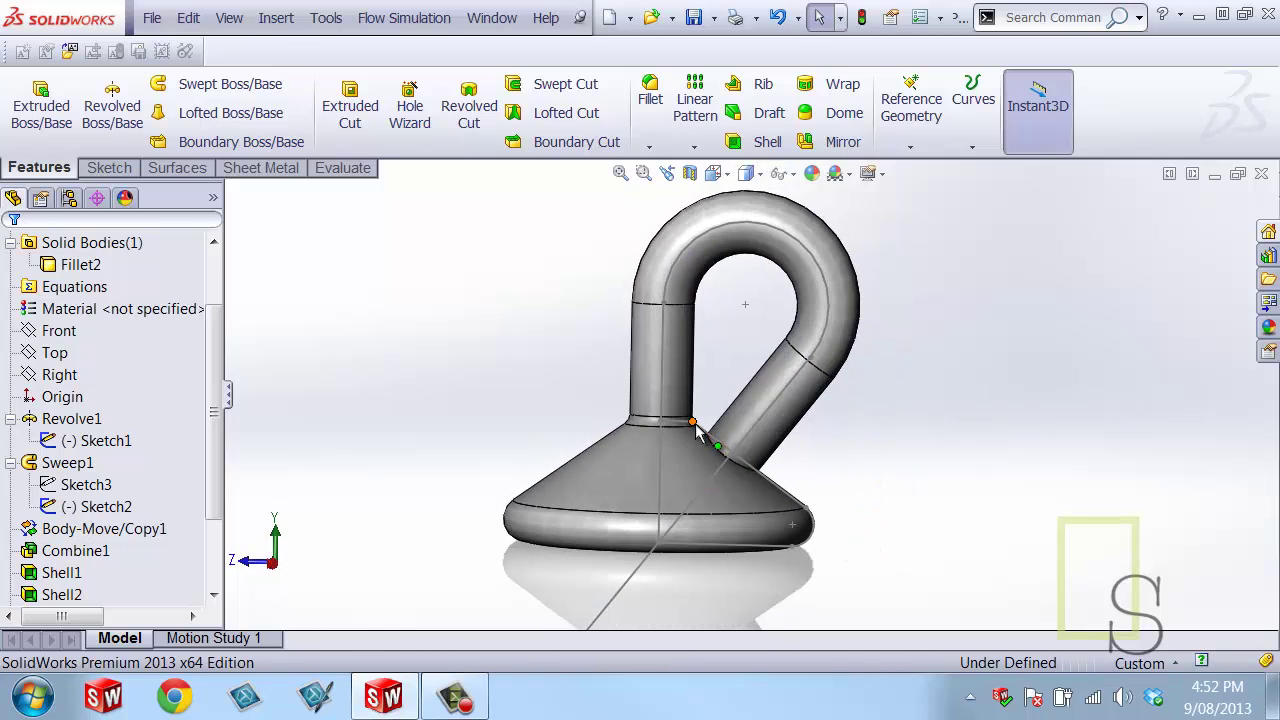
pyautogui.click(712, 425)
pyautogui.moveTo(705, 394); pyautogui.dragTo(700, 389)
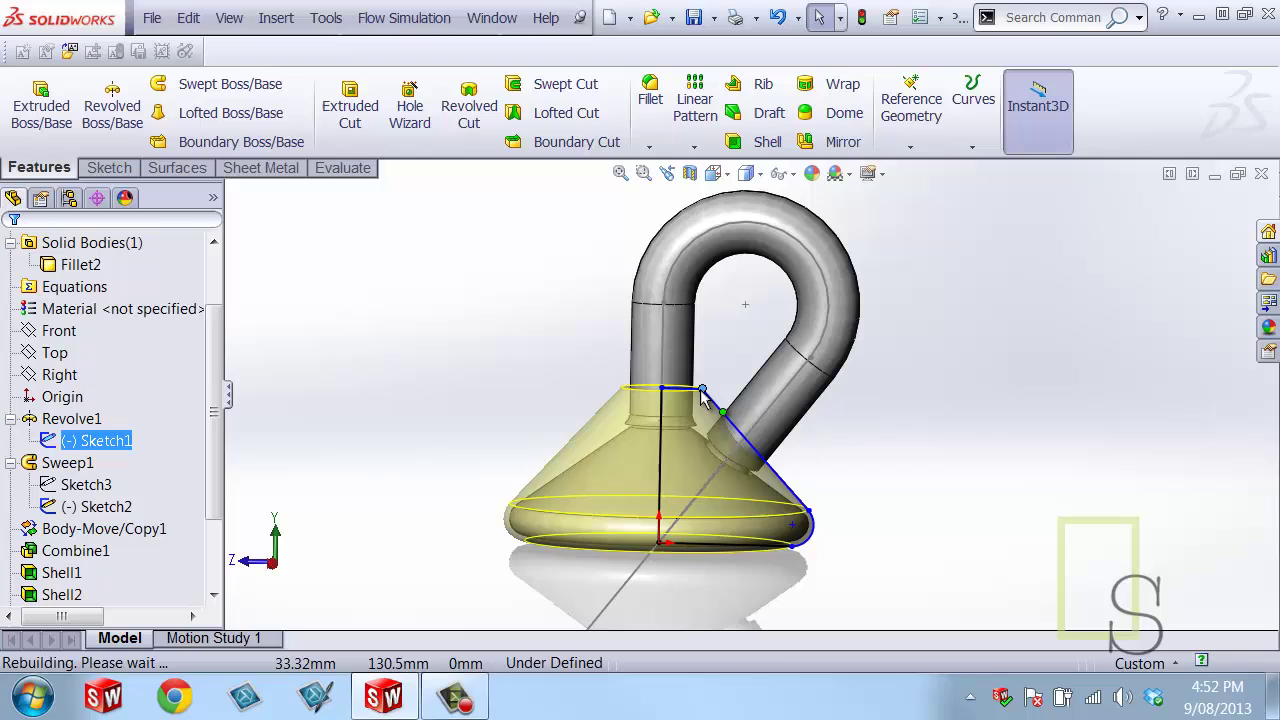
pyautogui.doubleClick(808, 511)
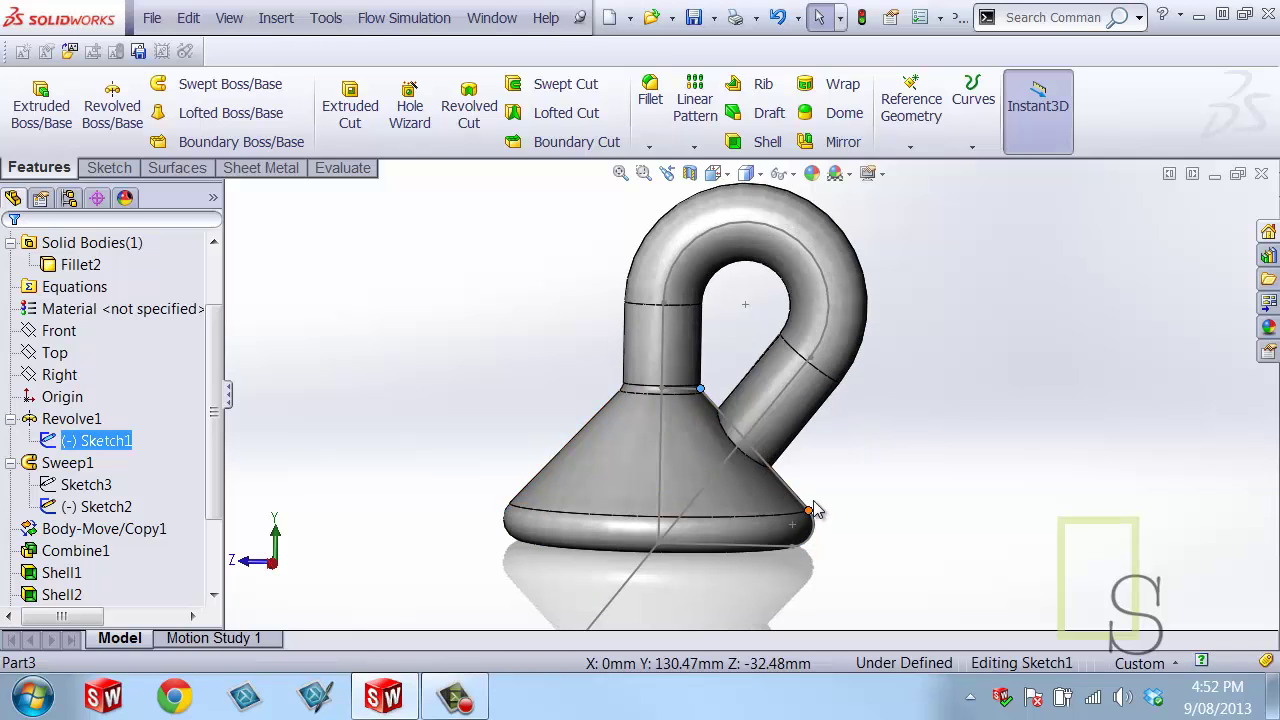
# - Pull the lower outer corner of the base's revolve profile outward and upward to widen and thicken the rim
pyautogui.moveTo(822, 505)
pyautogui.mouseDown()
pyautogui.moveTo(837, 500)
pyautogui.moveTo(837, 466)
pyautogui.mouseUp()
pyautogui.moveTo(905, 597); pyautogui.dragTo(812, 622, button='middle')
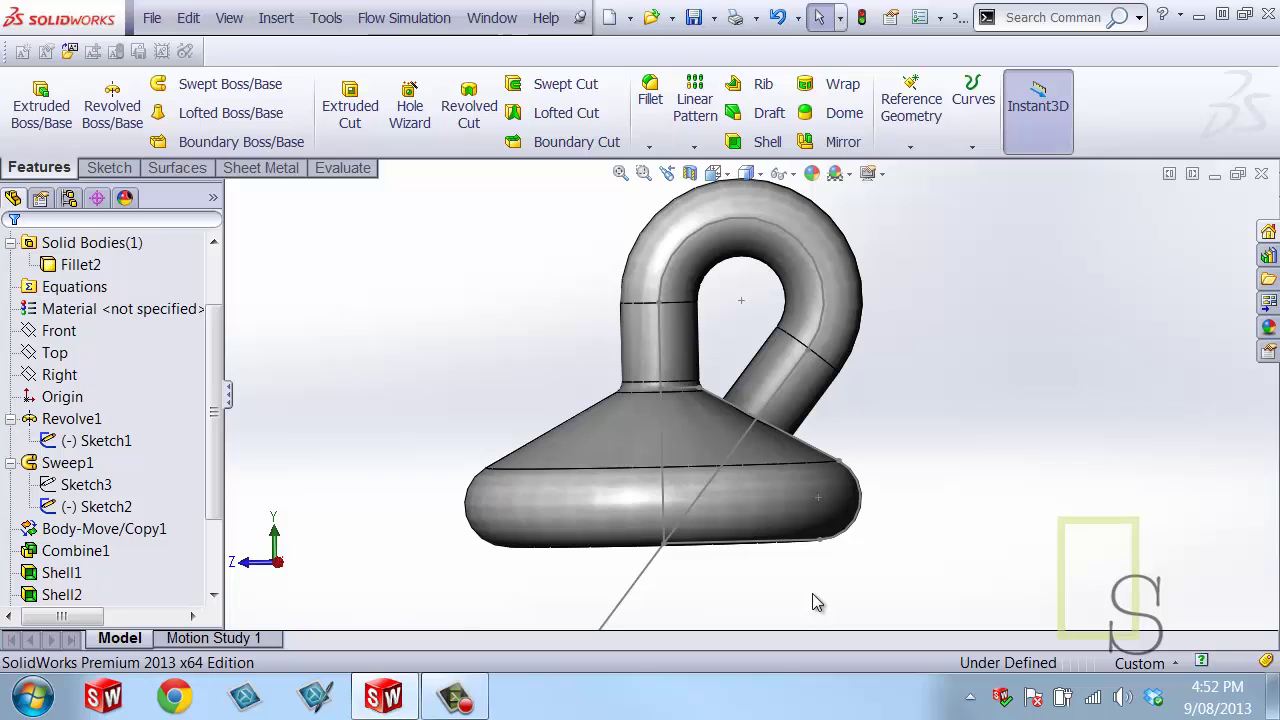
pyautogui.moveTo(812, 602); pyautogui.dragTo(600, 612, button='middle')
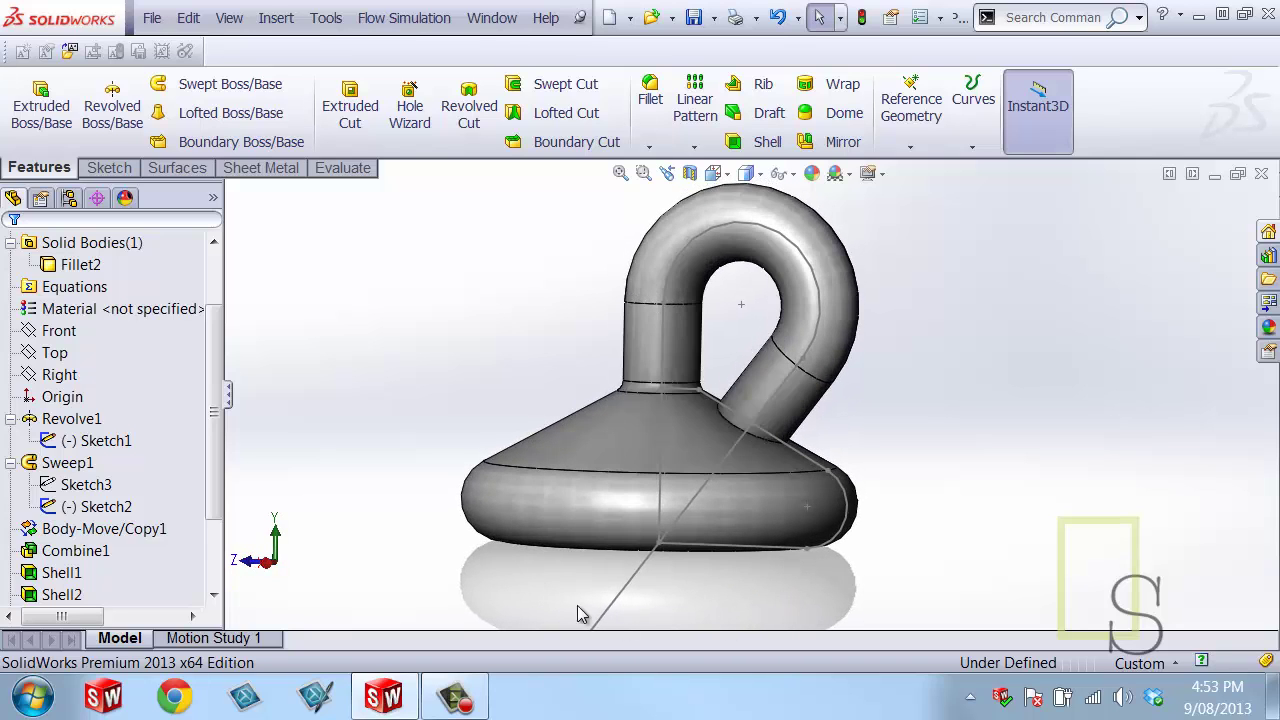
# - Hide the base's revolve profile, Sketch1, and the tube's sweep path, Sketch2
pyautogui.click(100, 441)
pyautogui.click(79, 406)
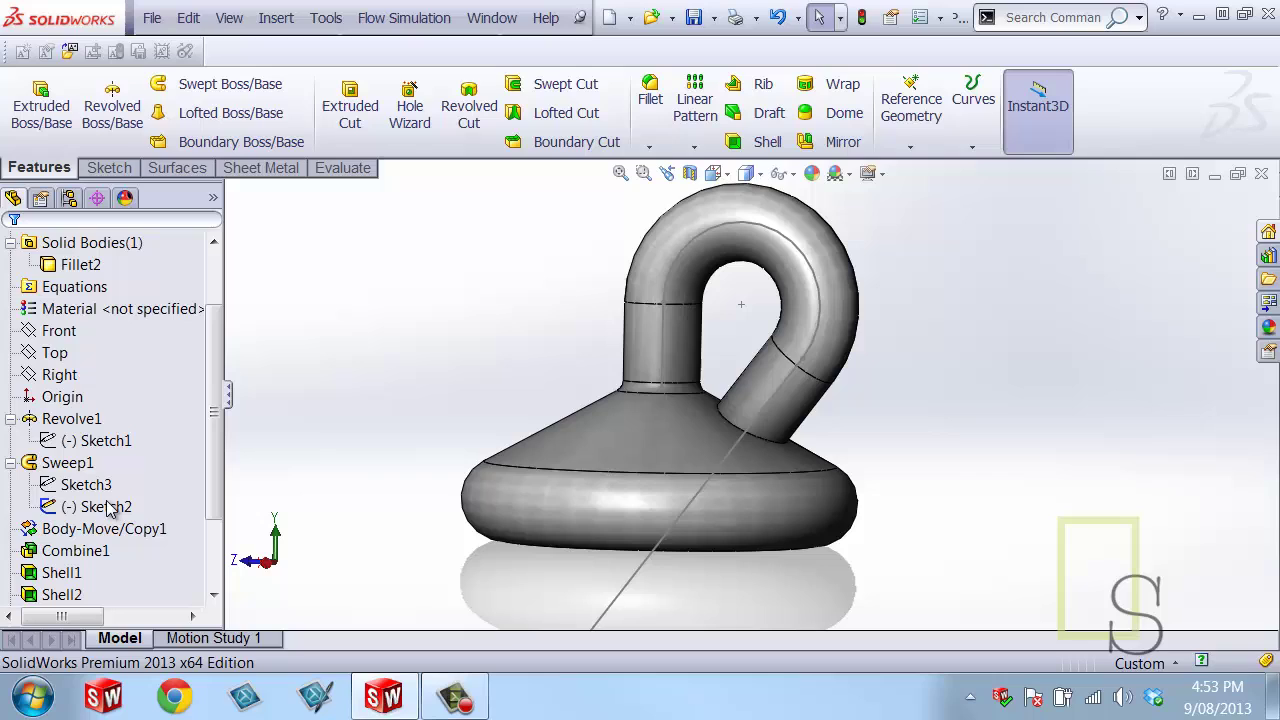
pyautogui.click(100, 507)
pyautogui.click(113, 472)
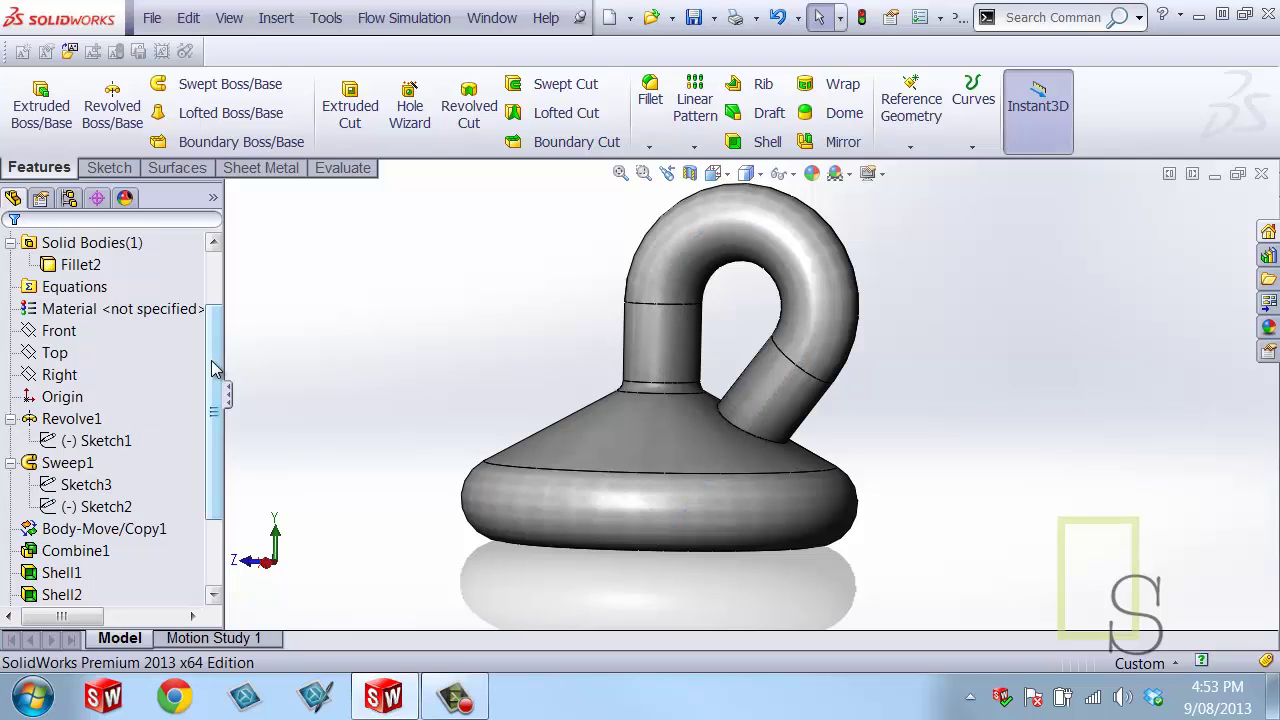
# - Select the neck fillet, Fillet1, and switch Instant3D off and back on to compare its radius handle
pyautogui.scroll(-1, 210, 400)
pyautogui.scroll(-1, 210, 400)
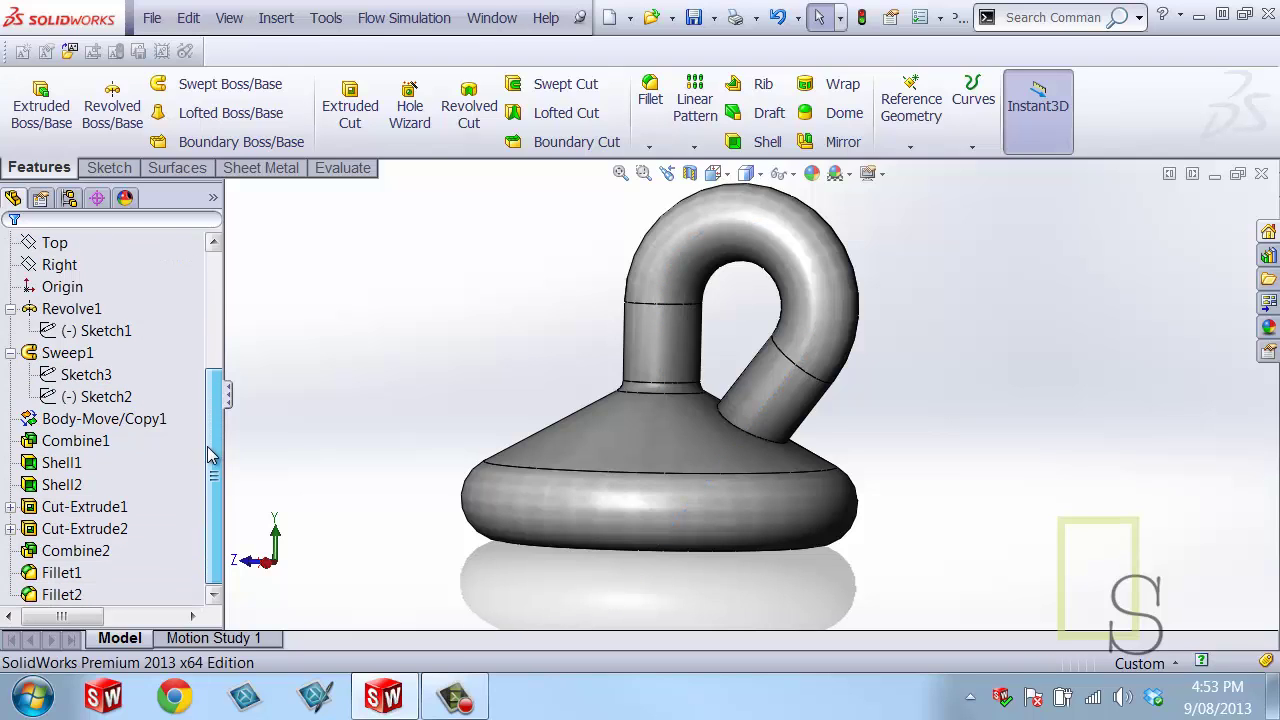
pyautogui.click(55, 572)
pyautogui.moveTo(328, 449); pyautogui.dragTo(338, 455, button='middle')
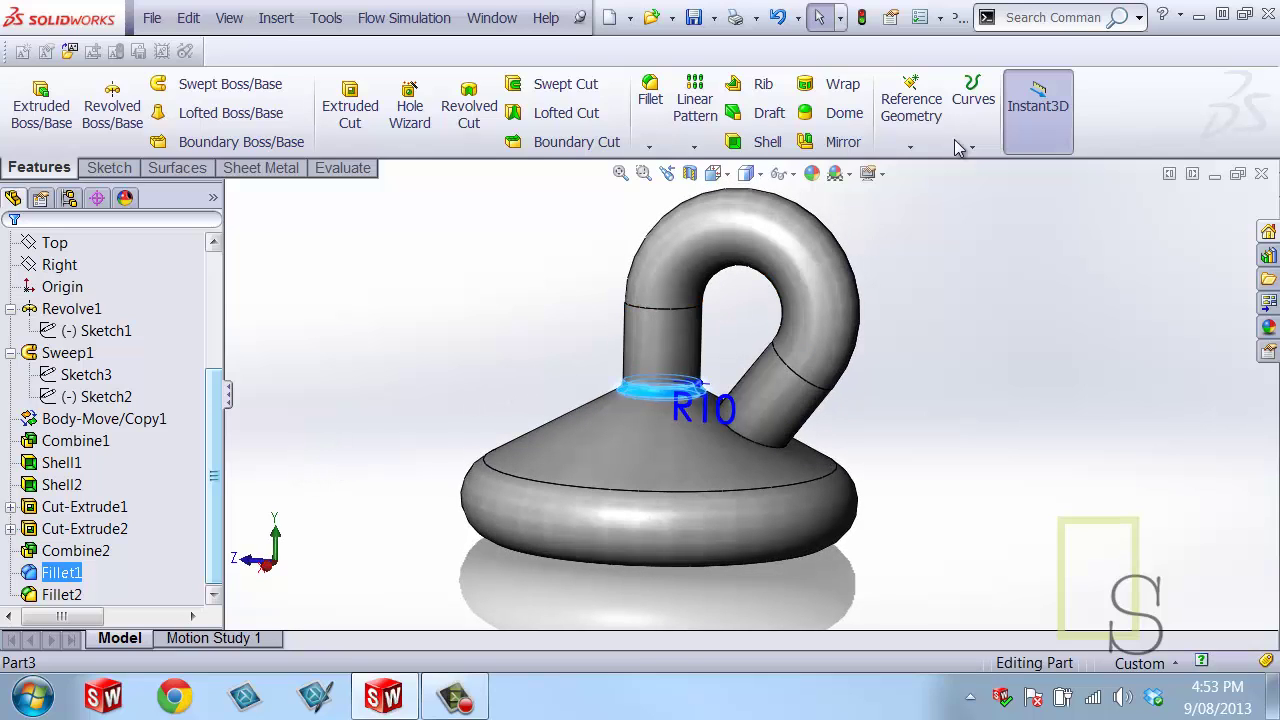
pyautogui.click(1038, 131)
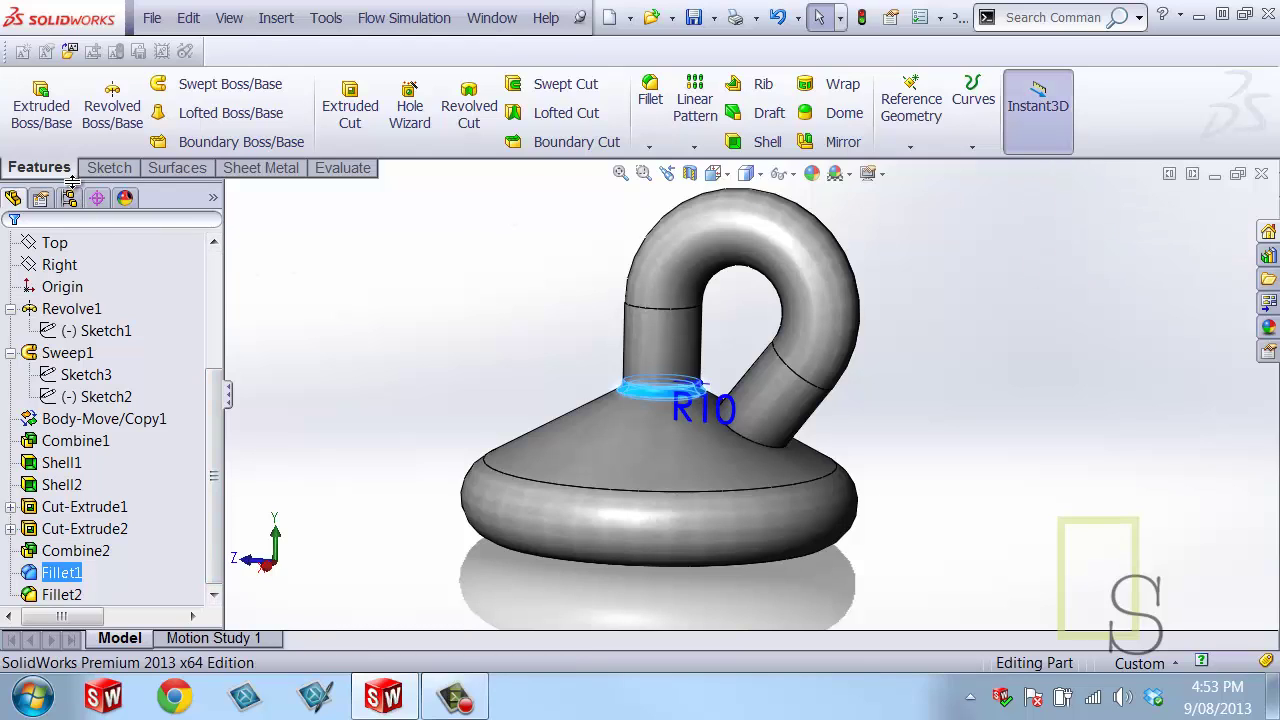
pyautogui.click(1035, 133)
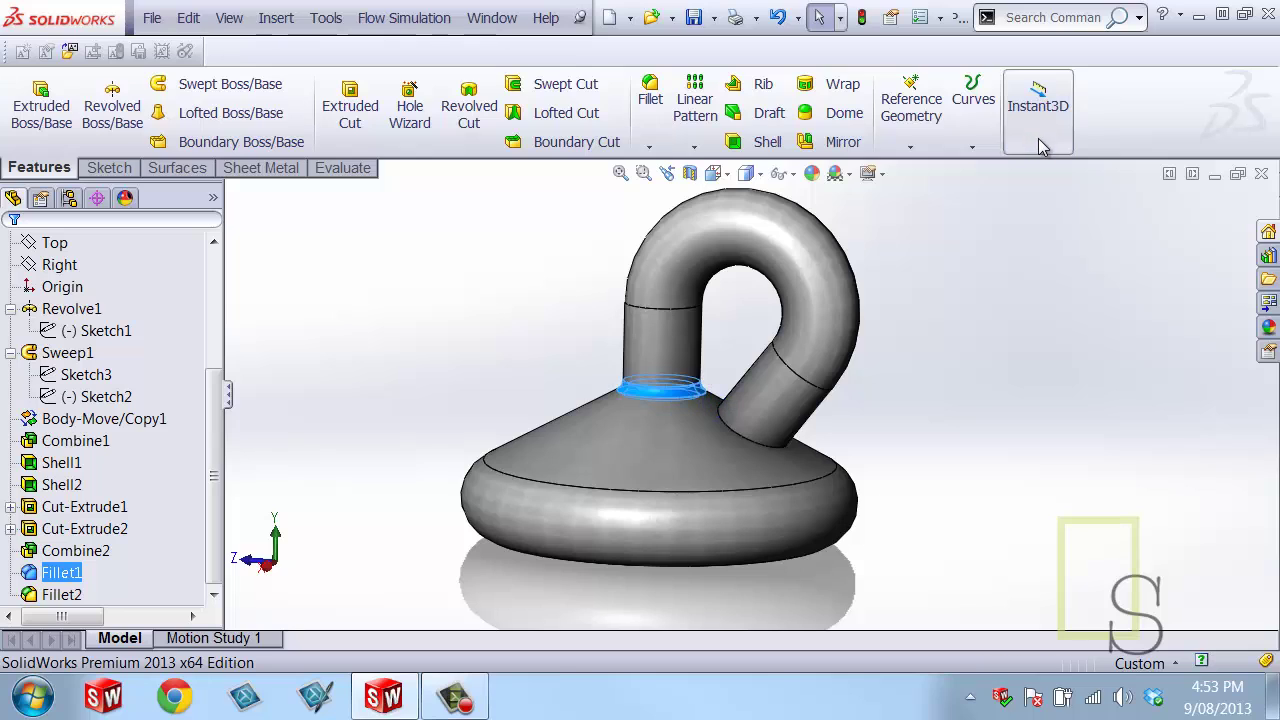
pyautogui.click(1038, 135)
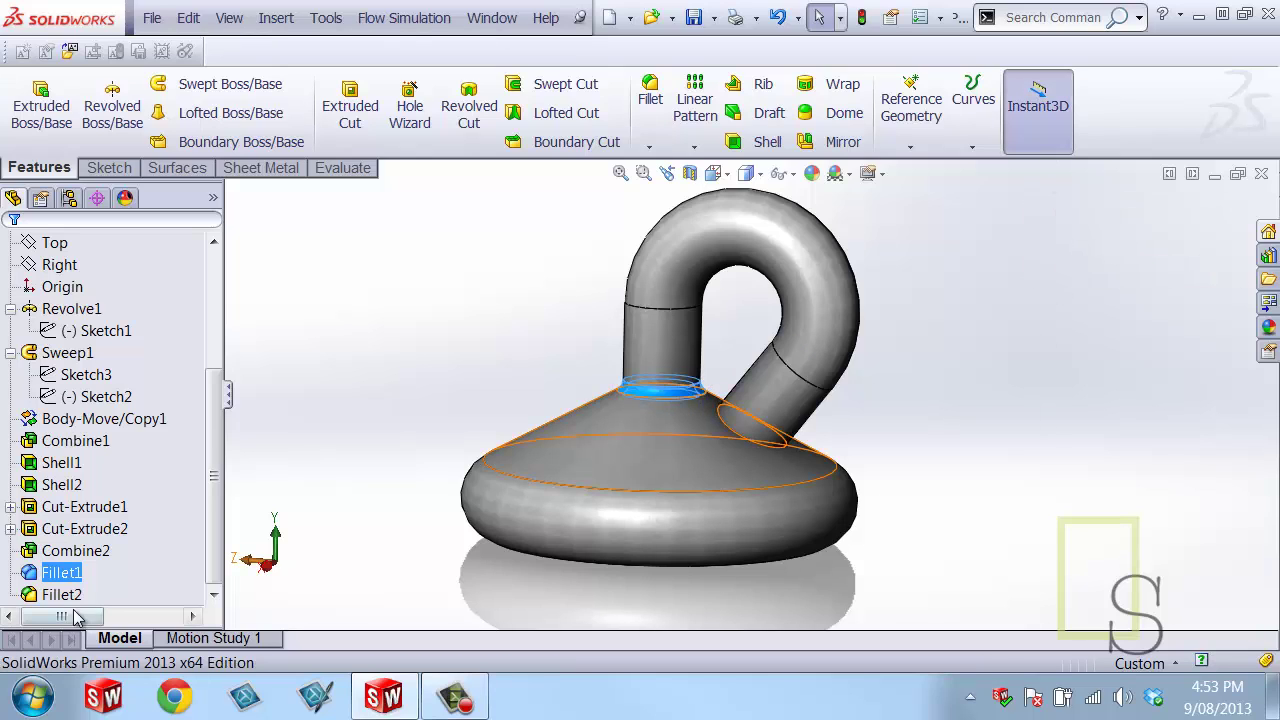
# - Increase the radius of the neck fillet, Fillet1, to 24 mm directly on the model
pyautogui.click(57, 575)
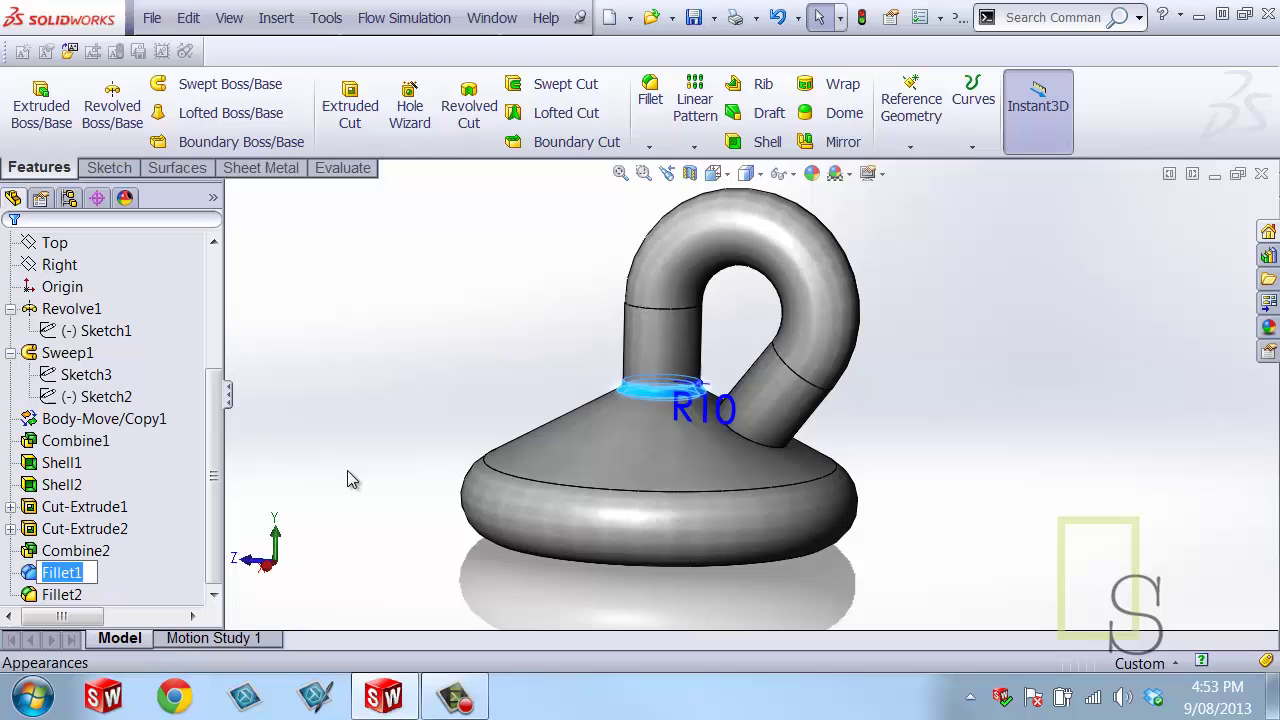
pyautogui.click(348, 472)
pyautogui.click(31, 578)
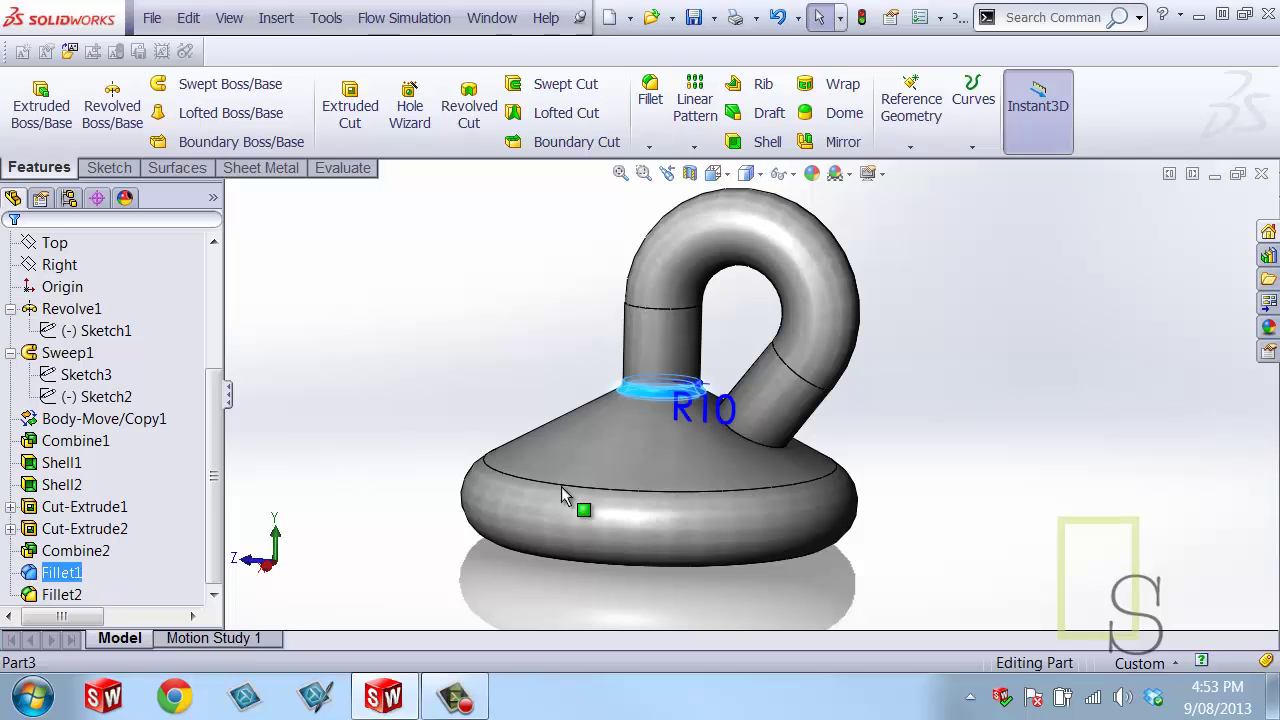
pyautogui.scroll(-5, 735, 380)
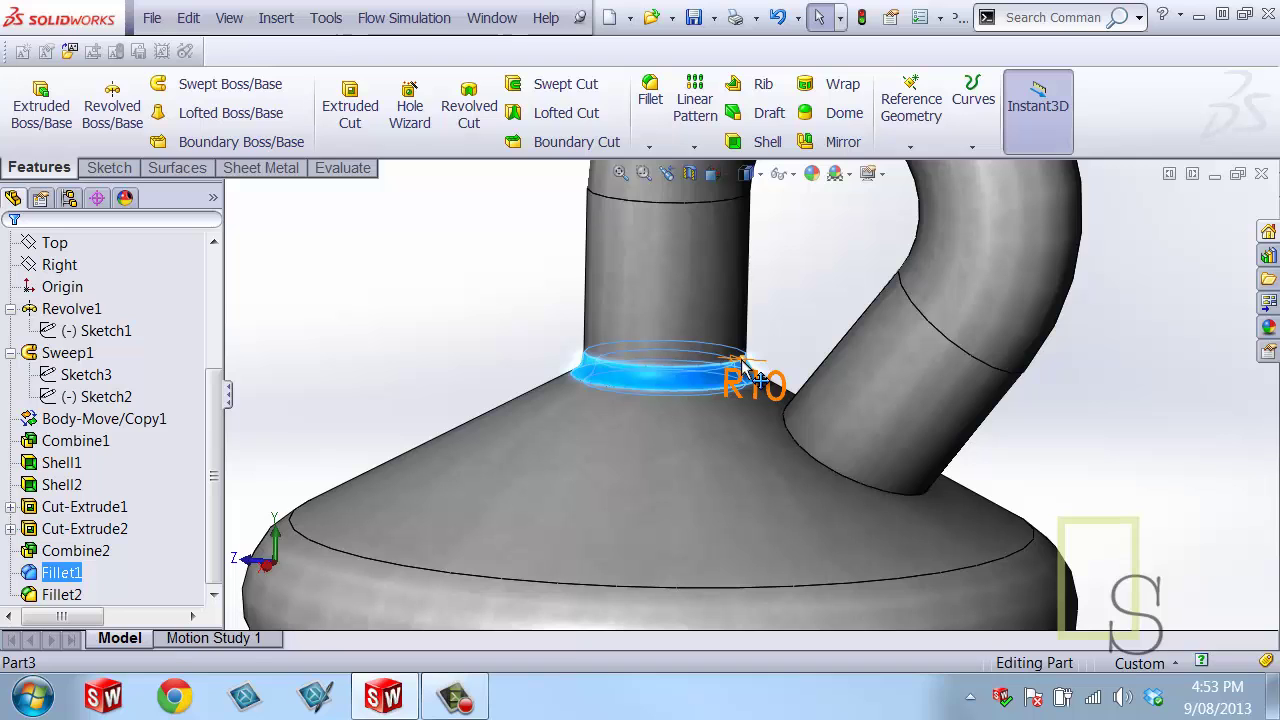
pyautogui.moveTo(745, 366); pyautogui.dragTo(778, 399)
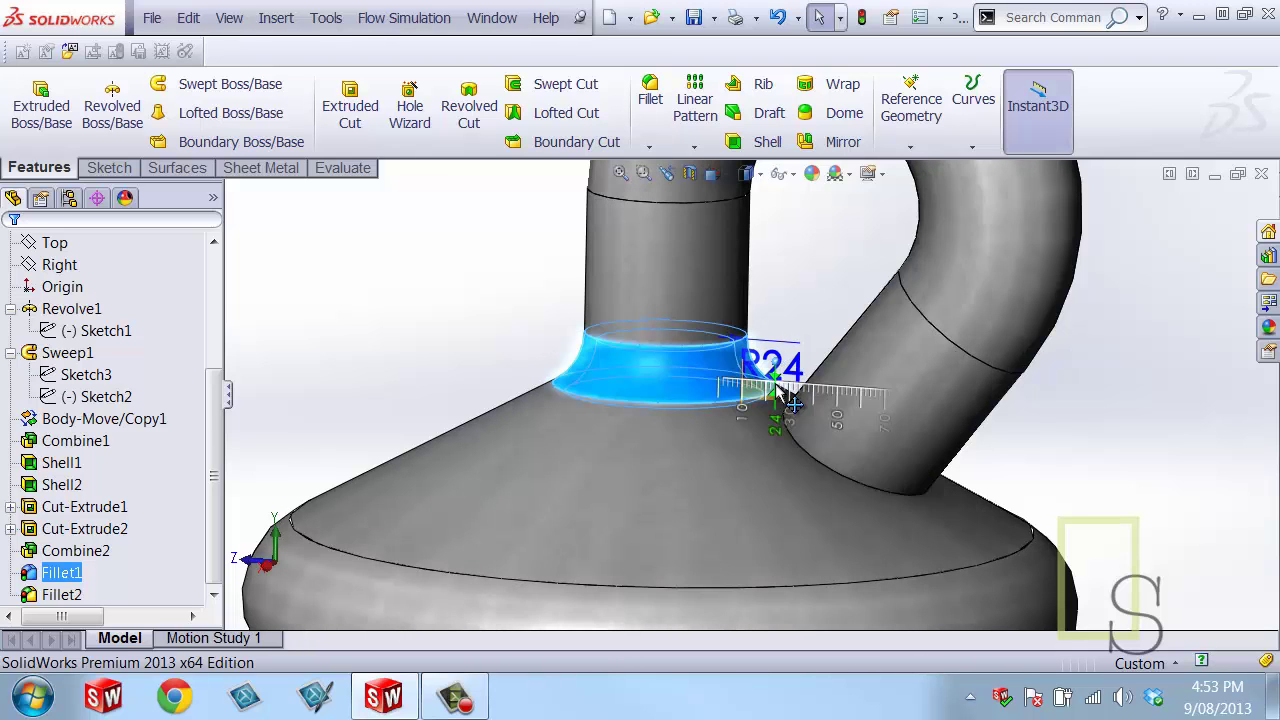
pyautogui.press('f')
# - Increase the radius of the fillet around the base's underside opening, Fillet2, to 30 mm directly on the model
pyautogui.moveTo(440, 400); pyautogui.dragTo(480, 395, button='middle')
pyautogui.click(61, 594)
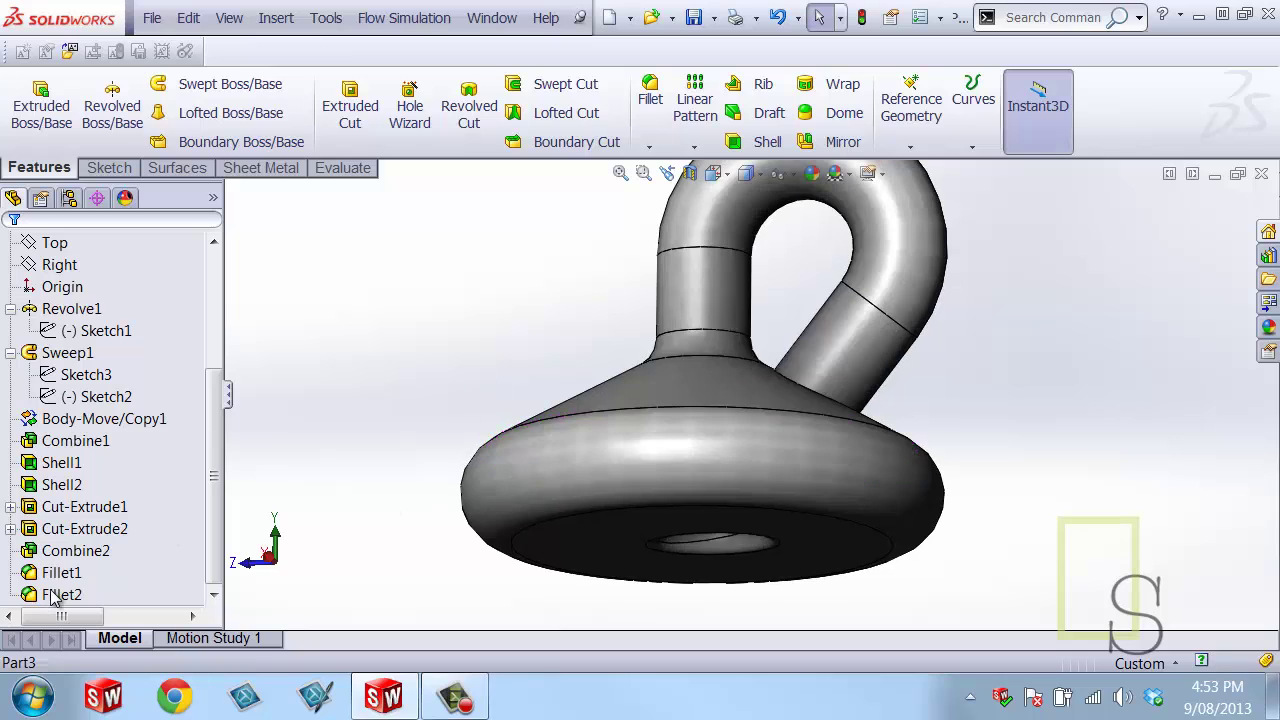
pyautogui.scroll(-3, 687, 600)
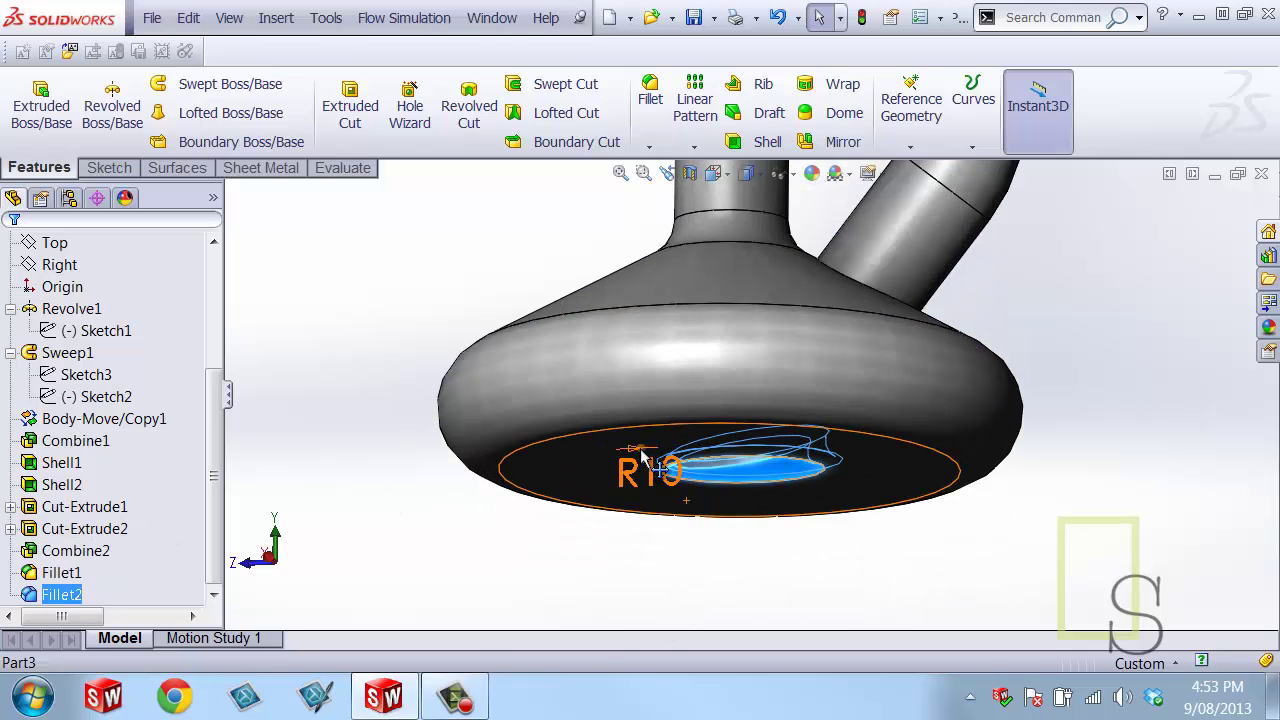
pyautogui.moveTo(645, 458); pyautogui.dragTo(607, 442)
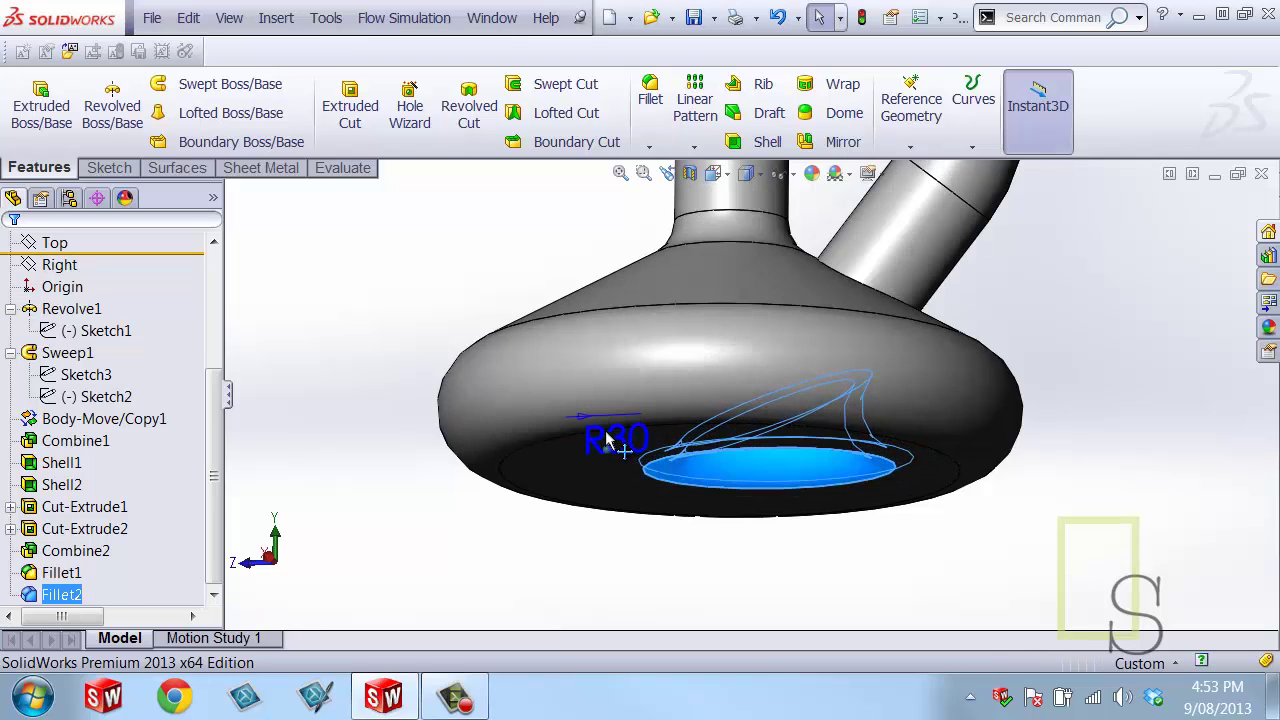
pyautogui.click(553, 545)
# - Section the reshaped model along the Right plane to examine its hollow interior
pyautogui.scroll(3, 760, 580)
pyautogui.moveTo(829, 551); pyautogui.dragTo(897, 432, button='middle')
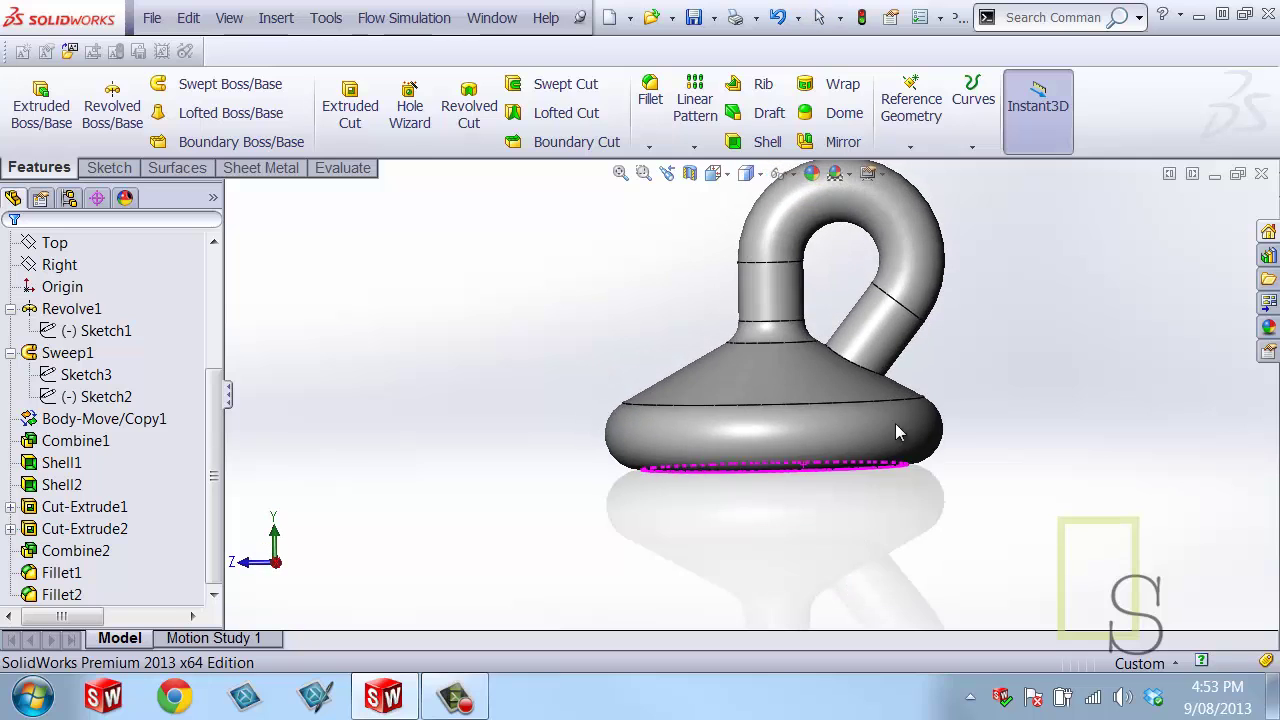
pyautogui.click(692, 172)
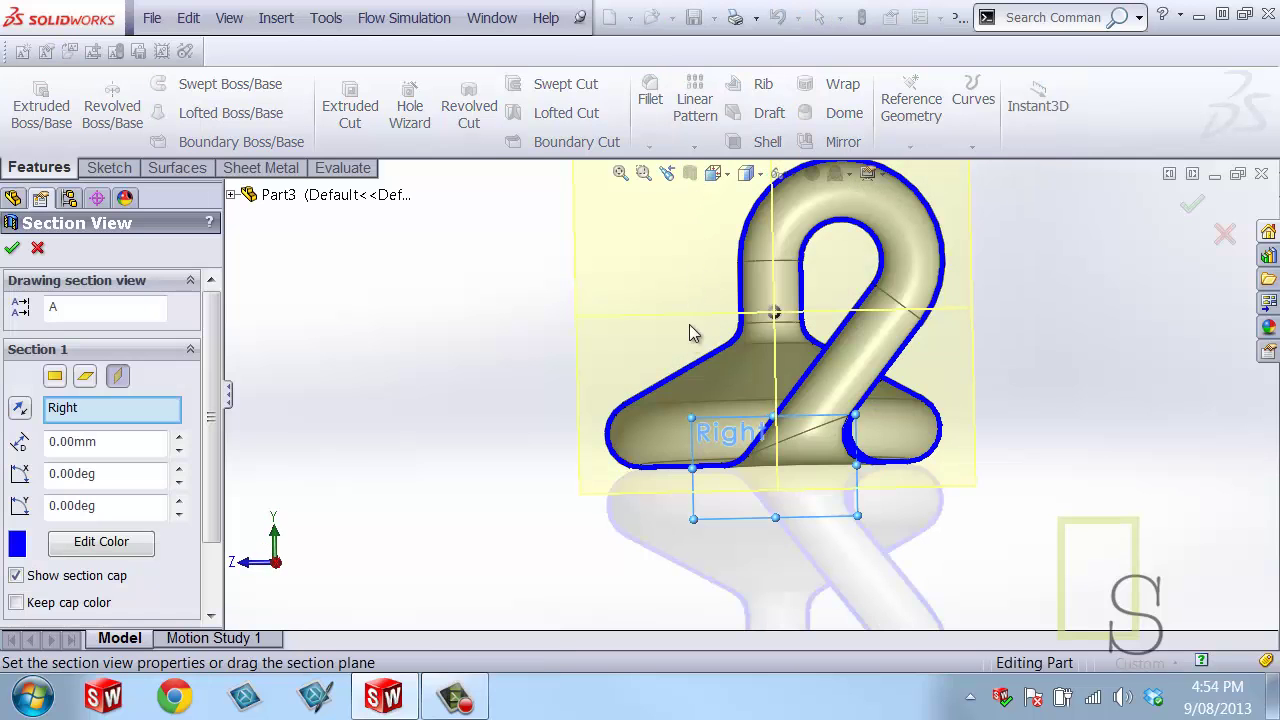